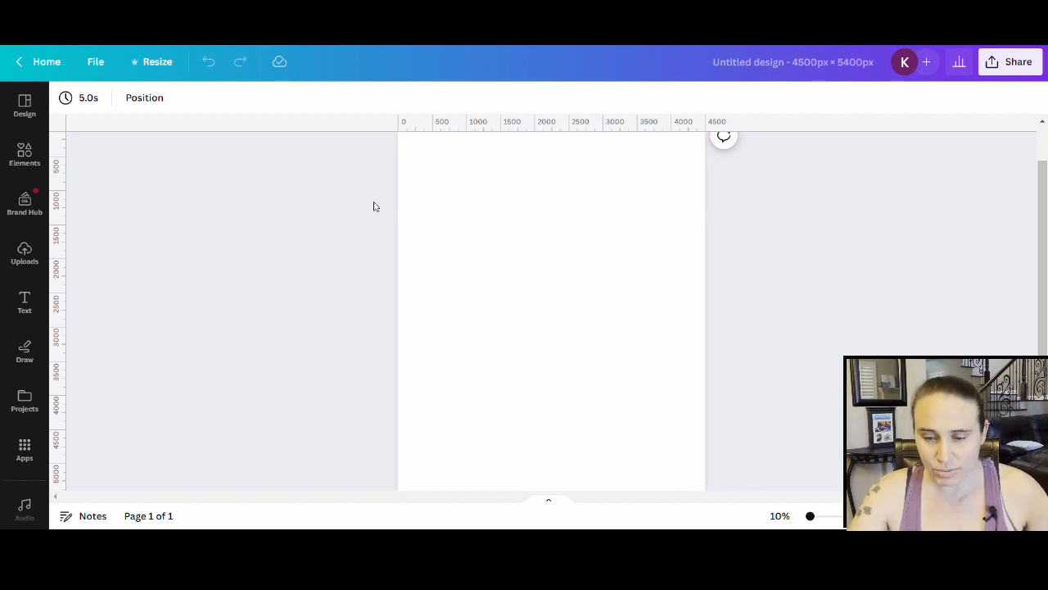
# Step: Set the blank page's background to solid black from the default colors
pyautogui.click(494, 235)
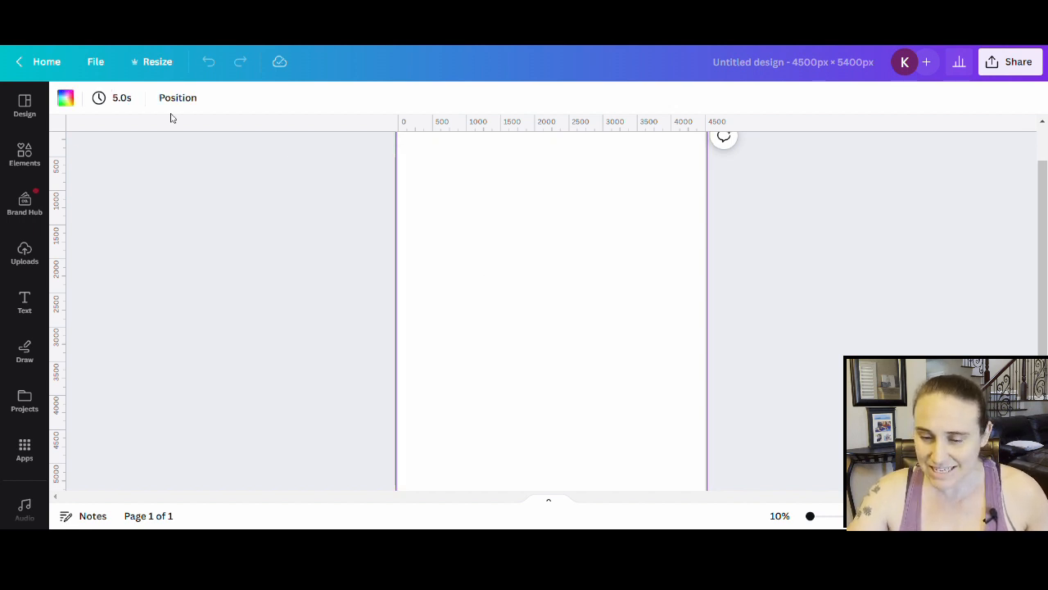
pyautogui.click(64, 98)
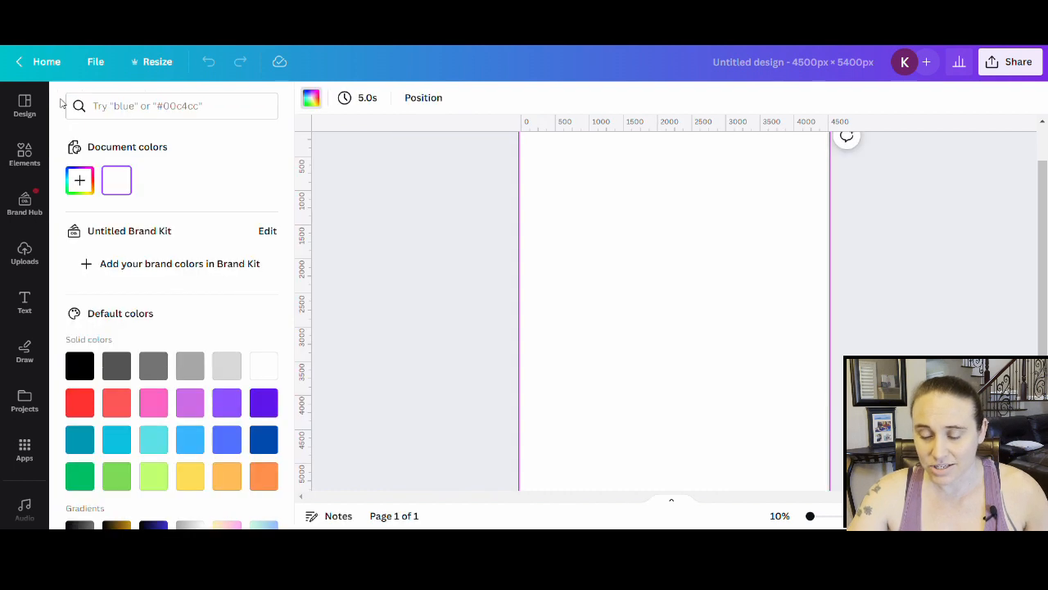
pyautogui.click(87, 365)
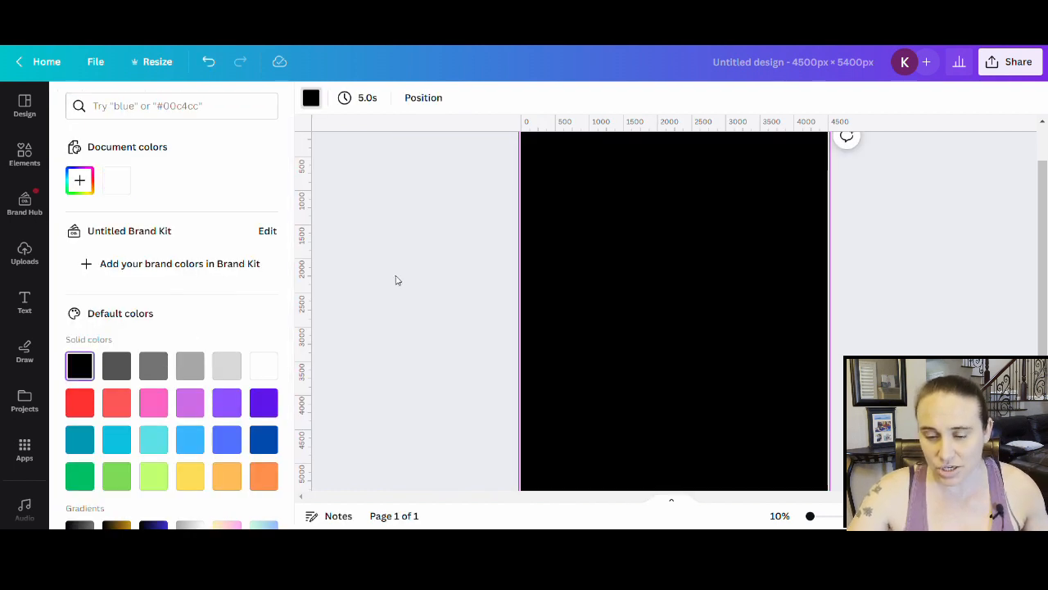
pyautogui.click(398, 278)
# Step: Add a text box reading "SENIOR" in the middle of the black page
pyautogui.scroll(1, 807, 303)
pyautogui.scroll(-2, 798, 309)
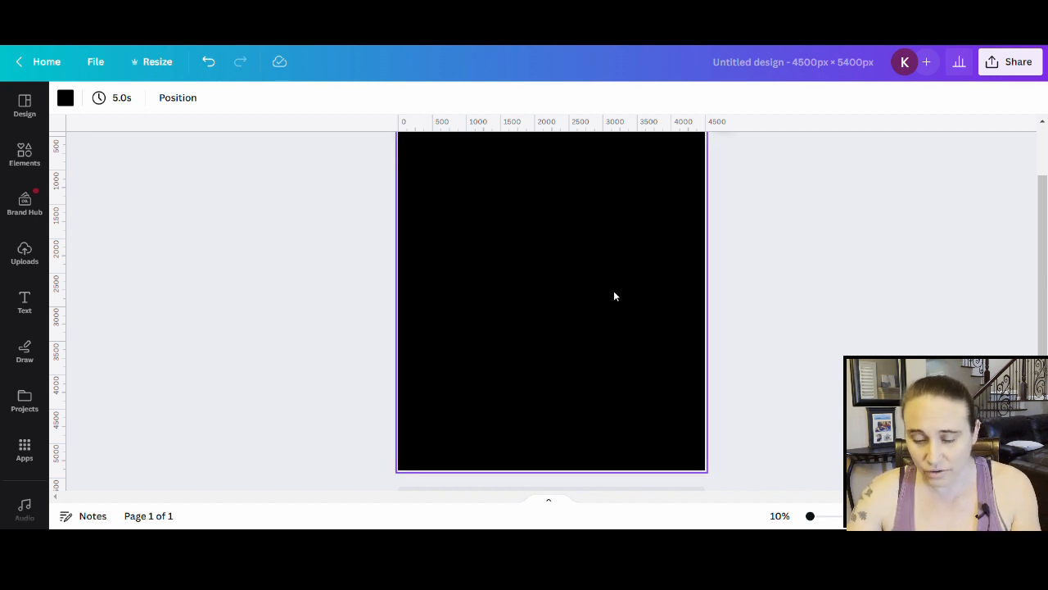
pyautogui.press('t')
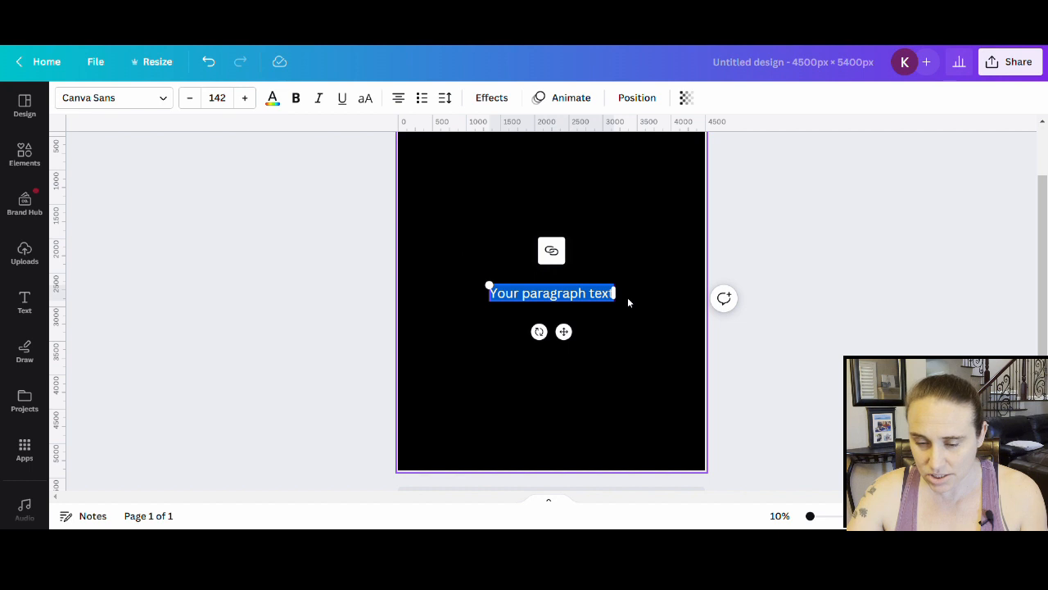
pyautogui.write('SENIOR')
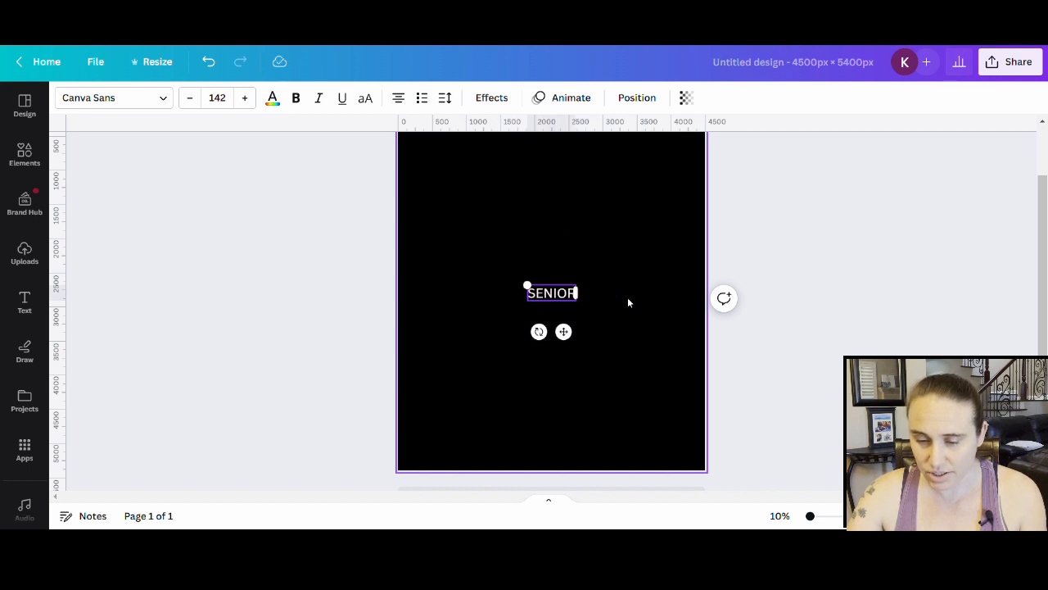
pyautogui.click(623, 269)
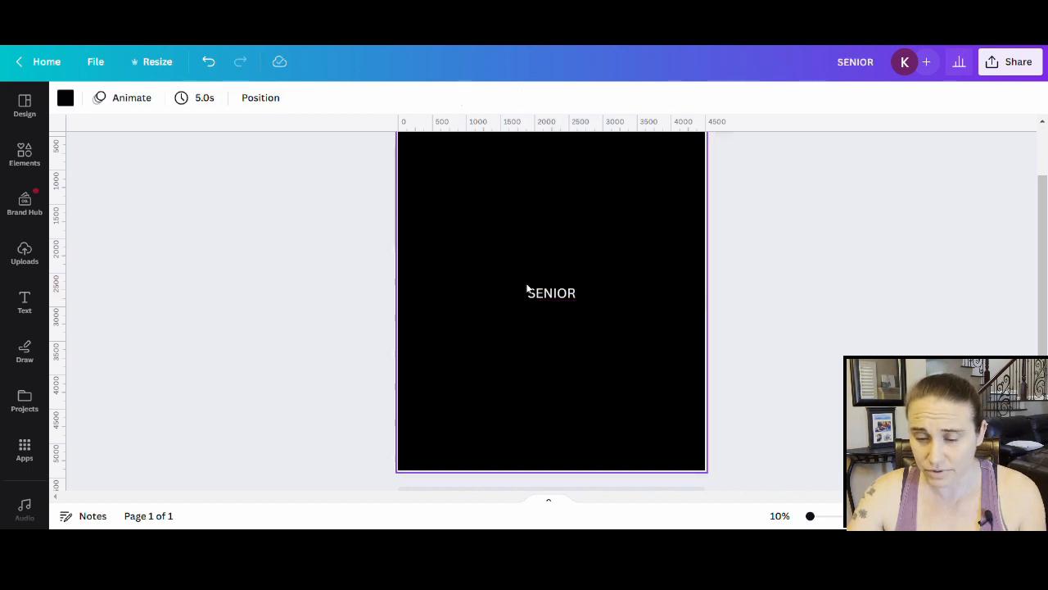
# Step: Enlarge the SENIOR text to a font size of about 547, keeping it around mid-height on the page
pyautogui.click(540, 295)
pyautogui.moveTo(527, 286); pyautogui.dragTo(435, 255)
pyautogui.moveTo(580, 301); pyautogui.dragTo(628, 335)
pyautogui.click(628, 335)
pyautogui.moveTo(556, 299); pyautogui.dragTo(551, 302)
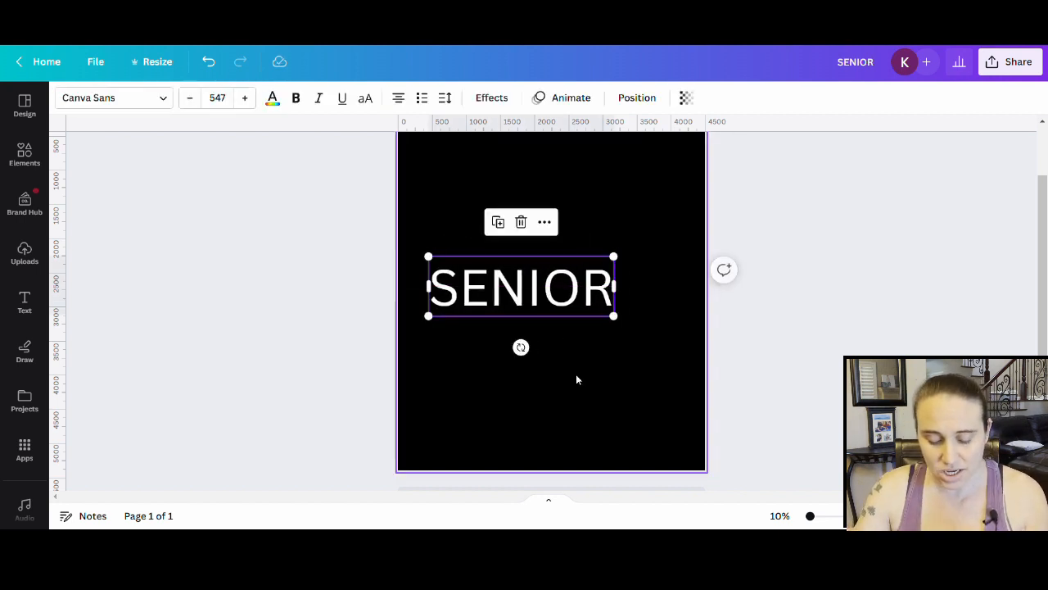
# Step: Add a second text box reading 2023, with each digit on its own line
pyautogui.click(591, 420)
pyautogui.press('t')
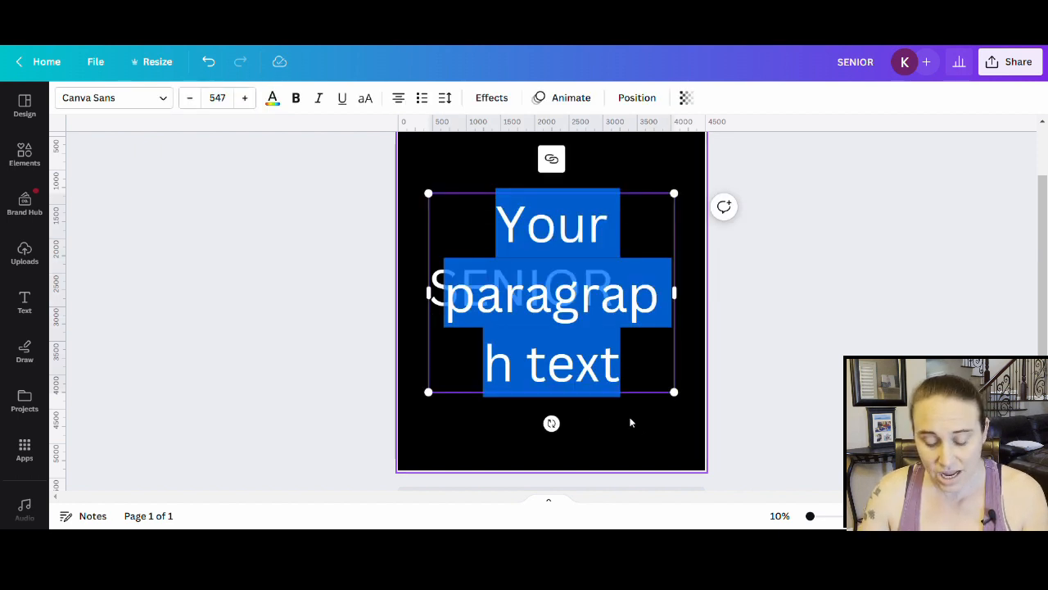
pyautogui.write('2')
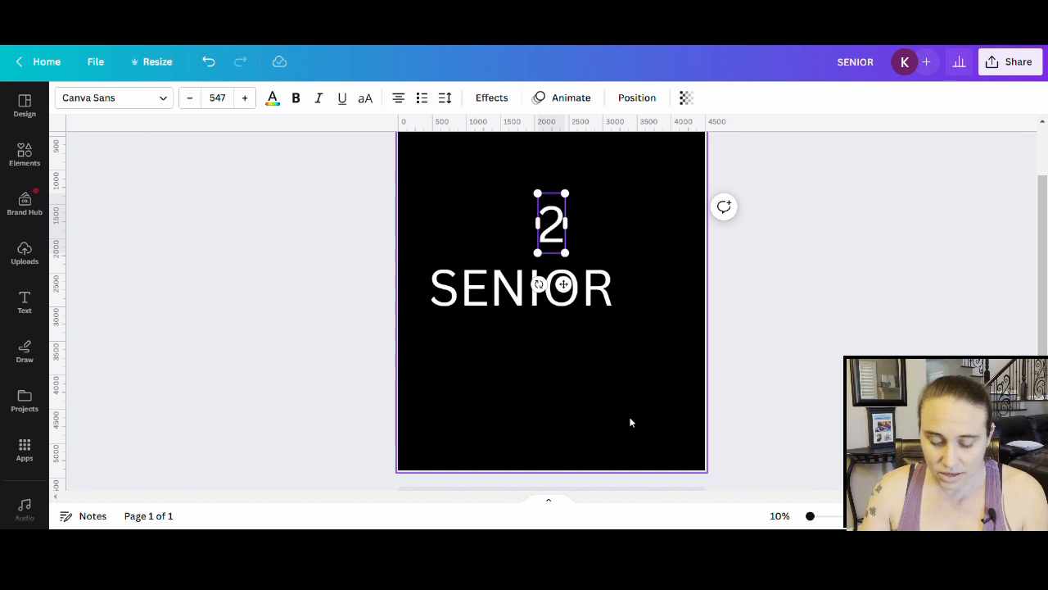
pyautogui.press('Return')
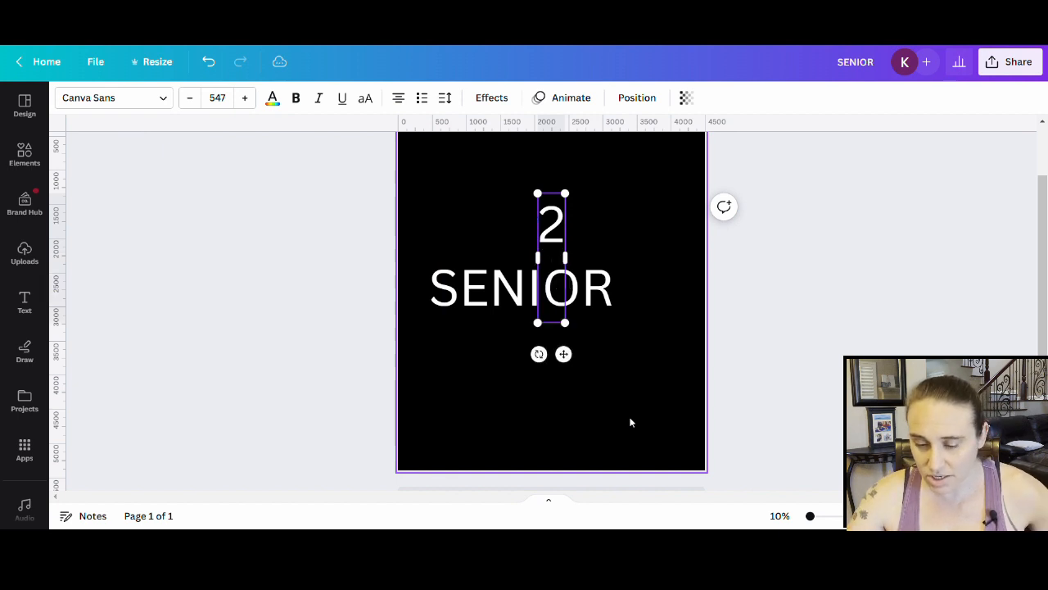
pyautogui.write('0')
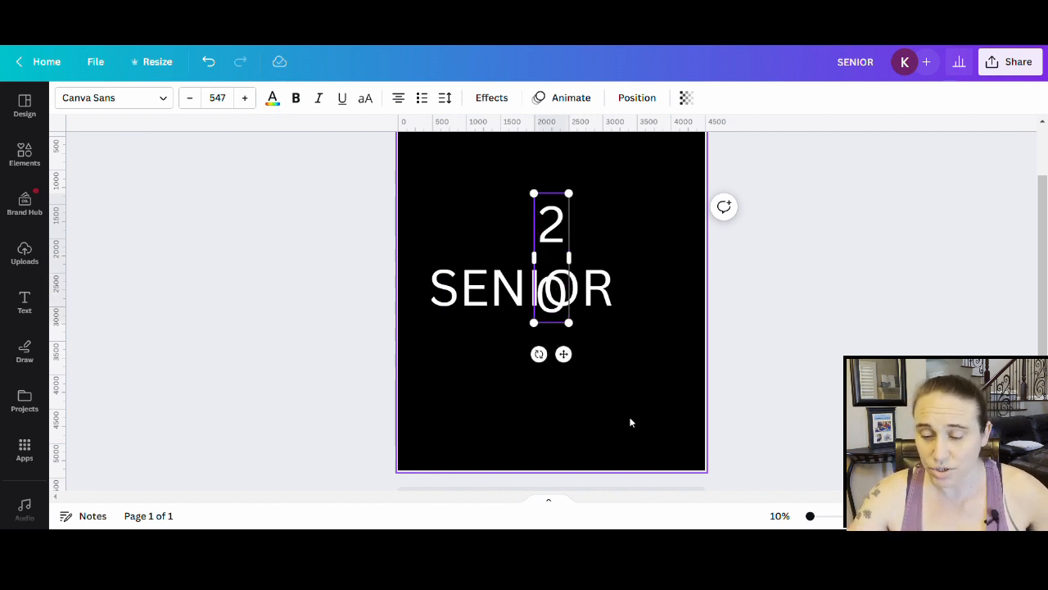
pyautogui.press('Return')
pyautogui.write('2')
pyautogui.press('Return')
pyautogui.write('3')
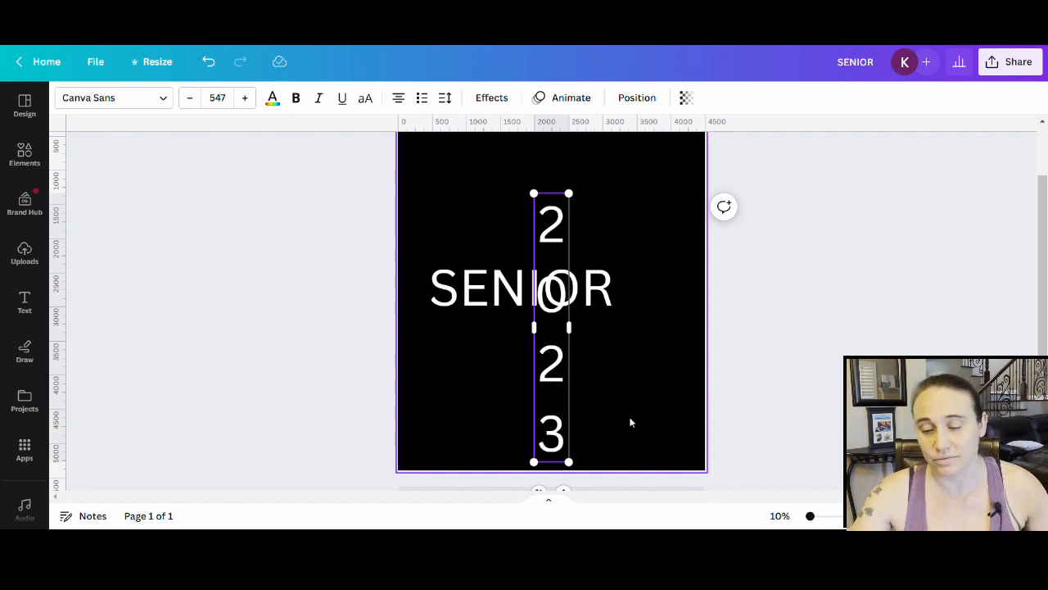
pyautogui.click(631, 422)
# Step: Move the vertical 2023 text to the right of SENIOR, near the page's top and right edges
pyautogui.moveTo(565, 434); pyautogui.dragTo(672, 393)
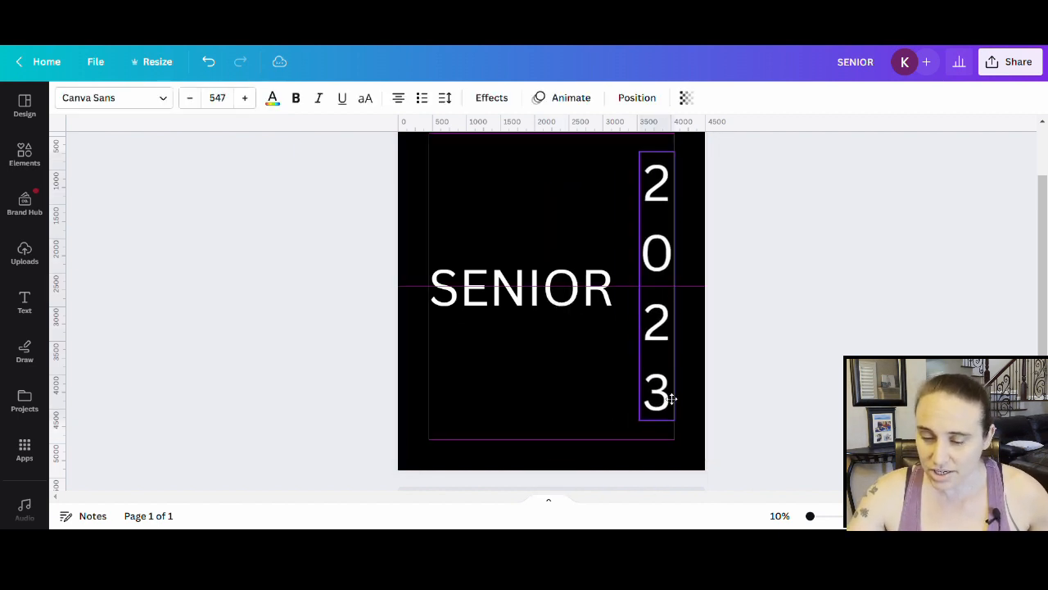
pyautogui.click(551, 397)
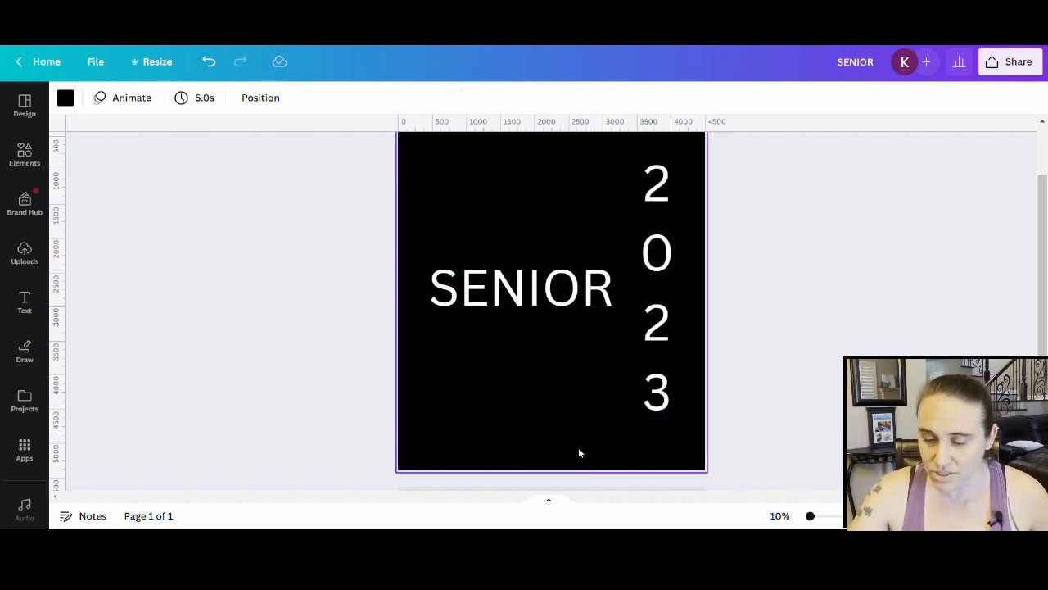
pyautogui.scroll(2, 622, 399)
pyautogui.click(662, 403)
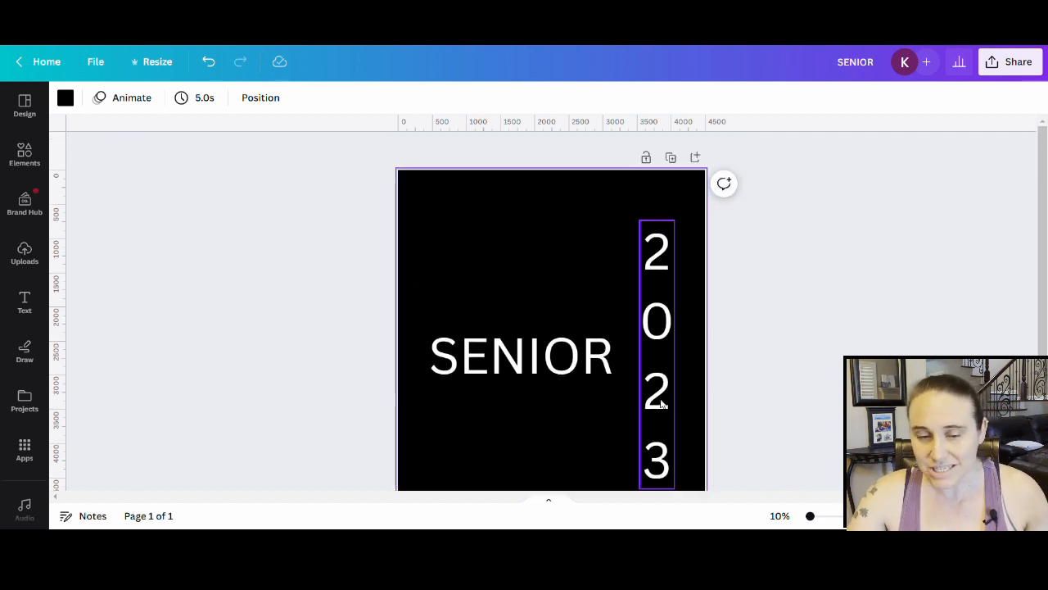
pyautogui.moveTo(662, 403); pyautogui.dragTo(679, 361)
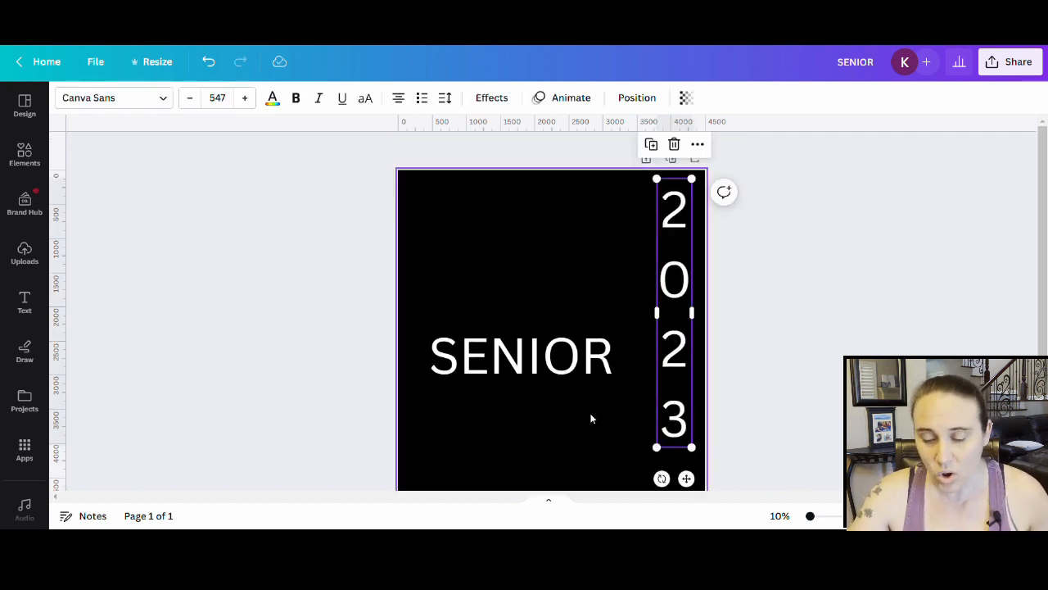
pyautogui.click(572, 394)
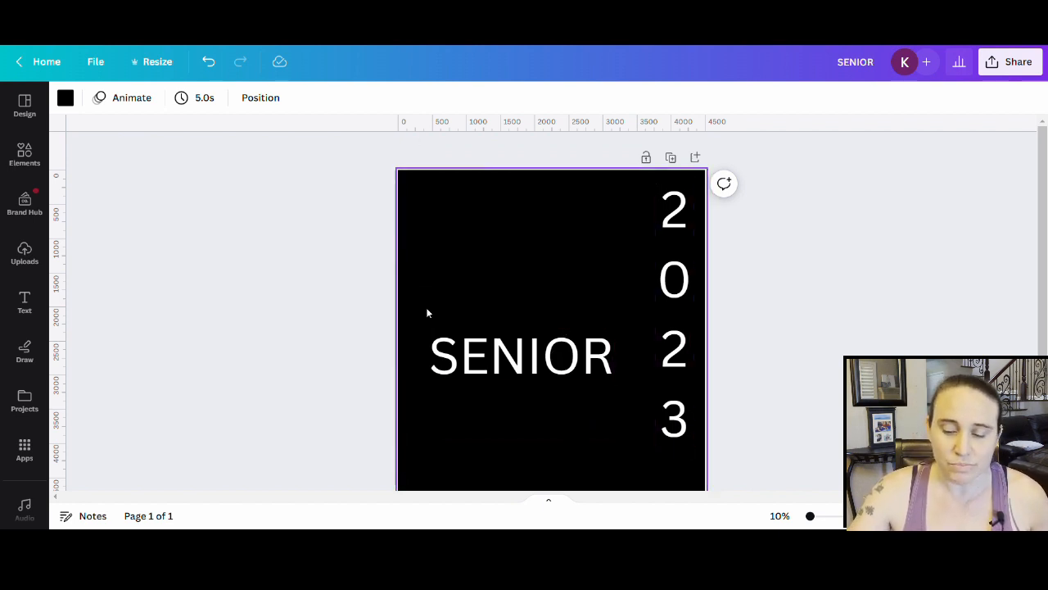
# Step: Change the SENIOR text's font to Teko Bold and apply that font to all text in the design
pyautogui.click(469, 362)
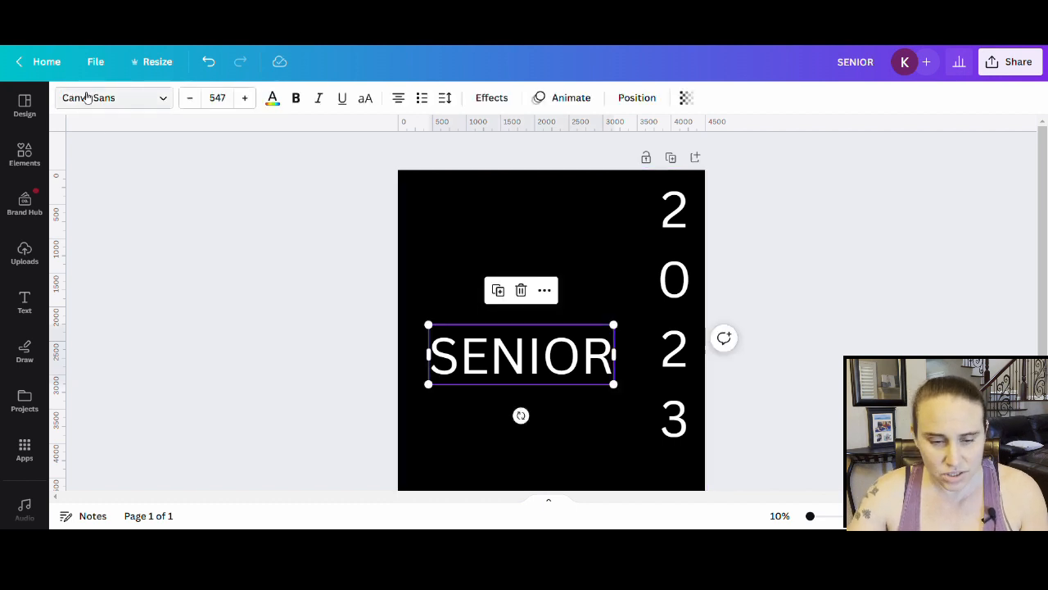
pyautogui.click(88, 98)
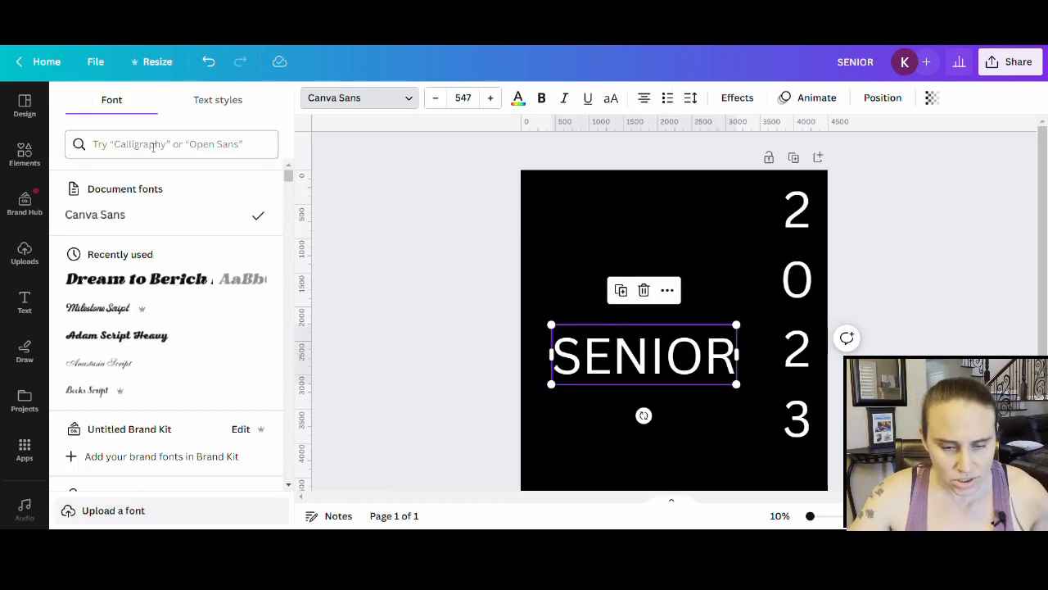
pyautogui.click(152, 145)
pyautogui.write('T')
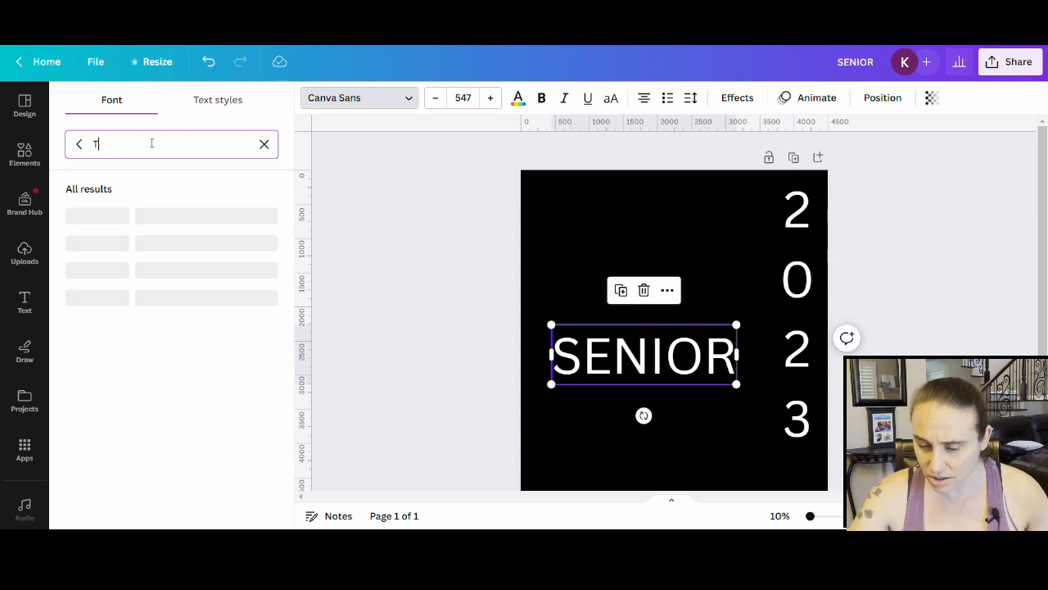
pyautogui.write('eko')
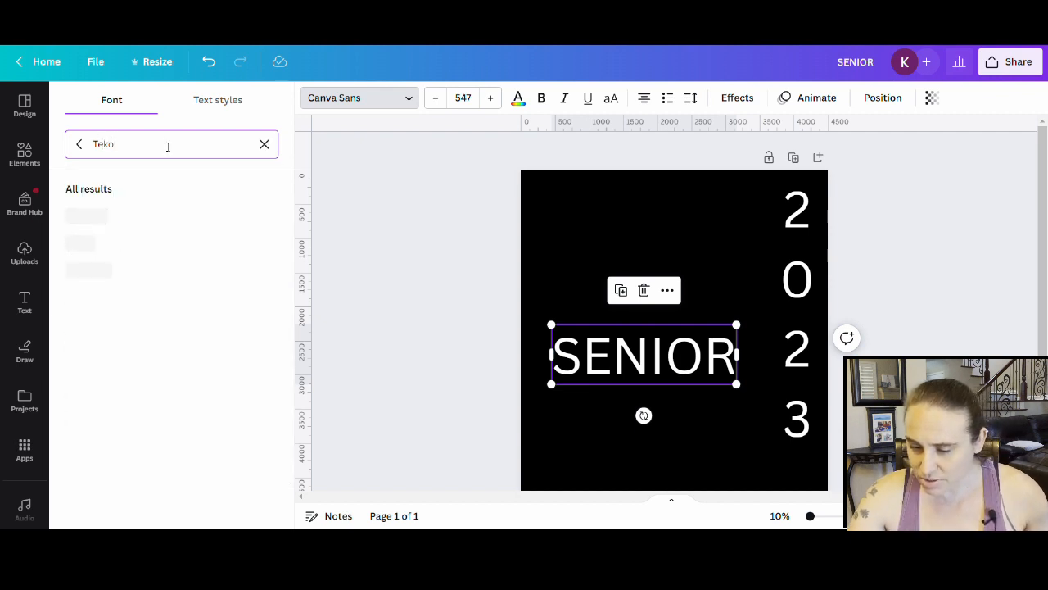
pyautogui.click(93, 210)
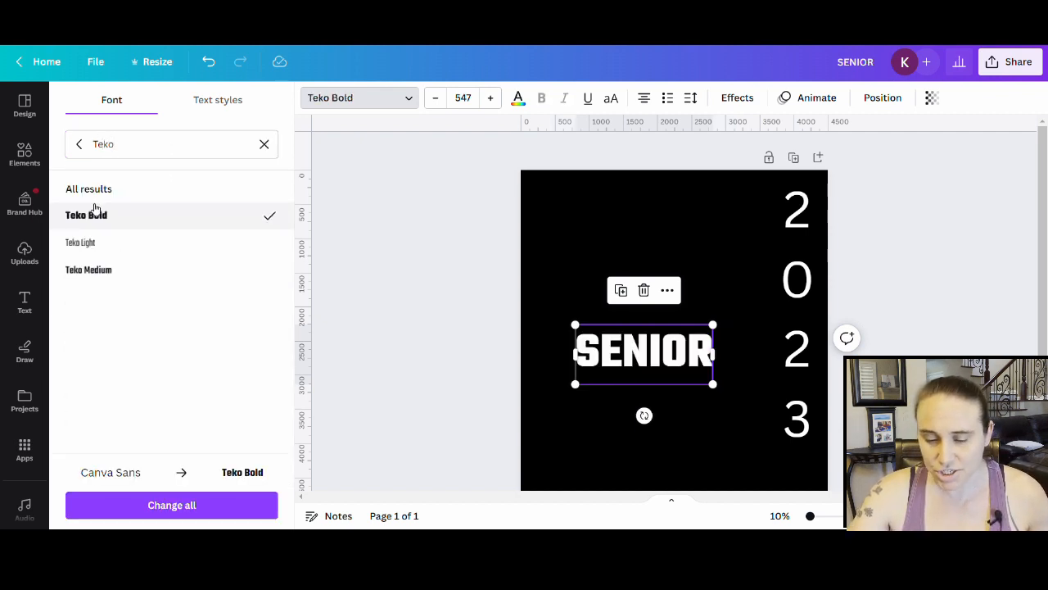
pyautogui.click(159, 505)
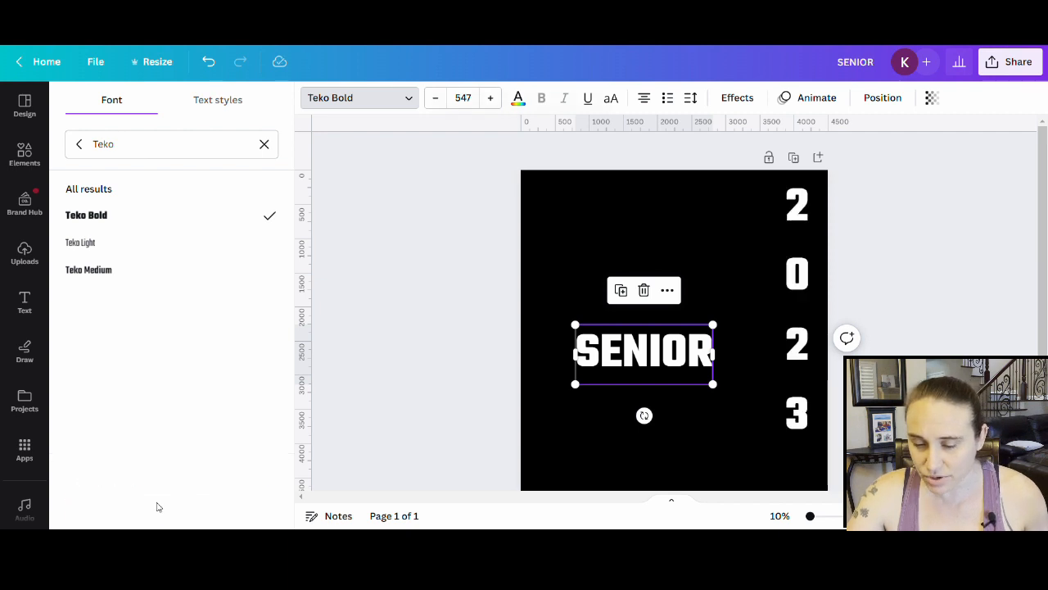
pyautogui.click(600, 453)
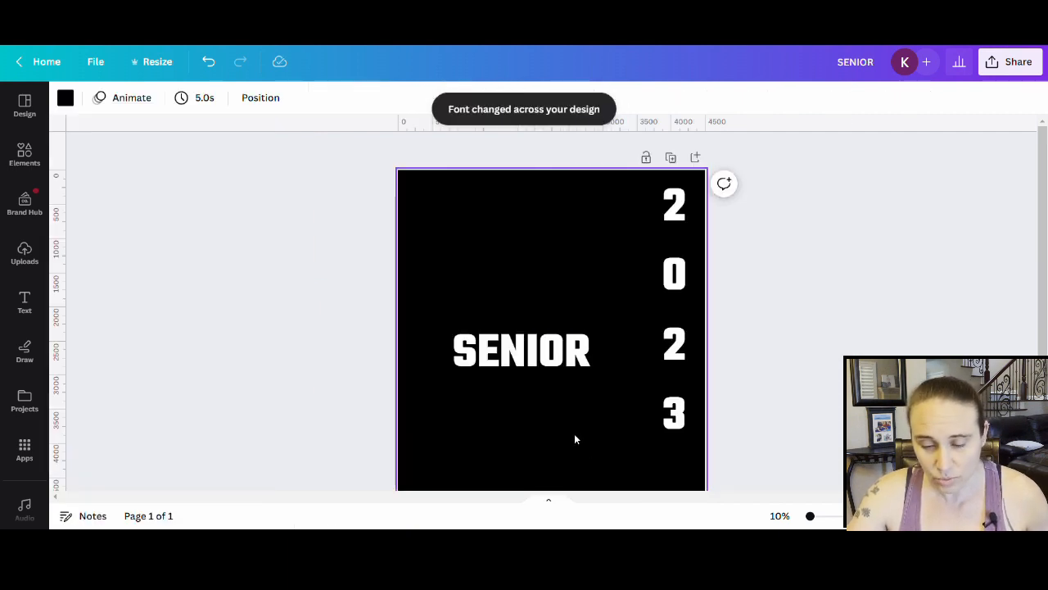
# Step: Enlarge the SENIOR text so it stretches from the page's left edge almost to the vertical 2023
pyautogui.click(560, 361)
pyautogui.moveTo(451, 385); pyautogui.dragTo(410, 416)
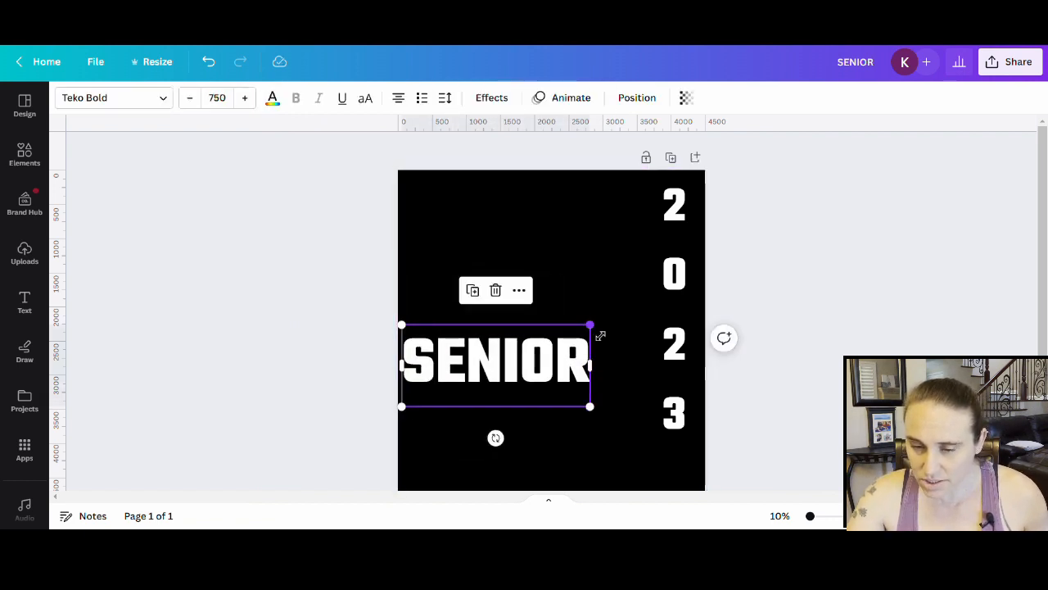
pyautogui.moveTo(601, 336); pyautogui.dragTo(631, 304)
pyautogui.click(576, 484)
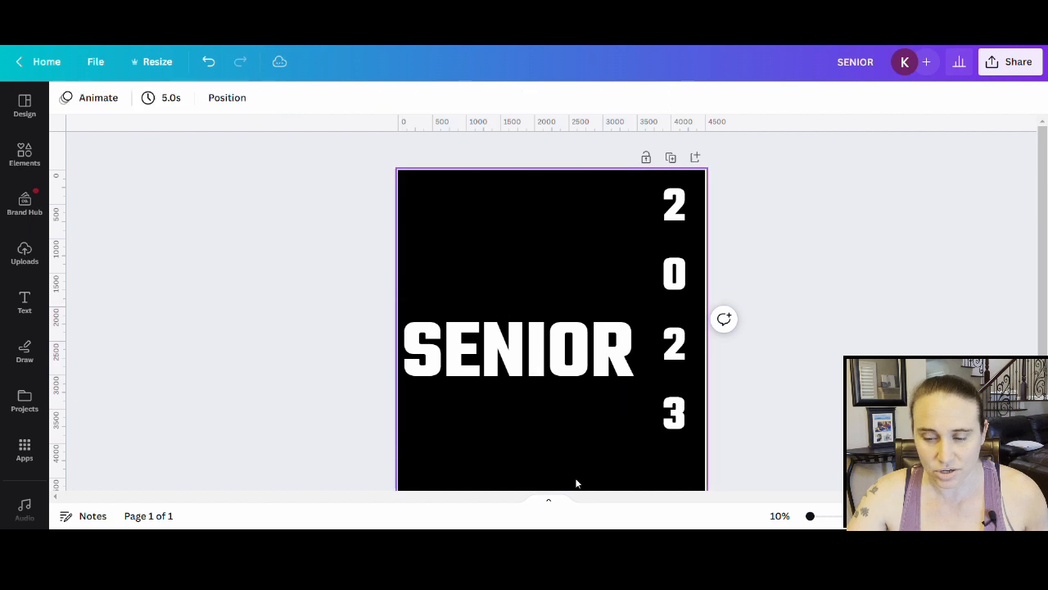
# Step: Reduce the line spacing of the vertical 2023 text to 0.79
pyautogui.click(683, 352)
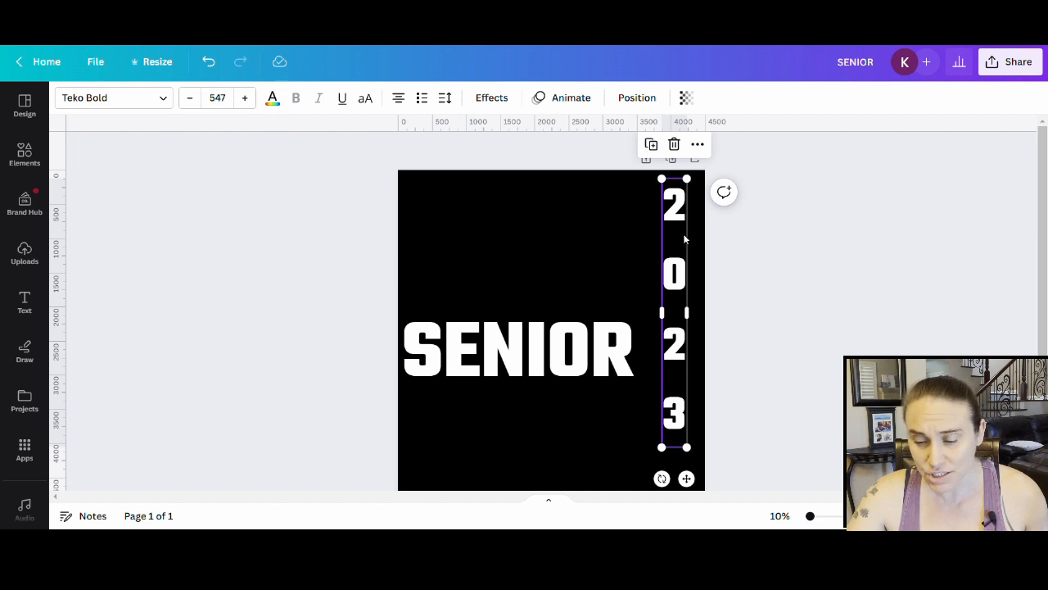
pyautogui.click(445, 99)
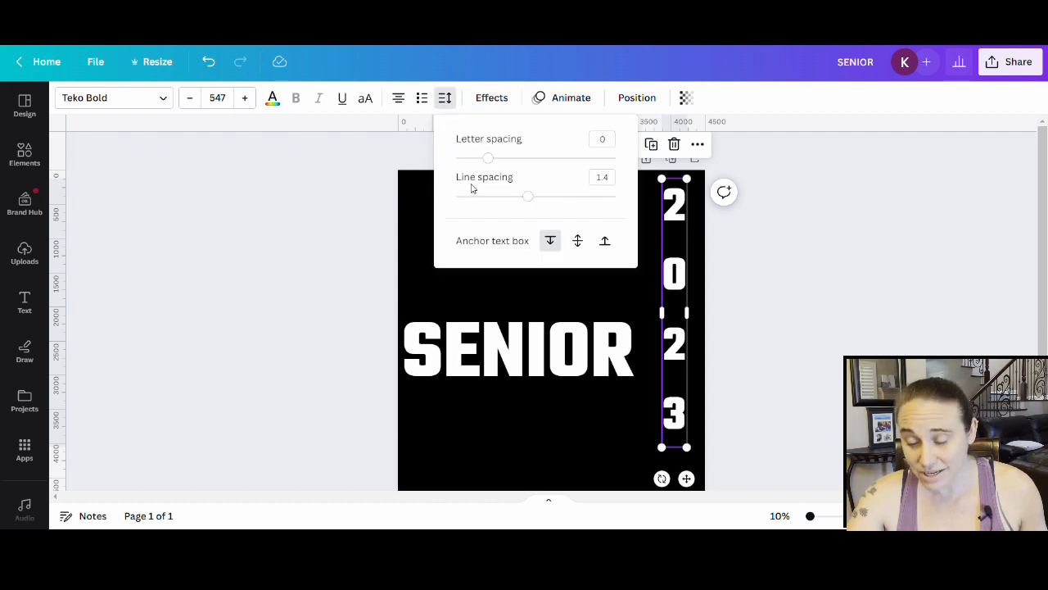
pyautogui.moveTo(531, 200); pyautogui.dragTo(508, 196)
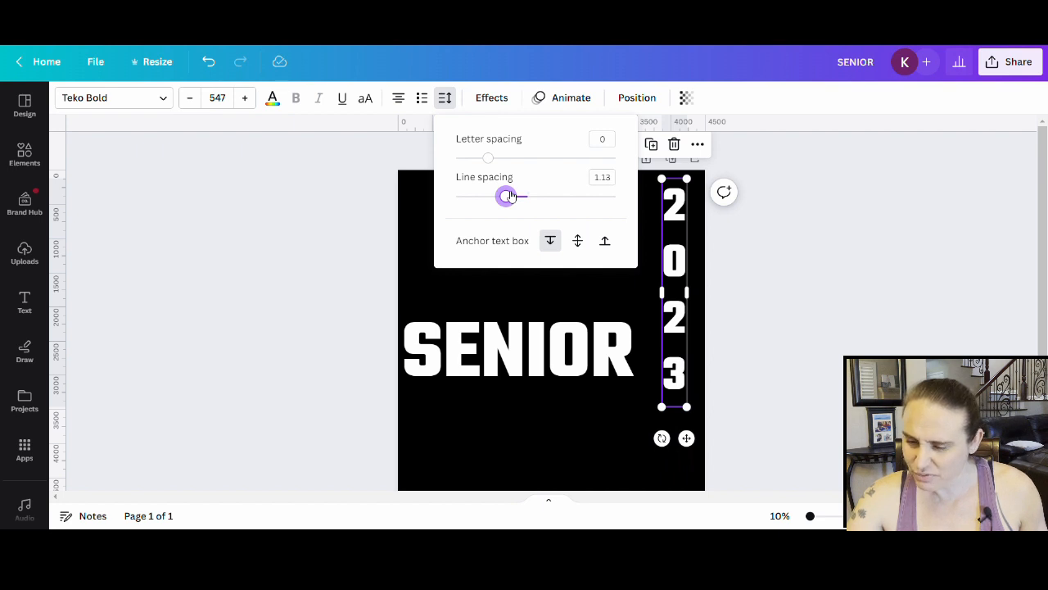
pyautogui.moveTo(510, 197); pyautogui.dragTo(482, 193)
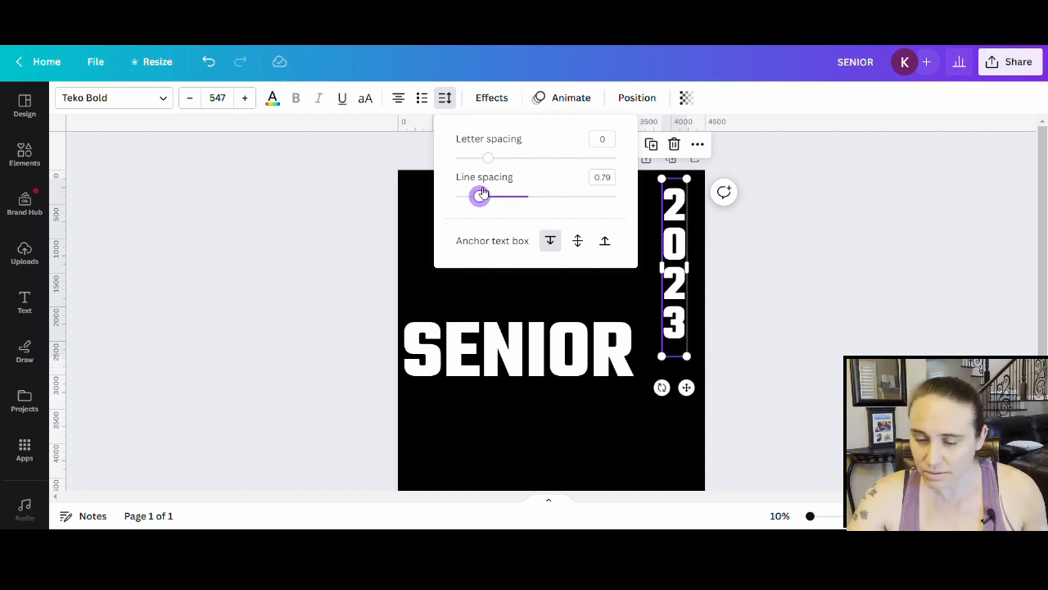
pyautogui.click(573, 450)
# Step: Enlarge the vertical 2023 to a font size of about 1214 and position it to fill the page's height along its right edge
pyautogui.click(680, 322)
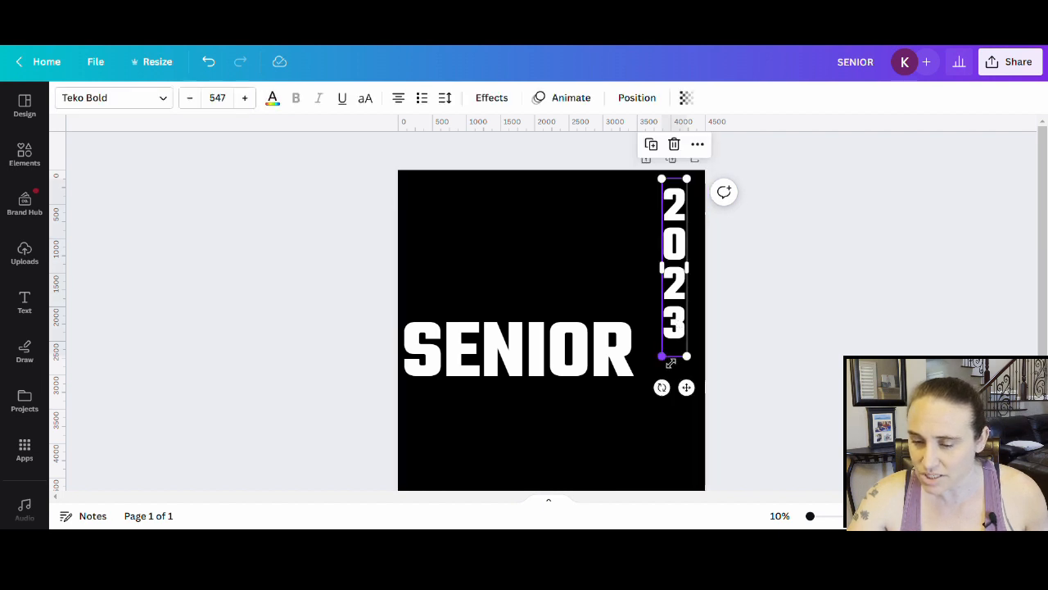
pyautogui.moveTo(663, 356); pyautogui.dragTo(559, 500)
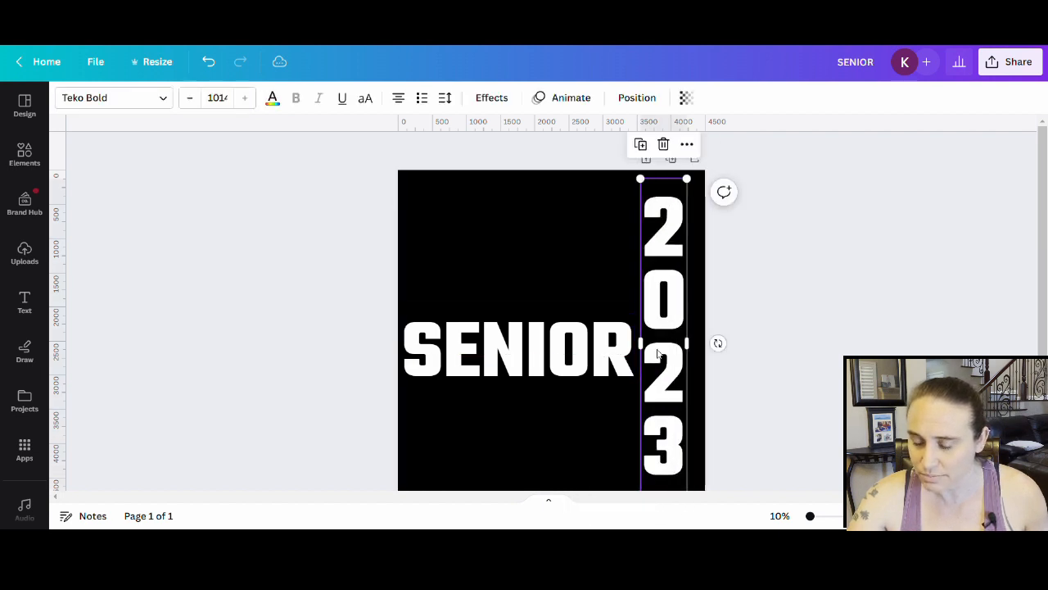
pyautogui.moveTo(657, 401); pyautogui.dragTo(670, 443)
pyautogui.scroll(-3, 670, 394)
pyautogui.scroll(3, 522, 410)
pyautogui.scroll(-2, 672, 425)
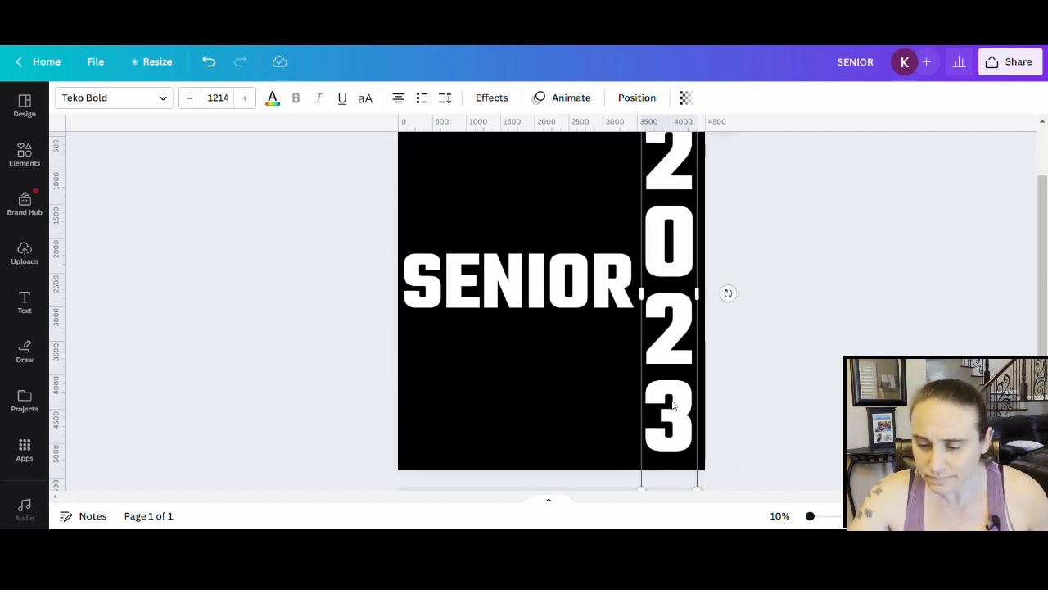
pyautogui.scroll(2, 672, 449)
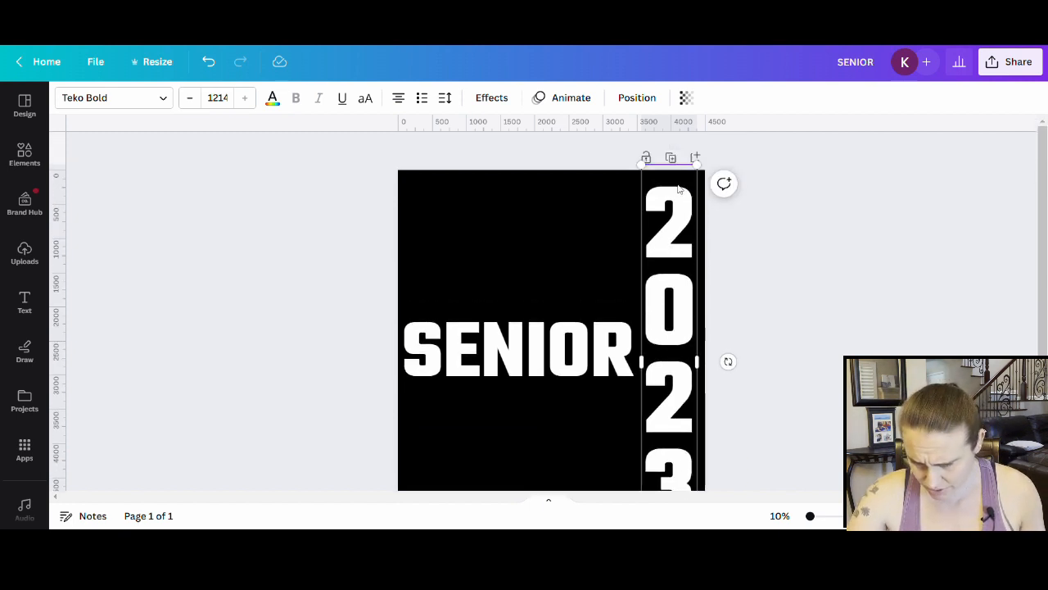
# Step: Nudge the SENIOR text slightly down and toward the vertical 2023
pyautogui.click(817, 293)
pyautogui.scroll(-2, 818, 293)
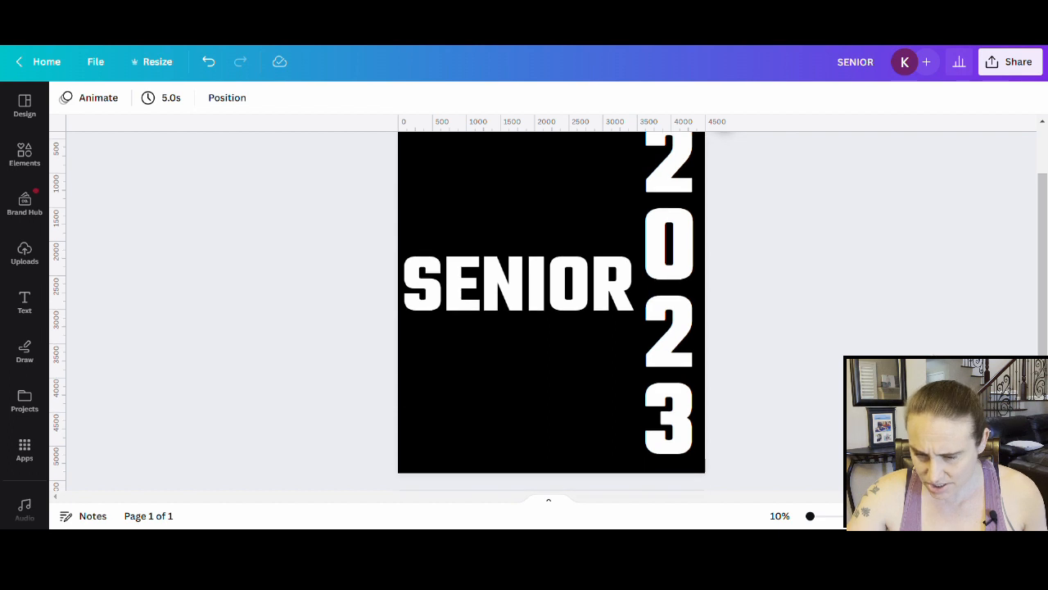
pyautogui.scroll(2, 651, 390)
pyautogui.moveTo(526, 341)
pyautogui.mouseDown()
pyautogui.moveTo(540, 357)
pyautogui.moveTo(533, 351)
pyautogui.mouseUp()
pyautogui.click(244, 343)
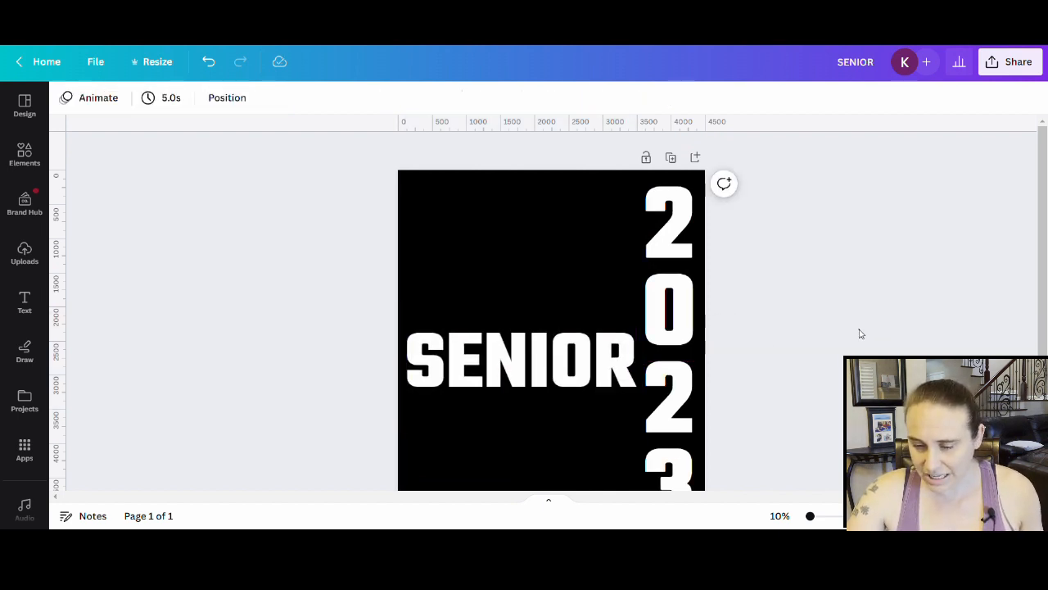
# Step: Examine the page from top to bottom to check SENIOR's placement beside the vertical 2023
pyautogui.scroll(-3, 854, 334)
pyautogui.scroll(2, 853, 336)
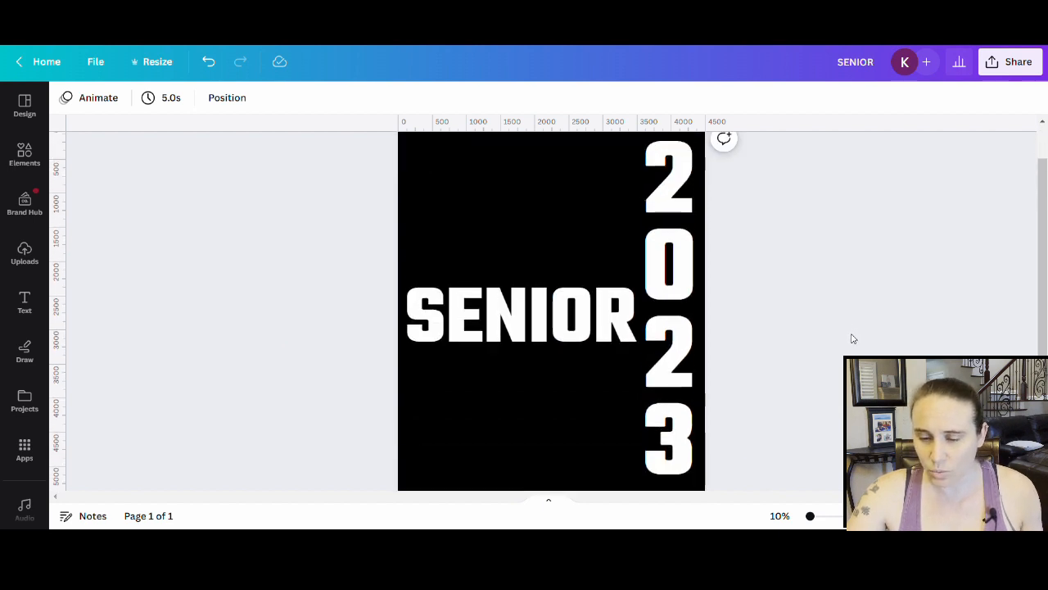
pyautogui.scroll(1, 844, 340)
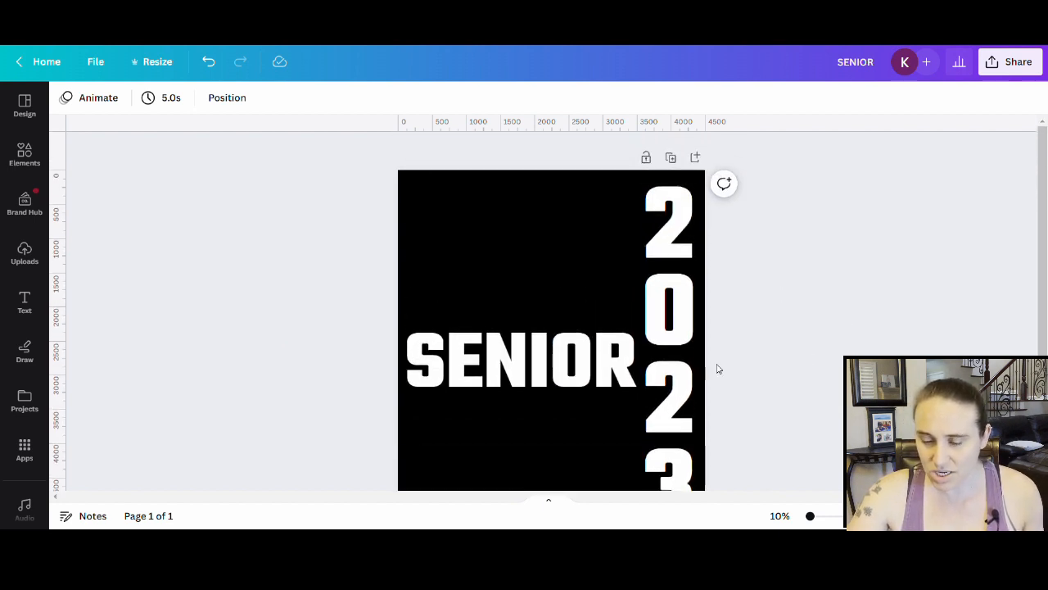
pyautogui.scroll(-2, 957, 288)
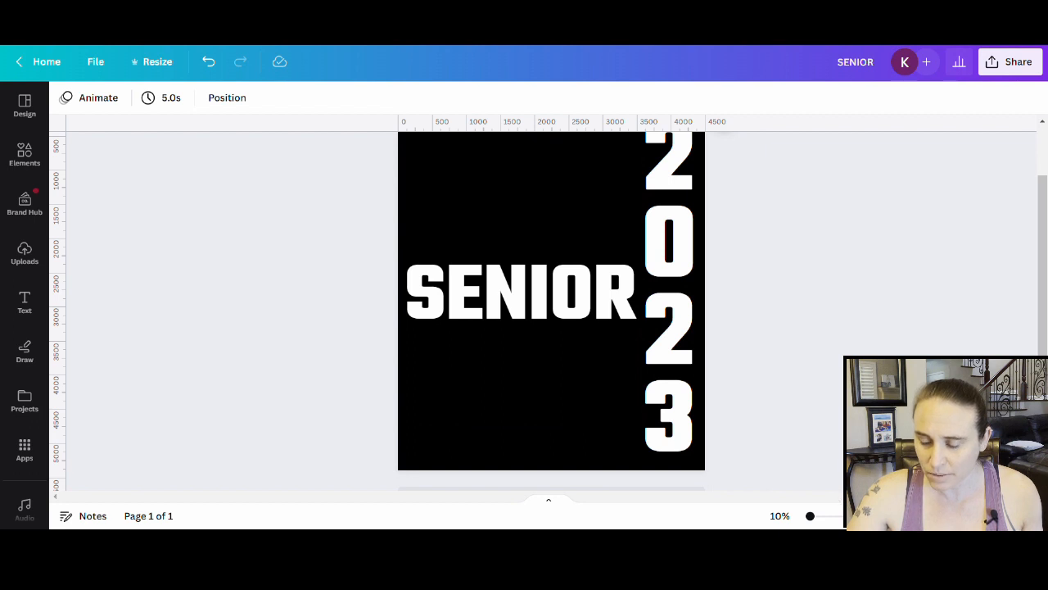
pyautogui.scroll(2, 783, 346)
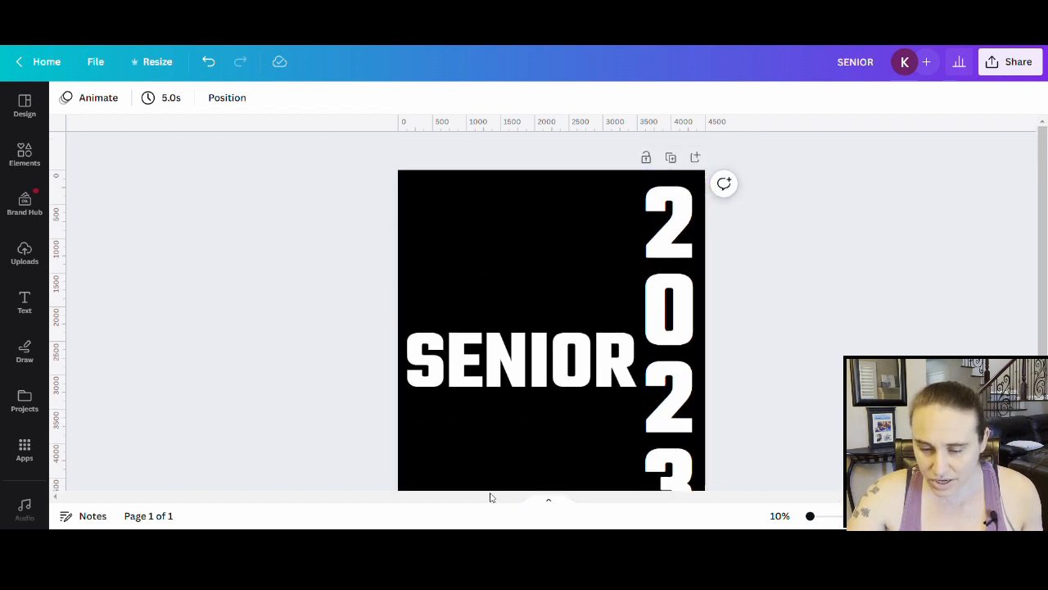
pyautogui.scroll(-2, 822, 311)
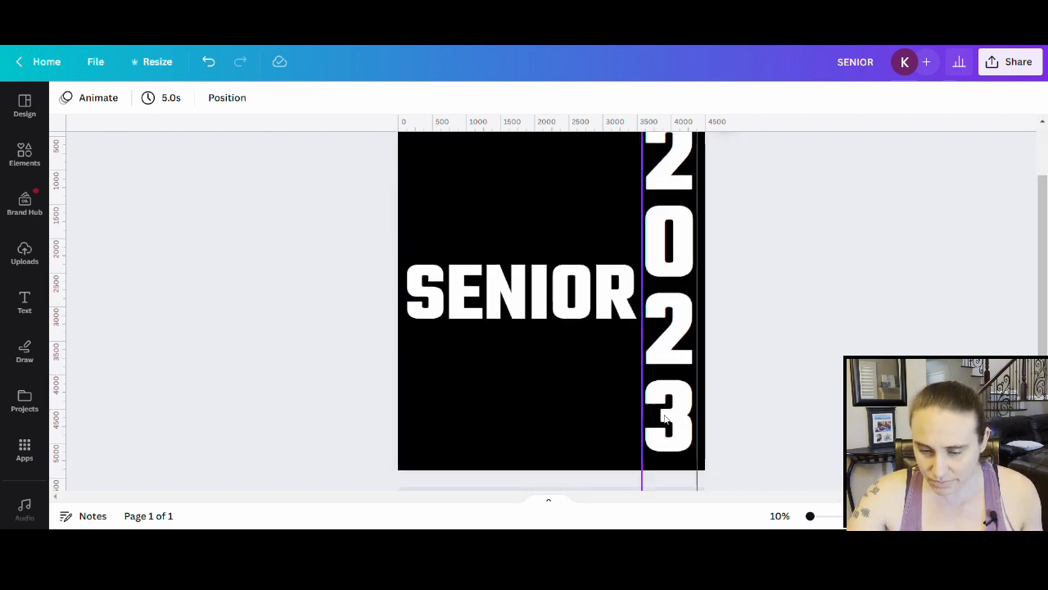
pyautogui.scroll(2, 496, 389)
# Step: Try placing the SENIOR text slightly higher and directly against the vertical 2023
pyautogui.click(501, 363)
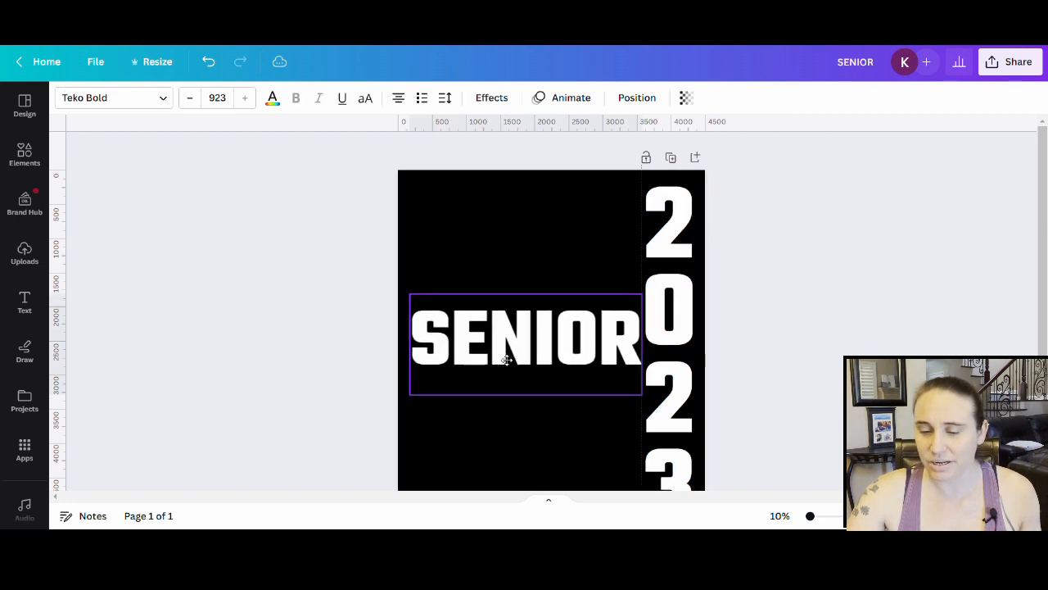
pyautogui.moveTo(507, 360)
pyautogui.mouseDown()
pyautogui.moveTo(498, 368)
pyautogui.moveTo(511, 371)
pyautogui.mouseUp()
pyautogui.scroll(-3, 779, 344)
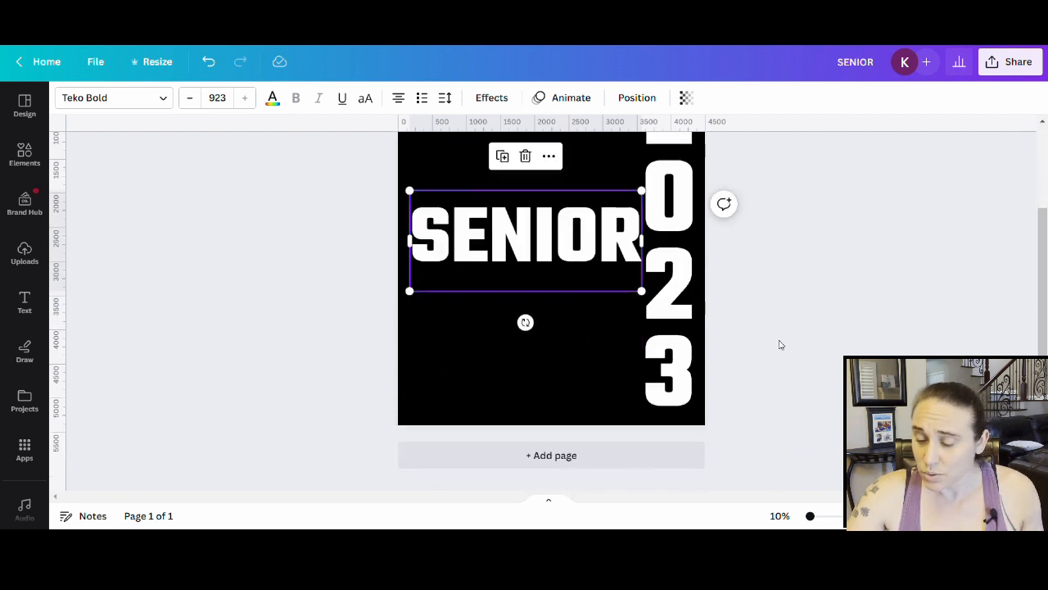
pyautogui.scroll(3, 779, 344)
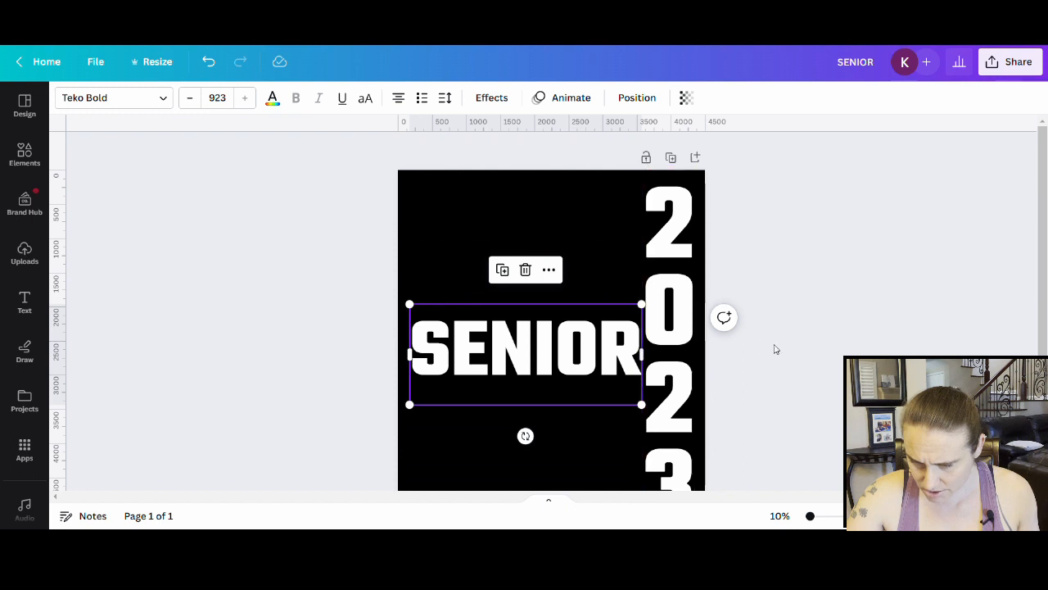
# Step: Move SENIOR away from the 2023 toward the page's left edge, vertically centred on the 2023 text box
pyautogui.click(801, 354)
pyautogui.click(485, 350)
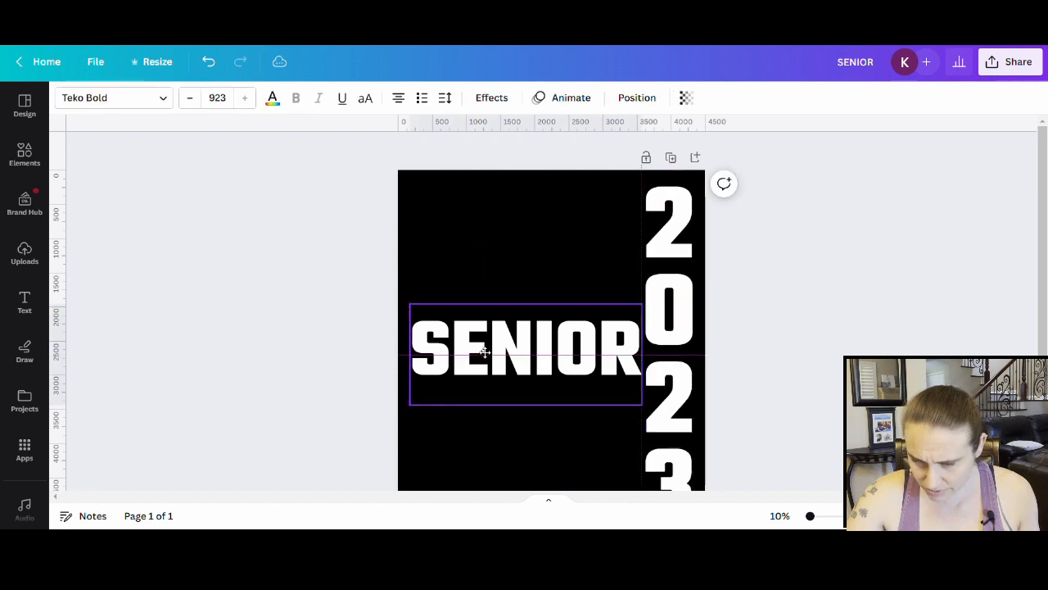
pyautogui.moveTo(486, 350); pyautogui.dragTo(480, 363)
pyautogui.moveTo(482, 362); pyautogui.dragTo(482, 362)
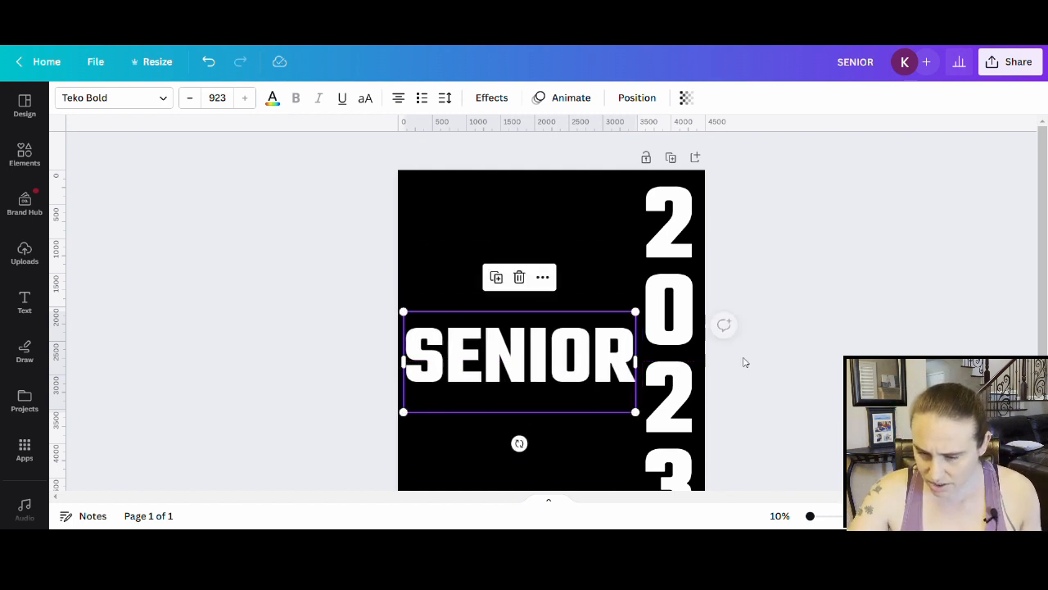
pyautogui.click(778, 389)
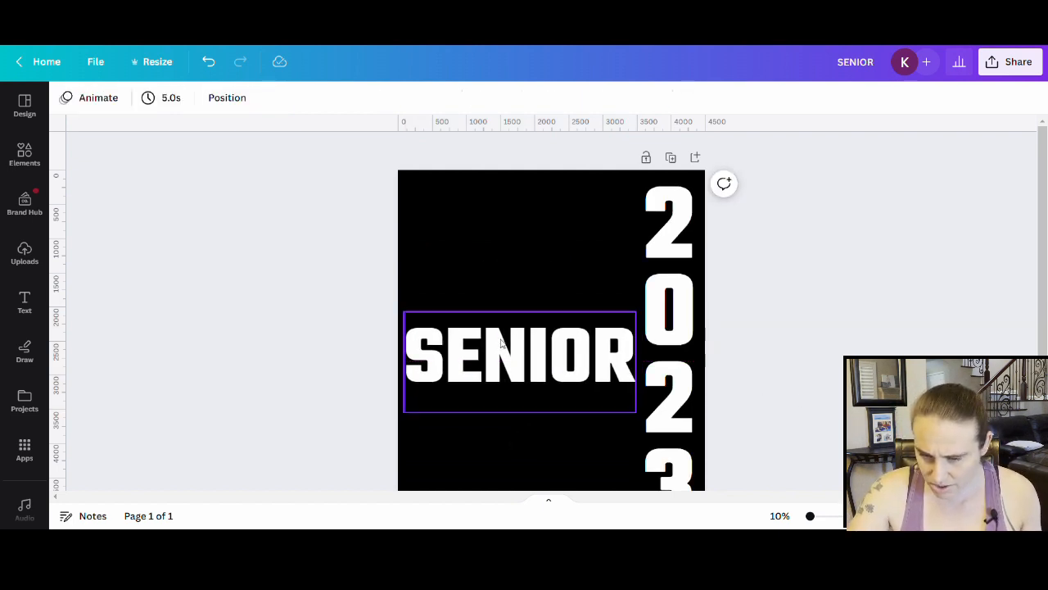
pyautogui.scroll(-2, 501, 344)
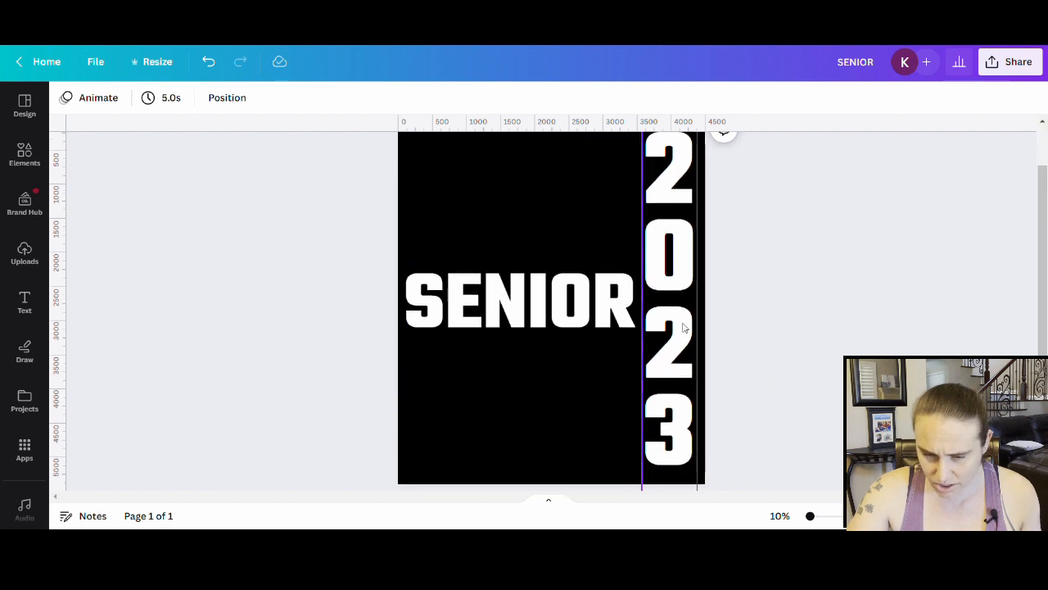
# Step: Fine-tune SENIOR's position by shifting it very slightly down and left, leaving a narrow gap before the 2023
pyautogui.click(589, 310)
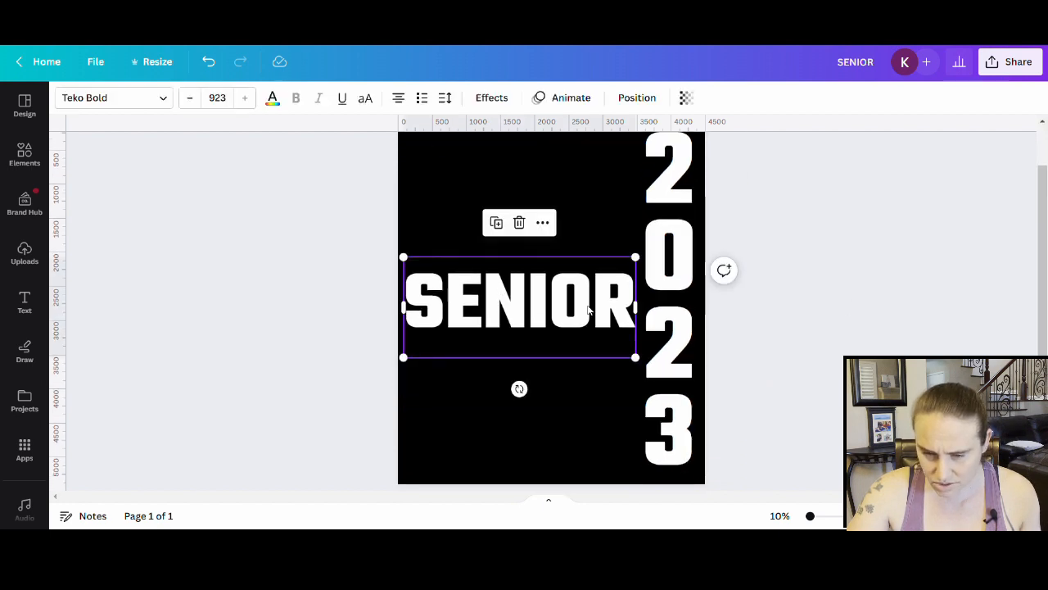
pyautogui.moveTo(587, 310); pyautogui.dragTo(591, 315)
pyautogui.press('Escape')
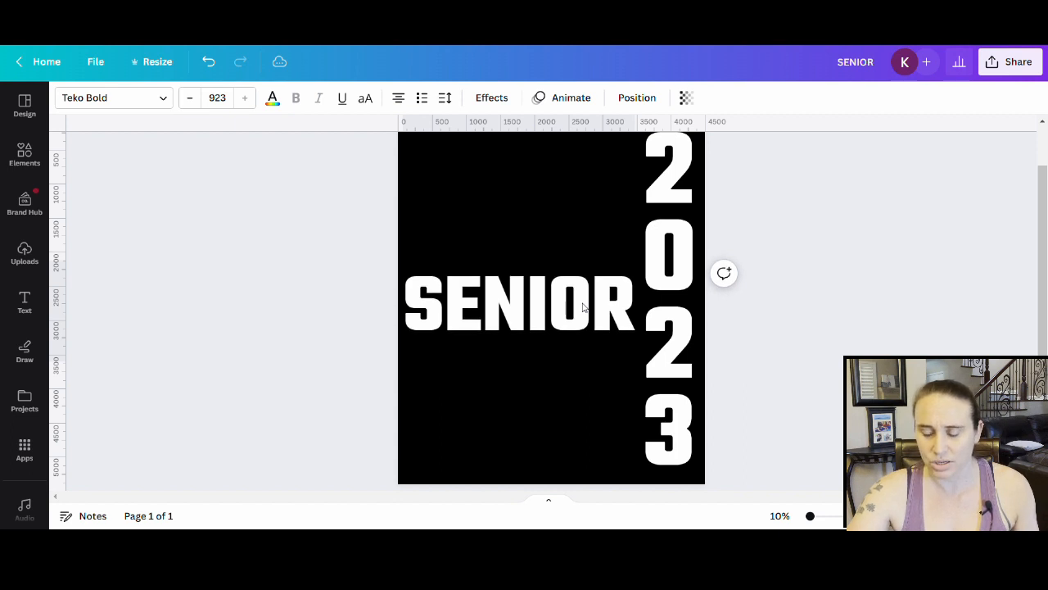
pyautogui.click(584, 306)
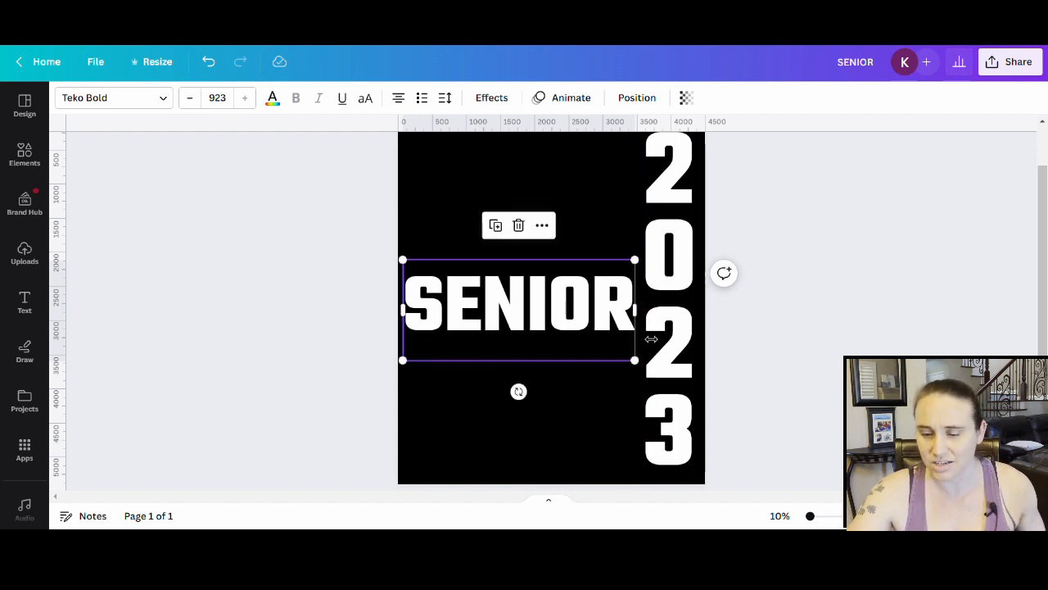
pyautogui.click(946, 336)
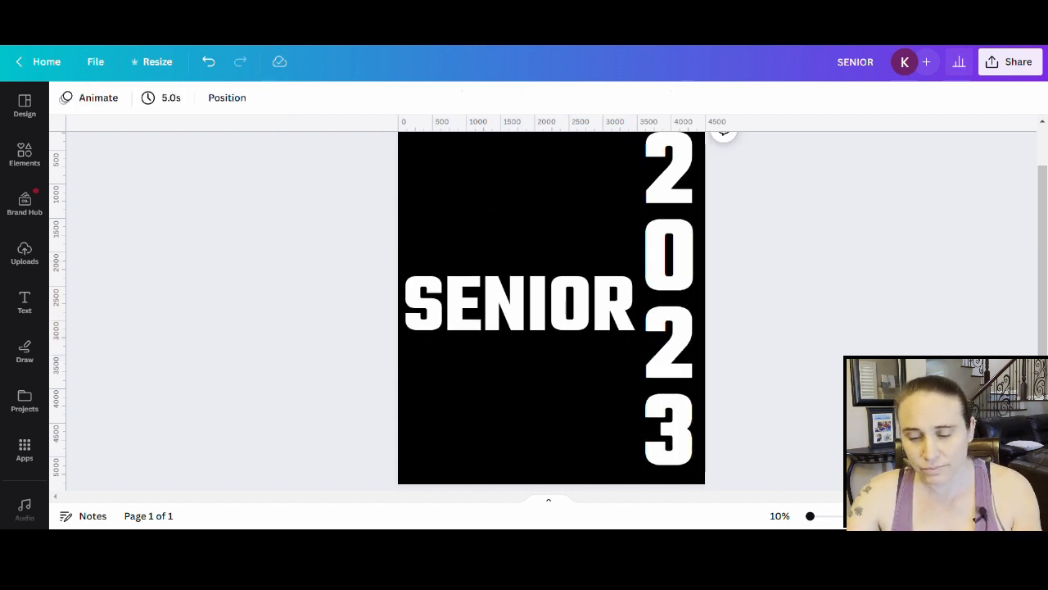
# Step: Rename the design as "SENIOR 23 frame"
pyautogui.scroll(1, 551, 311)
pyautogui.scroll(-2, 551, 311)
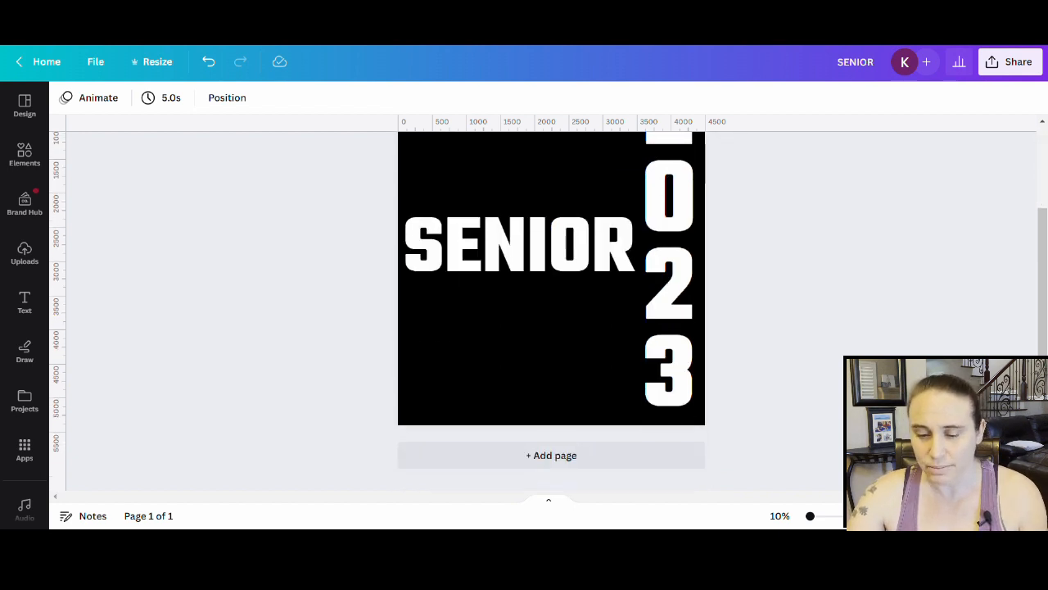
pyautogui.scroll(1, 525, 245)
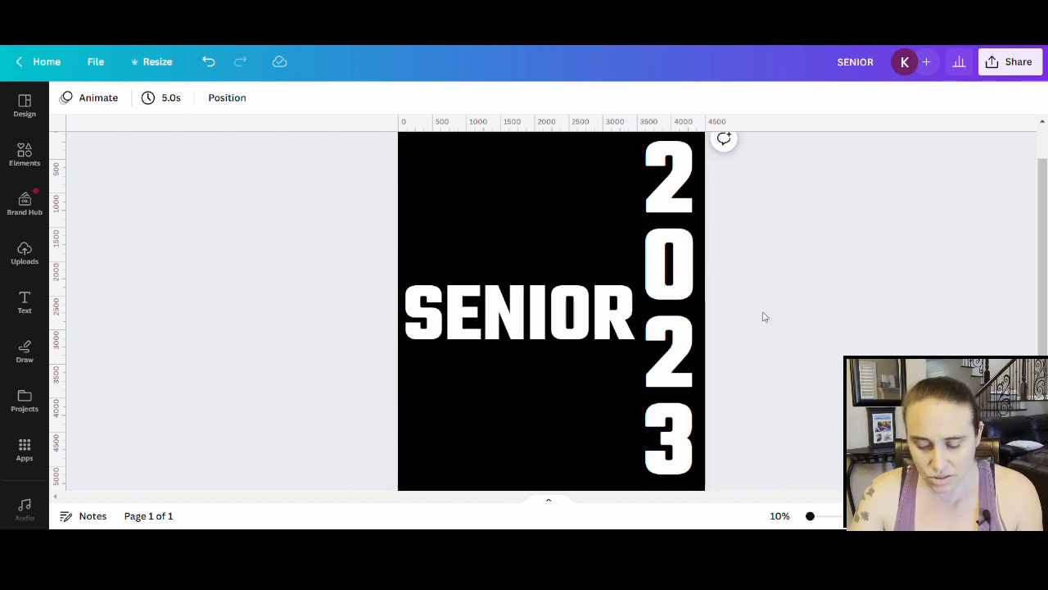
pyautogui.scroll(1, 763, 317)
pyautogui.click(855, 72)
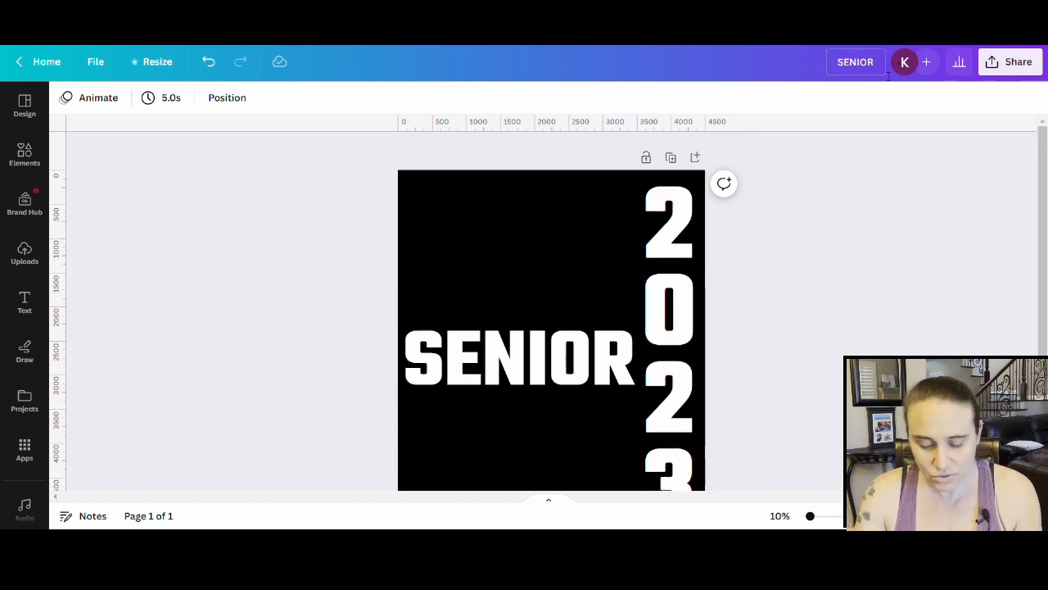
pyautogui.write('2')
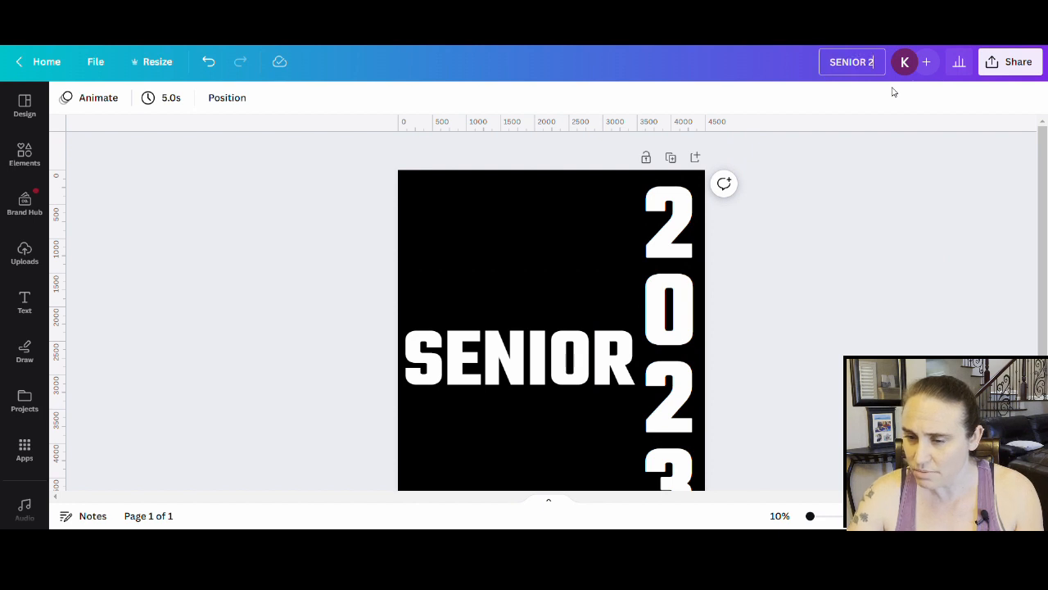
pyautogui.write('0')
pyautogui.press('BackSpace')
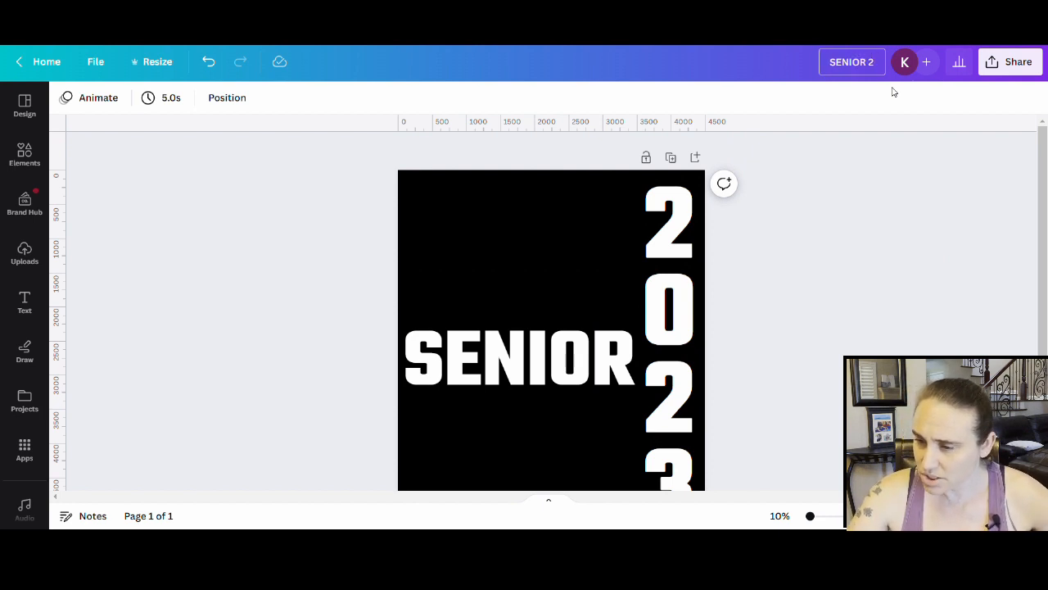
pyautogui.write('3 frame')
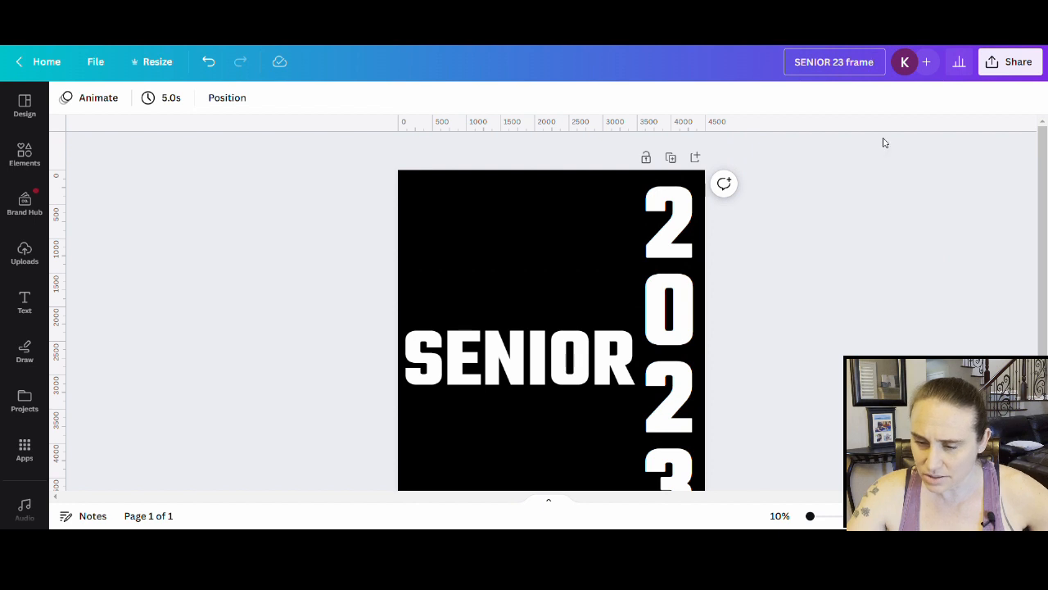
pyautogui.press('Return')
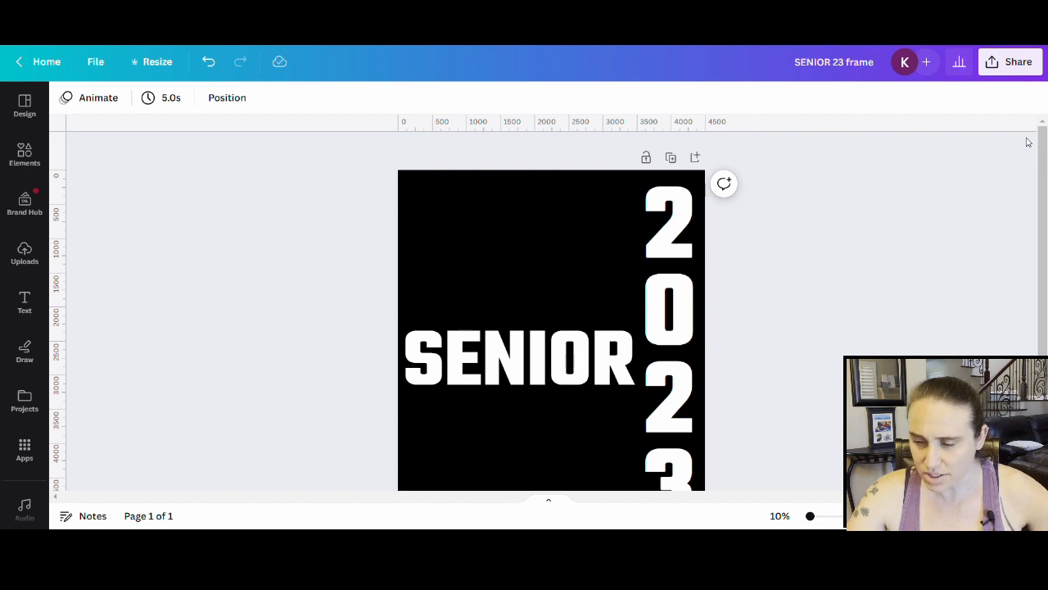
# Step: Download the design as a 4,500 × 5,400 px PNG with a transparent background
pyautogui.click(1022, 72)
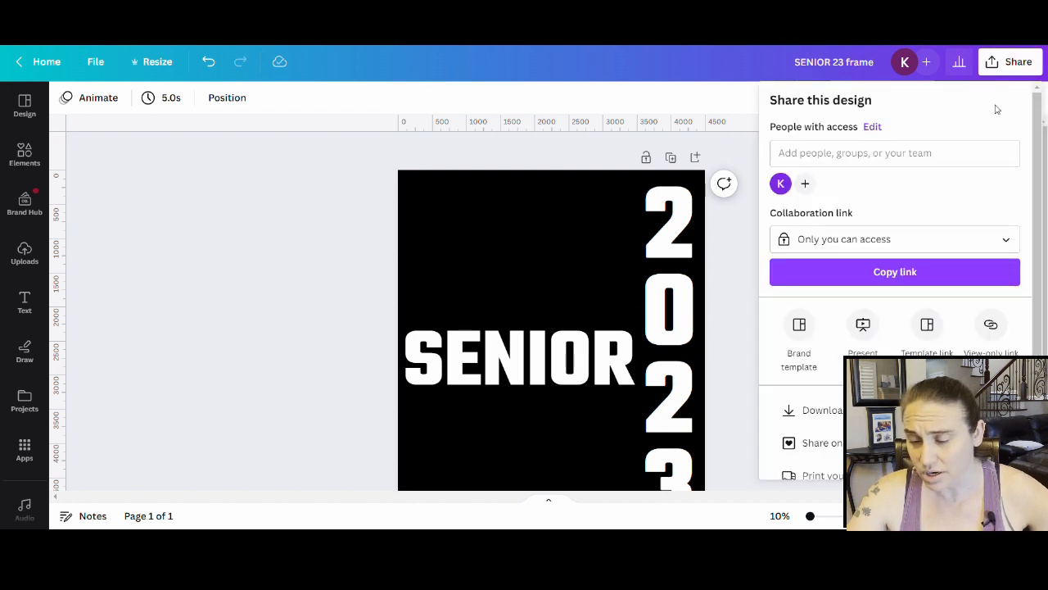
pyautogui.click(823, 411)
pyautogui.click(778, 238)
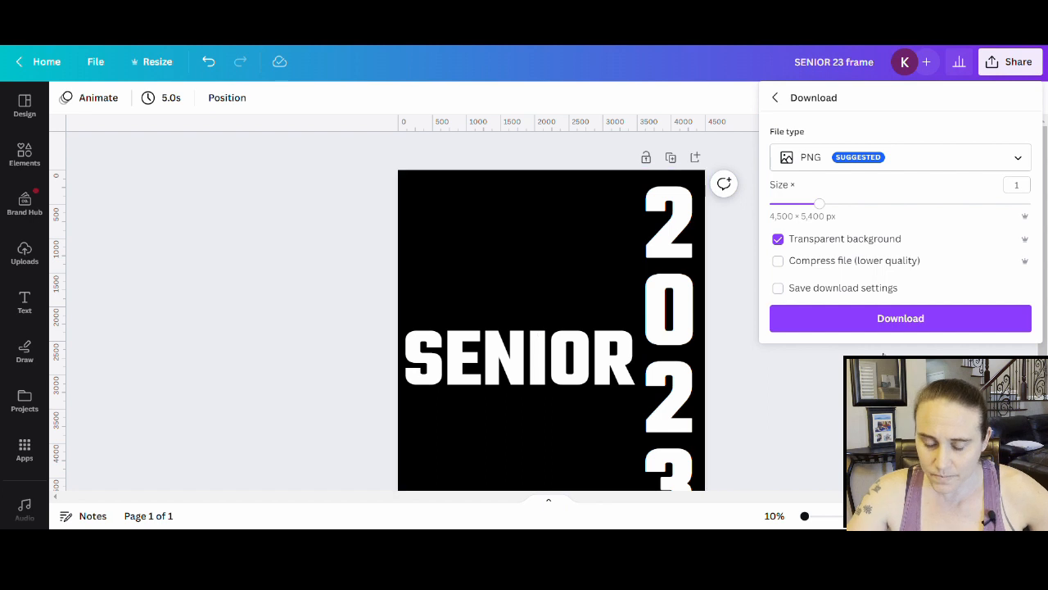
pyautogui.click(876, 322)
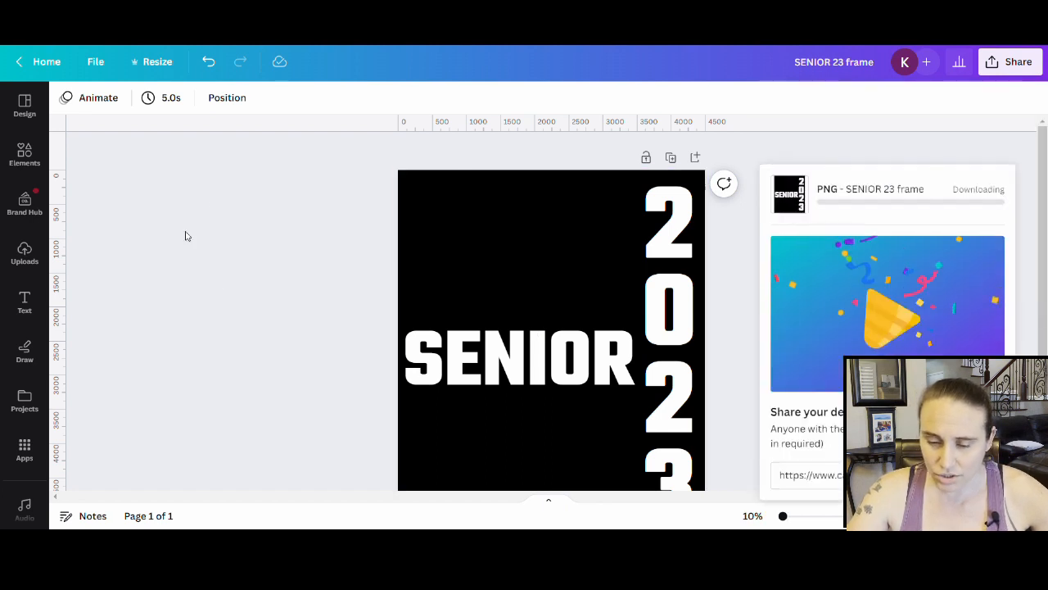
pyautogui.click(248, 283)
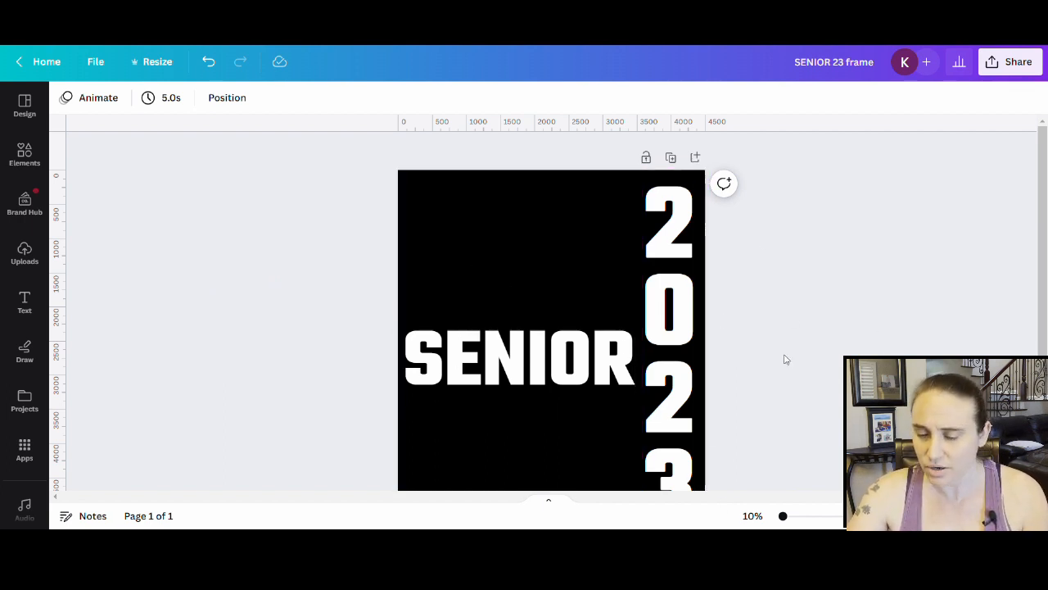
# Step: Search the elements library for "pink glitter" and show all matching photos
pyautogui.scroll(-1, 733, 328)
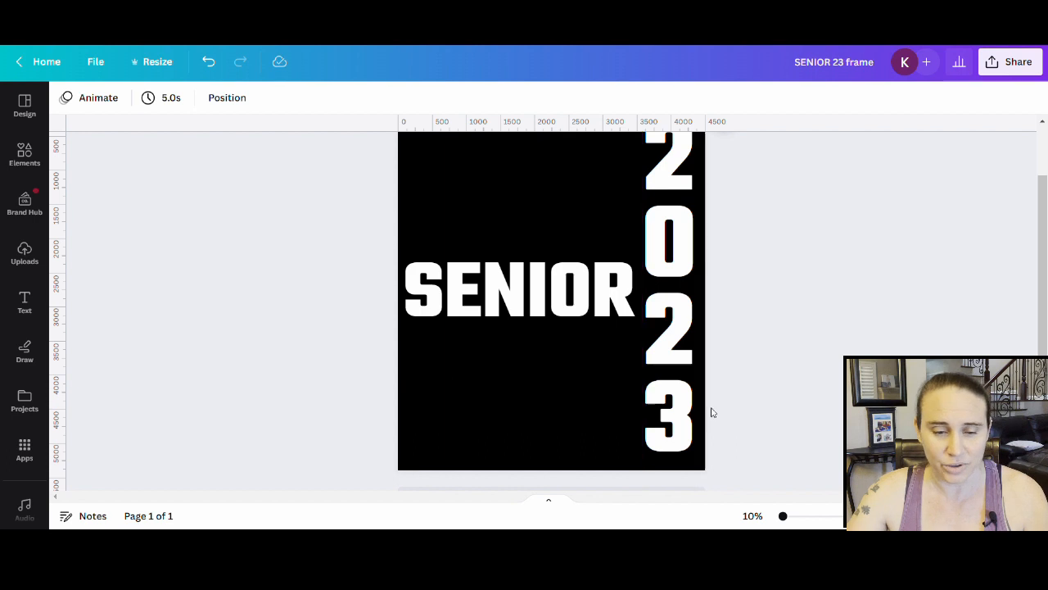
pyautogui.click(23, 161)
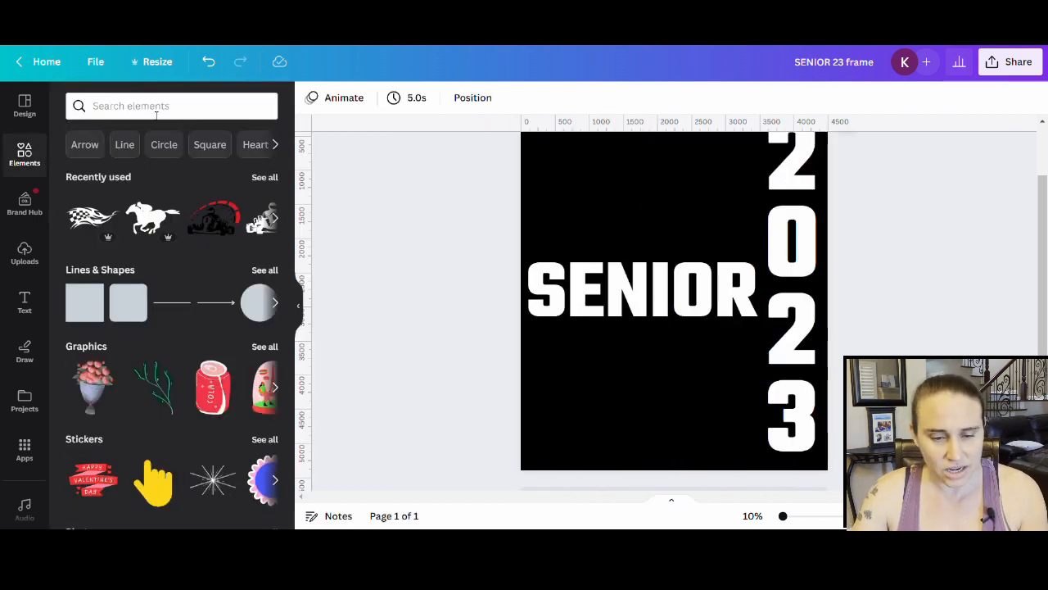
pyautogui.click(155, 115)
pyautogui.write('pink')
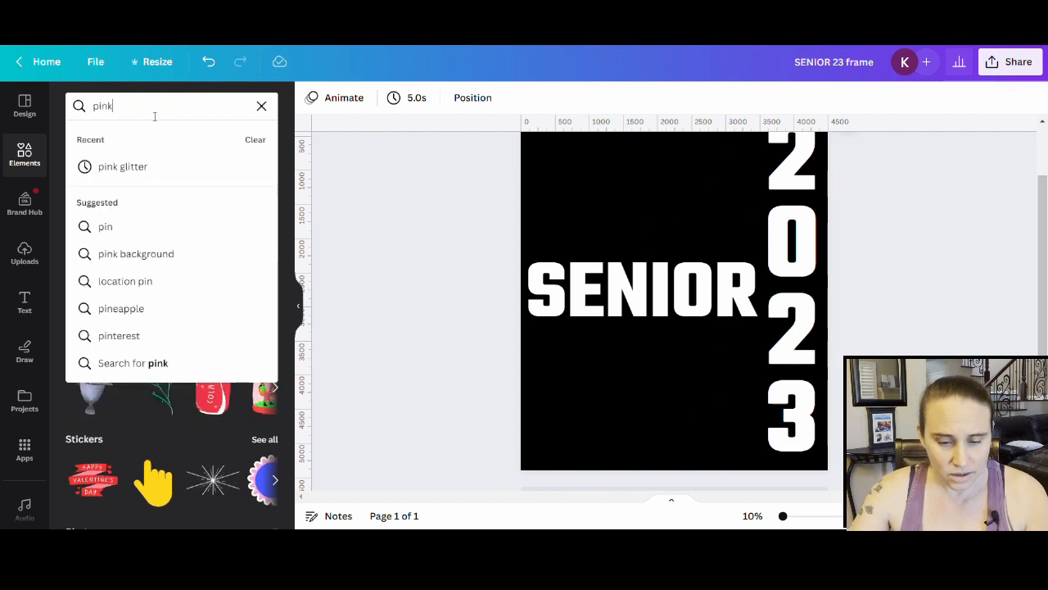
pyautogui.write(' gl')
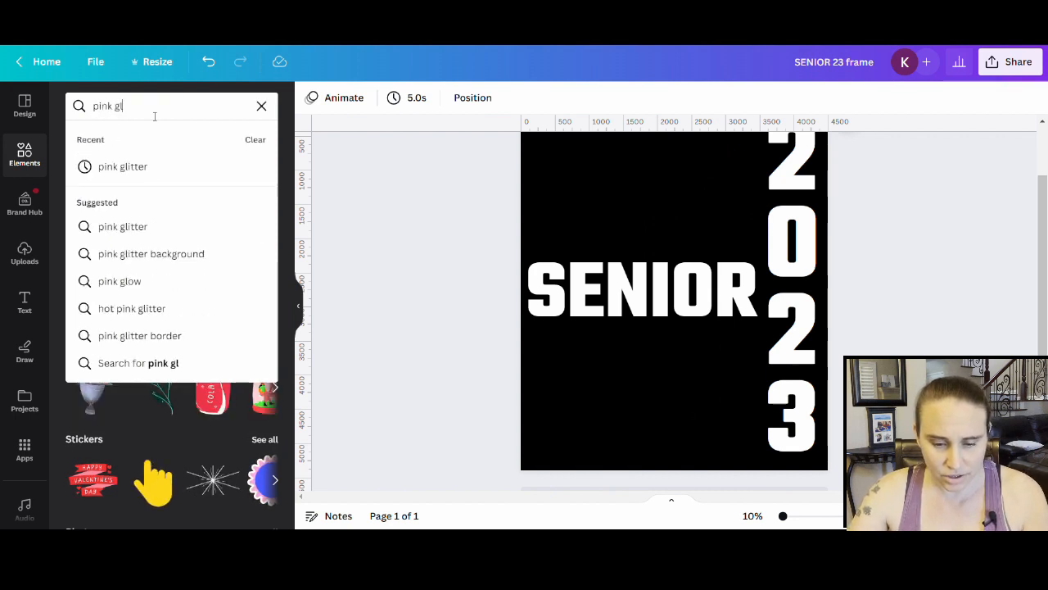
pyautogui.write('itter')
pyautogui.press('Return')
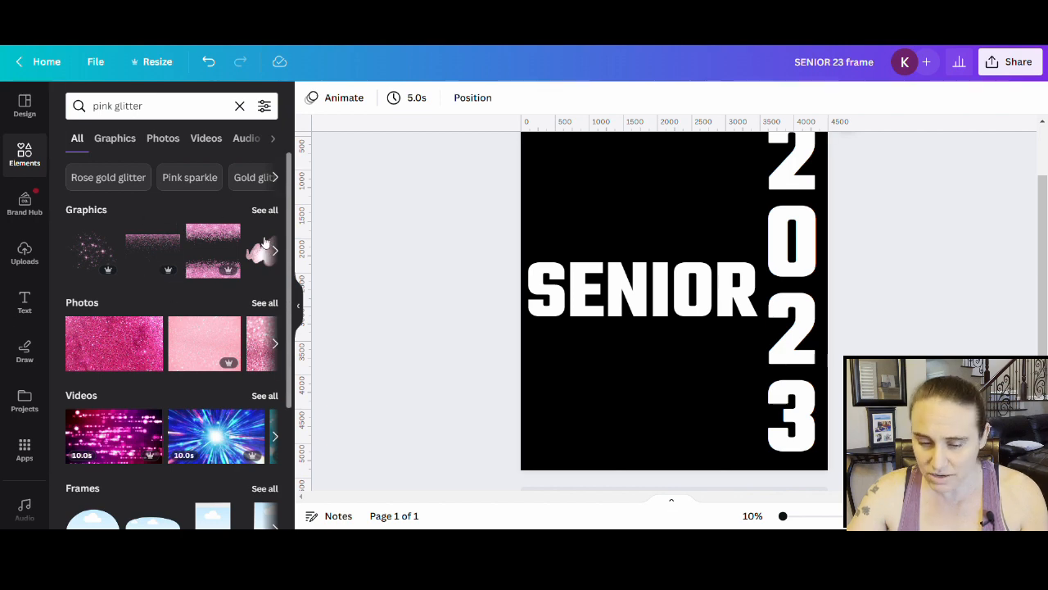
pyautogui.click(264, 302)
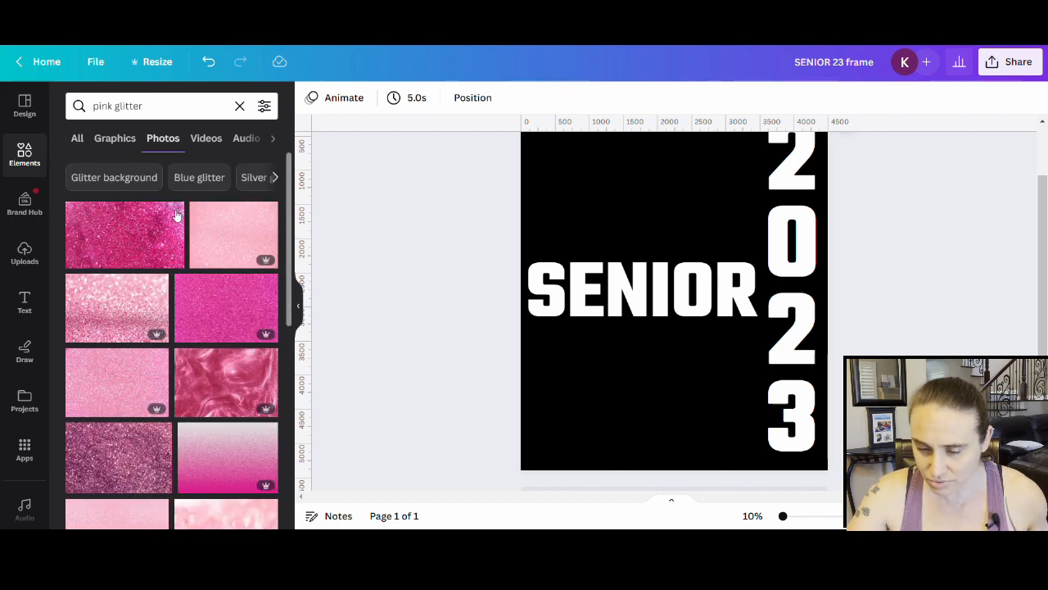
# Step: Add the bright pink glitter photo to the page and bring it to the front, over the SENIOR and 2023 text
pyautogui.click(205, 297)
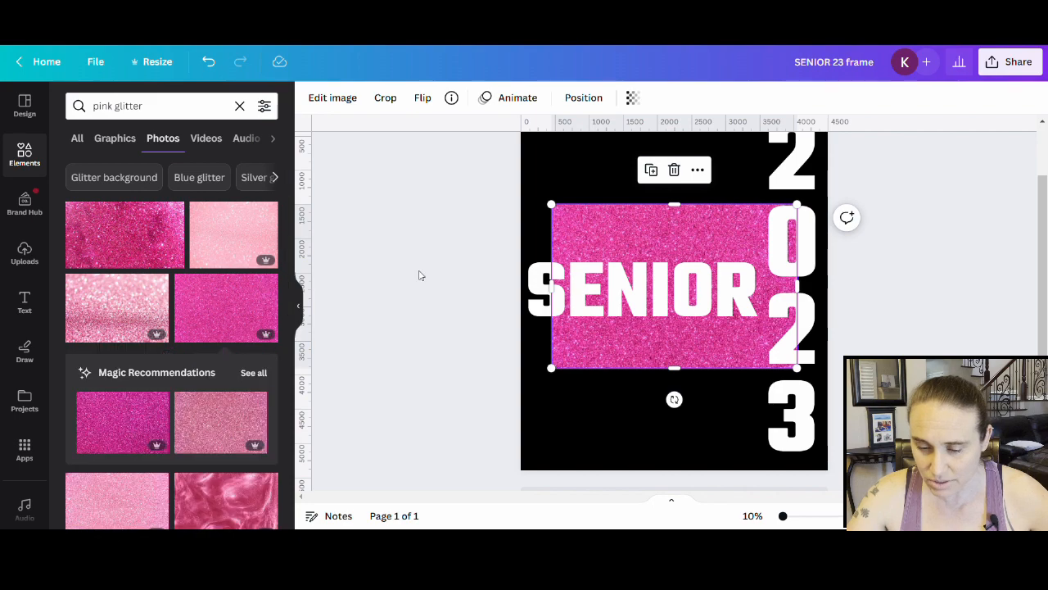
pyautogui.click(300, 309)
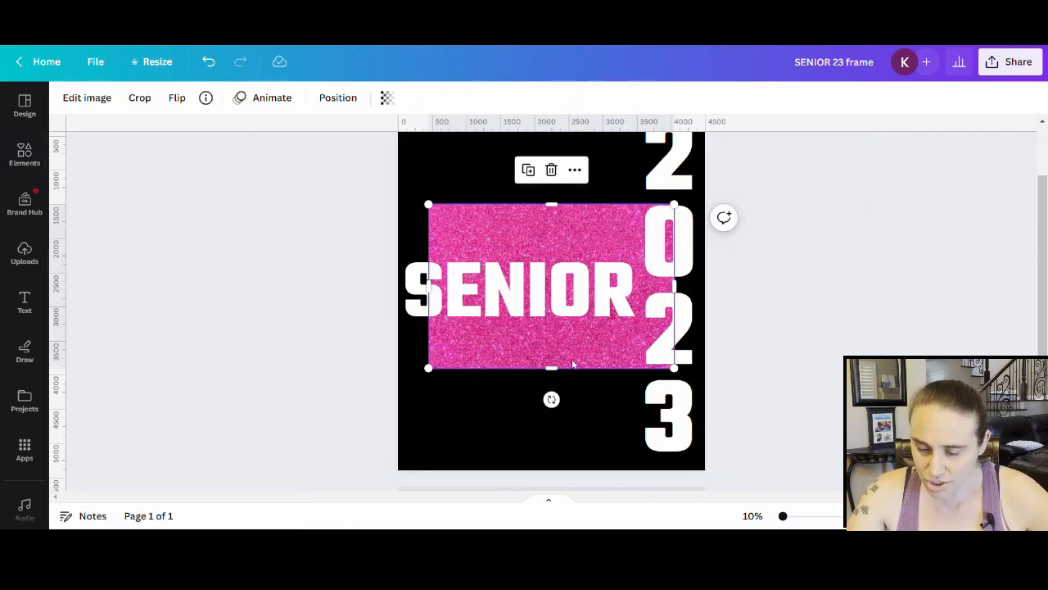
pyautogui.moveTo(574, 365); pyautogui.dragTo(560, 413)
pyautogui.rightClick(561, 403)
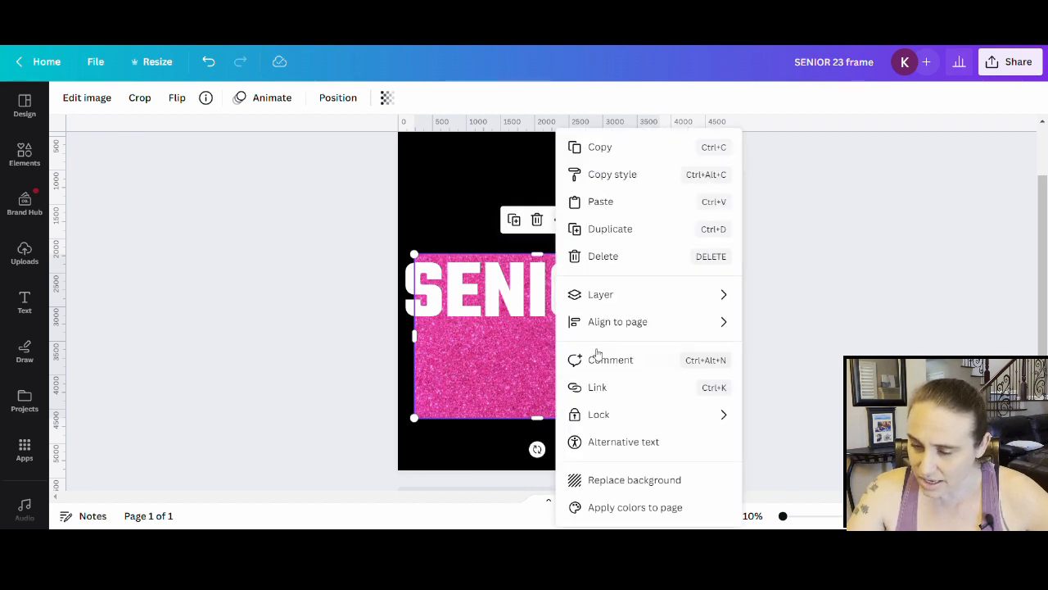
pyautogui.moveTo(656, 302)
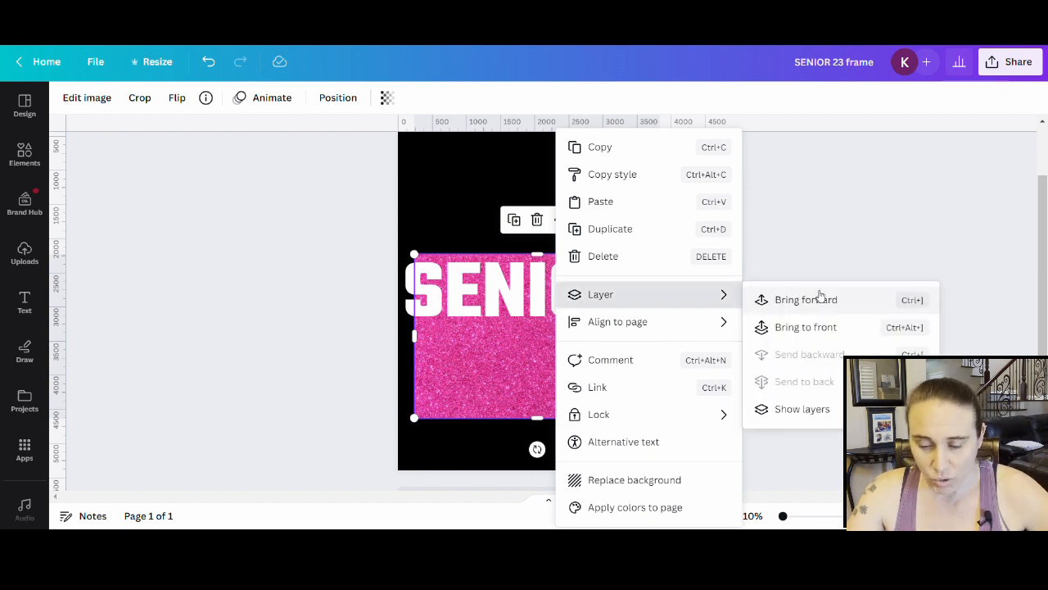
pyautogui.click(839, 328)
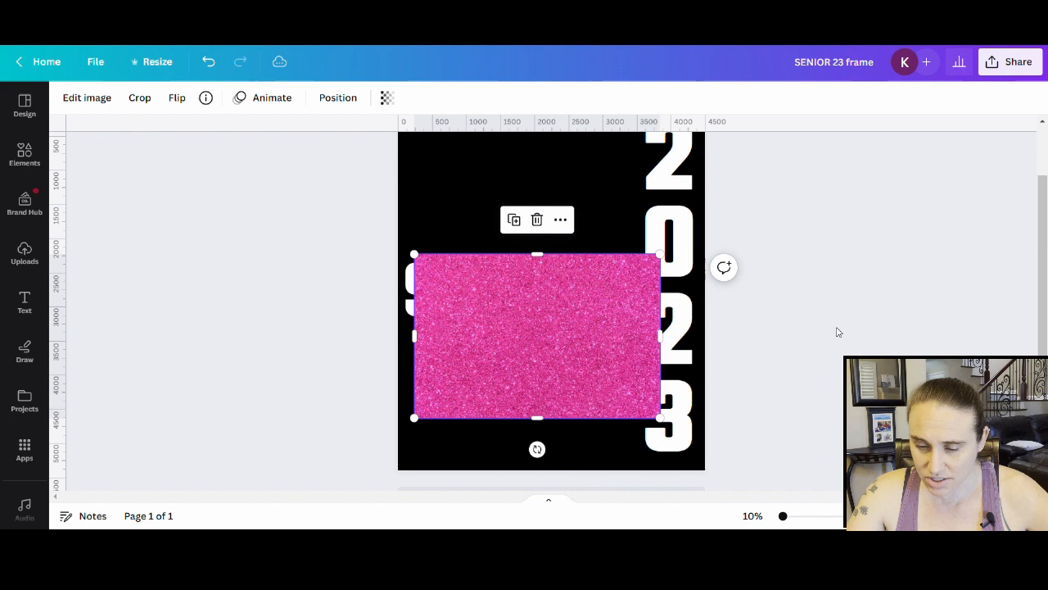
pyautogui.click(880, 313)
# Step: Rotate the glitter photo to -90° and enlarge it until it covers the whole page
pyautogui.click(552, 374)
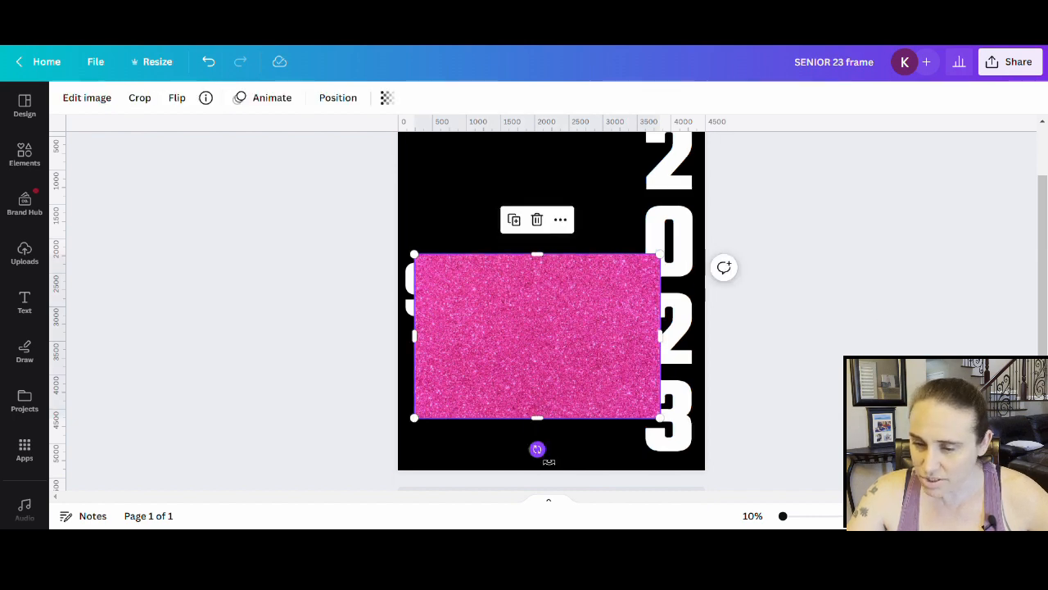
pyautogui.moveTo(547, 459); pyautogui.dragTo(666, 342)
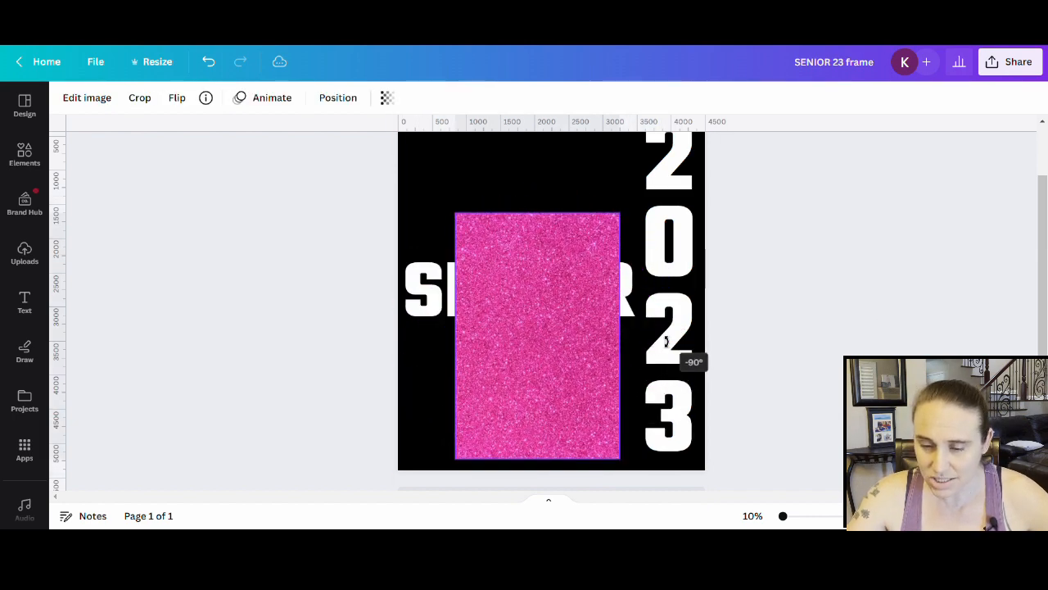
pyautogui.scroll(2, 487, 426)
pyautogui.moveTo(513, 446); pyautogui.dragTo(612, 342)
pyautogui.scroll(-3, 572, 379)
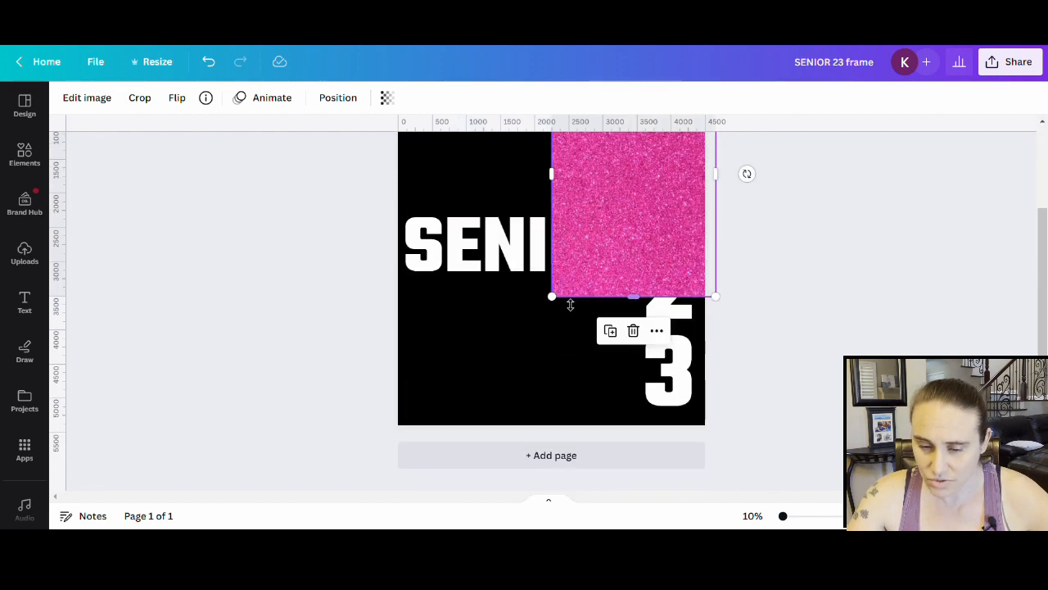
pyautogui.moveTo(554, 297); pyautogui.dragTo(355, 484)
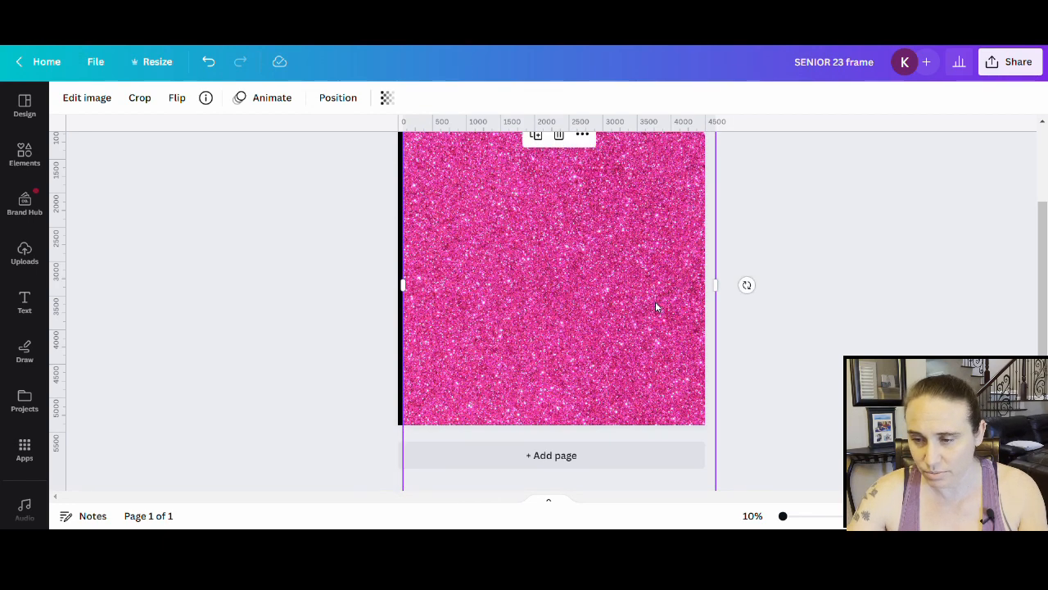
pyautogui.moveTo(655, 307); pyautogui.dragTo(663, 304)
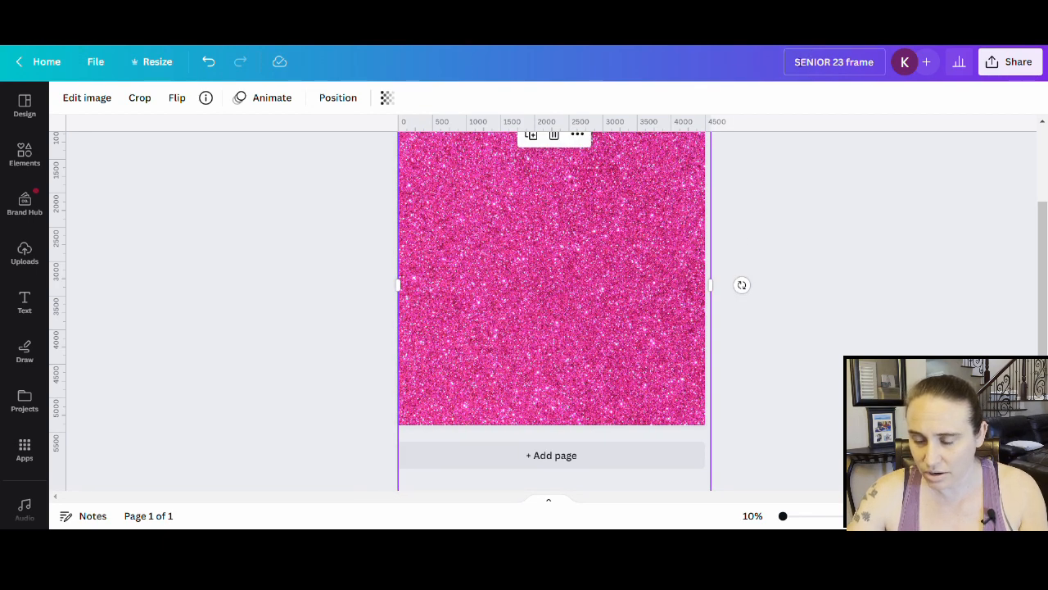
# Step: Rename the design as "pink glitter mask"
pyautogui.click(878, 66)
pyautogui.write('pink')
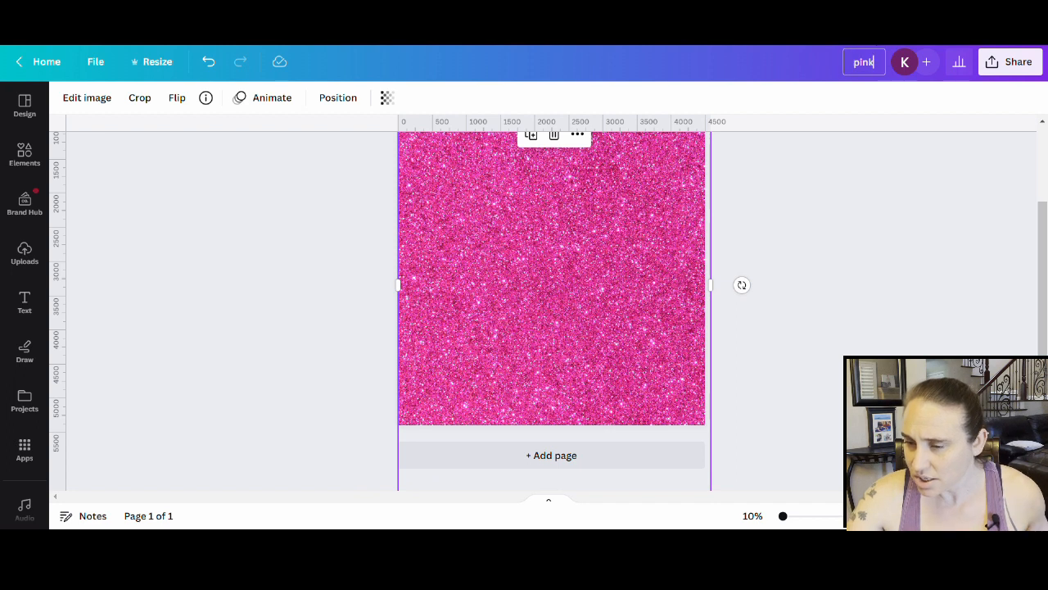
pyautogui.write(' glitter mask')
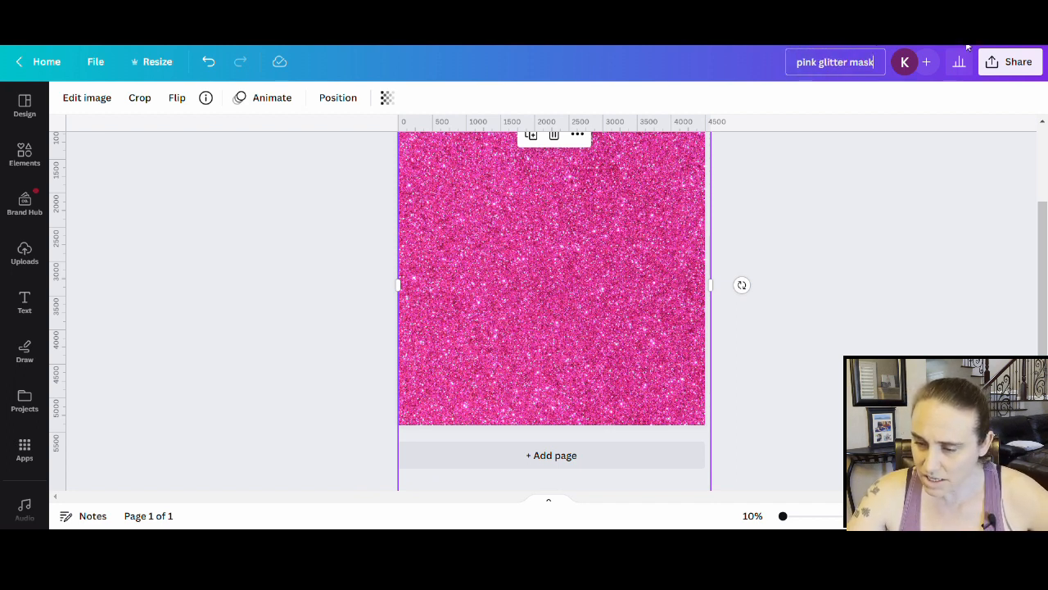
# Step: Download the glitter page as a 4,500 × 5,400 px PNG with a transparent background
pyautogui.click(1012, 63)
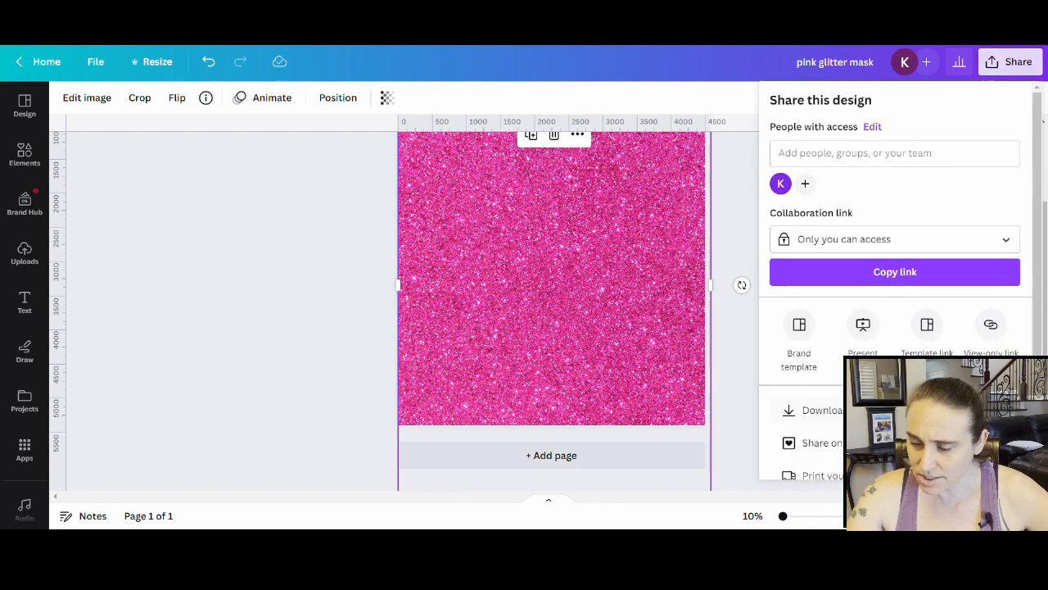
pyautogui.click(819, 410)
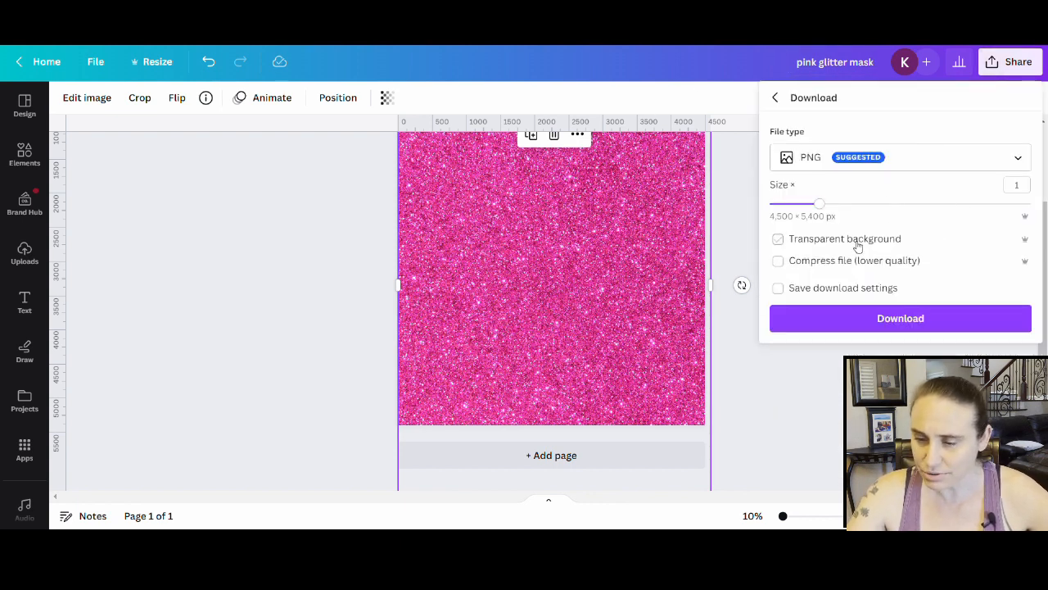
pyautogui.click(866, 325)
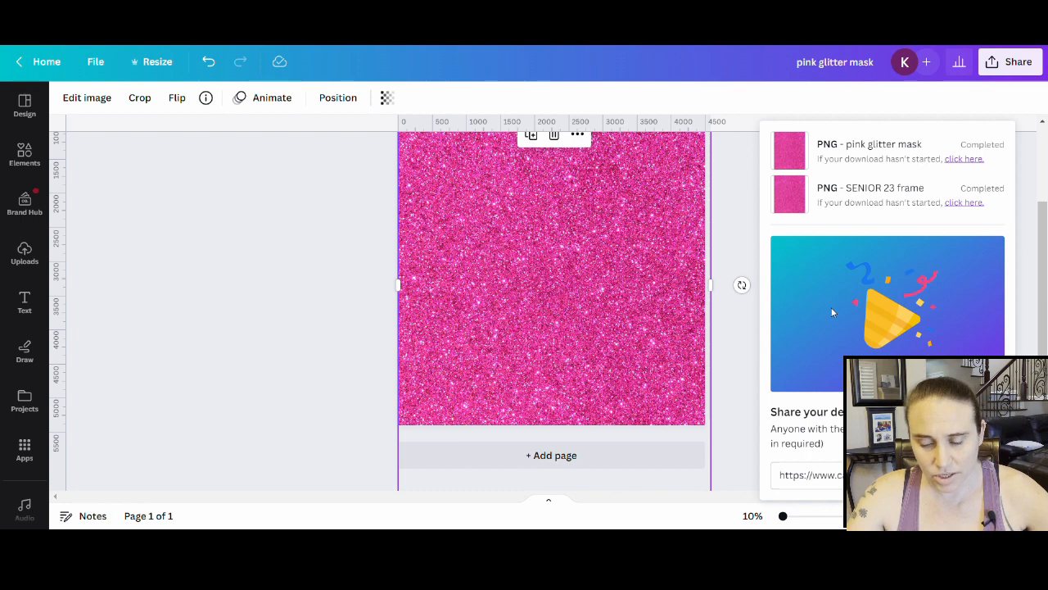
# Step: Set the glitter photo as the page background and inspect it behind the SENIOR and 2023 text
pyautogui.click(332, 292)
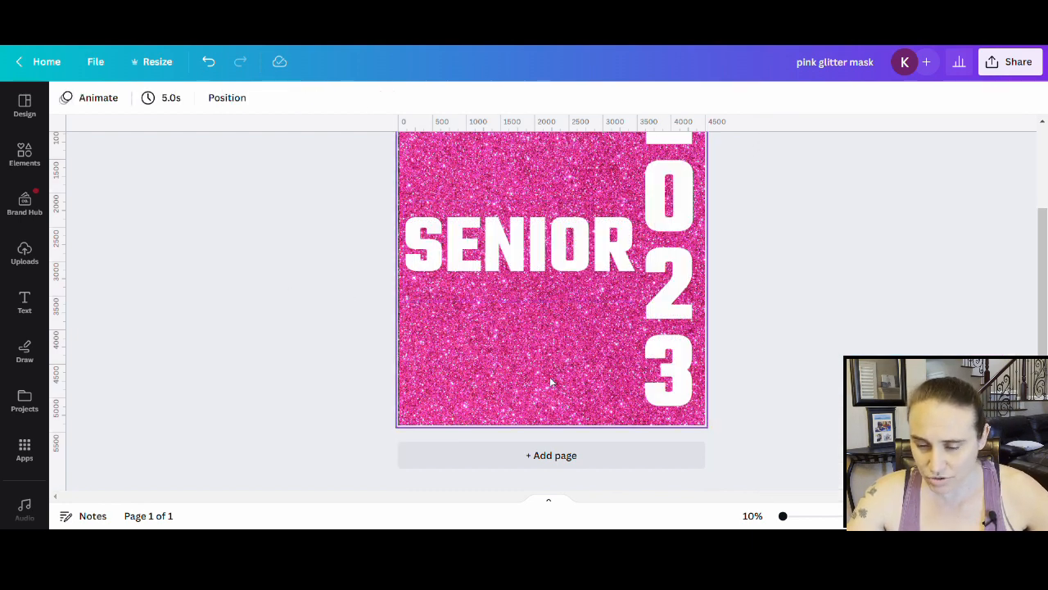
pyautogui.scroll(2, 541, 344)
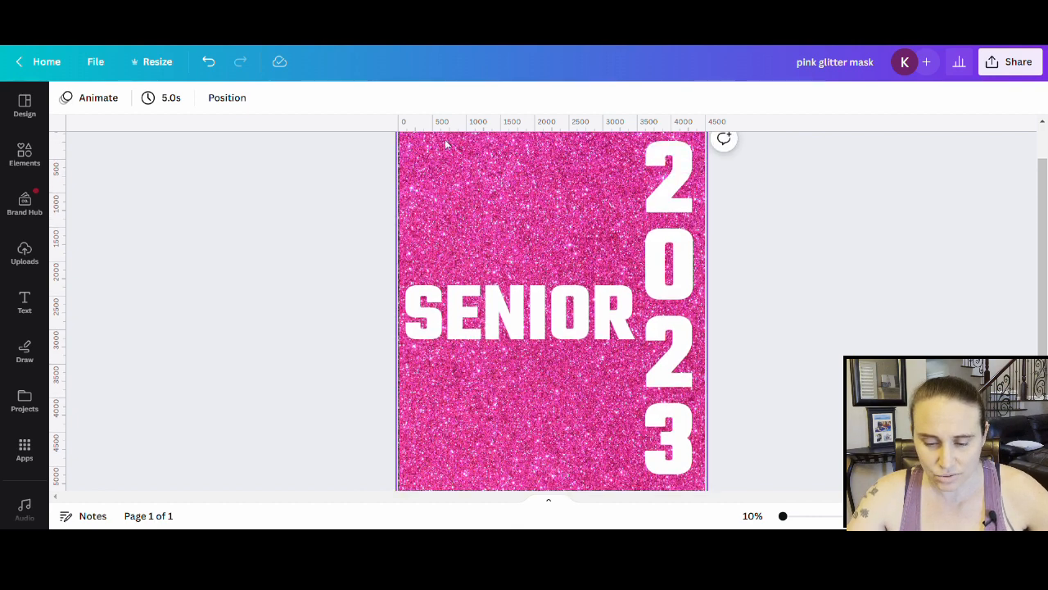
pyautogui.scroll(-1, 516, 246)
pyautogui.scroll(3, 770, 344)
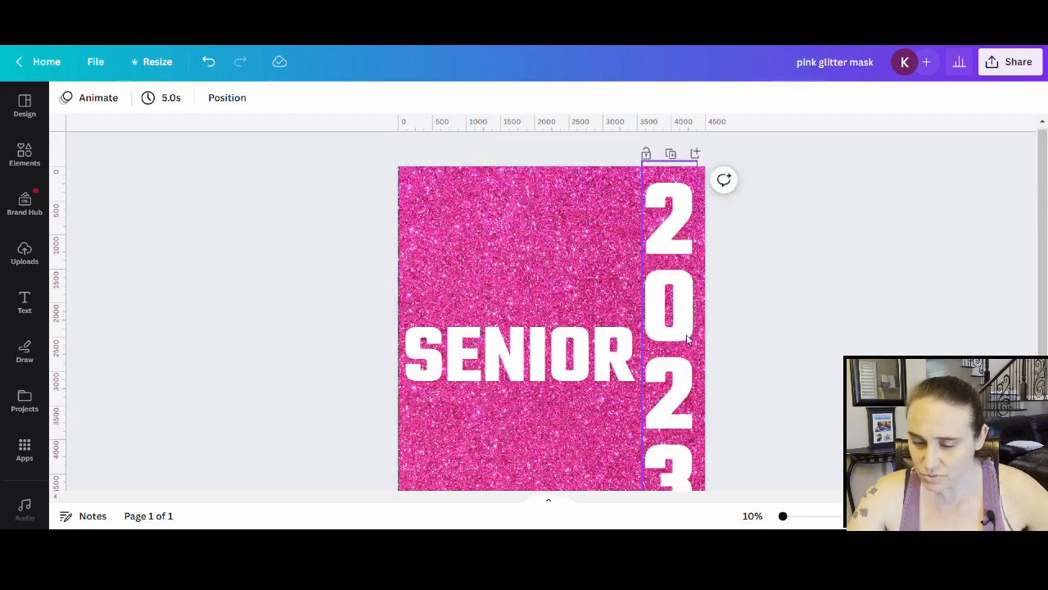
pyautogui.scroll(-3, 831, 226)
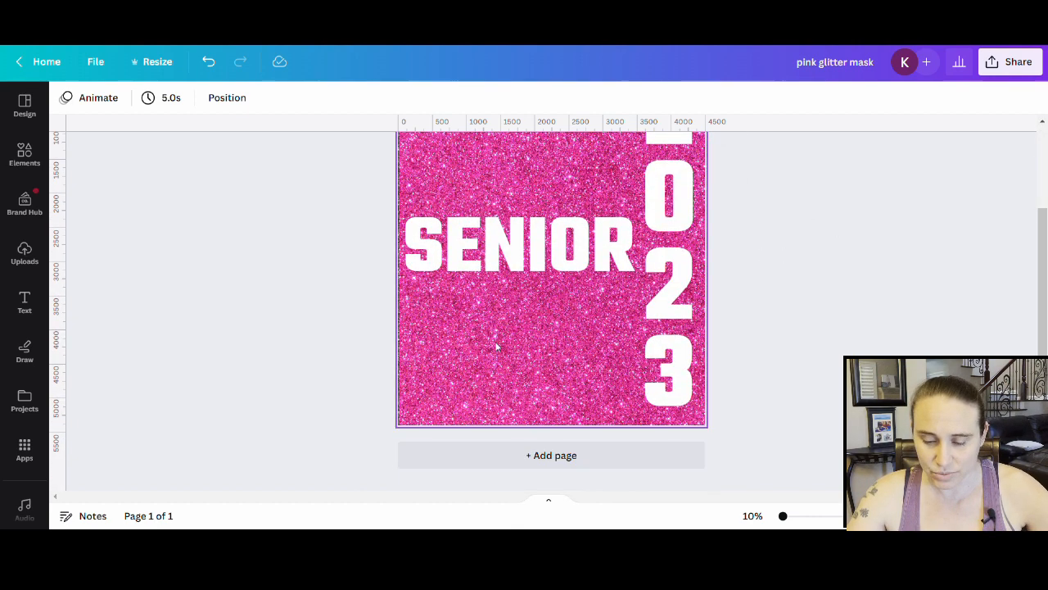
# Step: Detach the glitter photo from the page background and delete it
pyautogui.rightClick(431, 358)
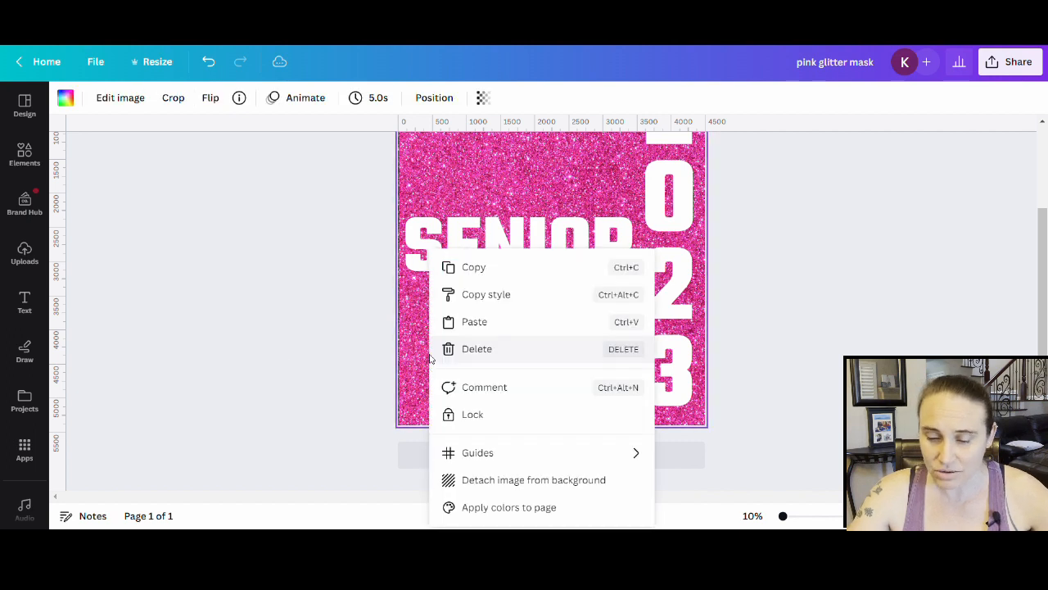
pyautogui.click(496, 480)
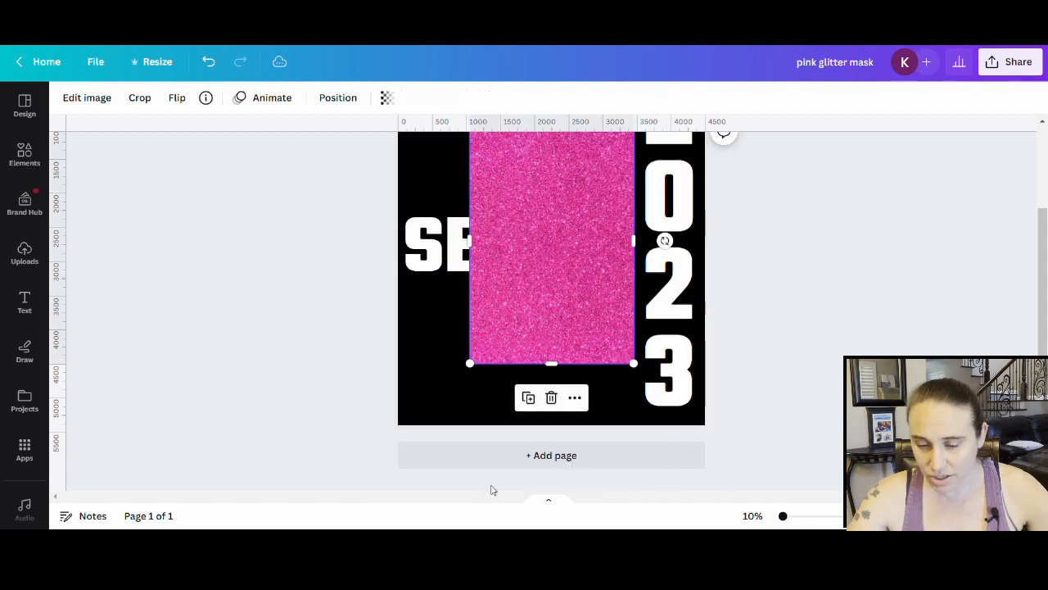
pyautogui.press('Delete')
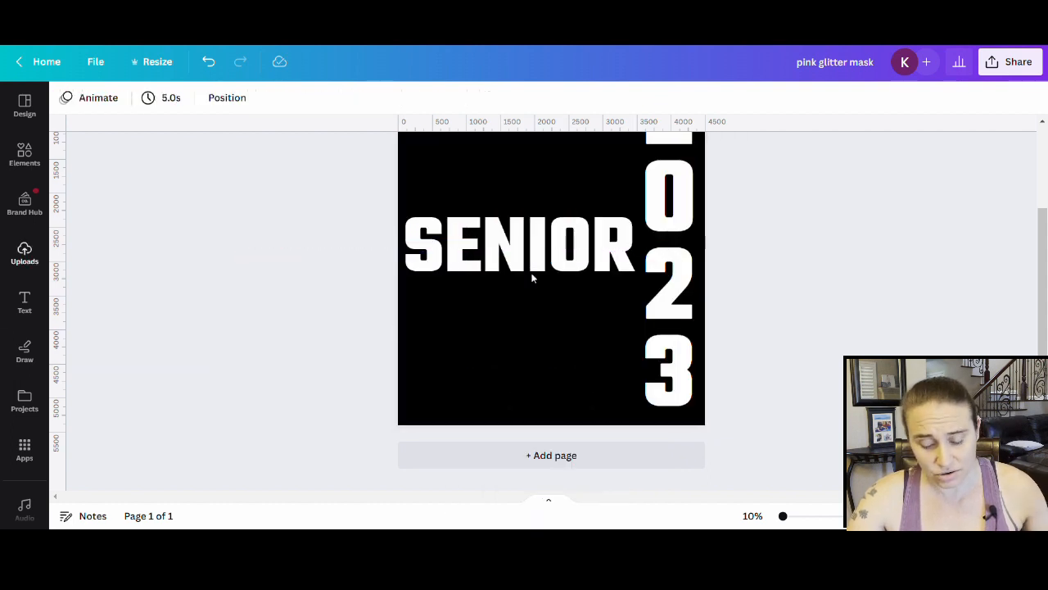
# Step: Duplicate the SENIOR text and place the copy directly above the original, aligned with it
pyautogui.scroll(2, 957, 335)
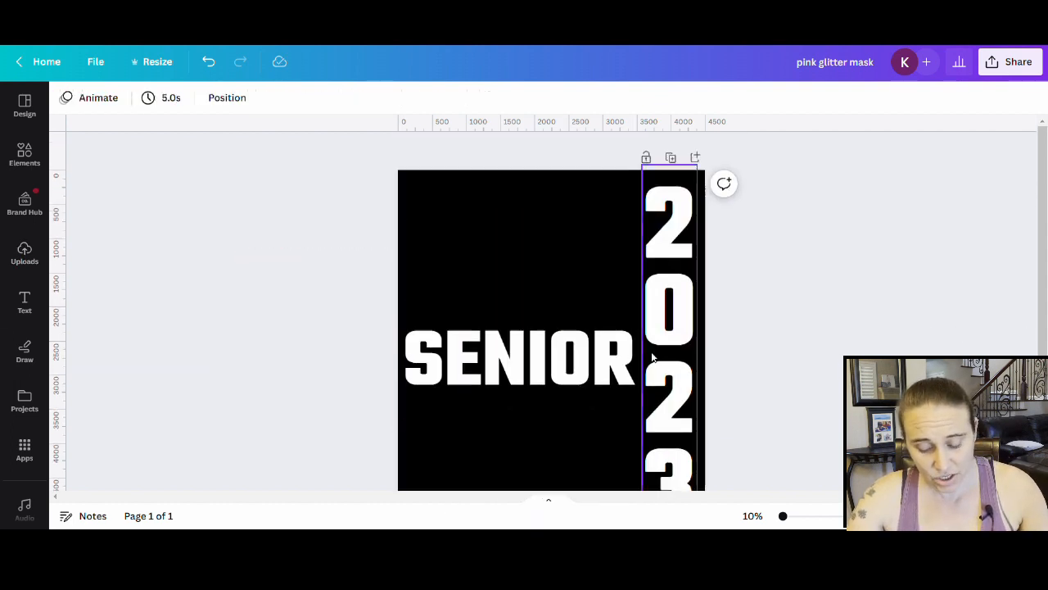
pyautogui.click(529, 378)
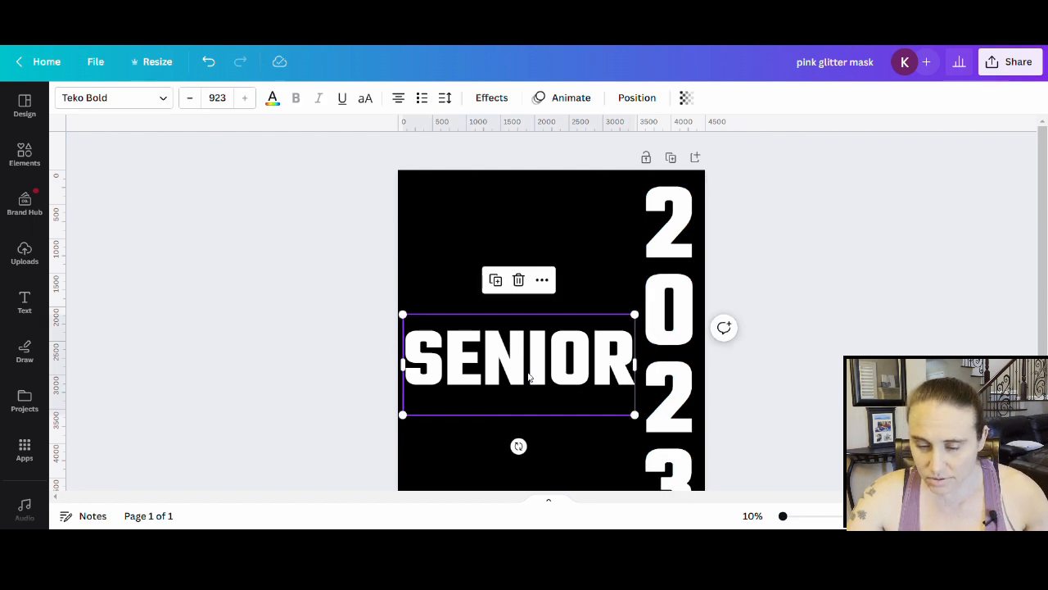
pyautogui.hotkey('ctrl', 'd')
pyautogui.moveTo(529, 378); pyautogui.dragTo(533, 316)
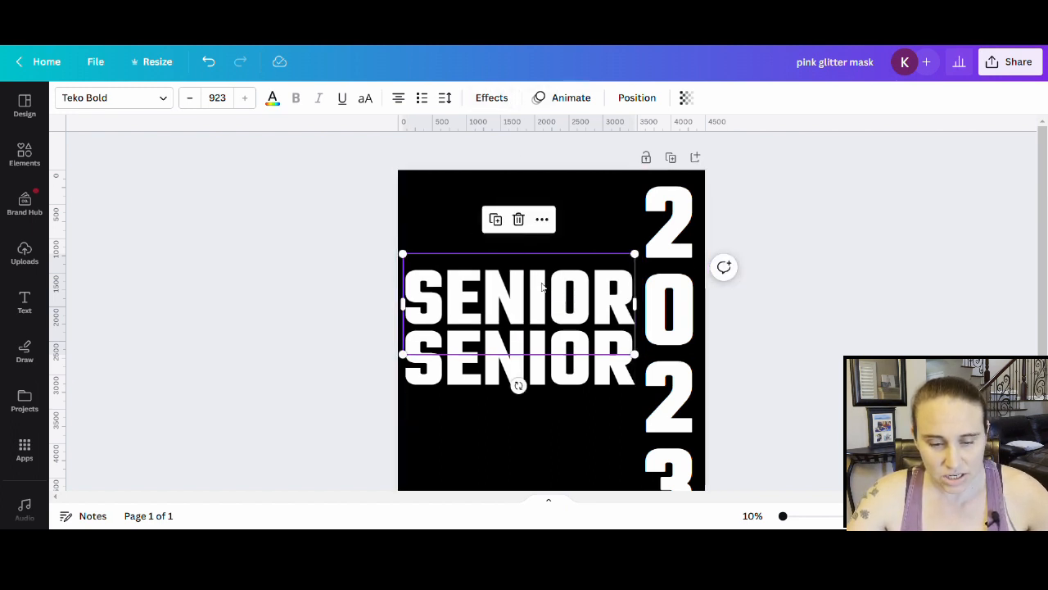
# Step: Apply the Hollow effect to the upper SENIOR copy with a thickness of 48
pyautogui.click(491, 100)
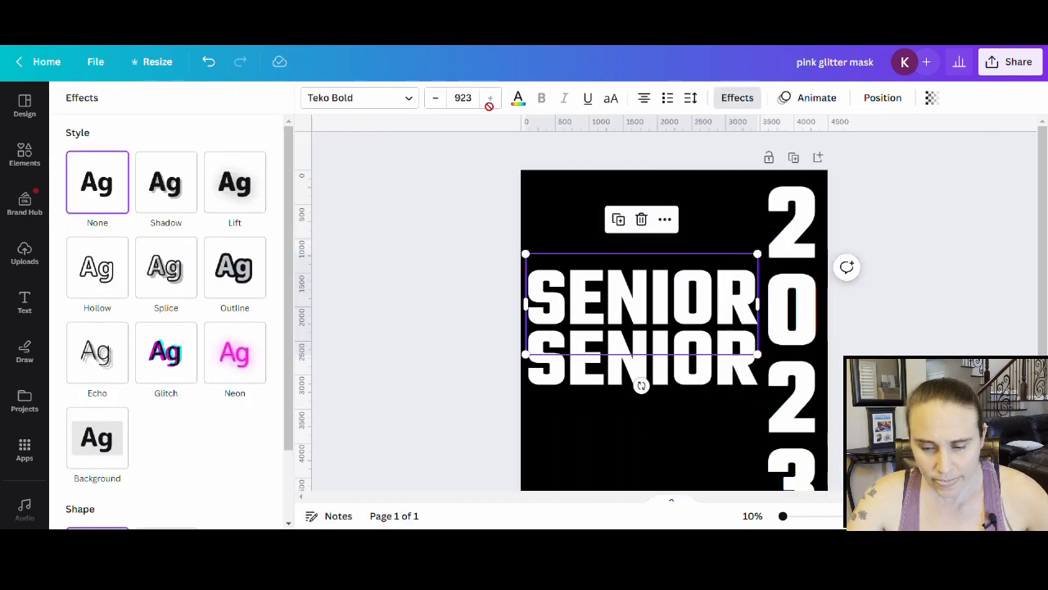
pyautogui.click(105, 271)
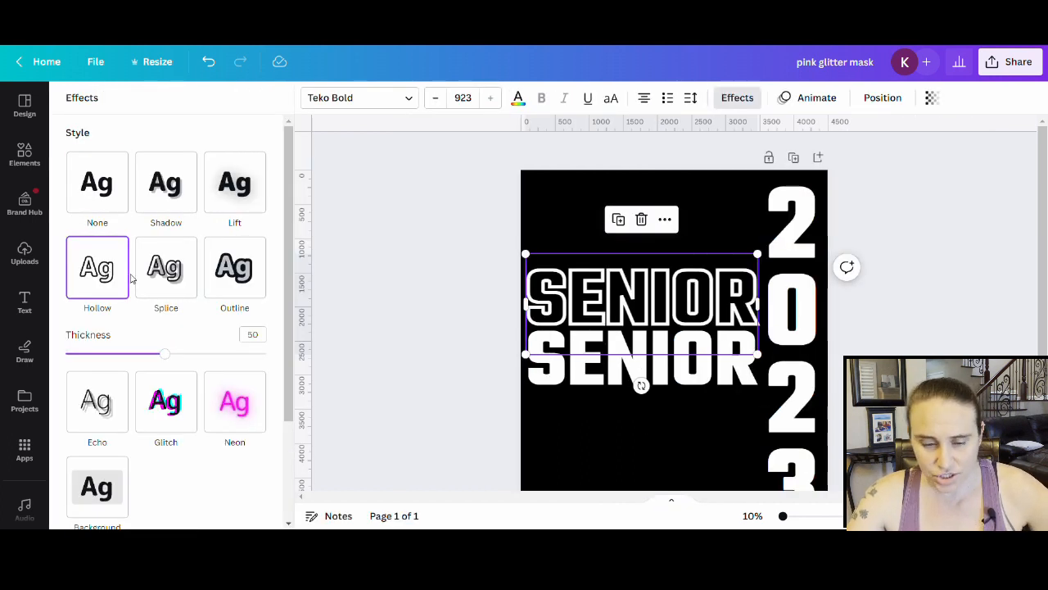
pyautogui.scroll(-1, 133, 280)
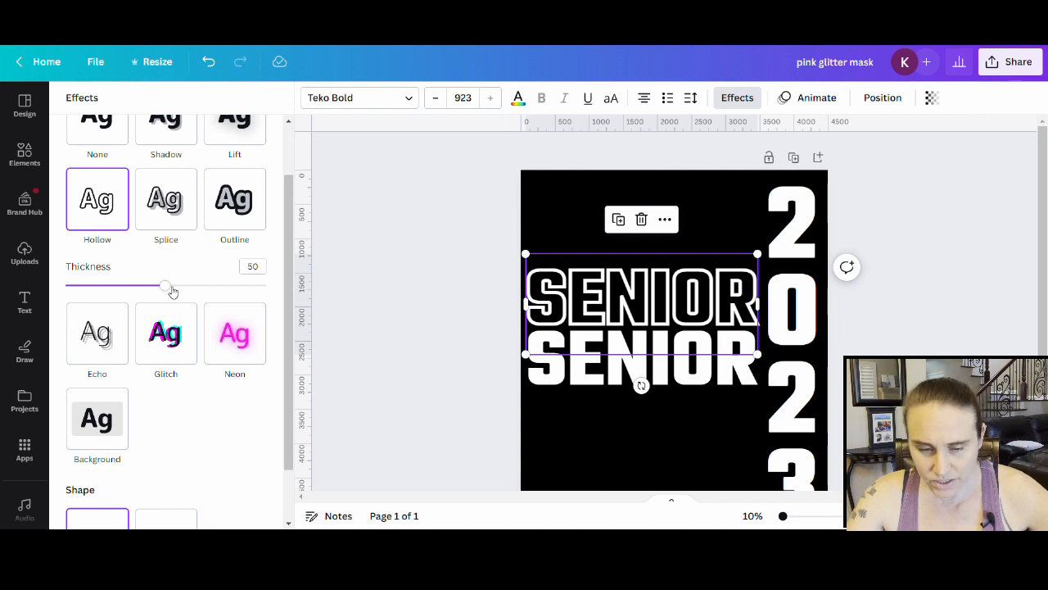
pyautogui.moveTo(166, 286)
pyautogui.mouseDown()
pyautogui.moveTo(185, 285)
pyautogui.moveTo(175, 286)
pyautogui.mouseUp()
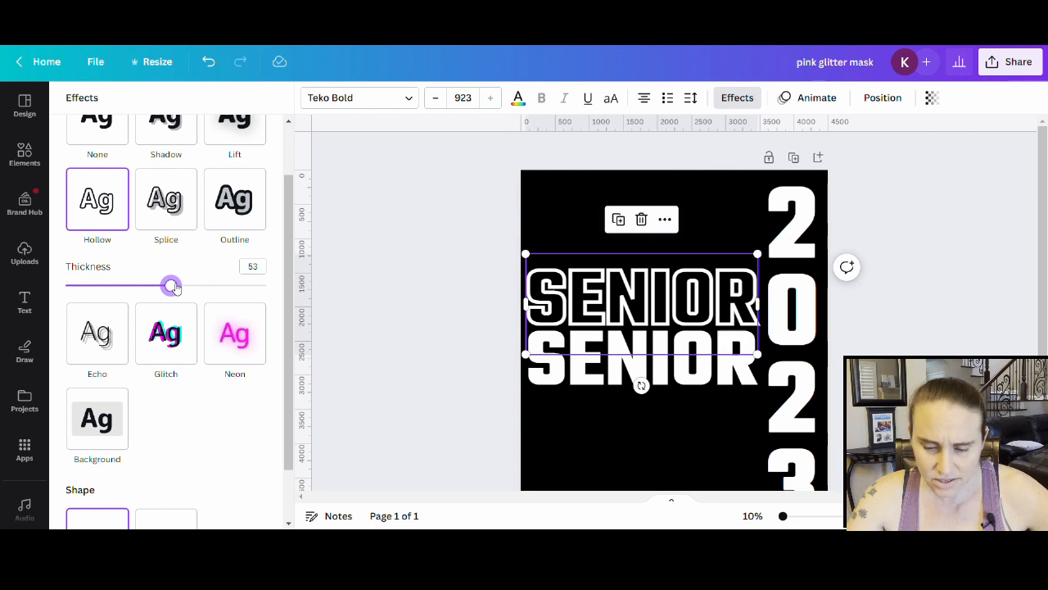
pyautogui.moveTo(174, 287); pyautogui.dragTo(165, 289)
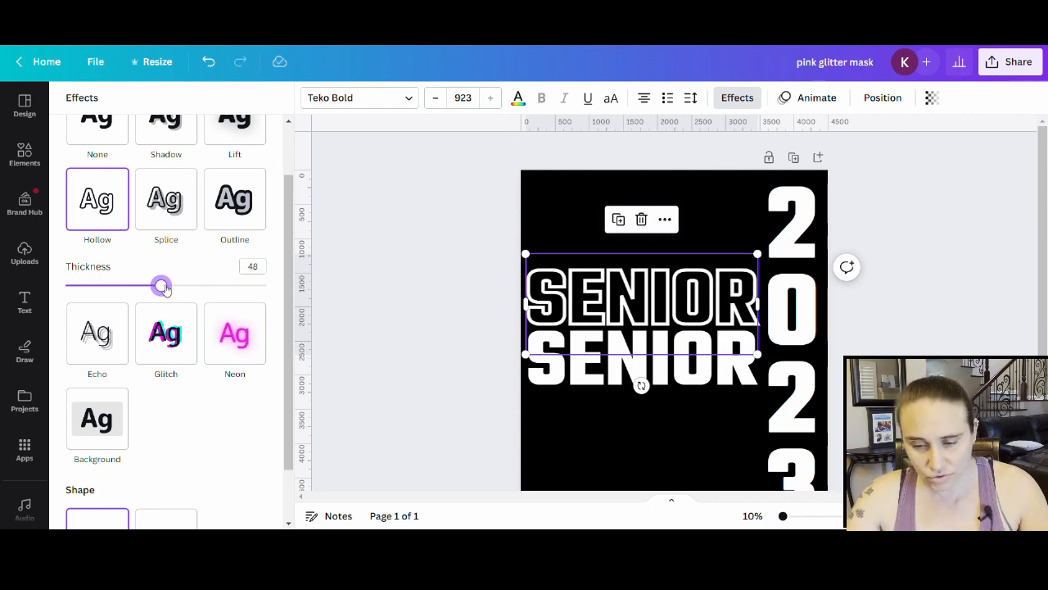
pyautogui.click(696, 455)
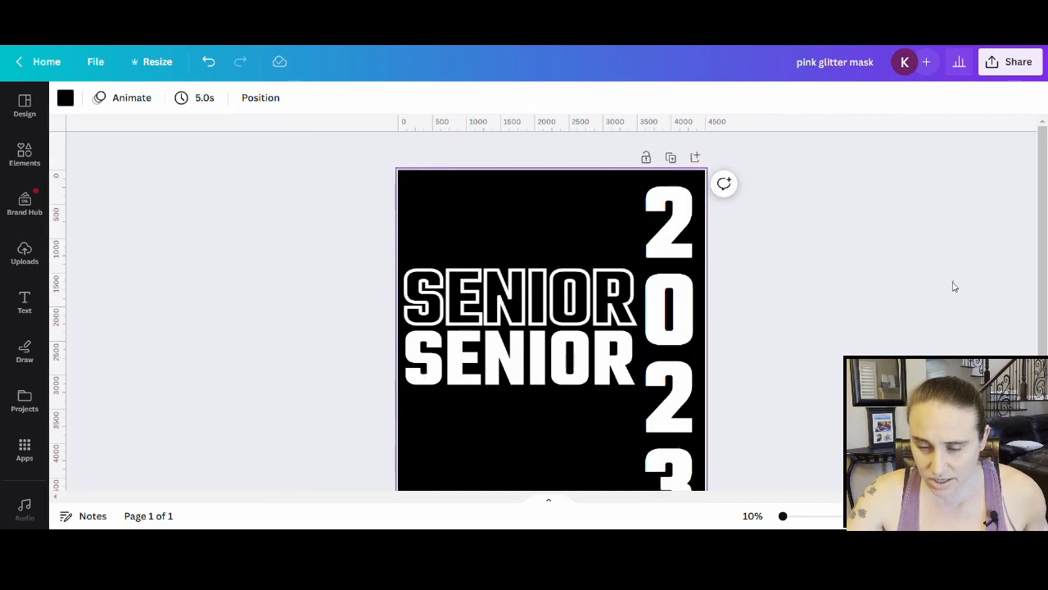
# Step: Duplicate the hollow SENIOR, place the copy directly above it, and set the copy's outline thickness to 30
pyautogui.click(610, 295)
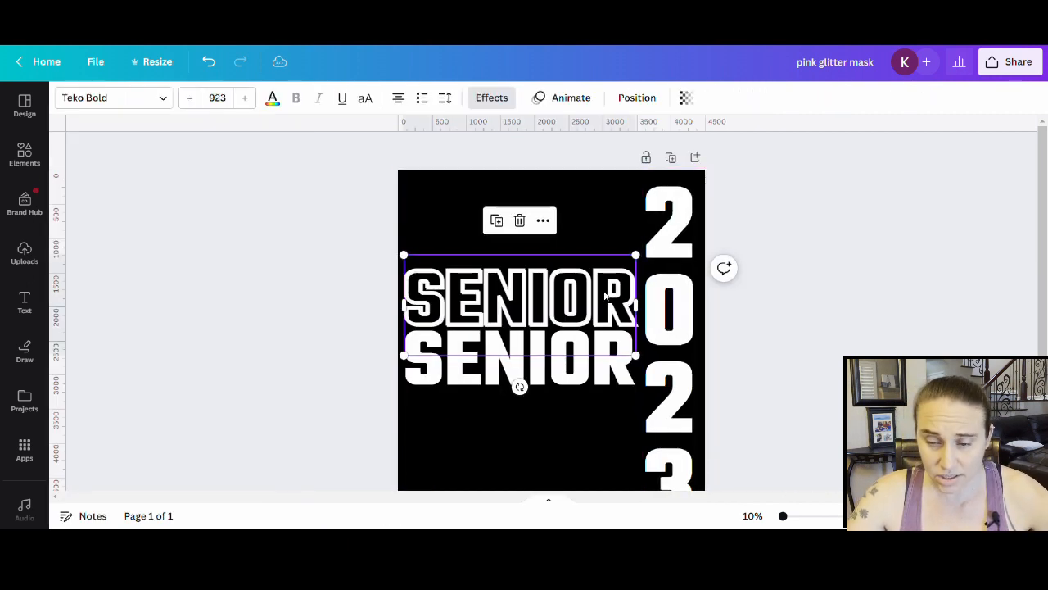
pyautogui.moveTo(606, 295); pyautogui.dragTo(603, 238)
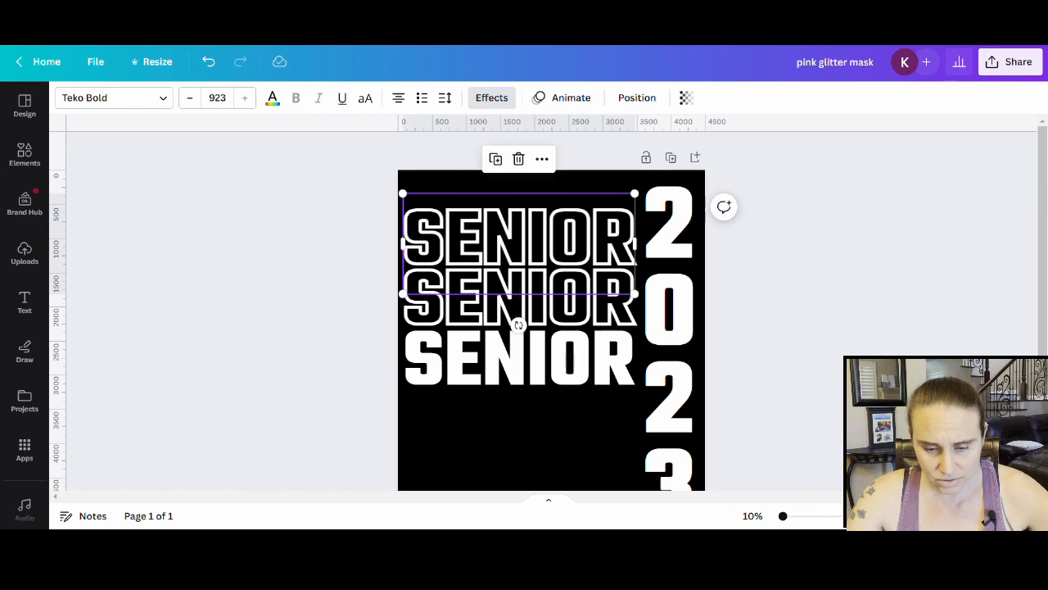
pyautogui.click(483, 97)
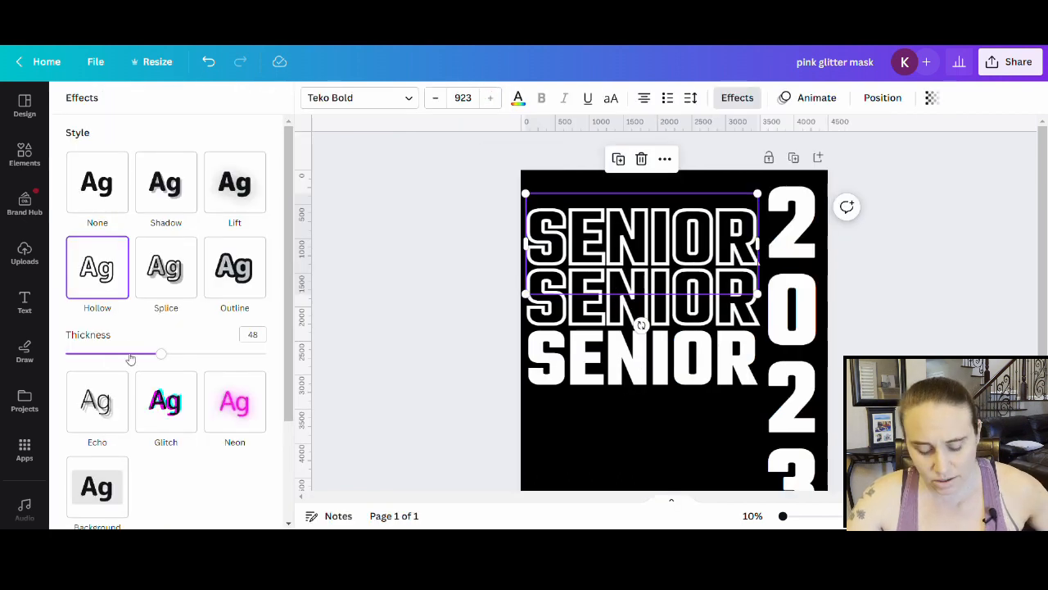
pyautogui.moveTo(131, 357); pyautogui.dragTo(123, 354)
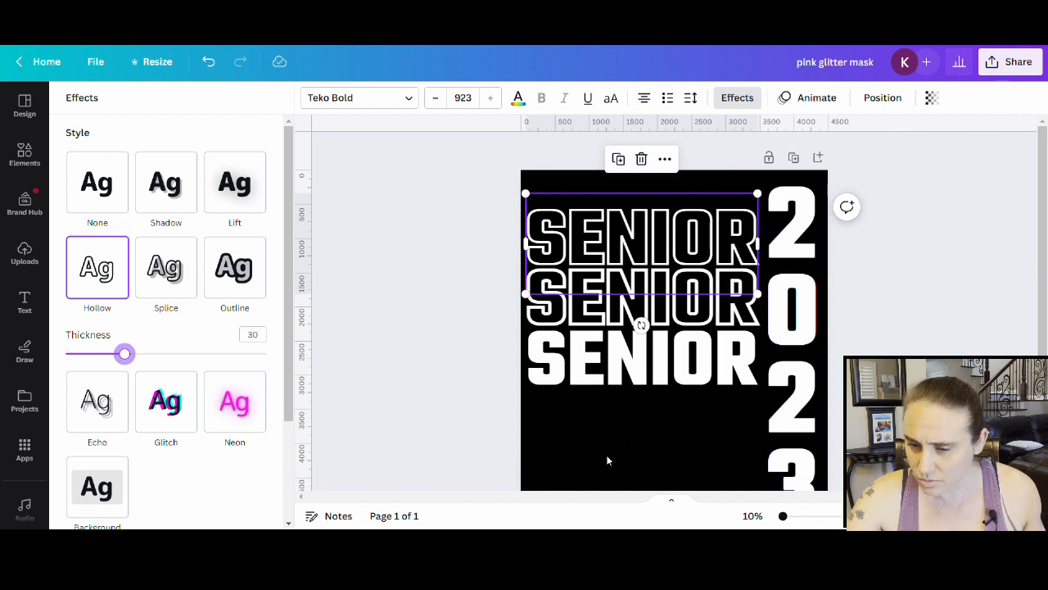
# Step: Duplicate the top hollow SENIOR and place the copy directly below the solid SENIOR, aligned with it
pyautogui.click(678, 235)
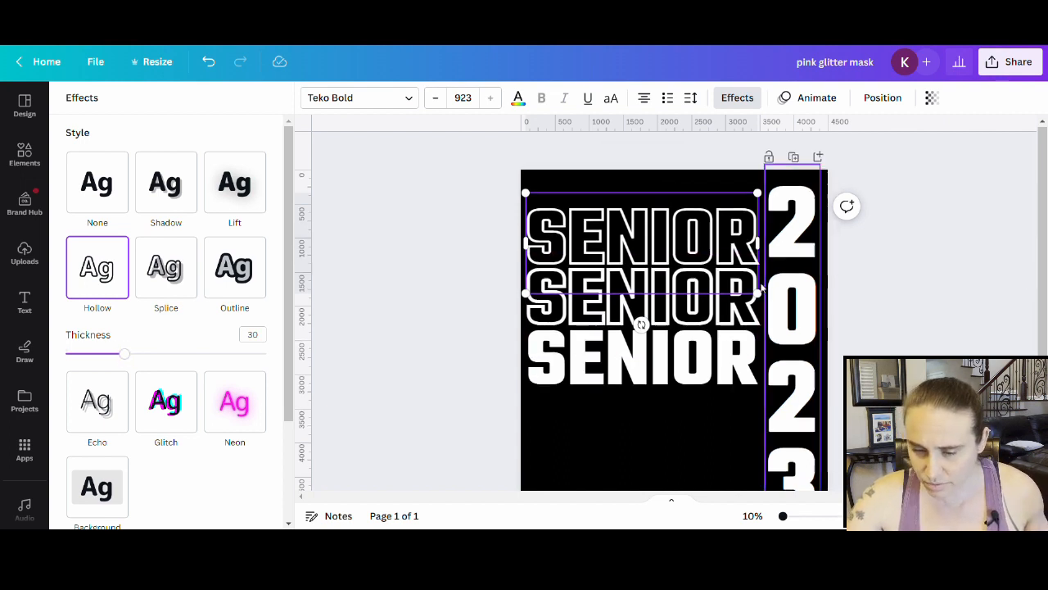
pyautogui.click(918, 351)
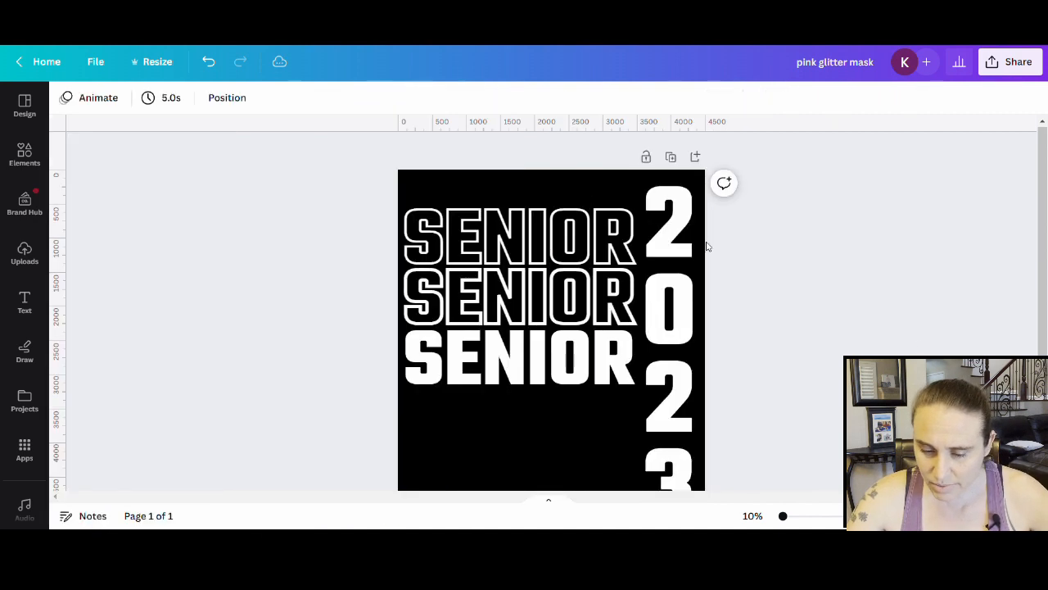
pyautogui.click(578, 254)
pyautogui.click(816, 271)
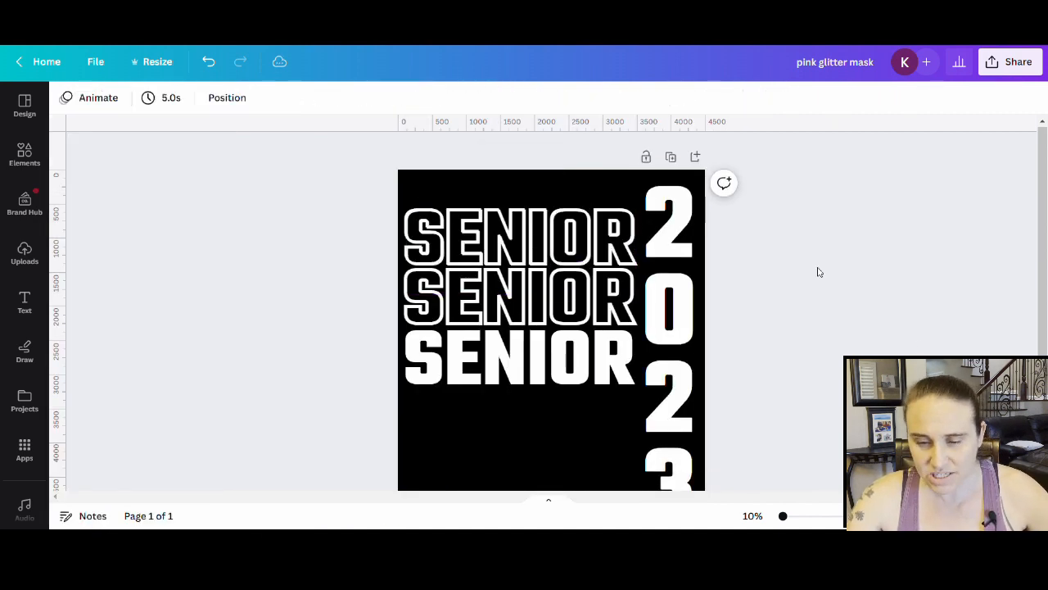
pyautogui.moveTo(589, 416); pyautogui.dragTo(589, 425)
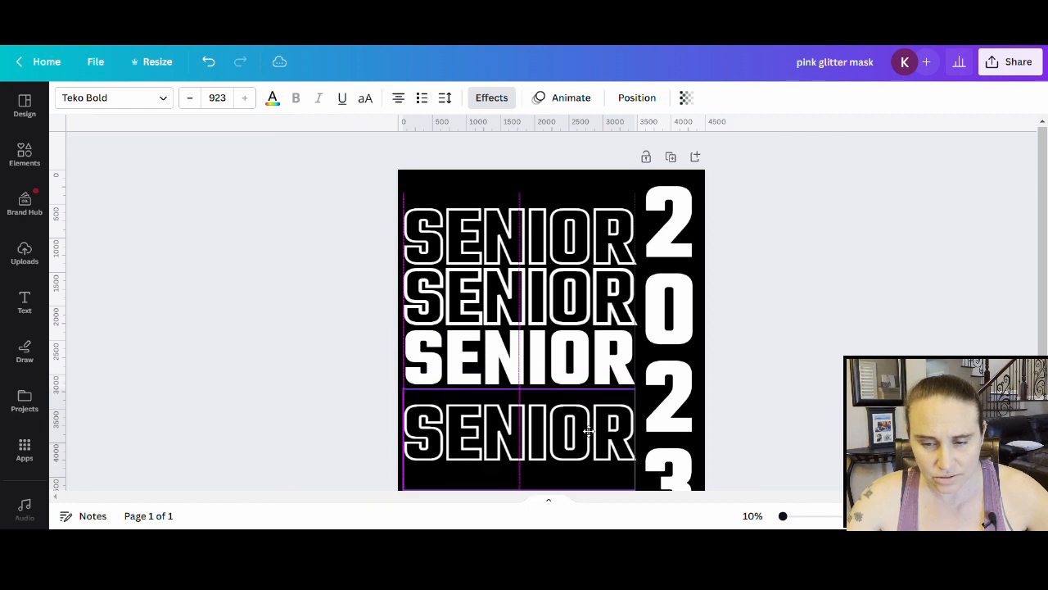
pyautogui.scroll(-2, 828, 359)
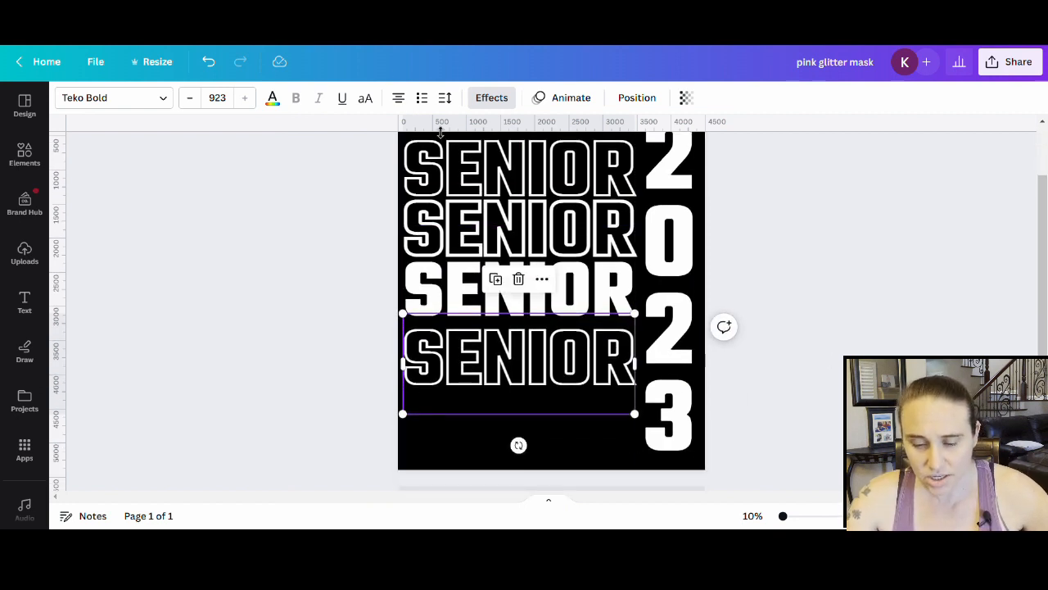
# Step: Set the outline thickness of the hollow SENIOR below the solid one to 18
pyautogui.click(492, 98)
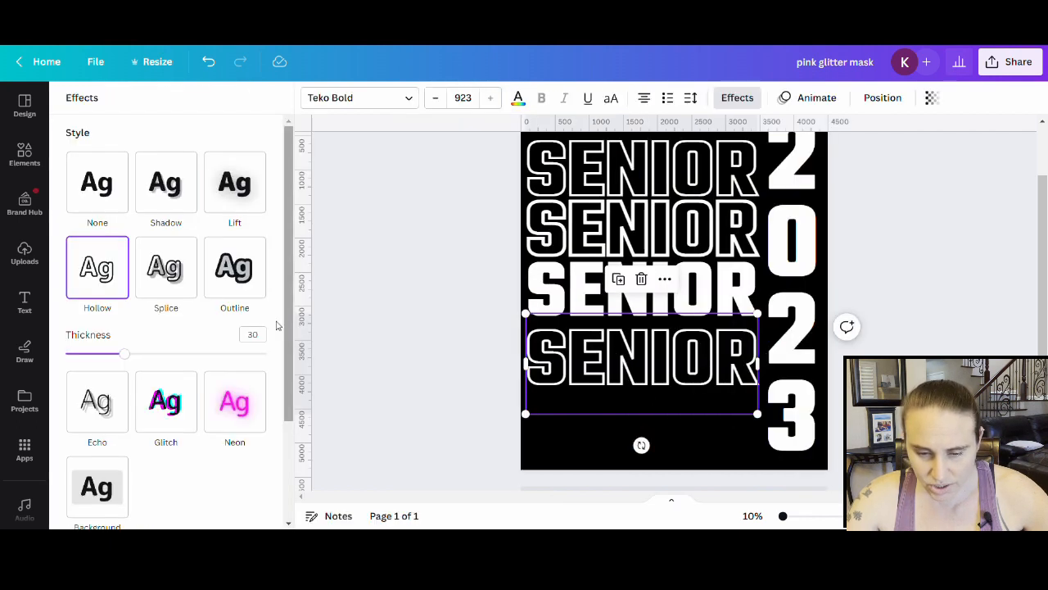
pyautogui.click(104, 356)
pyautogui.moveTo(104, 358); pyautogui.dragTo(103, 363)
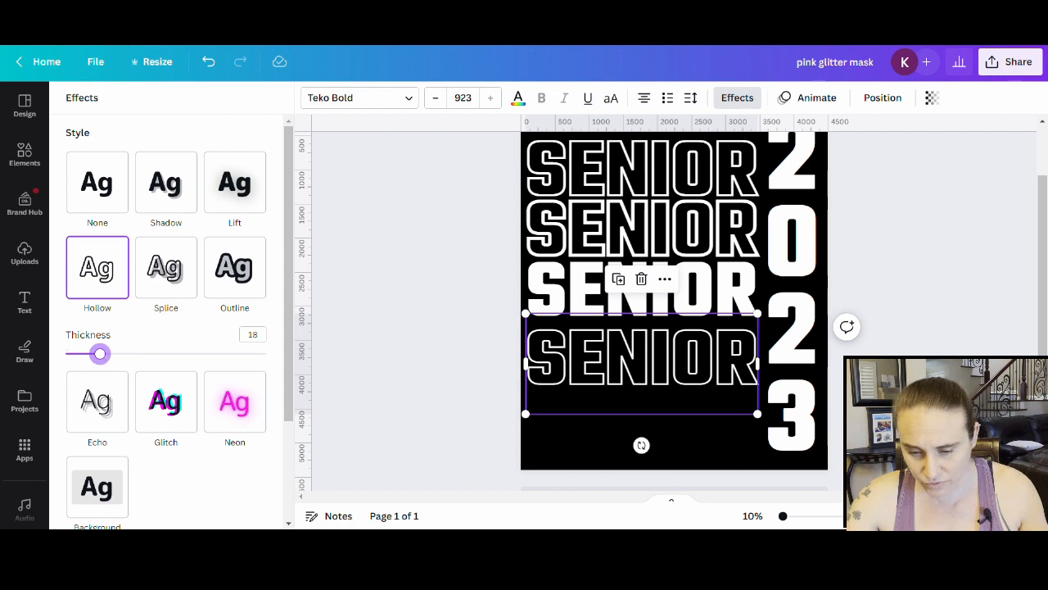
pyautogui.click(759, 449)
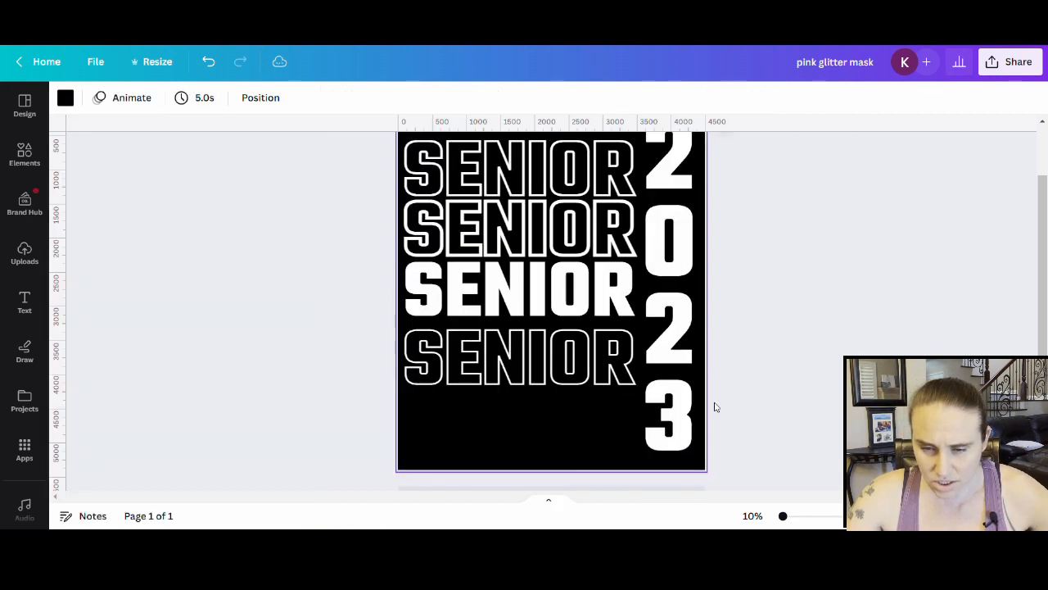
# Step: Duplicate the lower hollow SENIOR, place the copy directly below it, and set the copy's outline thickness to 10
pyautogui.click(571, 360)
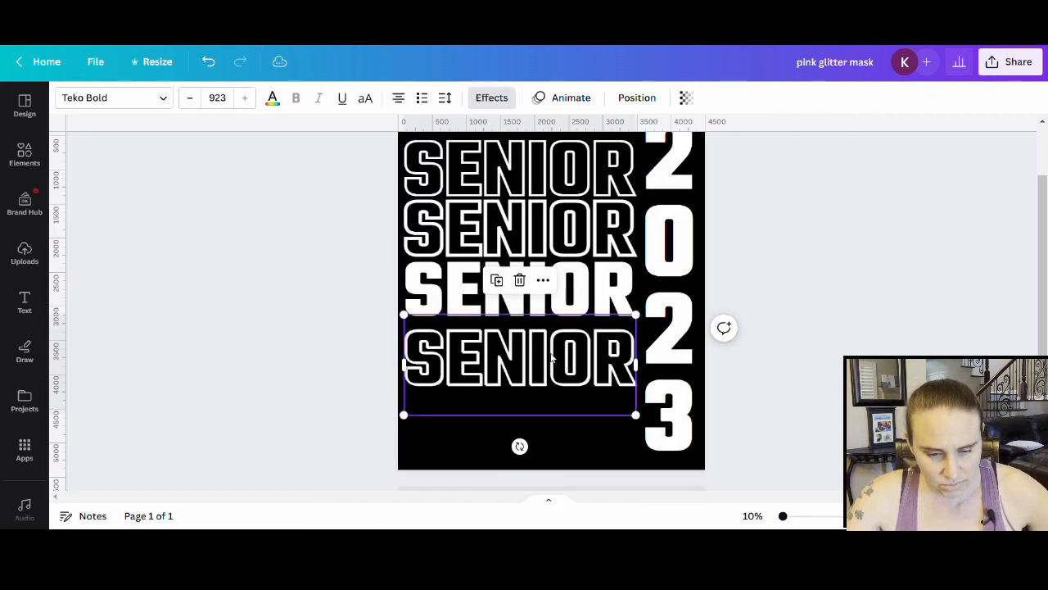
pyautogui.keyDown('alt'); pyautogui.moveTo(554, 358); pyautogui.dragTo(551, 422); pyautogui.keyUp('alt')
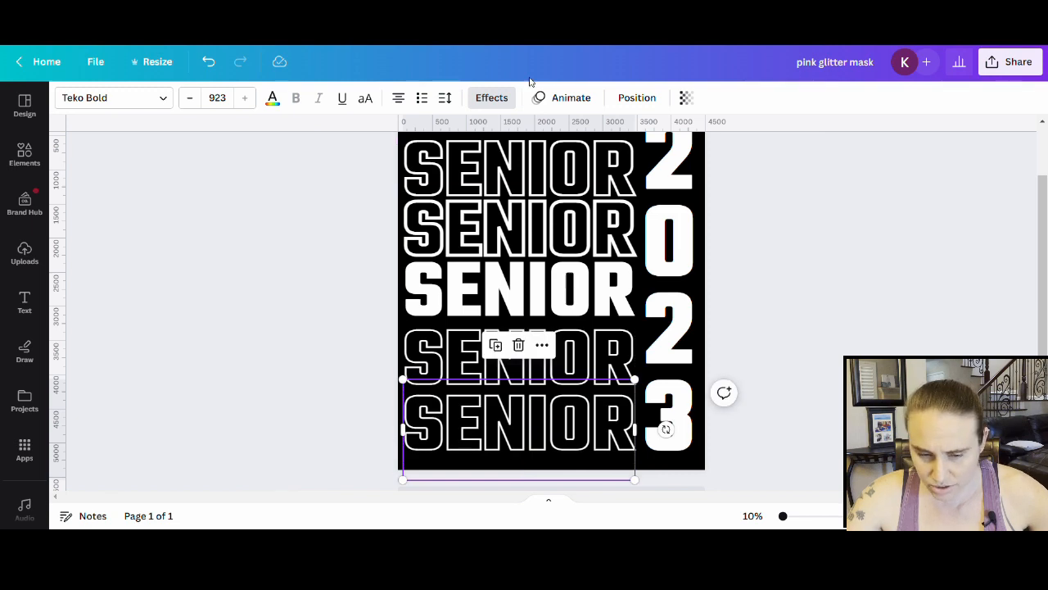
pyautogui.click(490, 97)
pyautogui.moveTo(72, 355); pyautogui.dragTo(88, 362)
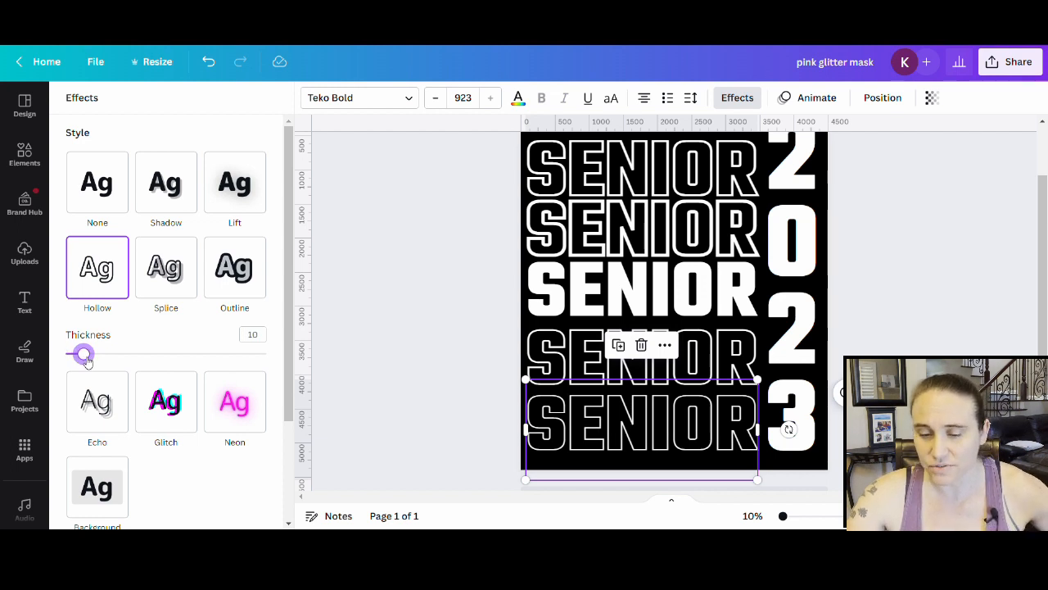
pyautogui.click(901, 350)
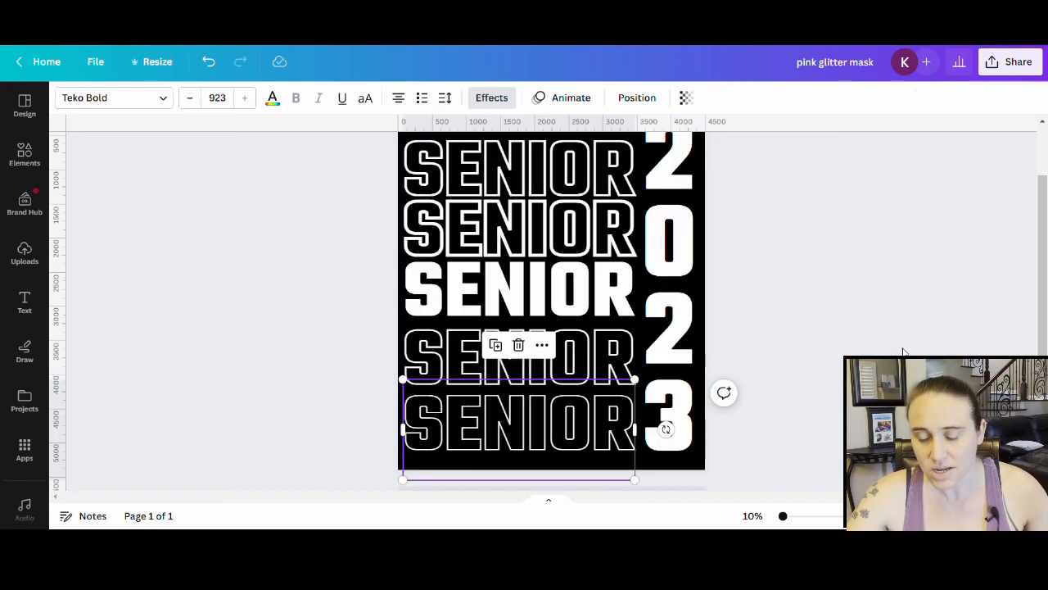
# Step: Add the bright magenta glitter photo from the pink glitter photo results to the page
pyautogui.scroll(1, 875, 343)
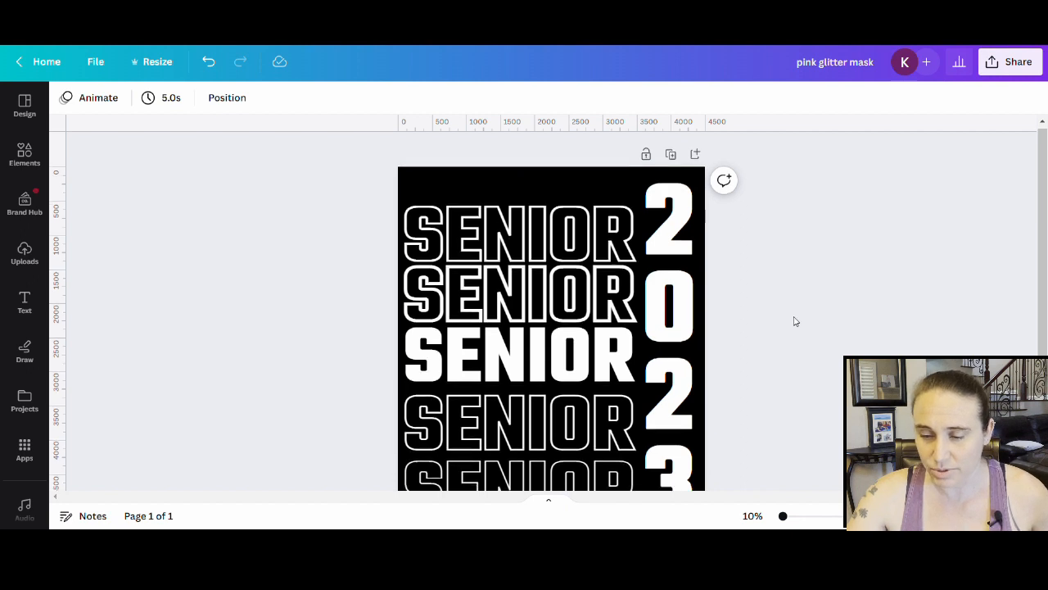
pyautogui.scroll(-2, 791, 319)
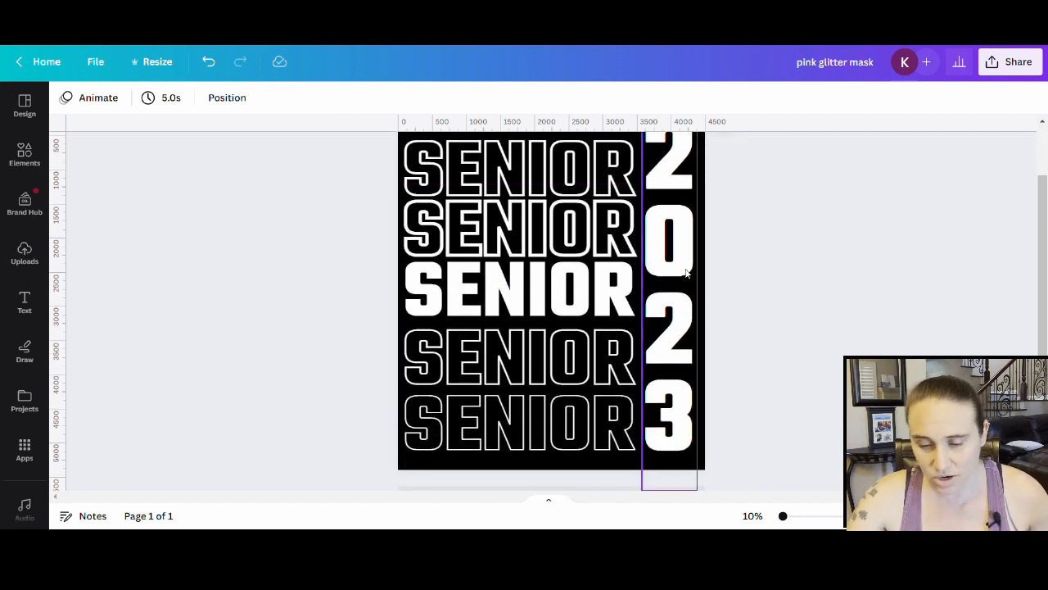
pyautogui.scroll(2, 688, 365)
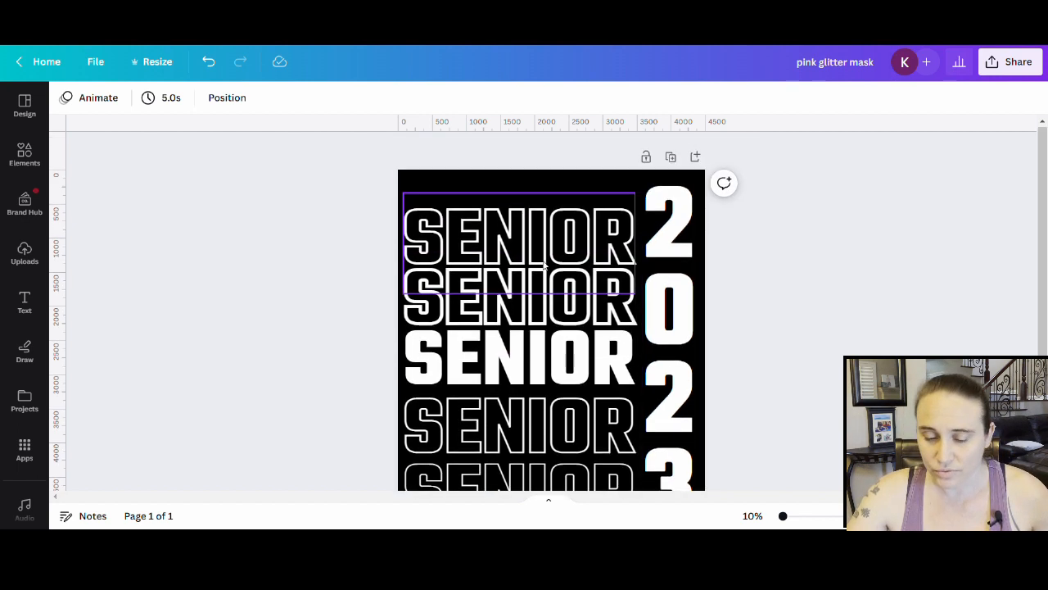
pyautogui.click(587, 323)
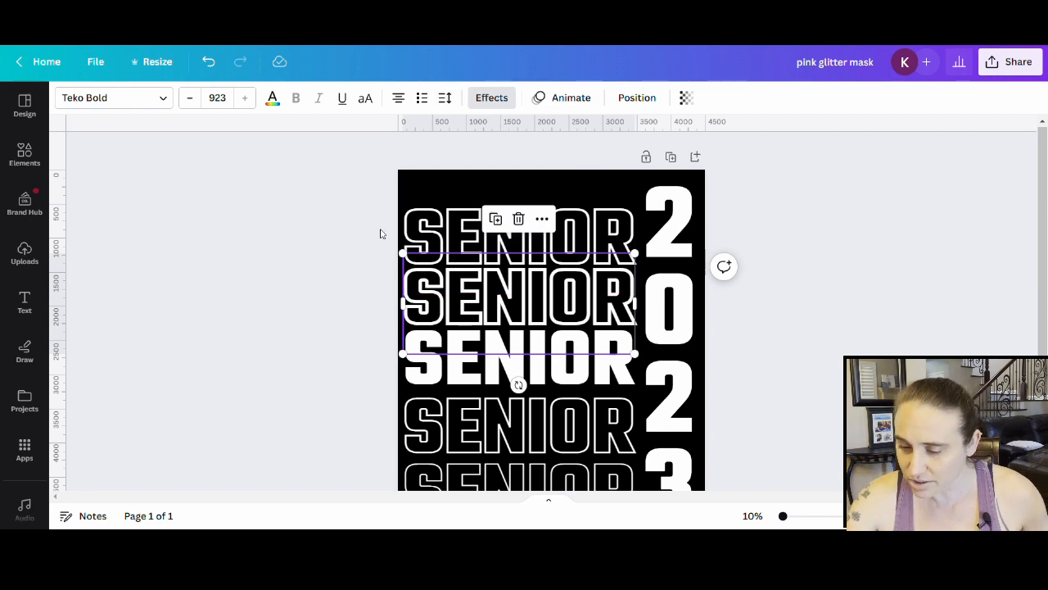
pyautogui.click(24, 156)
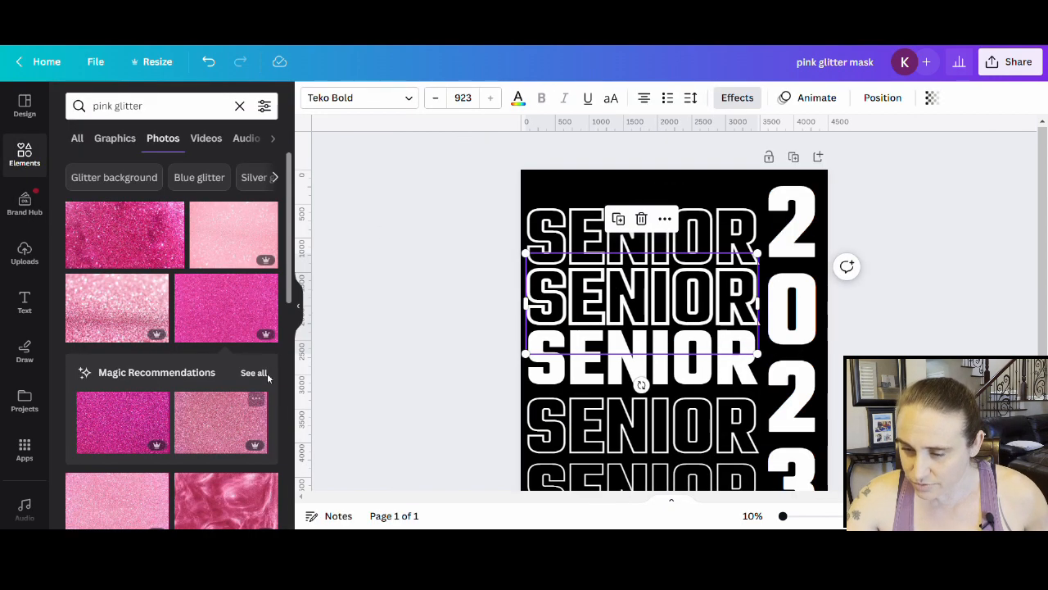
pyautogui.click(210, 307)
pyautogui.click(1020, 270)
pyautogui.scroll(-3, 824, 237)
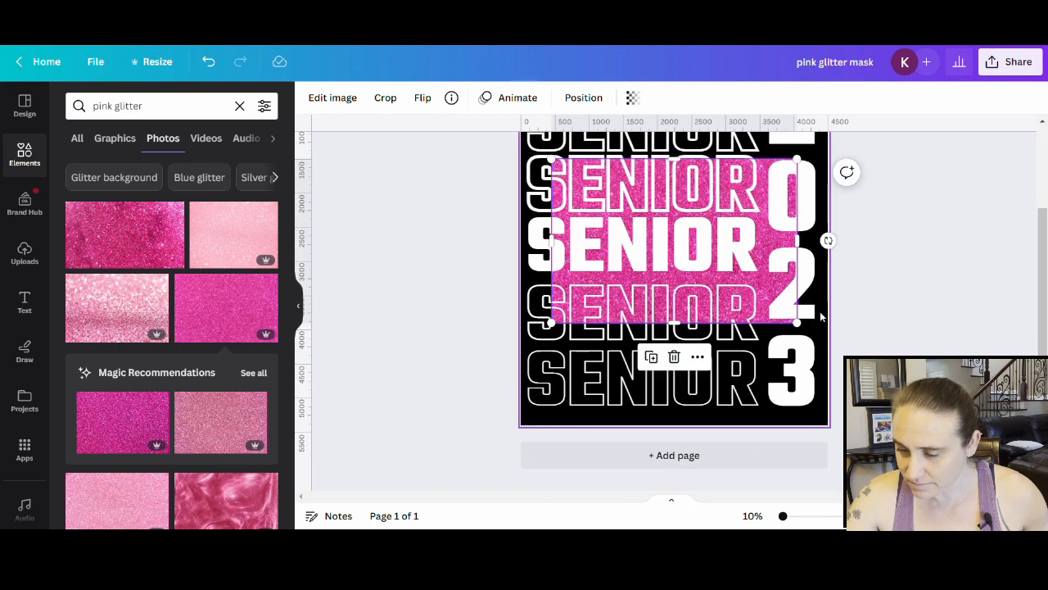
# Step: Send the vertical 2023 text to the back and move the glitter photo over its lower digits, partly off the page
pyautogui.click(784, 267)
pyautogui.rightClick(806, 270)
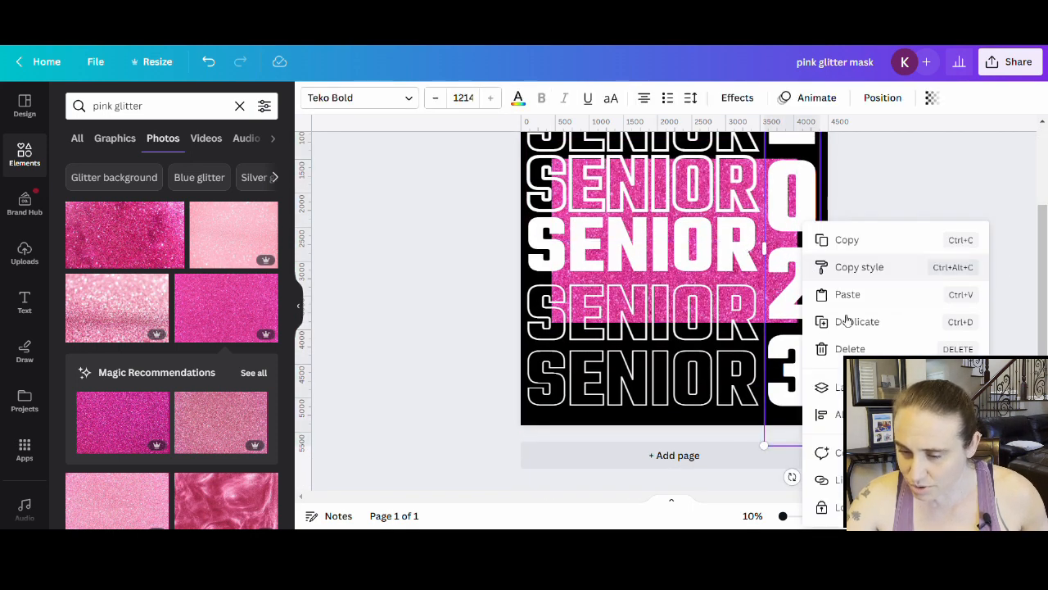
pyautogui.moveTo(839, 414)
pyautogui.moveTo(840, 387)
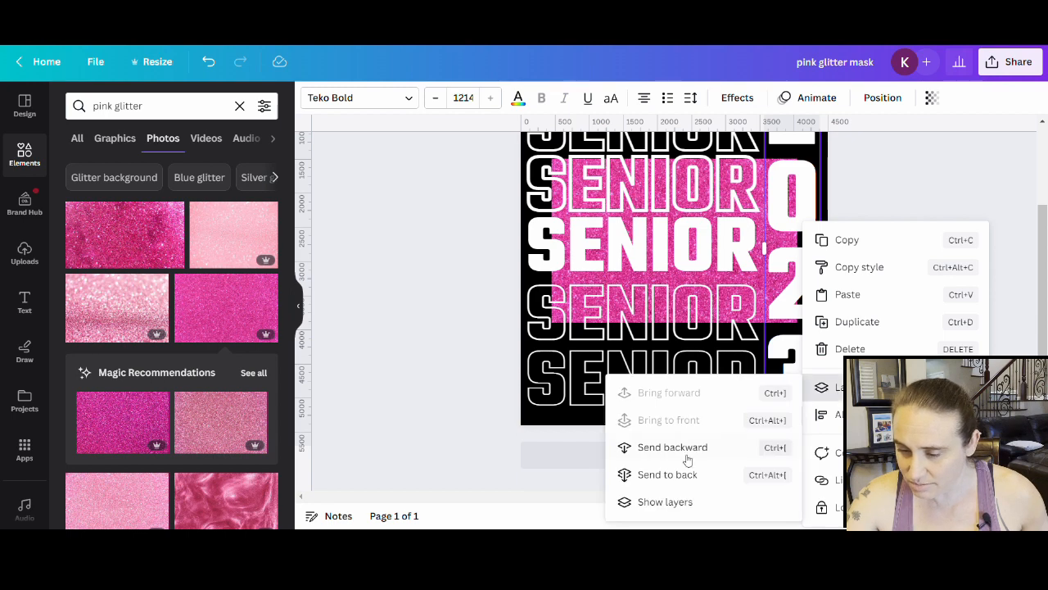
pyautogui.click(668, 474)
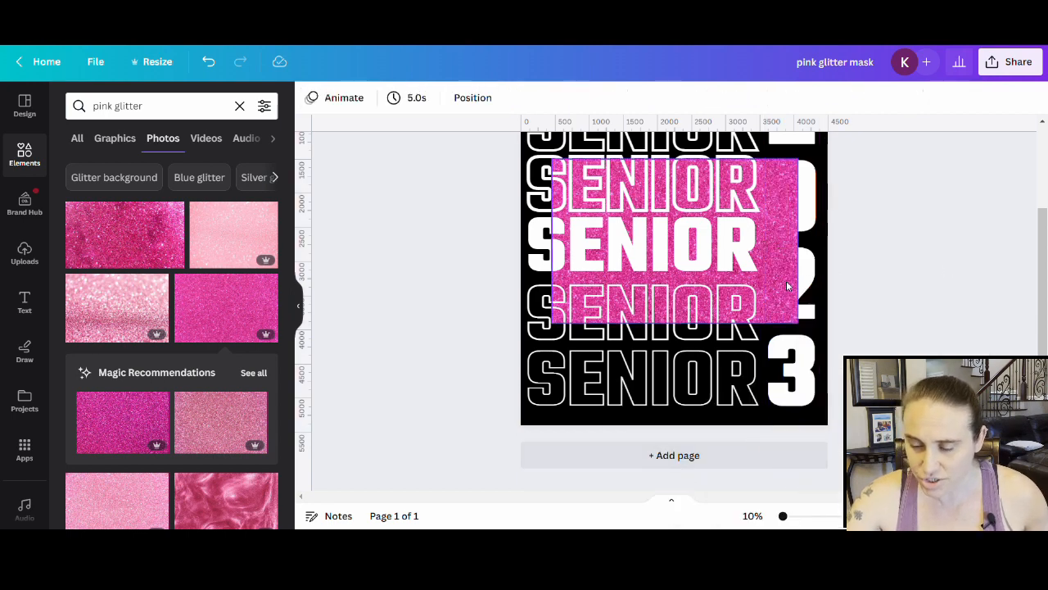
pyautogui.moveTo(787, 281); pyautogui.dragTo(1010, 374)
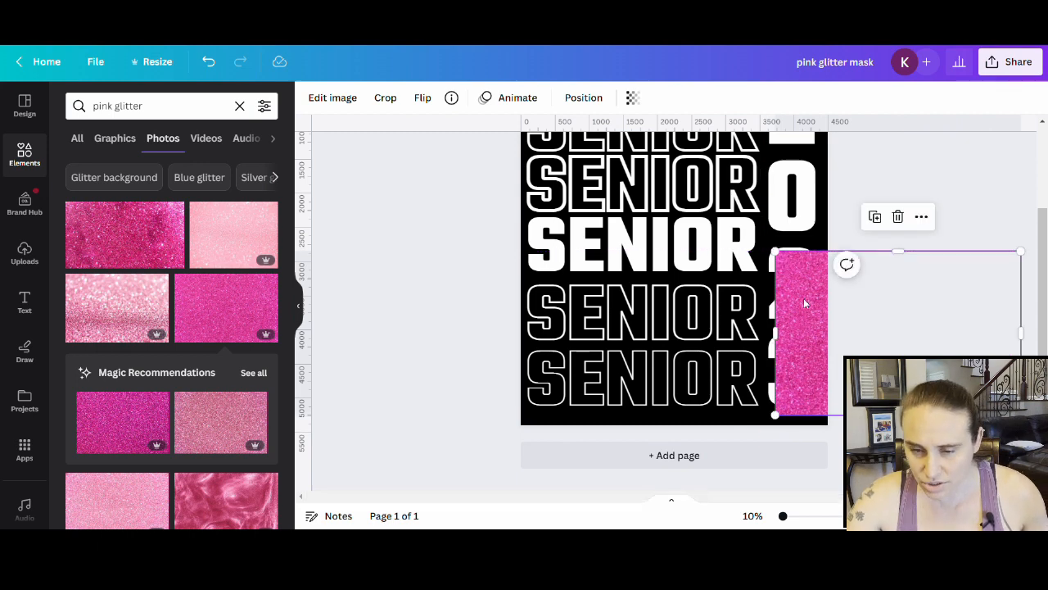
pyautogui.click(411, 280)
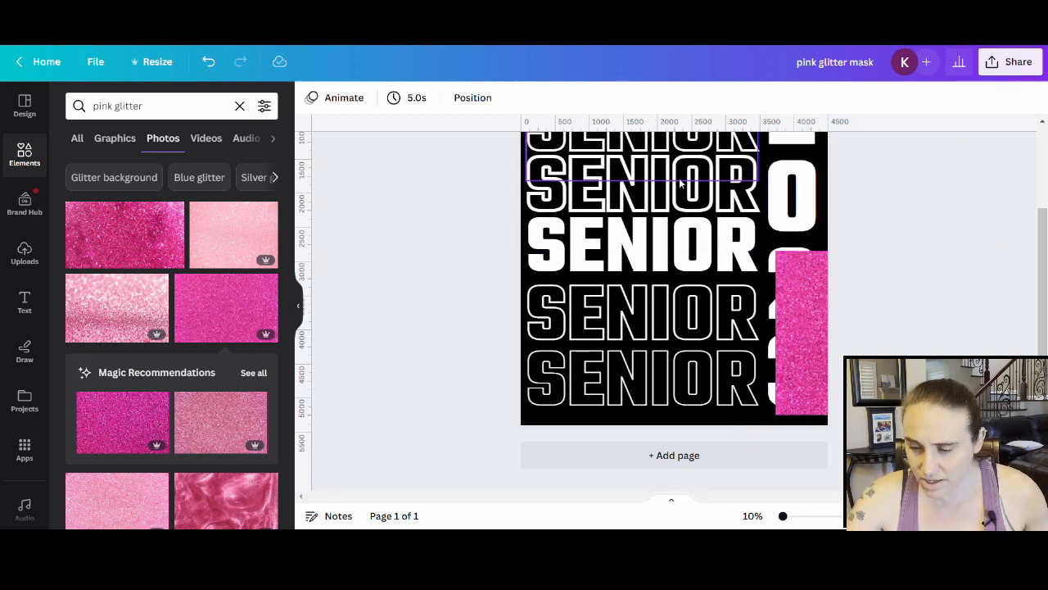
# Step: Recolor the hollow SENIOR directly above the solid one to pink #ED70B9
pyautogui.click(683, 206)
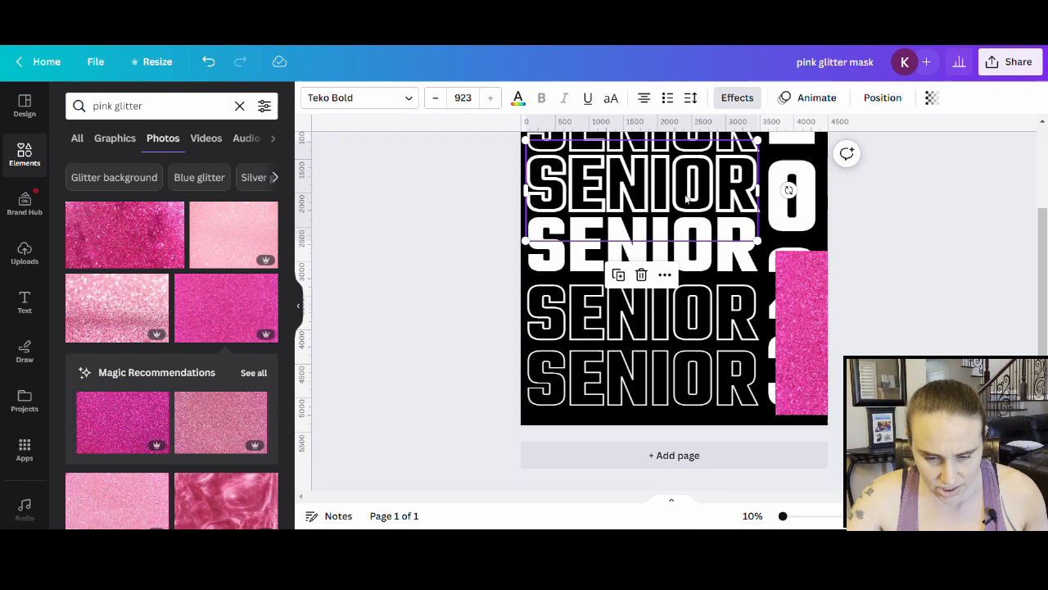
pyautogui.click(526, 100)
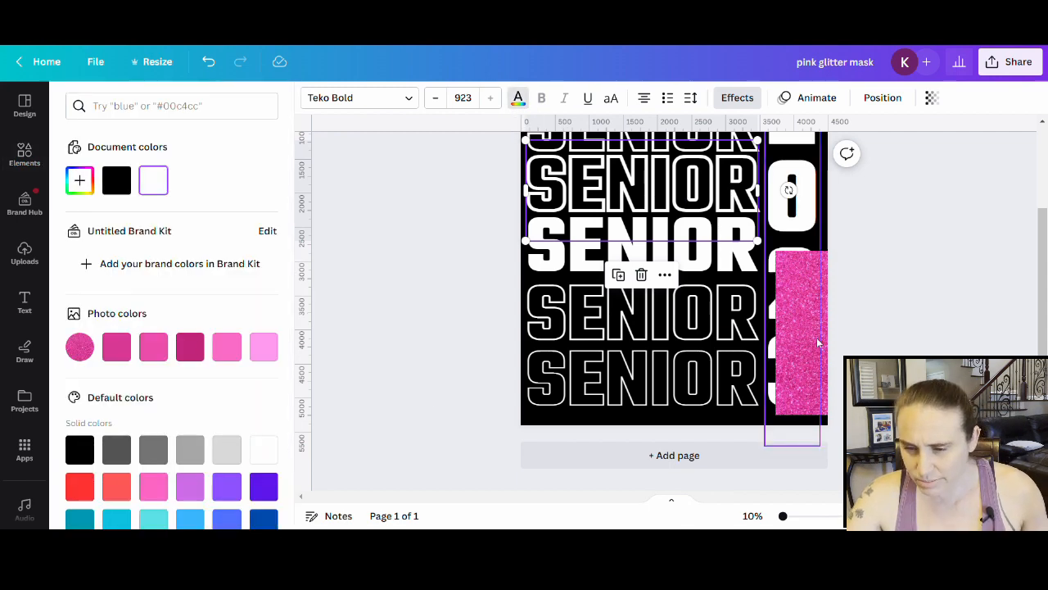
pyautogui.click(159, 348)
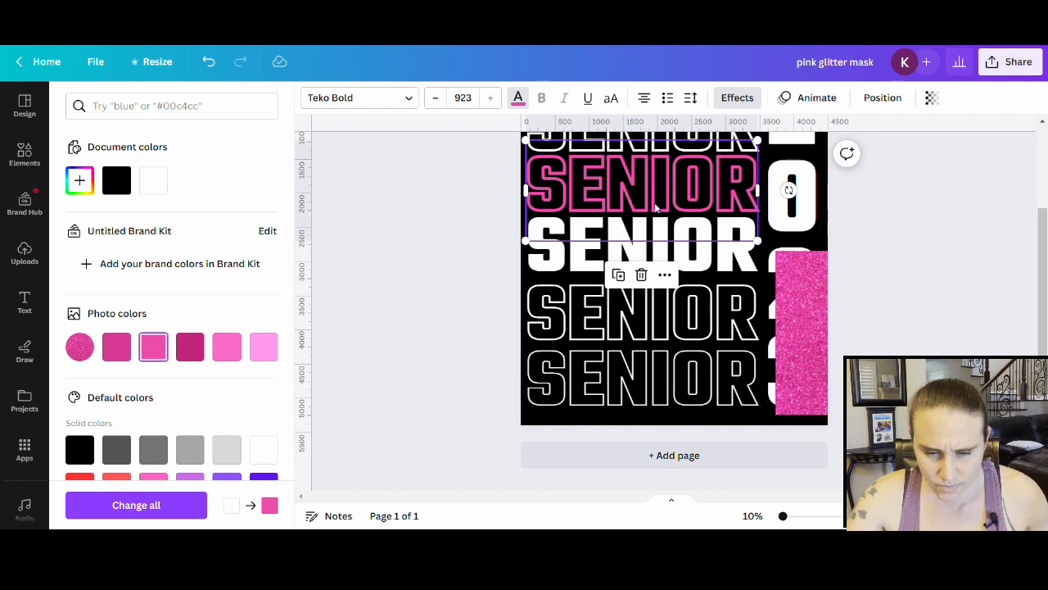
pyautogui.click(80, 180)
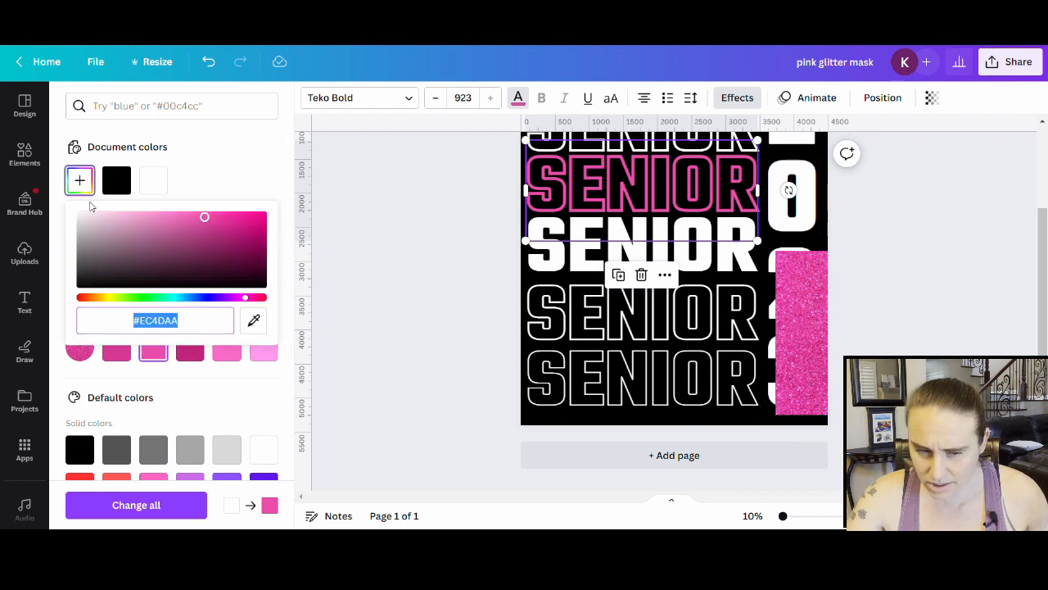
pyautogui.click(195, 218)
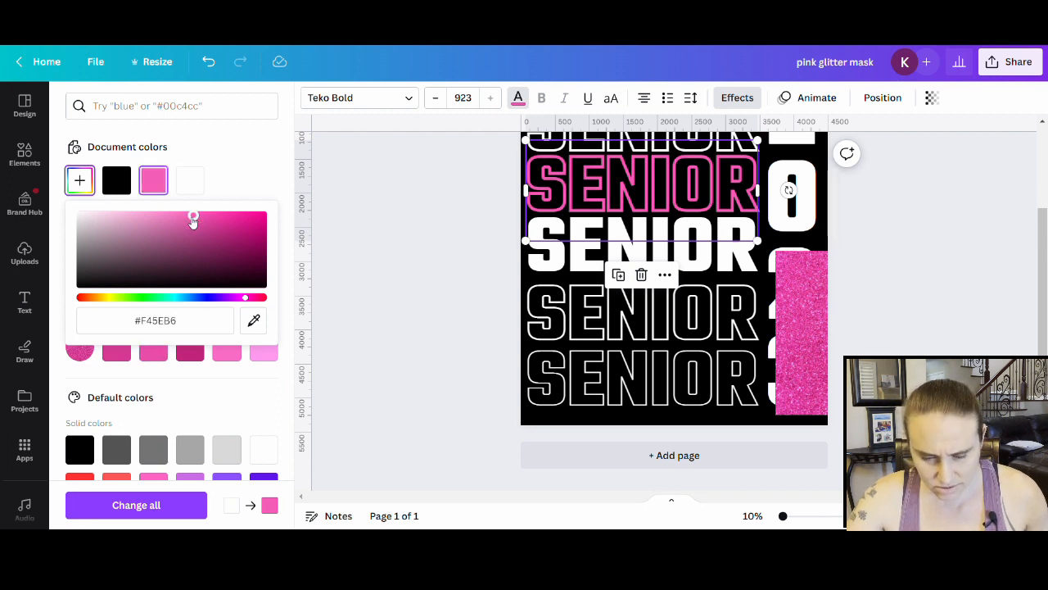
pyautogui.moveTo(192, 217); pyautogui.dragTo(177, 217)
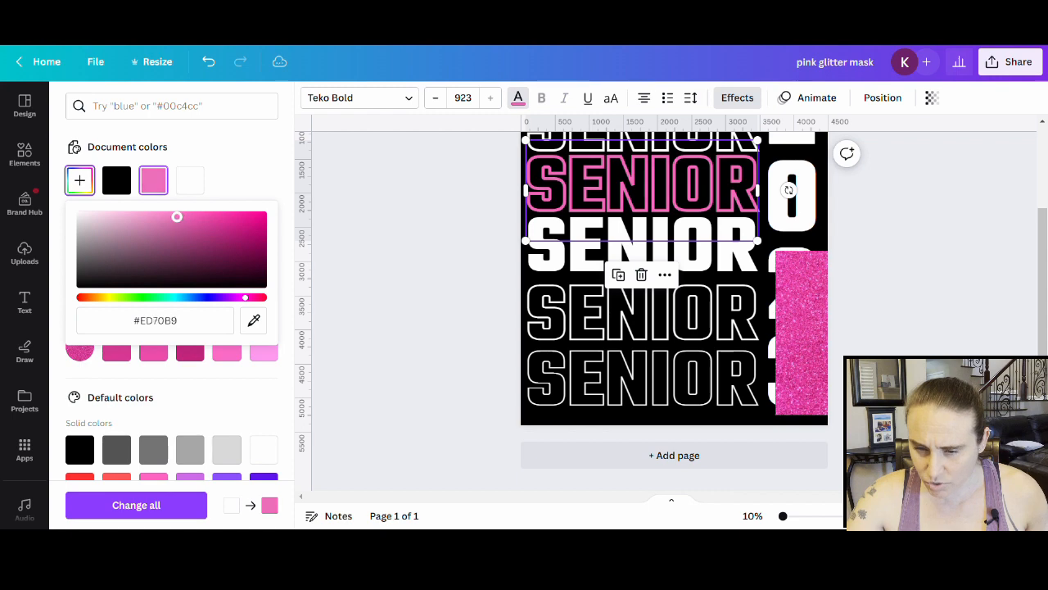
pyautogui.click(366, 272)
# Step: Recolor the topmost hollow SENIOR to the lighter pink #EF94C9
pyautogui.scroll(2, 409, 274)
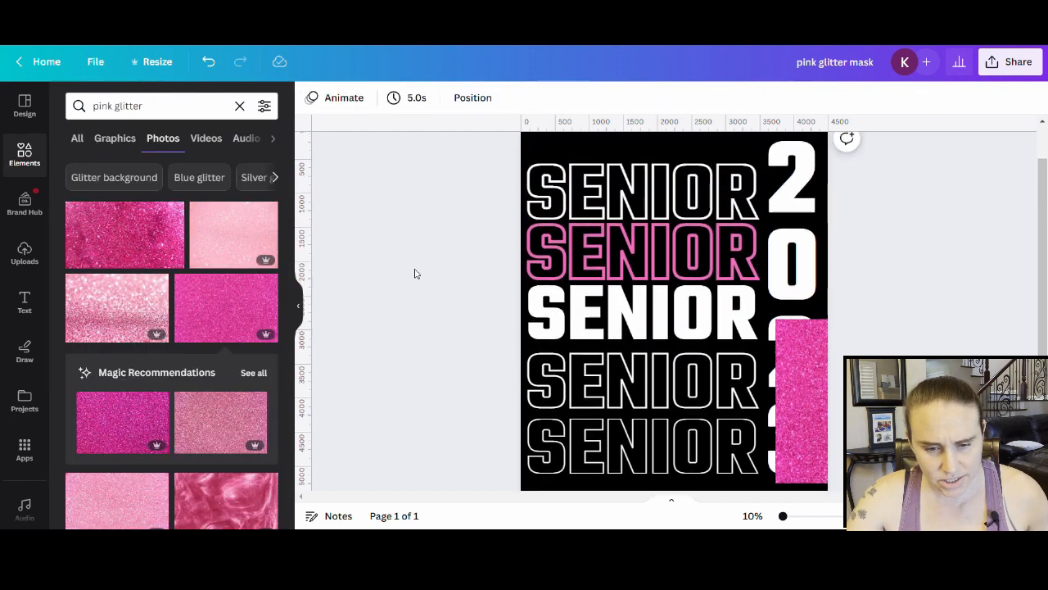
pyautogui.click(559, 195)
pyautogui.click(517, 99)
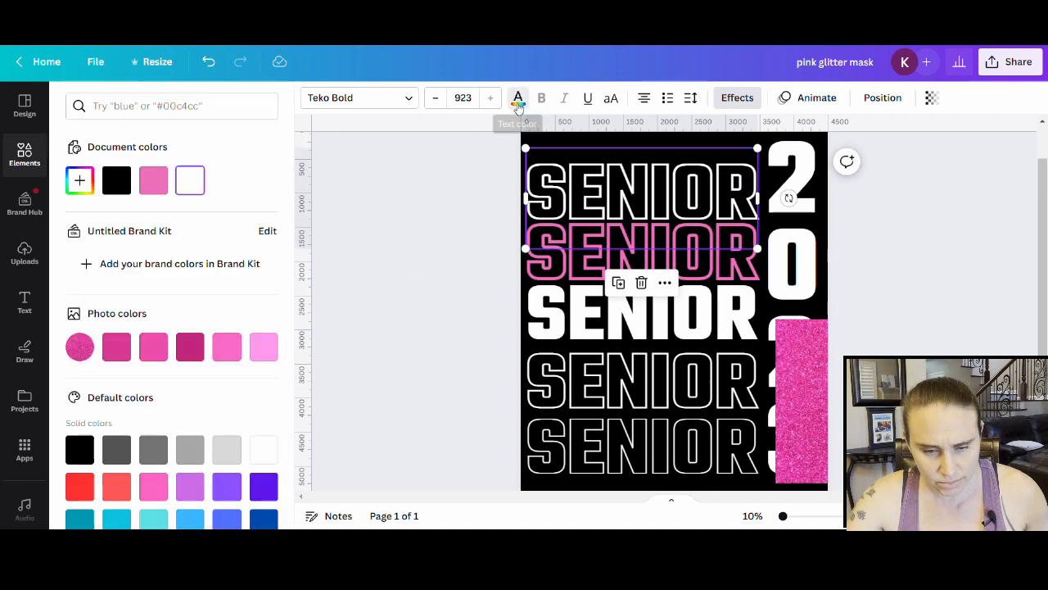
pyautogui.click(154, 181)
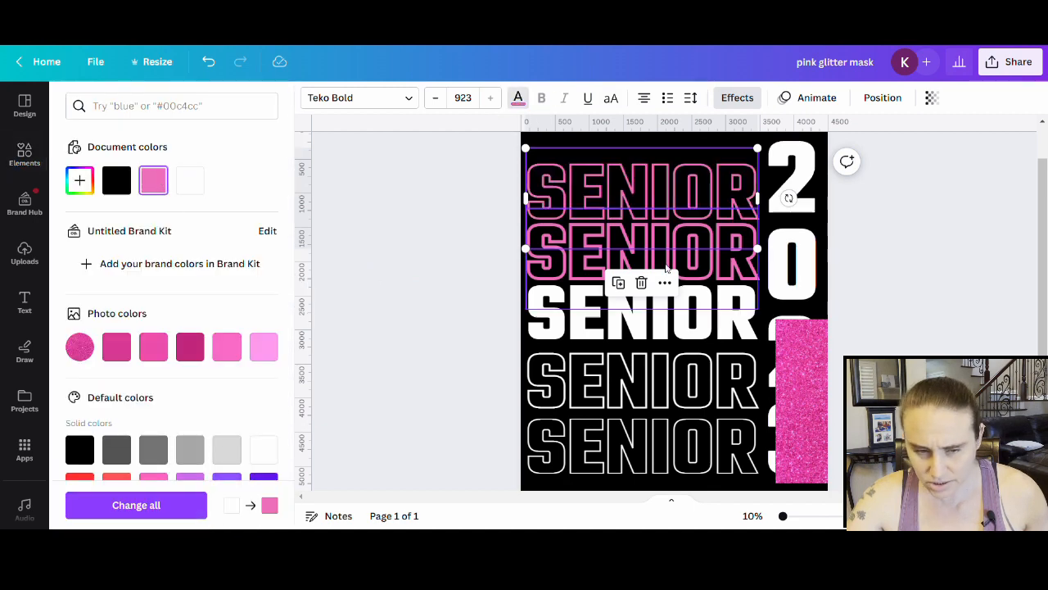
pyautogui.click(79, 180)
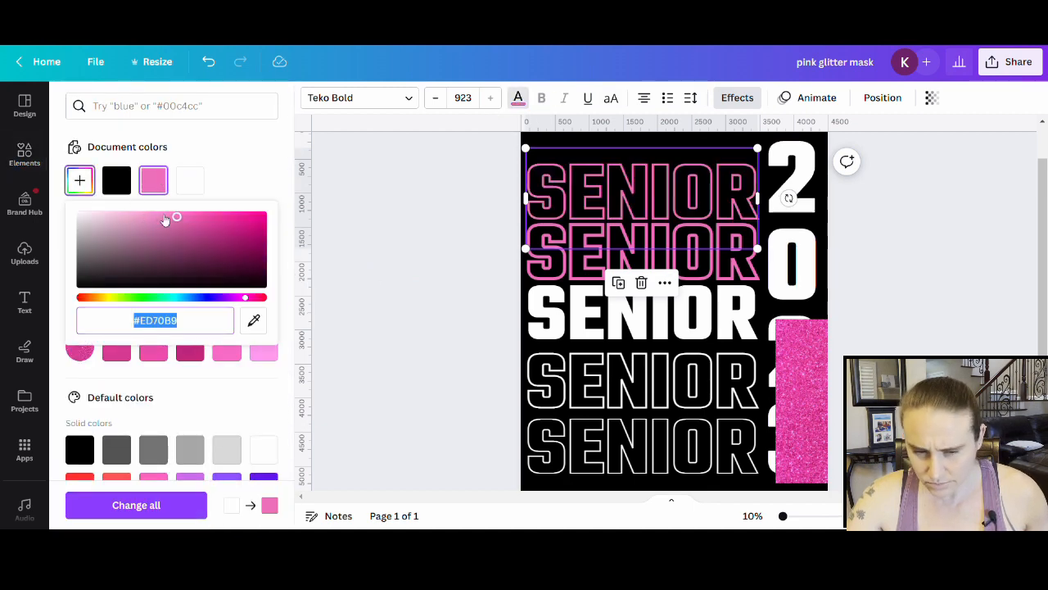
pyautogui.click(158, 215)
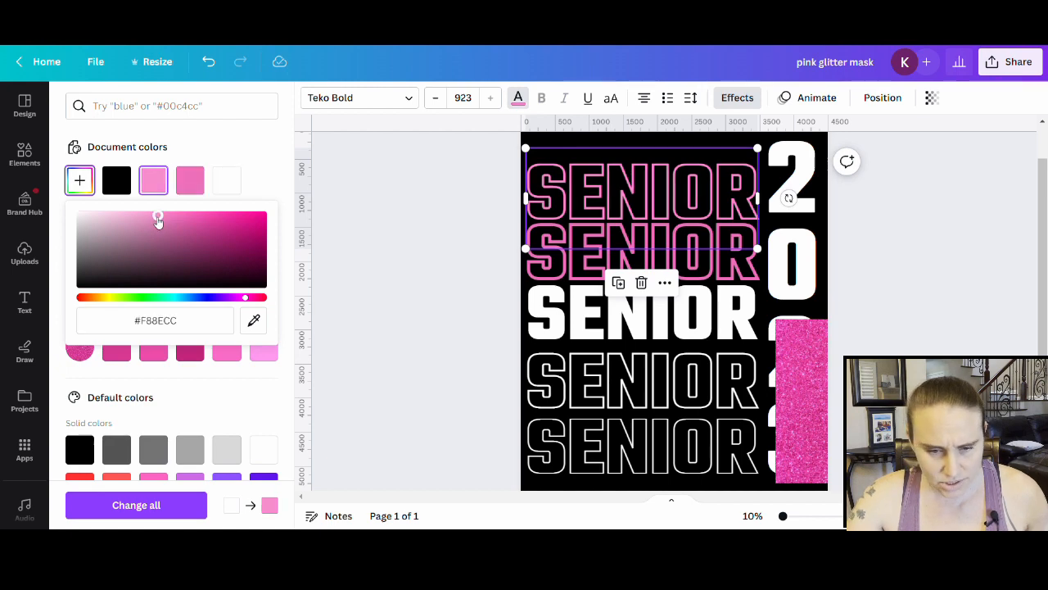
pyautogui.moveTo(154, 220); pyautogui.dragTo(149, 216)
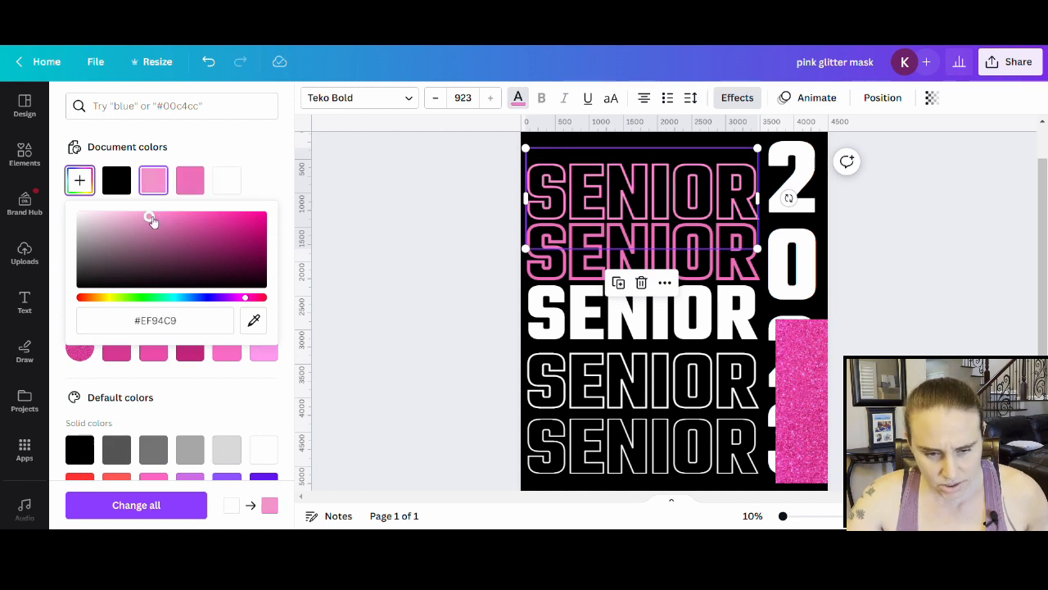
# Step: Recolor the hollow SENIOR directly below the solid one to light pink #F8CDE6
pyautogui.click(606, 393)
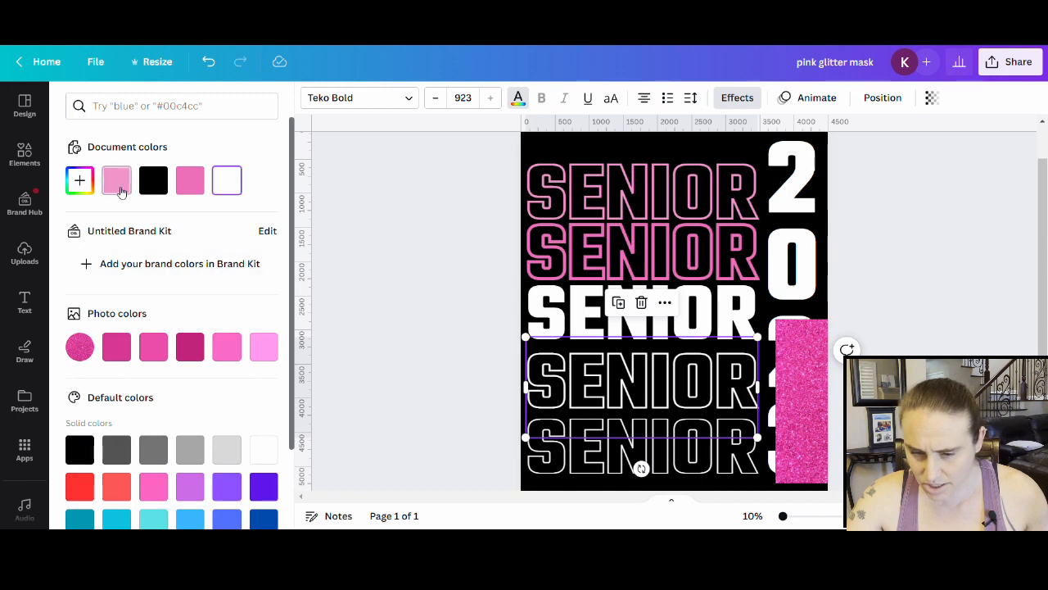
pyautogui.click(78, 183)
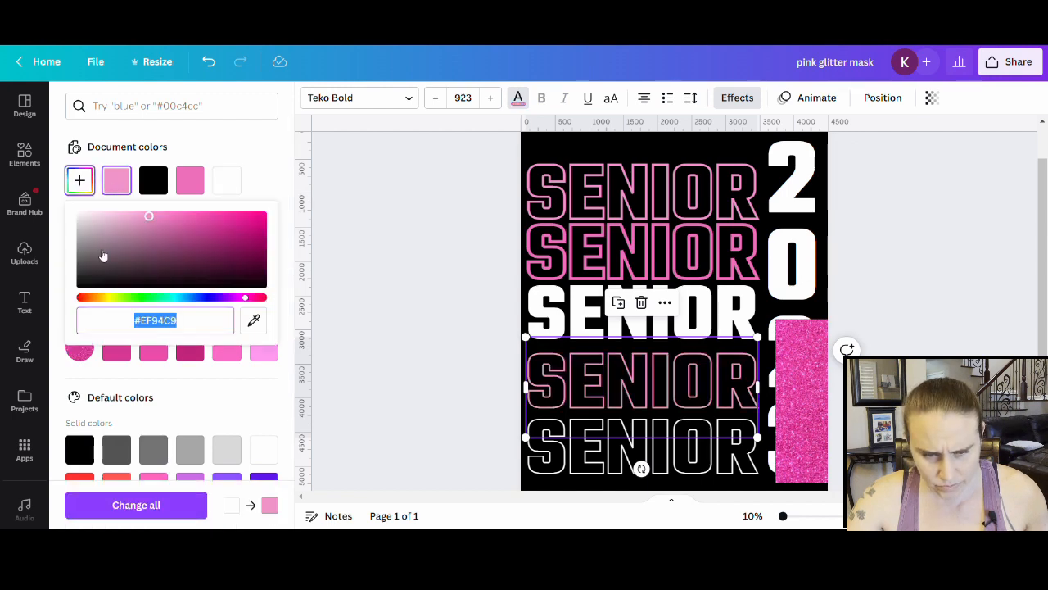
pyautogui.click(133, 216)
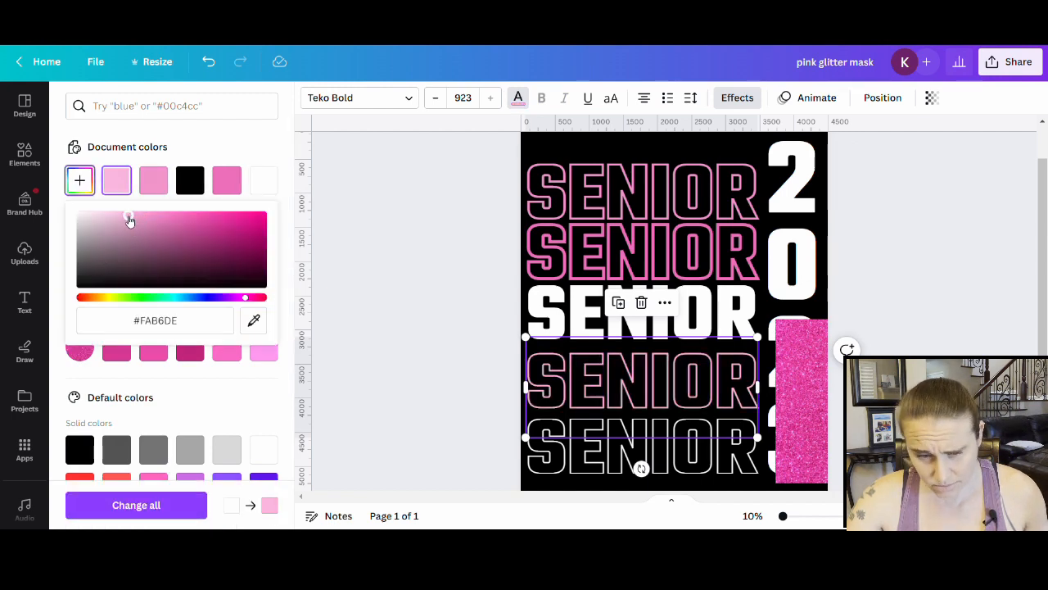
pyautogui.click(122, 216)
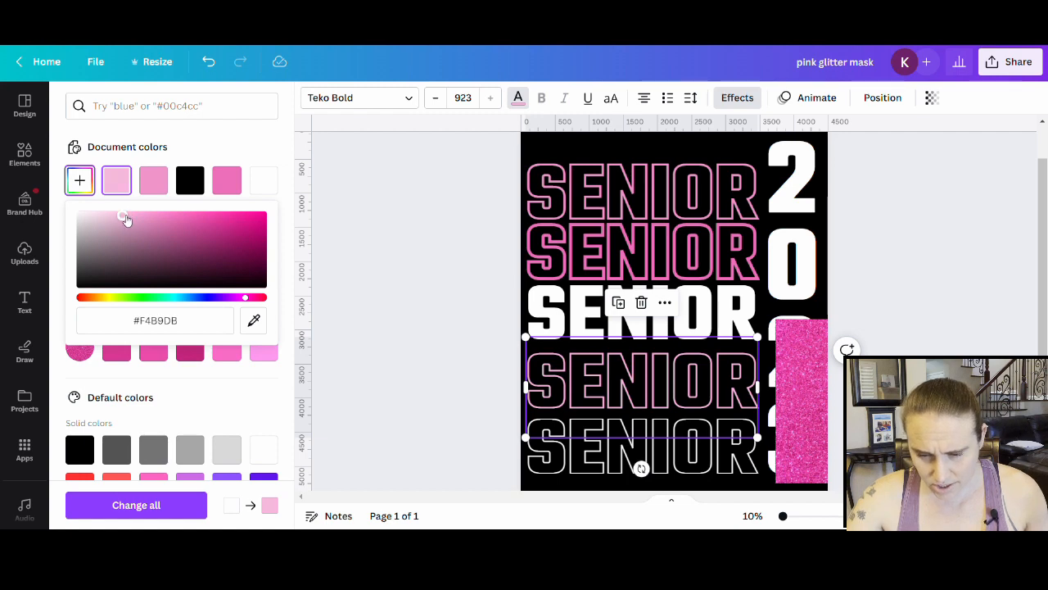
pyautogui.moveTo(124, 217); pyautogui.dragTo(109, 215)
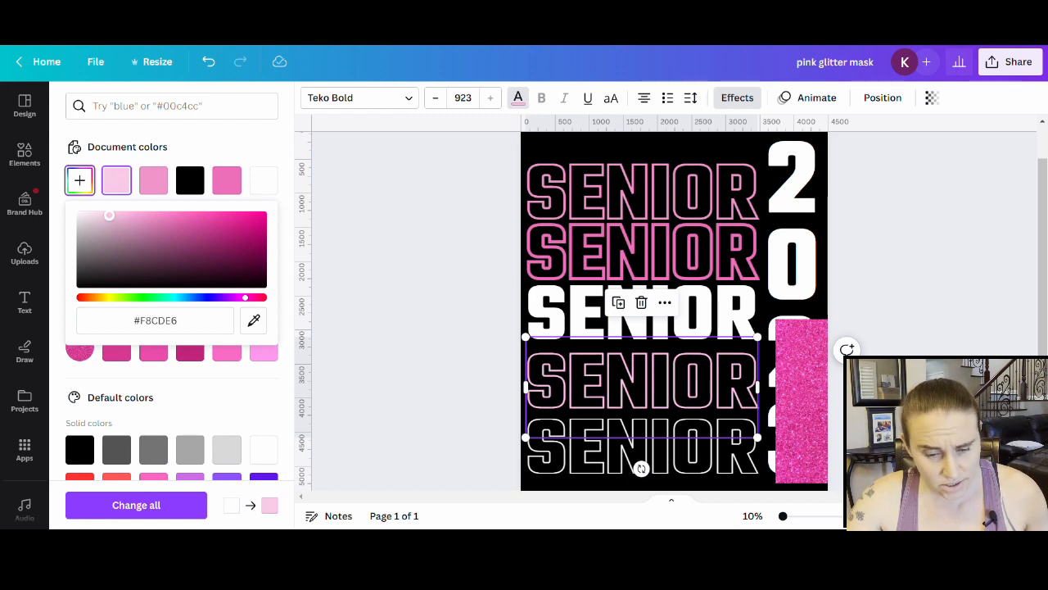
# Step: Recolor the lowest hollow SENIOR to the very pale pink #FDECF6 and deselect it
pyautogui.click(587, 472)
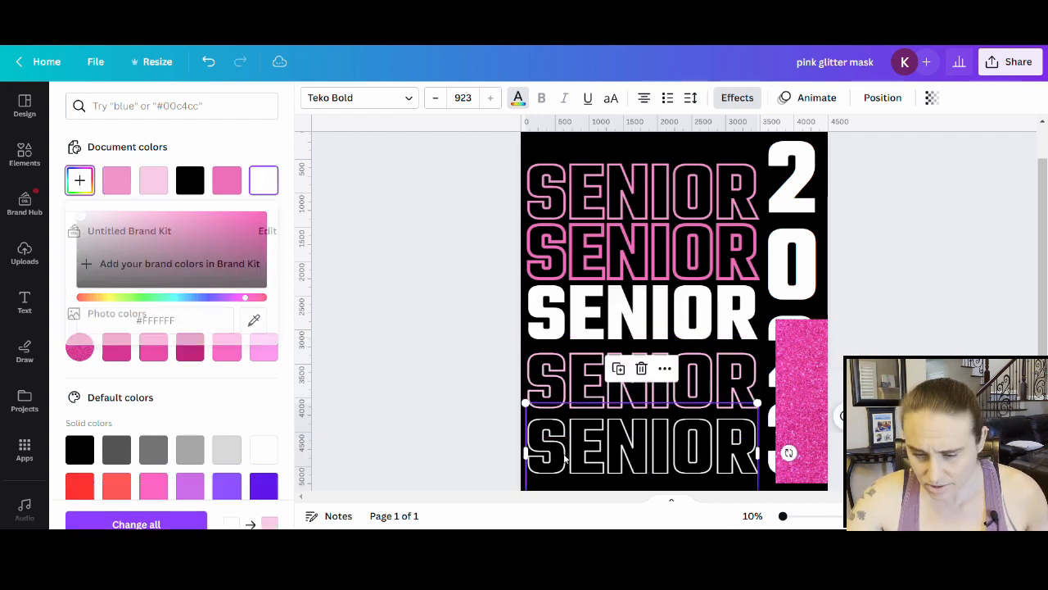
pyautogui.click(89, 183)
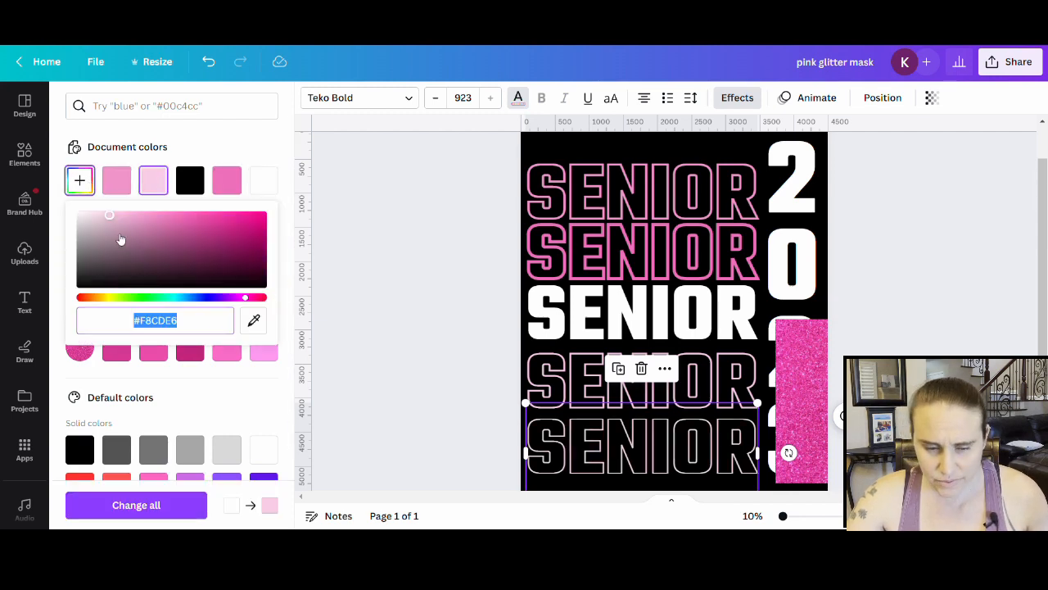
pyautogui.click(94, 217)
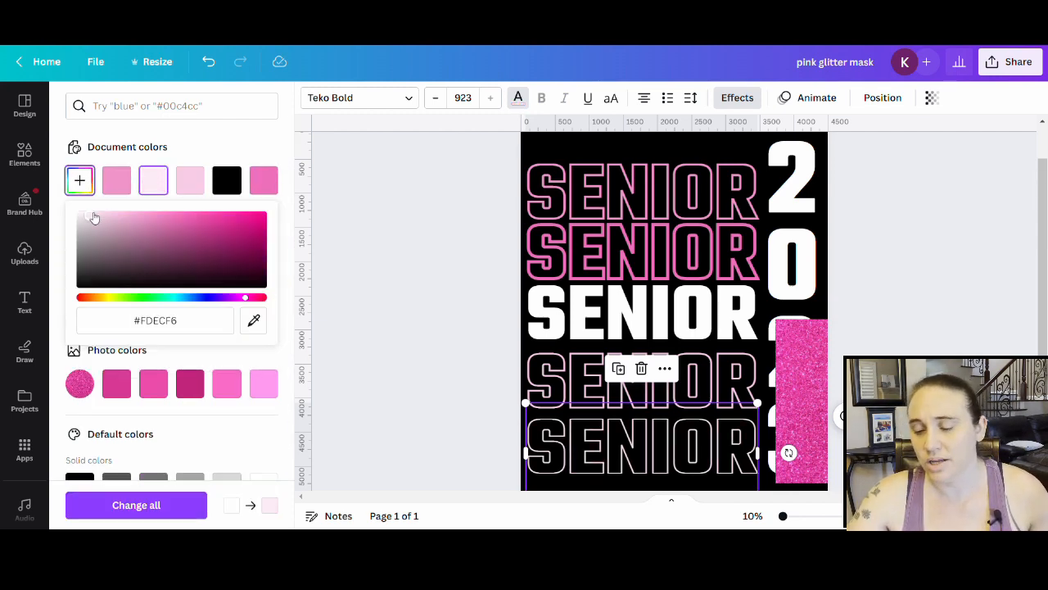
pyautogui.click(392, 251)
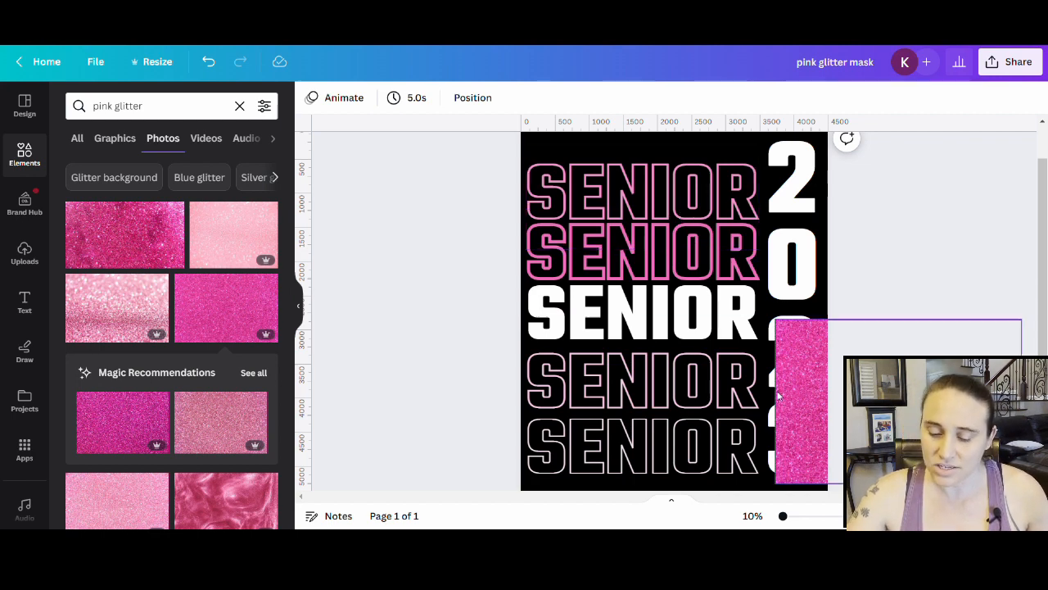
# Step: Move the glitter photo completely off the page and add a second page to the design
pyautogui.moveTo(803, 411); pyautogui.dragTo(1021, 153)
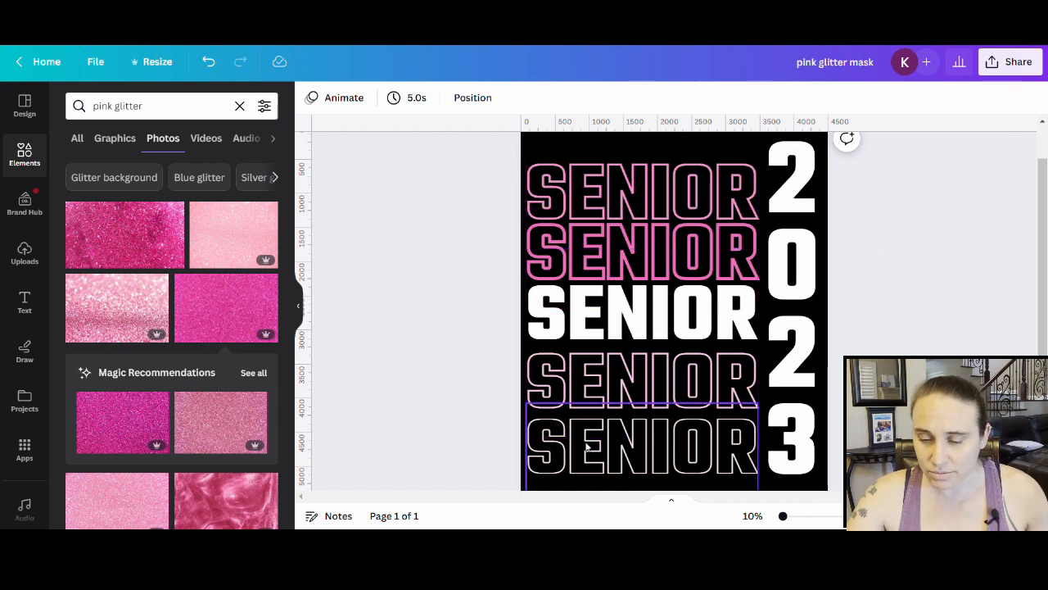
pyautogui.scroll(-2, 655, 205)
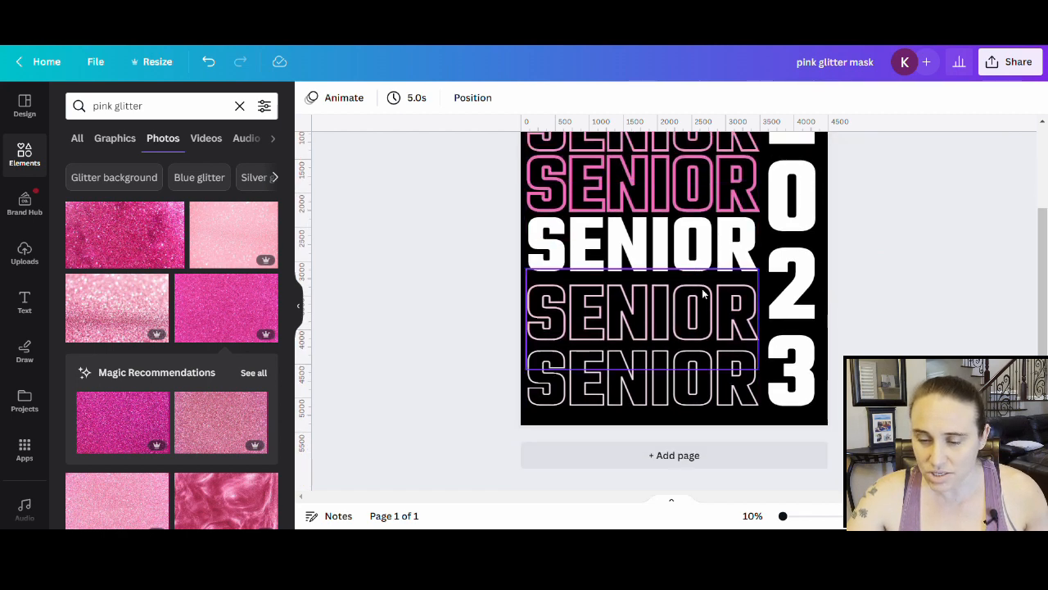
pyautogui.click(646, 455)
# Step: Move the hollow SENIOR directly above the solid one from page 1 to the upper part of page 2
pyautogui.scroll(5, 432, 410)
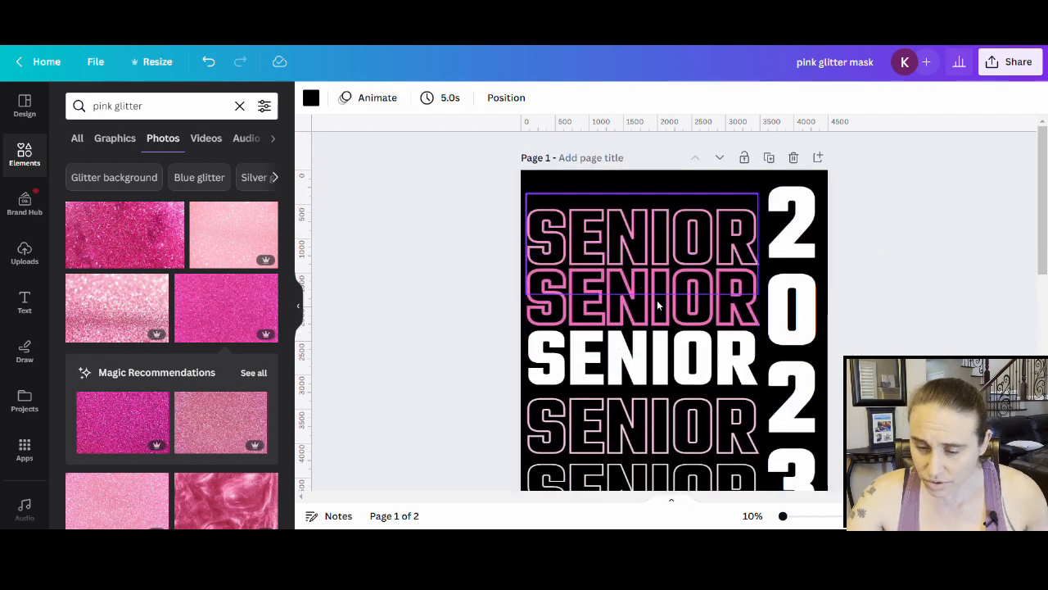
pyautogui.click(657, 299)
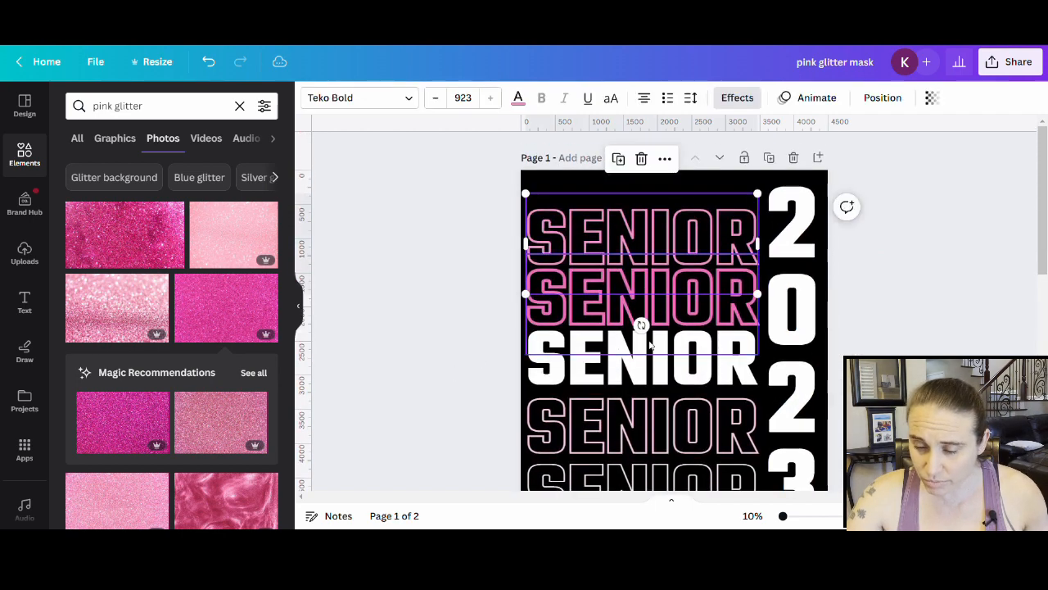
pyautogui.click(393, 276)
pyautogui.moveTo(622, 313); pyautogui.dragTo(646, 521)
pyautogui.scroll(-1, 699, 265)
pyautogui.scroll(-2, 699, 265)
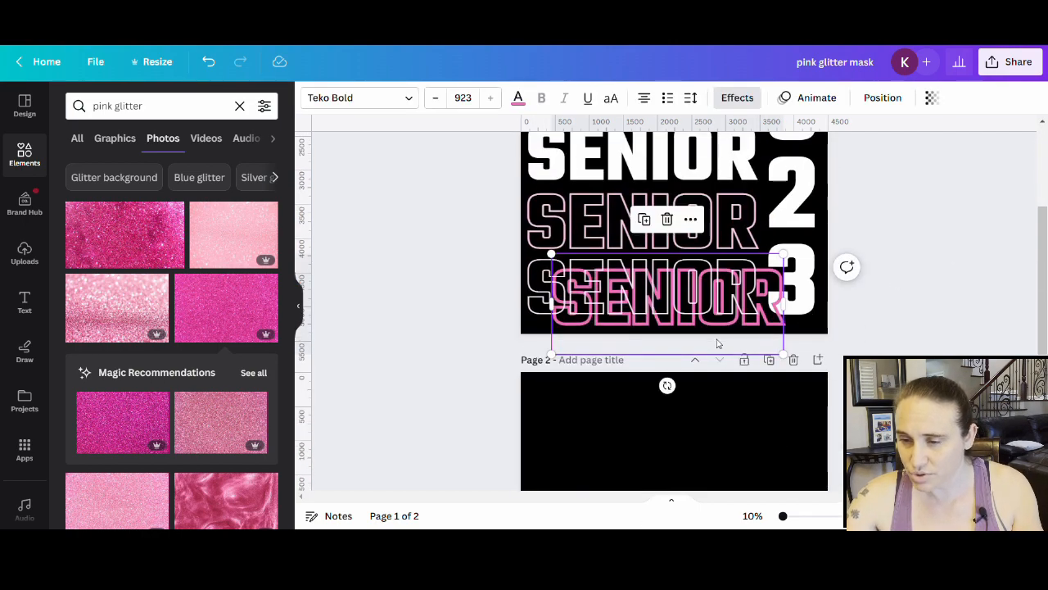
pyautogui.moveTo(717, 344); pyautogui.dragTo(731, 484)
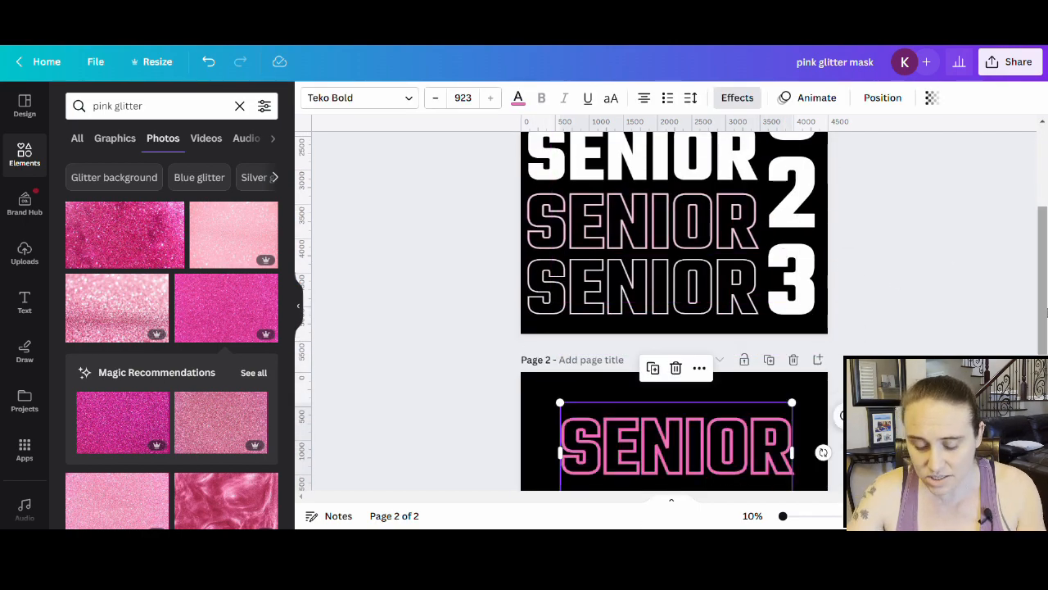
pyautogui.click(965, 281)
# Step: Rename the design as senior 1
pyautogui.scroll(2, 952, 281)
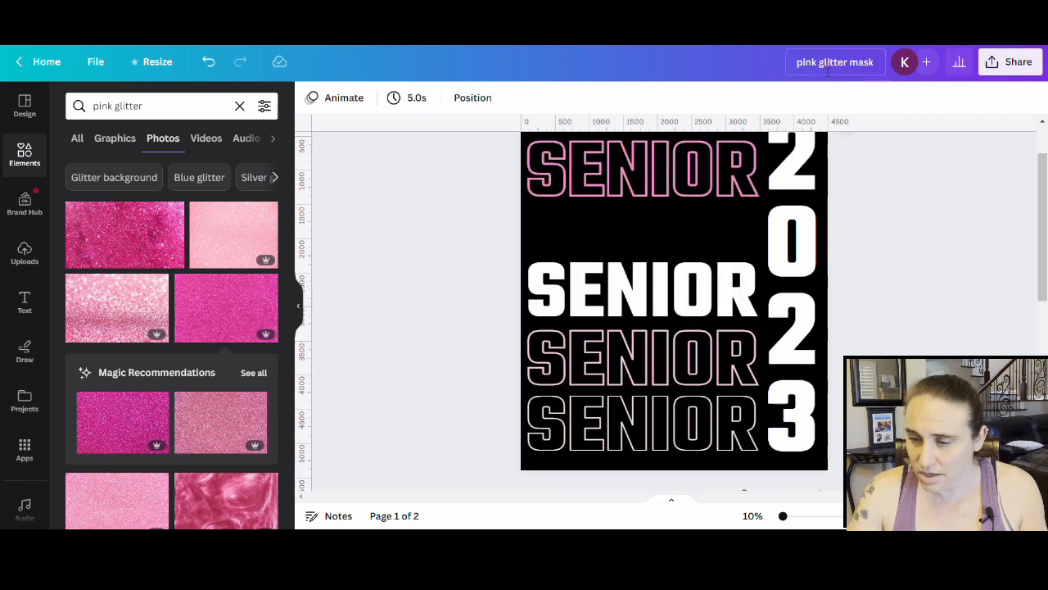
pyautogui.click(796, 69)
pyautogui.write('s')
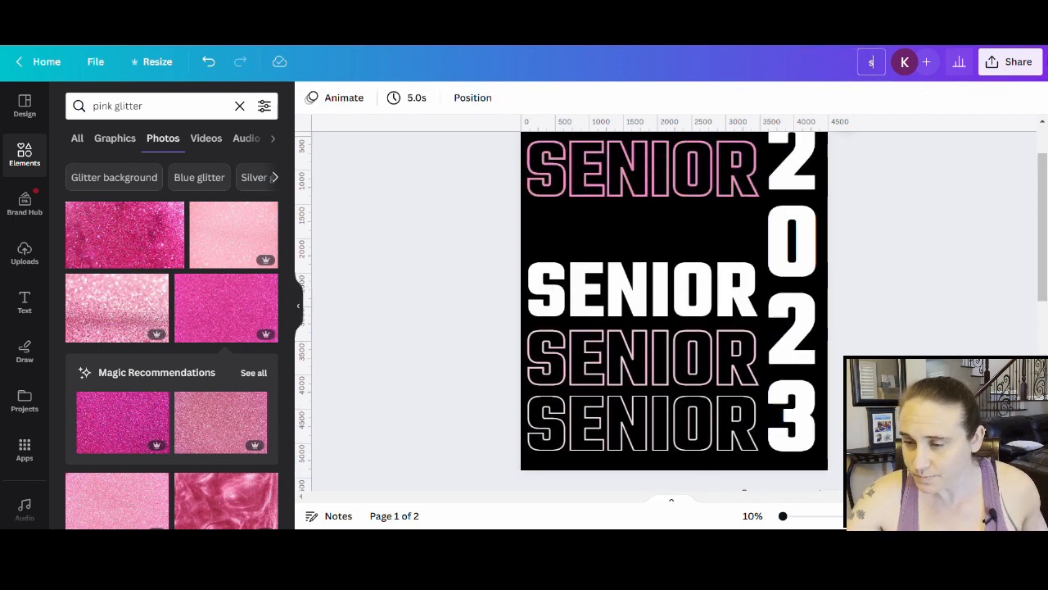
pyautogui.write('enior 1')
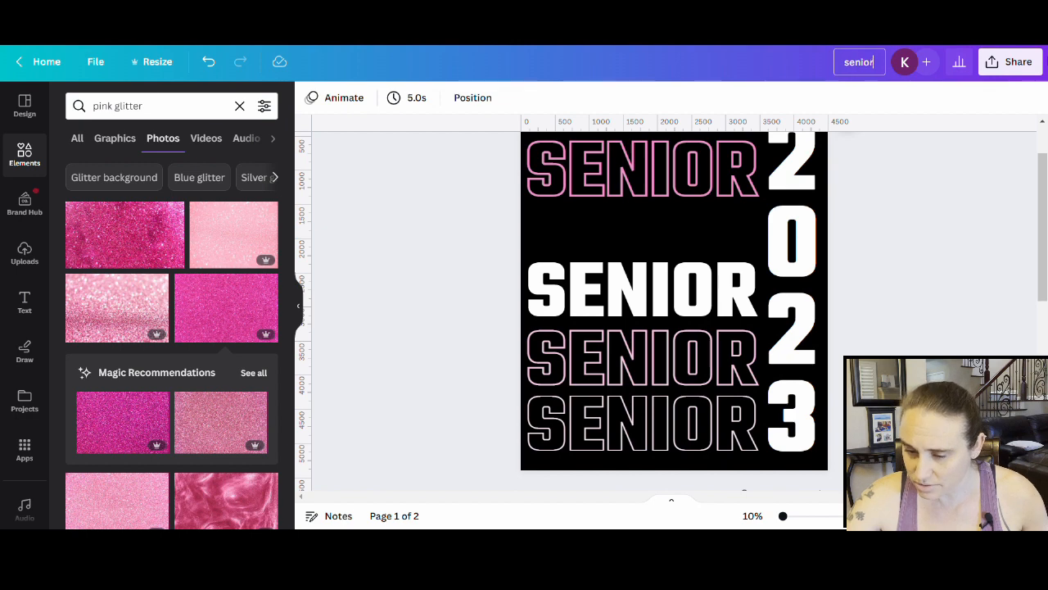
pyautogui.click(947, 234)
# Step: Download only page 2 as a PNG with a transparent background
pyautogui.scroll(-2, 967, 148)
pyautogui.click(1011, 61)
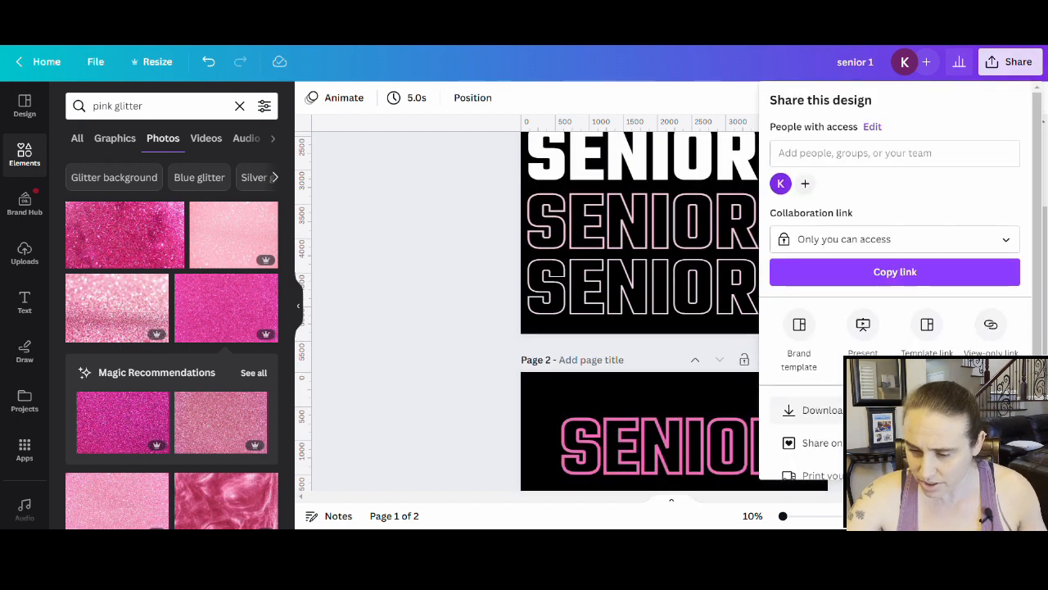
pyautogui.click(819, 410)
pyautogui.click(778, 238)
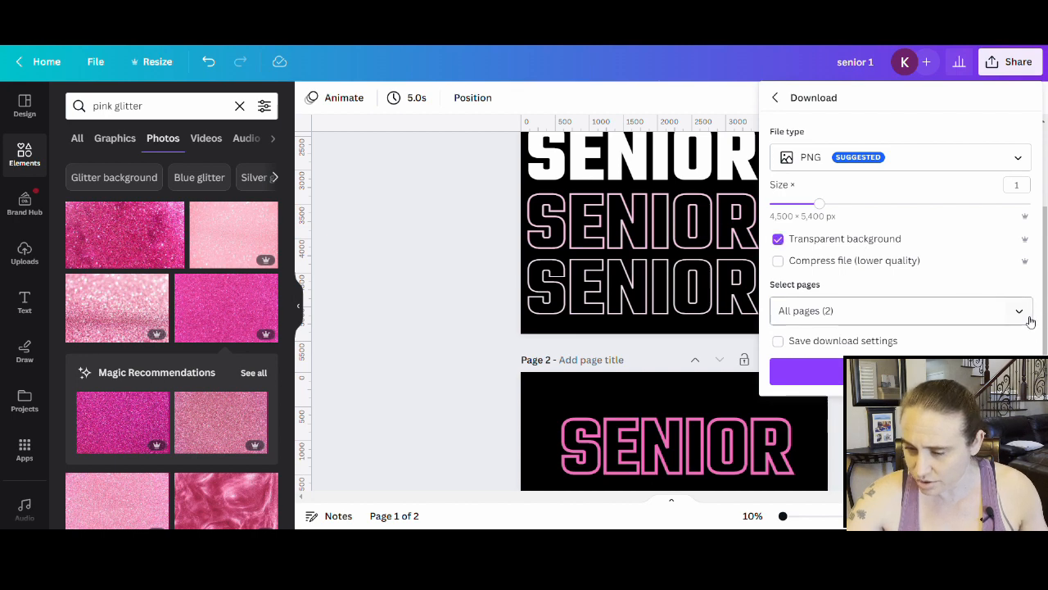
pyautogui.click(1028, 319)
pyautogui.click(793, 389)
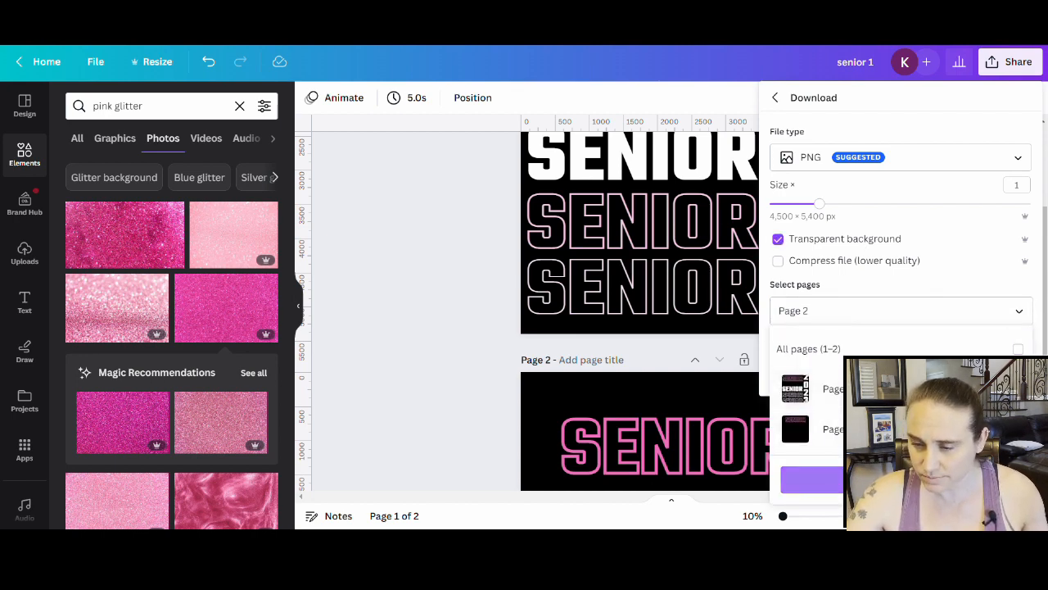
pyautogui.click(901, 479)
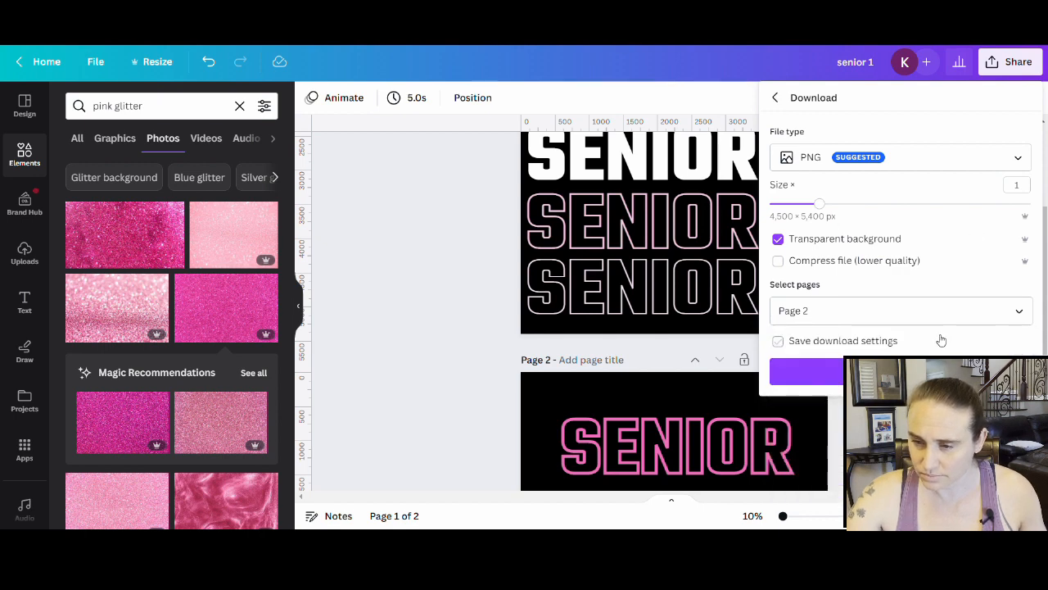
pyautogui.click(934, 371)
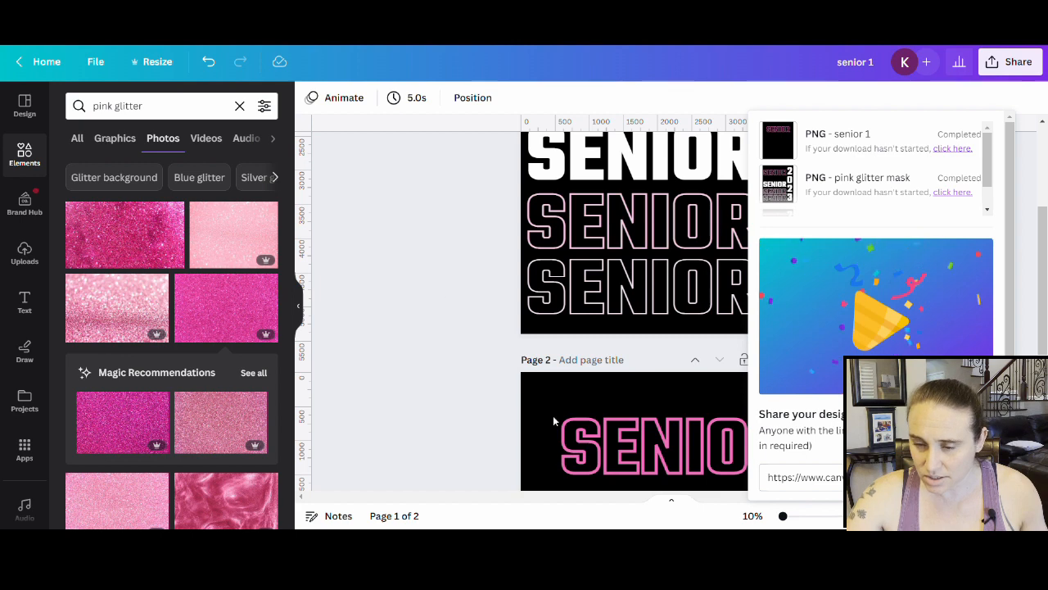
# Step: Replace the SENIOR on page 2 with the topmost hollow SENIOR moved over from page 1
pyautogui.click(641, 465)
pyautogui.press('Delete')
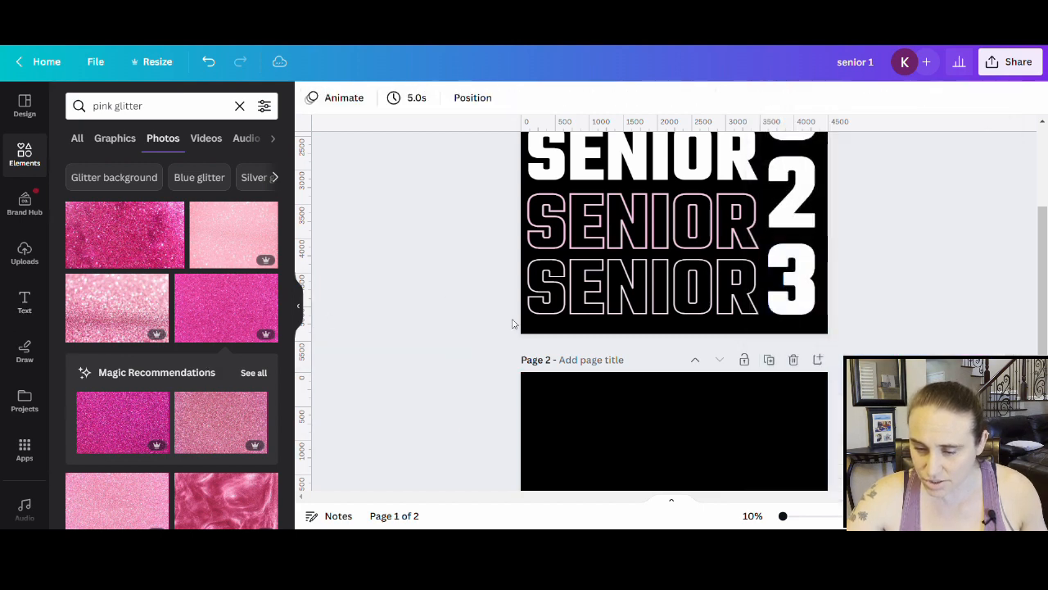
pyautogui.scroll(5, 731, 363)
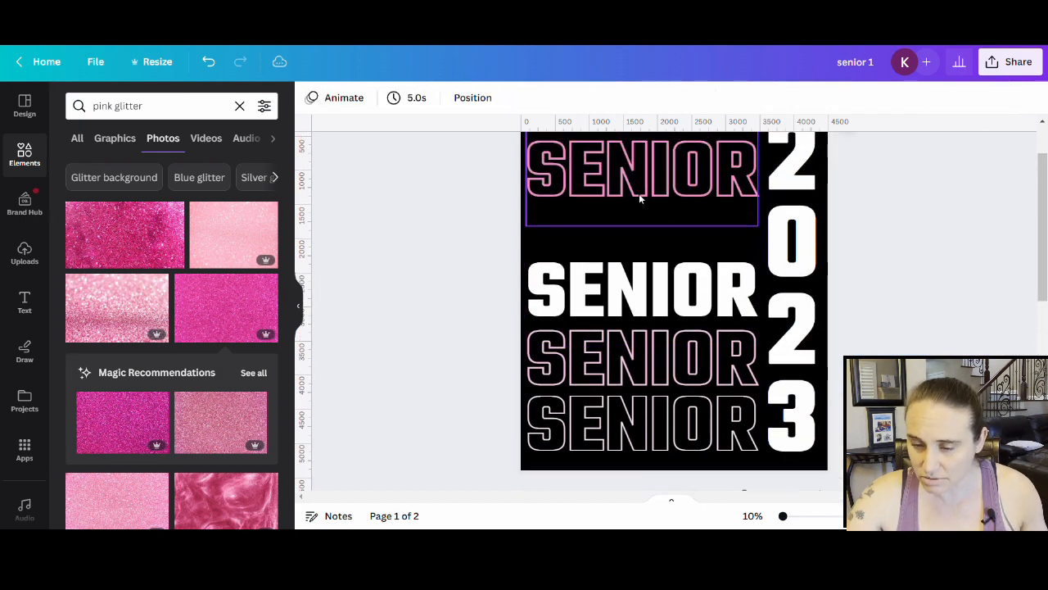
pyautogui.moveTo(639, 194); pyautogui.dragTo(652, 440)
pyautogui.scroll(-1, 708, 336)
pyautogui.moveTo(688, 375); pyautogui.dragTo(690, 524)
pyautogui.scroll(-1, 893, 335)
pyautogui.moveTo(606, 351); pyautogui.dragTo(625, 366)
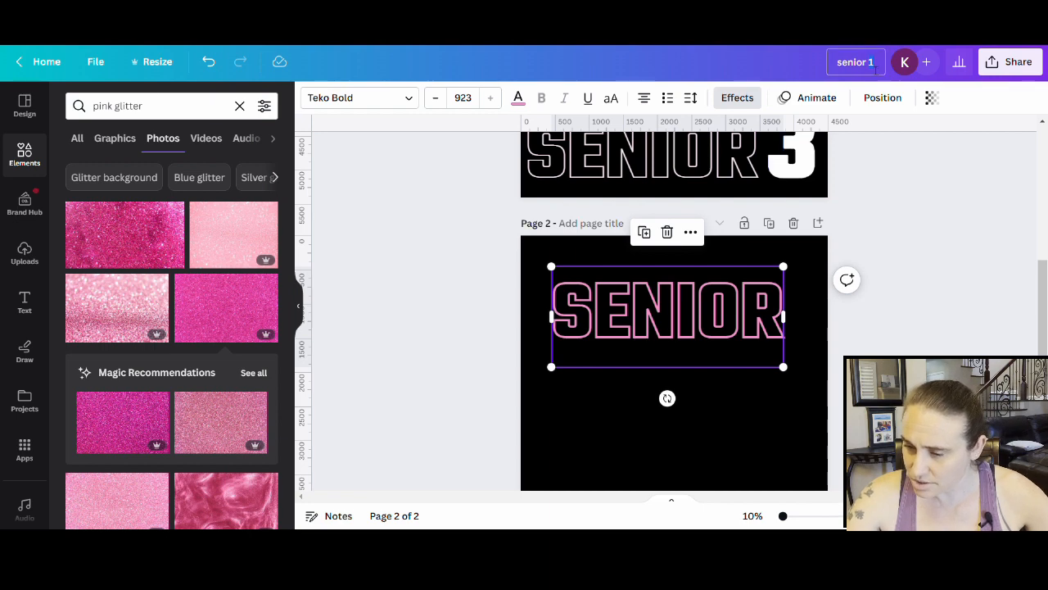
# Step: Rename the design as senior 2 and download only page 2 as a PNG with a transparent background
pyautogui.click(1011, 61)
pyautogui.click(811, 417)
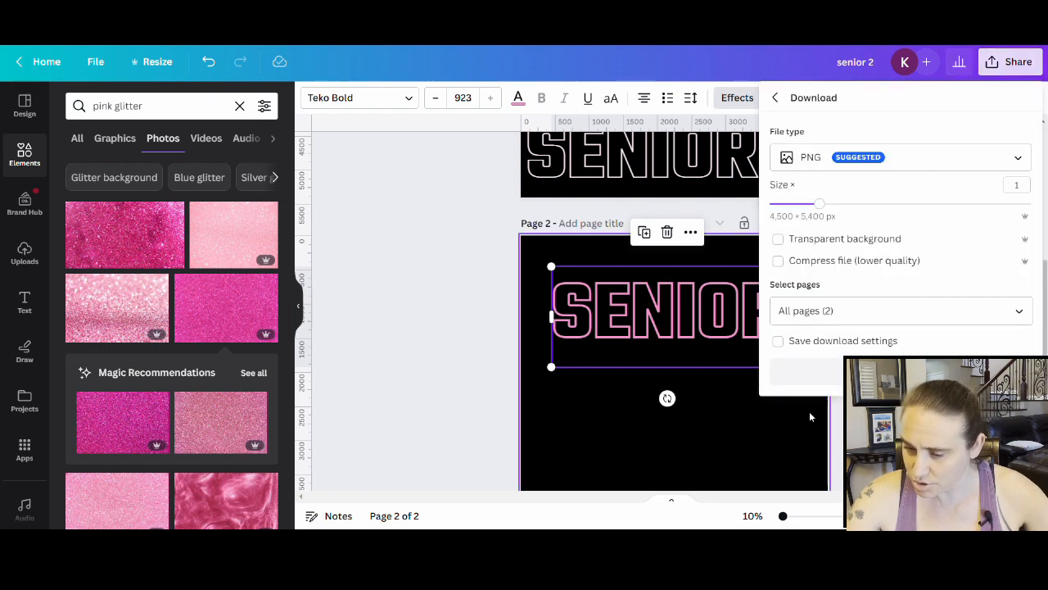
pyautogui.click(848, 246)
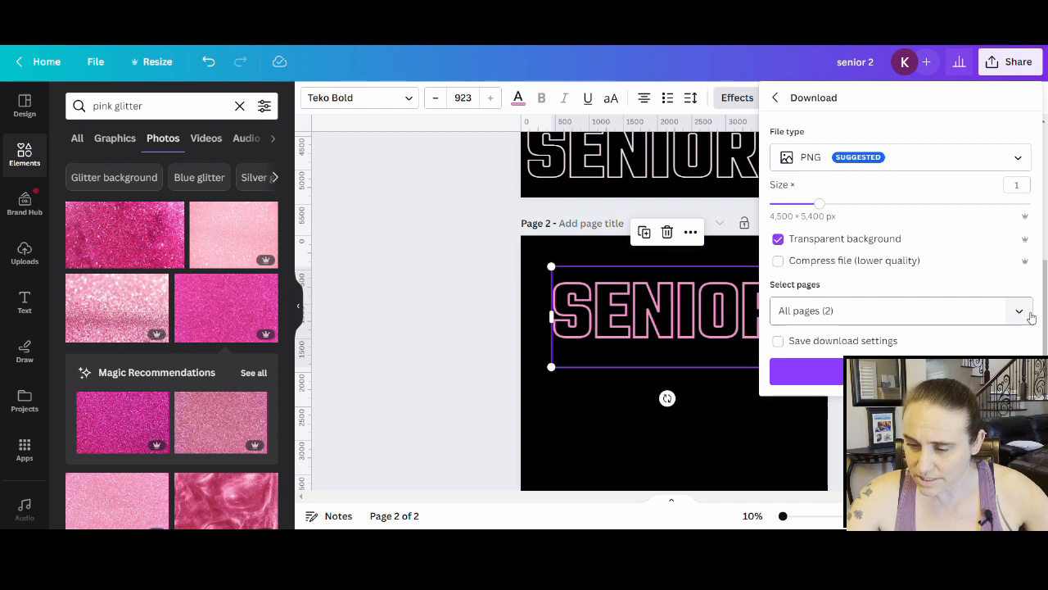
pyautogui.click(1019, 312)
pyautogui.click(1018, 388)
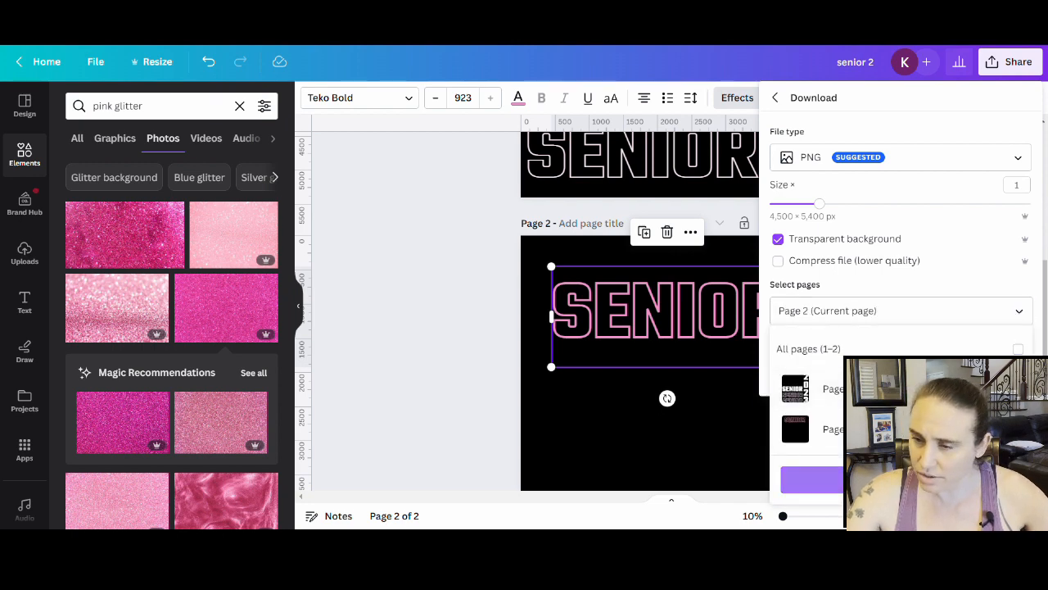
pyautogui.click(900, 479)
pyautogui.click(807, 371)
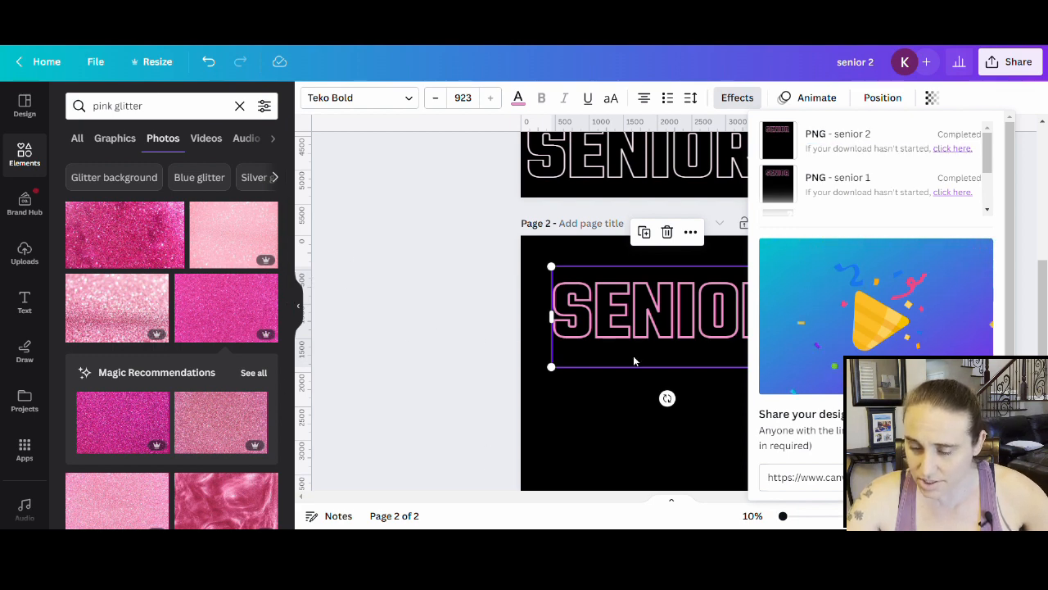
# Step: Replace the SENIOR on page 2 with the hollow SENIOR from directly below the solid one on page 1
pyautogui.click(654, 338)
pyautogui.press('Delete')
pyautogui.scroll(3, 645, 368)
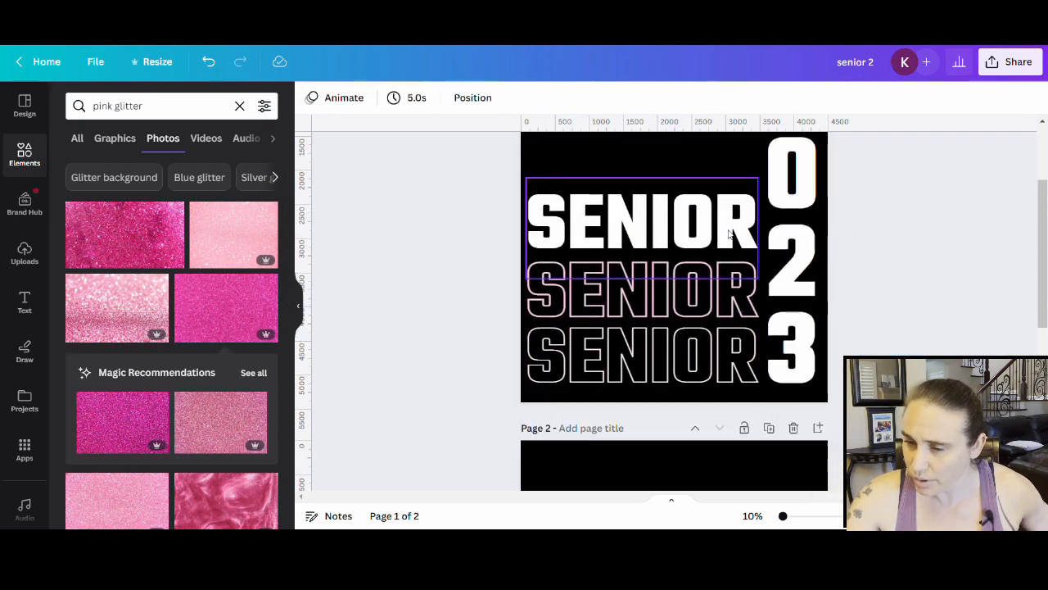
pyautogui.moveTo(679, 304); pyautogui.dragTo(712, 523)
pyautogui.scroll(-2, 617, 350)
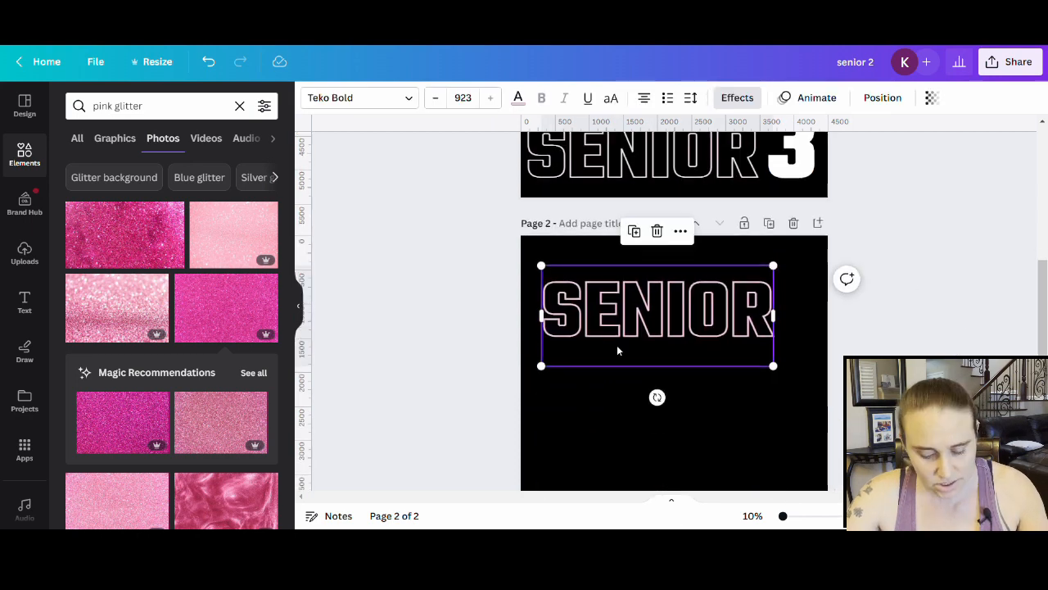
# Step: Rename the design as senior 3
pyautogui.click(640, 348)
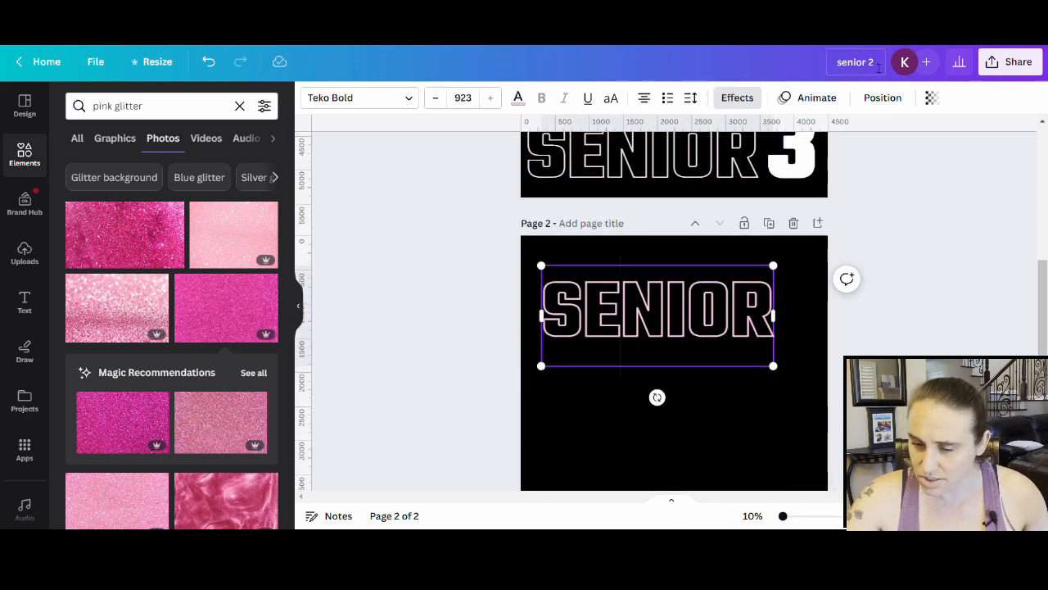
pyautogui.write('3')
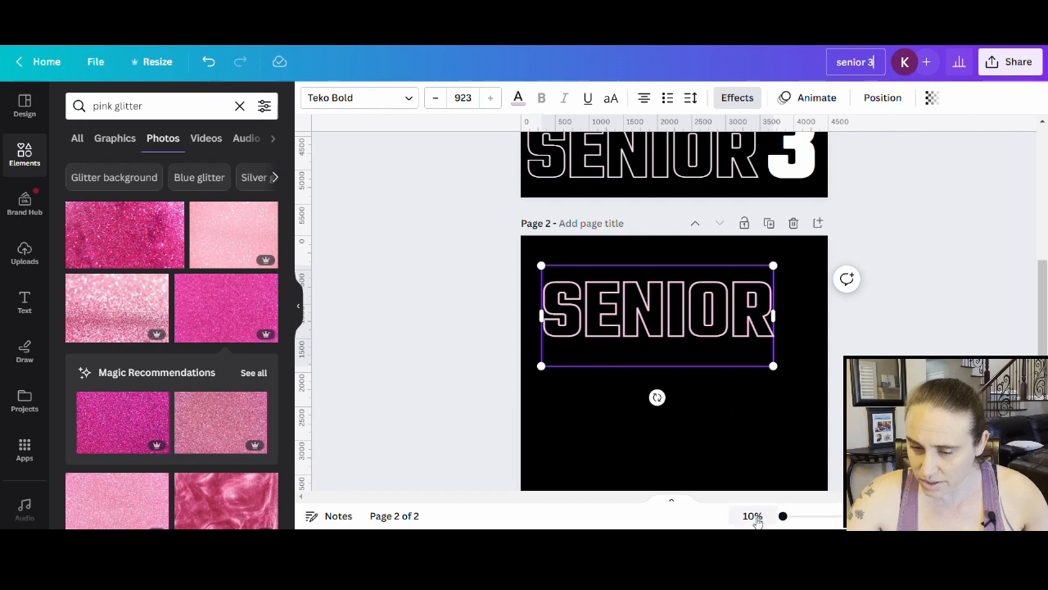
pyautogui.click(731, 449)
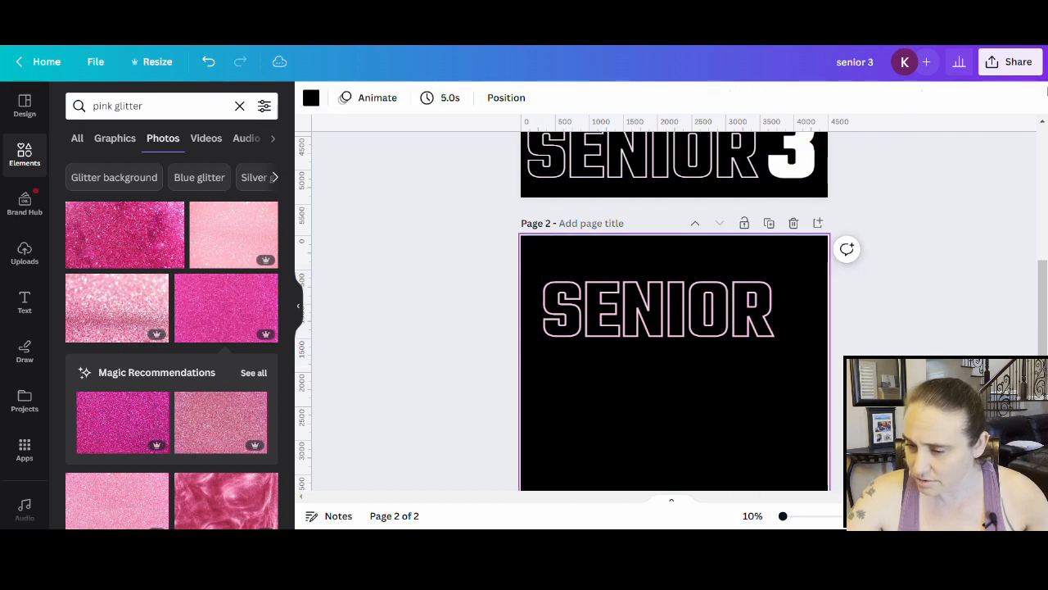
# Step: Download only page 2 of senior 3 as a PNG with a transparent background
pyautogui.click(1010, 61)
pyautogui.click(821, 411)
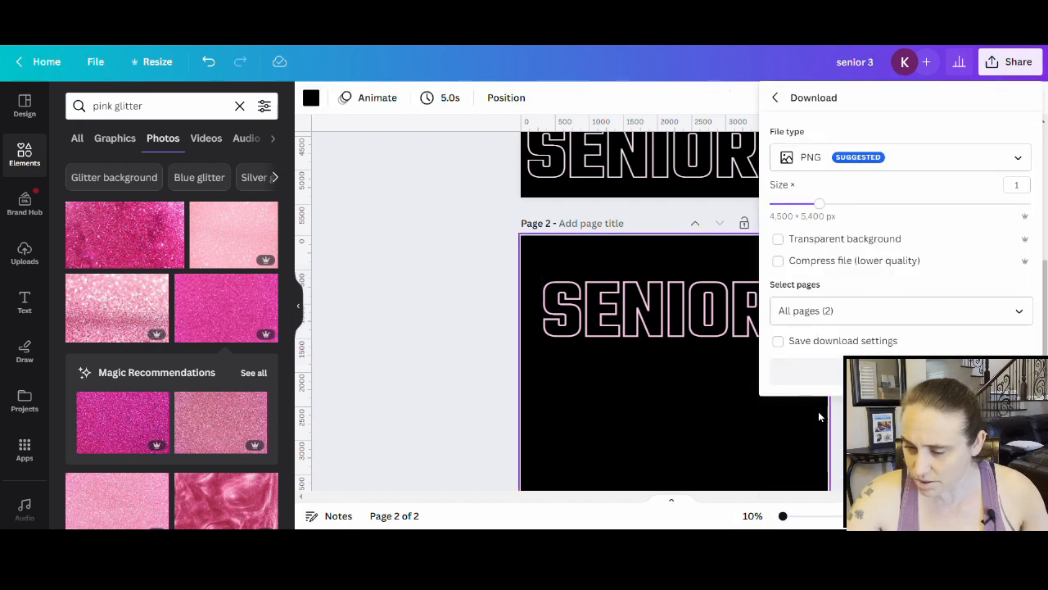
pyautogui.click(844, 239)
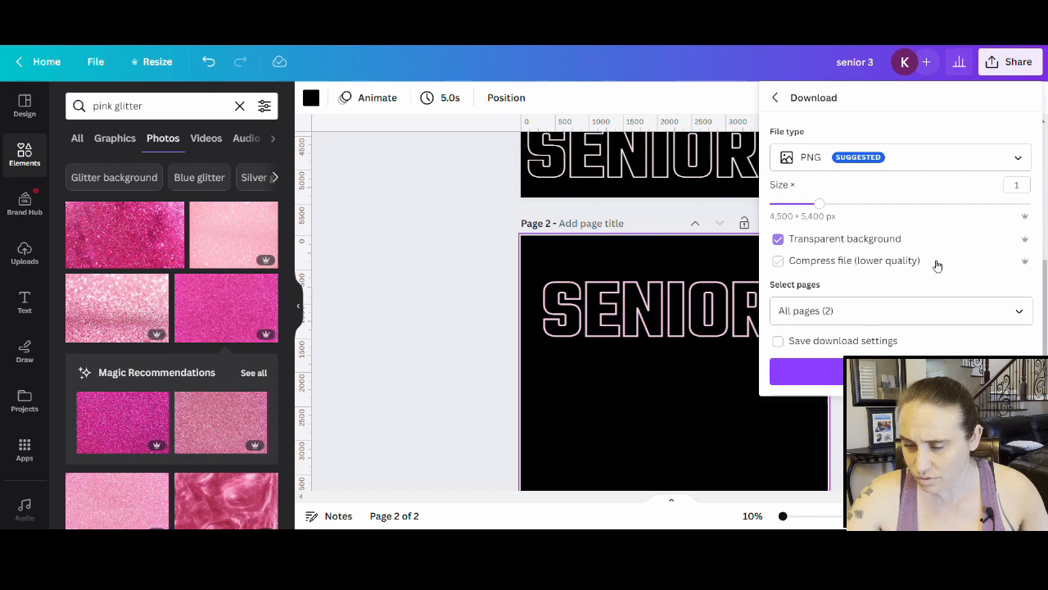
pyautogui.click(1013, 311)
pyautogui.click(901, 480)
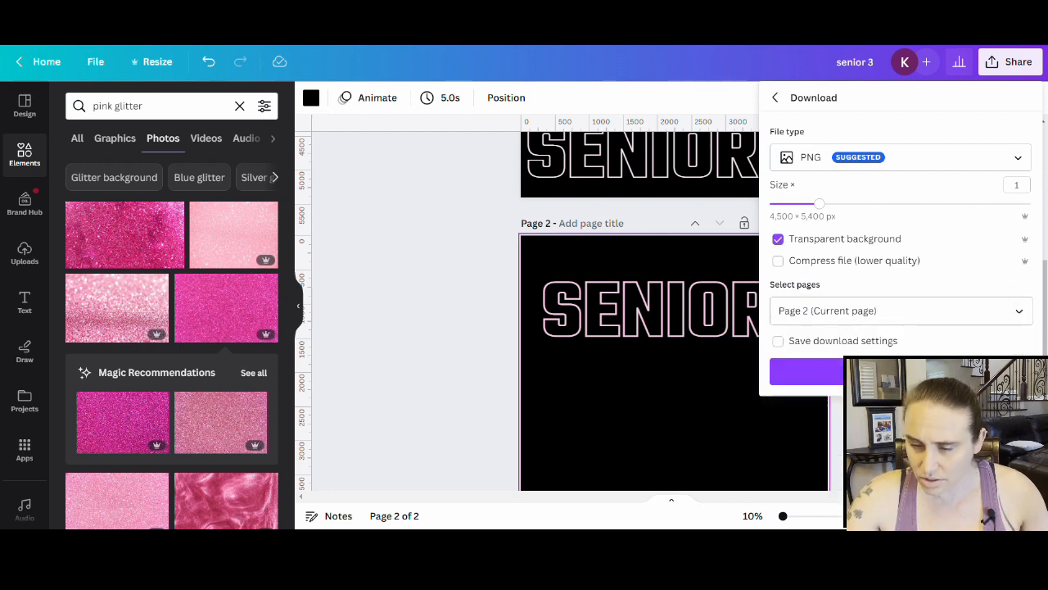
pyautogui.click(900, 373)
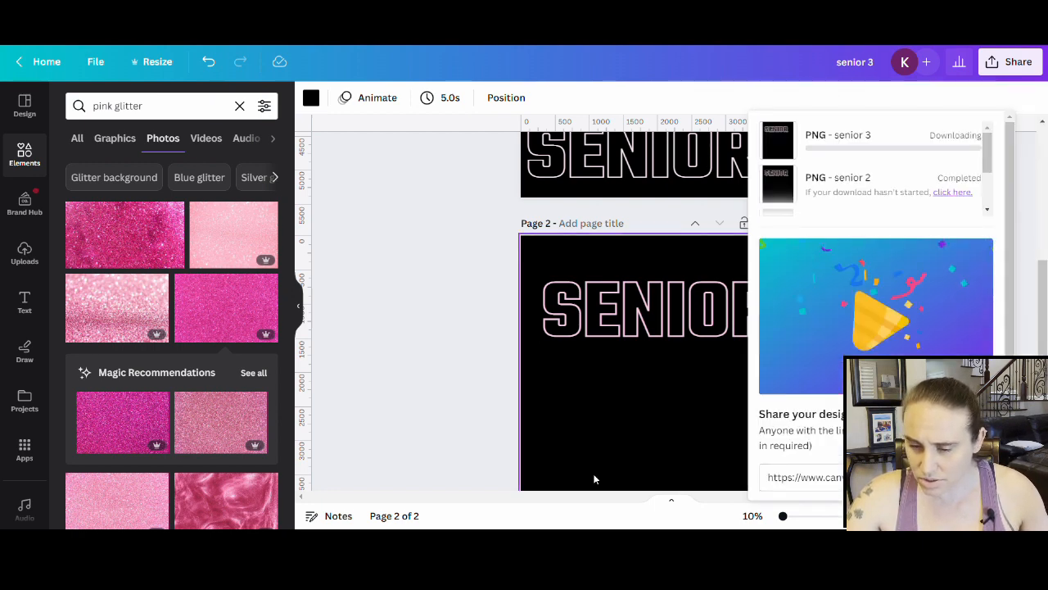
# Step: Replace the SENIOR on page 2 with the last hollow SENIOR from page 1 and rename the design as senior 4
pyautogui.click(639, 329)
pyautogui.press('Delete')
pyautogui.moveTo(684, 178); pyautogui.dragTo(709, 337)
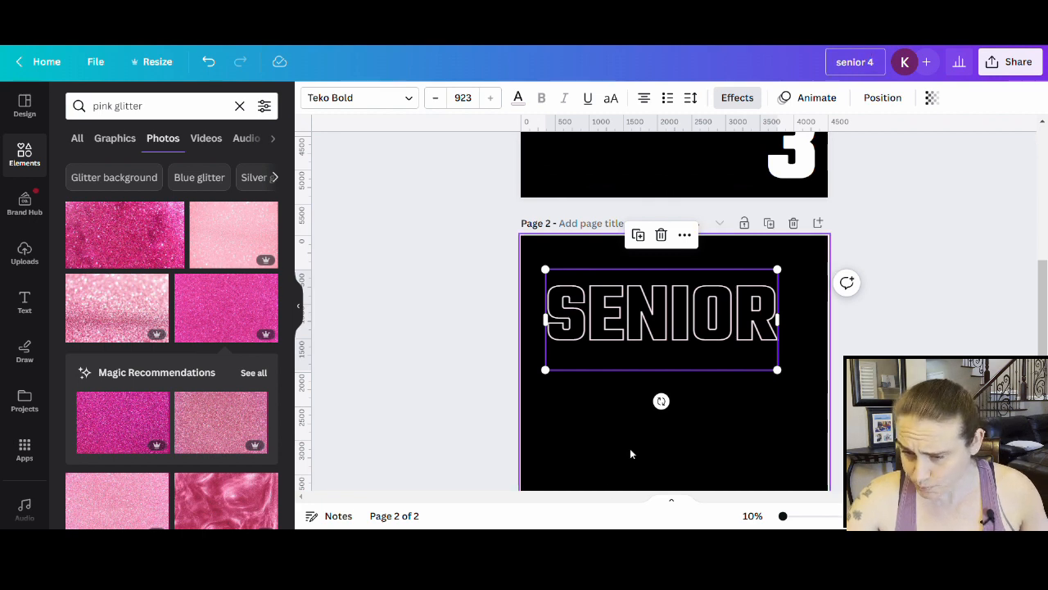
pyautogui.click(655, 393)
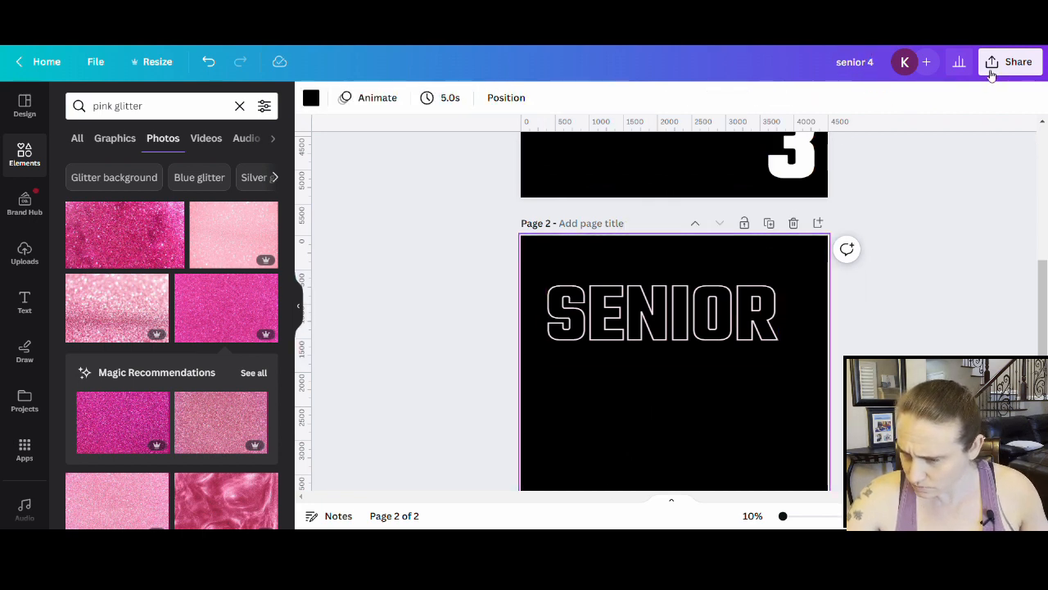
# Step: Download only page 2 of senior 4 as a PNG with a transparent background
pyautogui.click(991, 72)
pyautogui.click(807, 414)
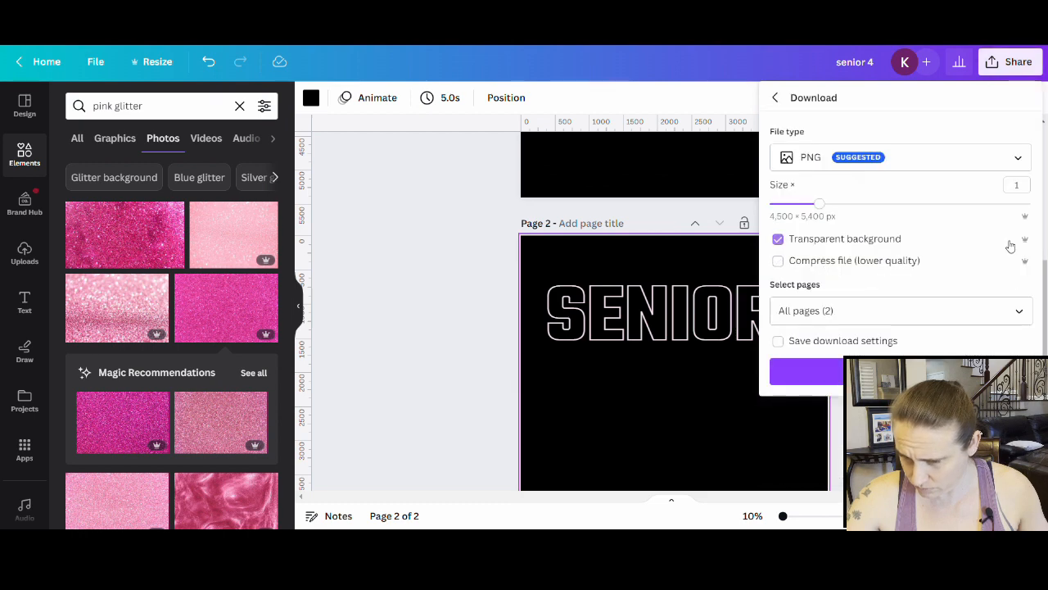
pyautogui.click(1020, 310)
pyautogui.click(1018, 349)
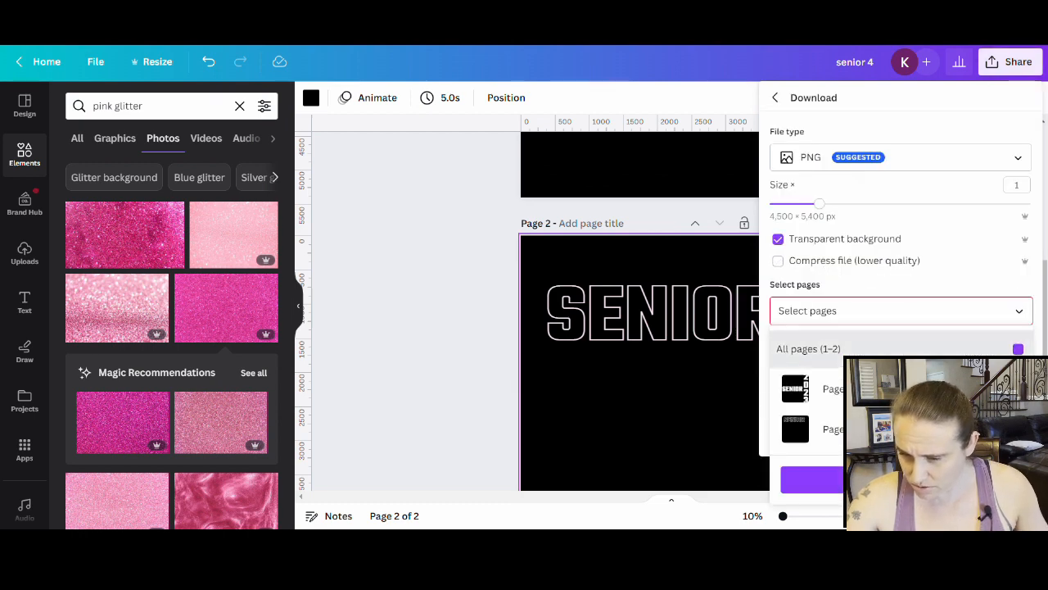
pyautogui.click(1019, 429)
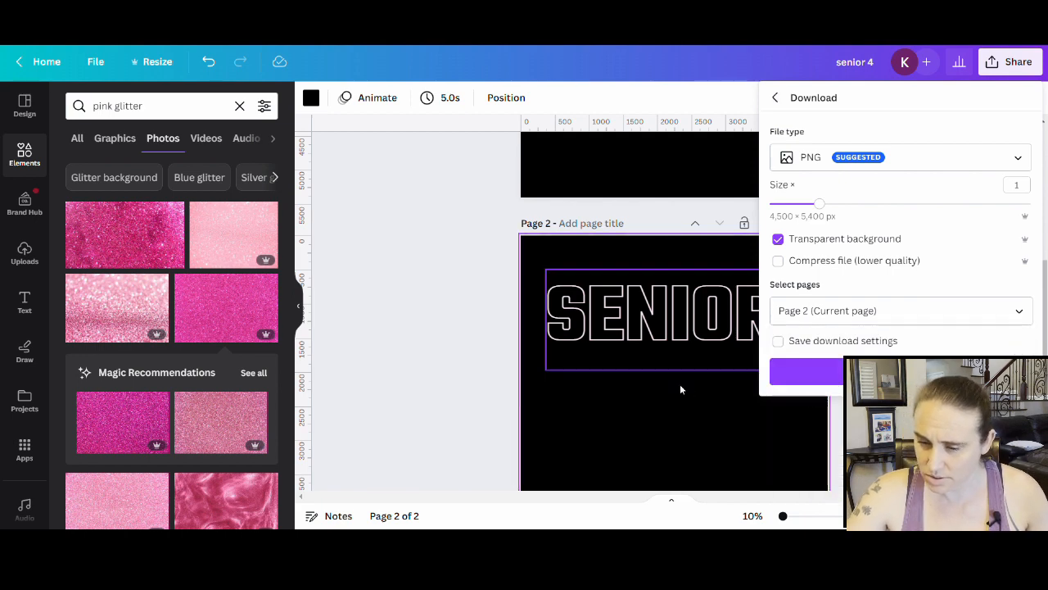
pyautogui.click(811, 370)
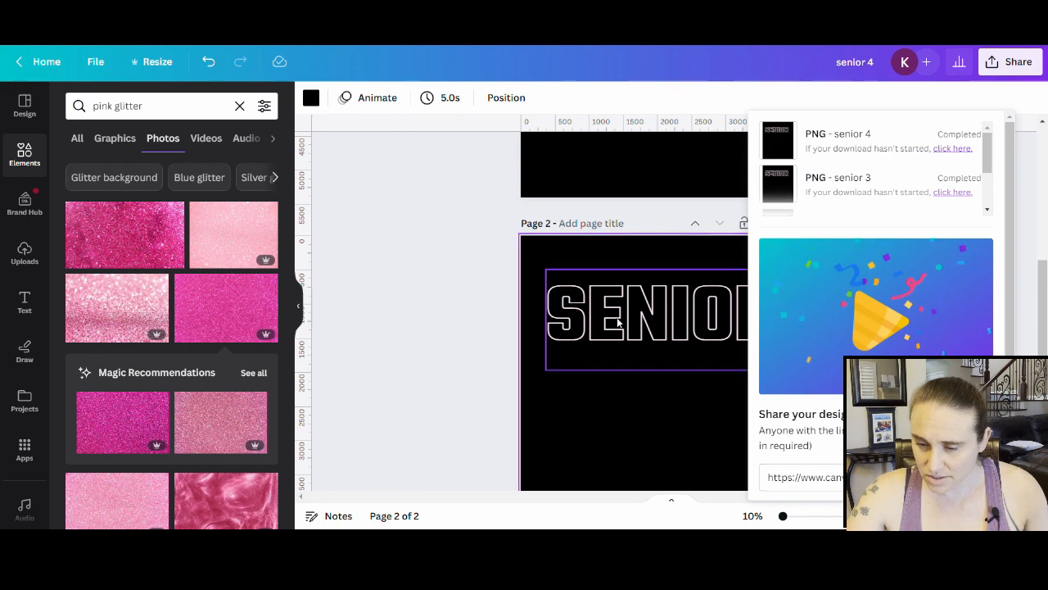
# Step: Delete the hollow SENIOR from page 2 and return to page 1
pyautogui.click(671, 360)
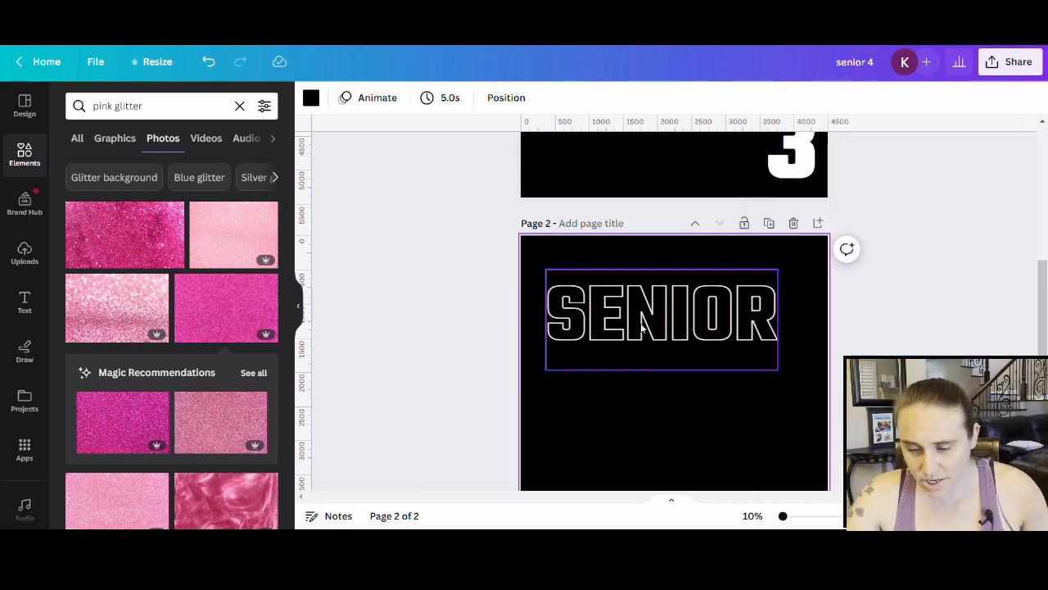
pyautogui.press('Delete')
pyautogui.scroll(5, 813, 422)
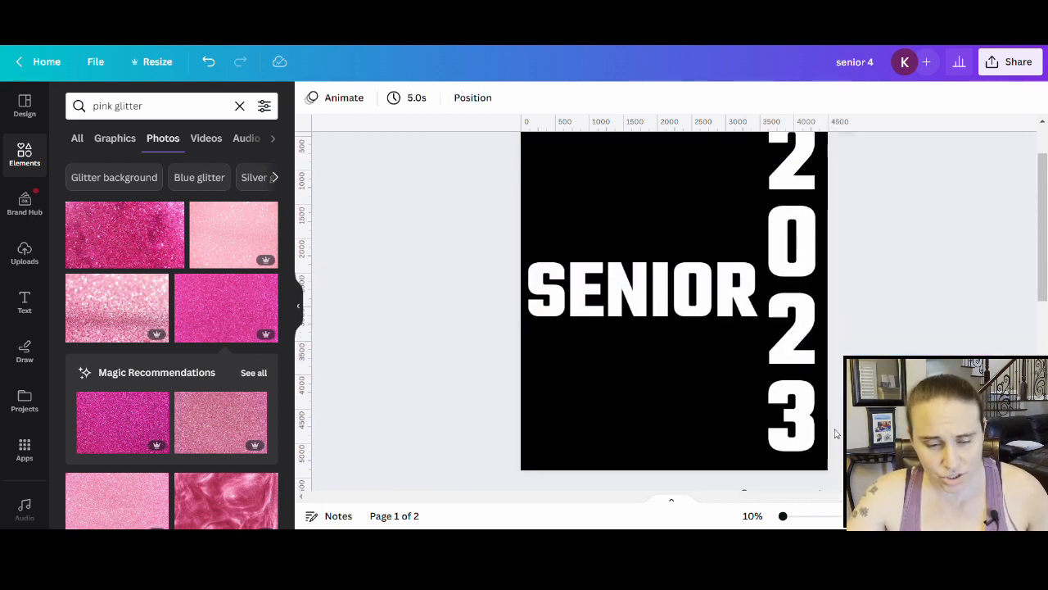
pyautogui.click(639, 254)
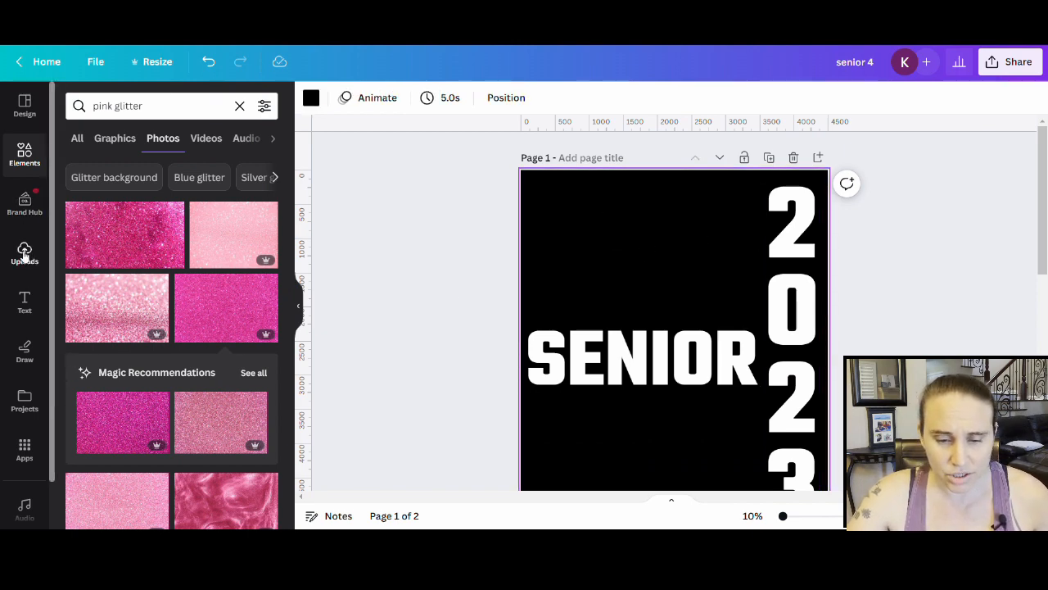
# Step: Add the uploaded image of the most vivid pink hollow SENIOR to page 1
pyautogui.click(26, 261)
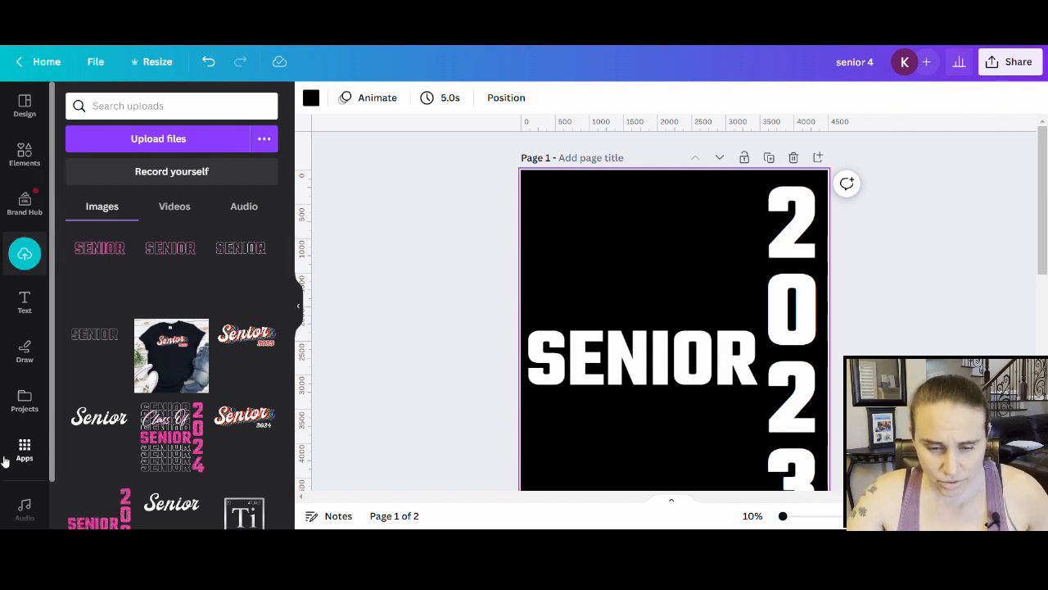
pyautogui.click(110, 271)
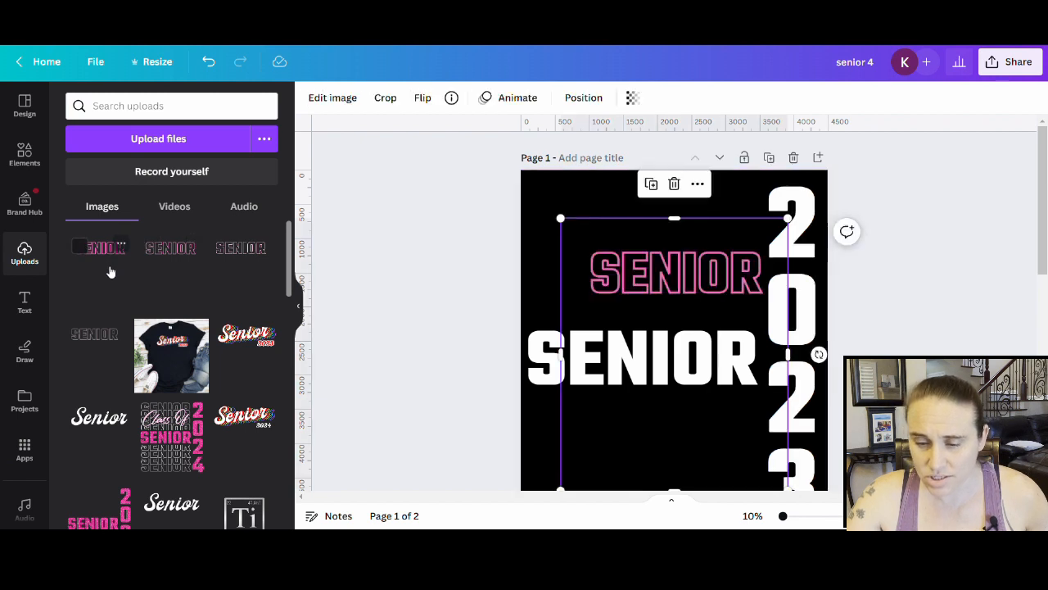
pyautogui.click(300, 308)
pyautogui.click(873, 323)
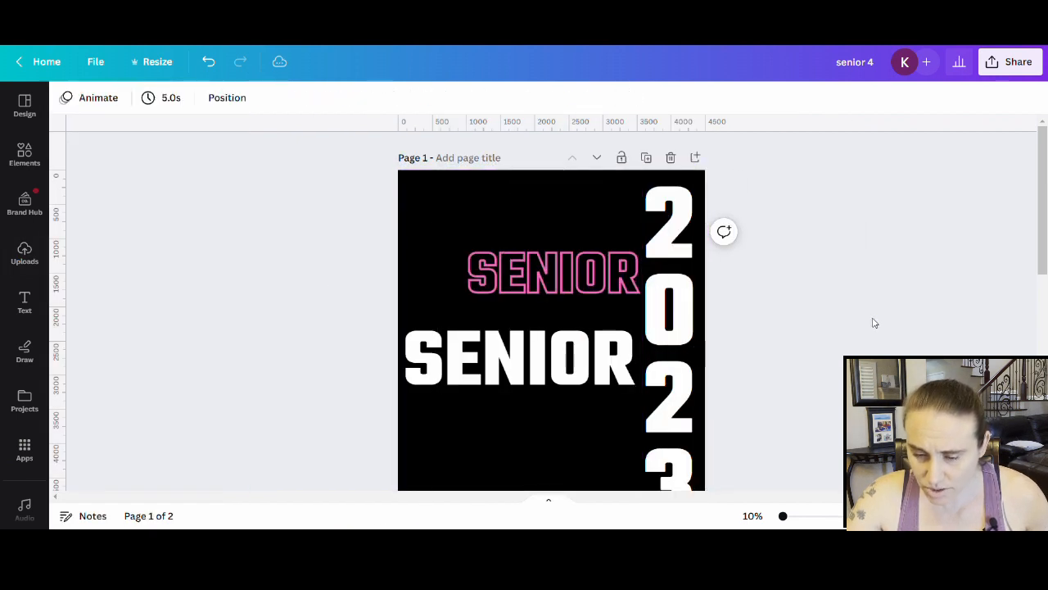
# Step: Crop off the empty area below the lettering of the pink SENIOR image and enlarge it to 4,500 px wide
pyautogui.scroll(-2, 613, 222)
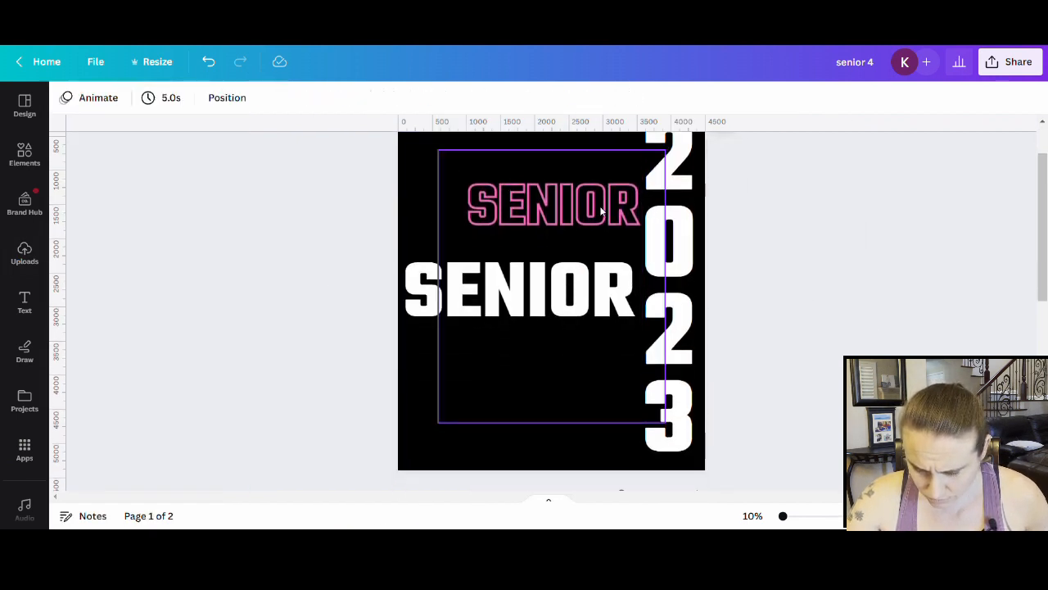
pyautogui.moveTo(600, 211); pyautogui.dragTo(566, 212)
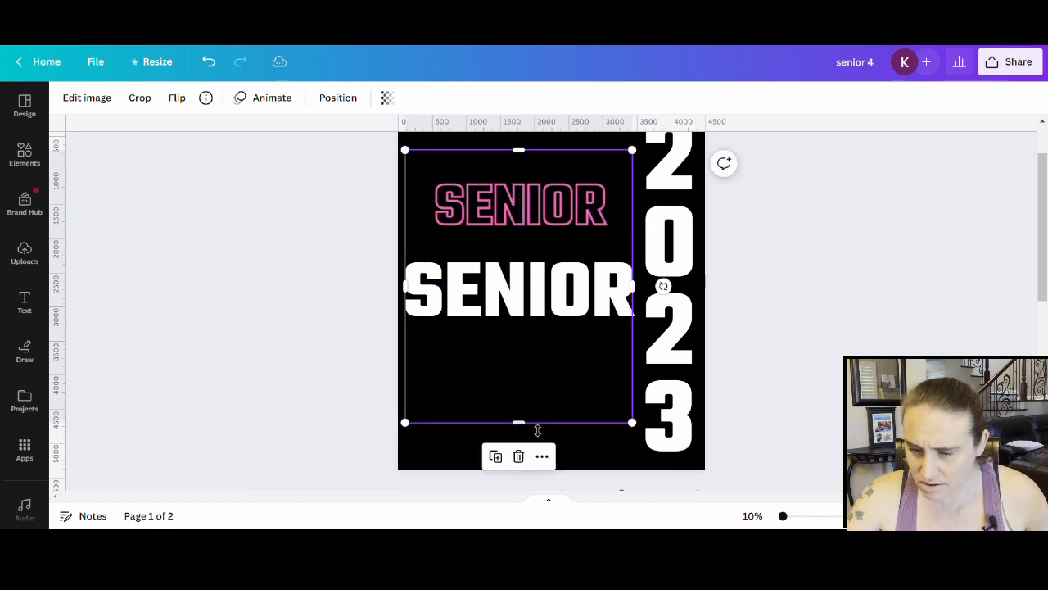
pyautogui.moveTo(536, 432); pyautogui.dragTo(555, 248)
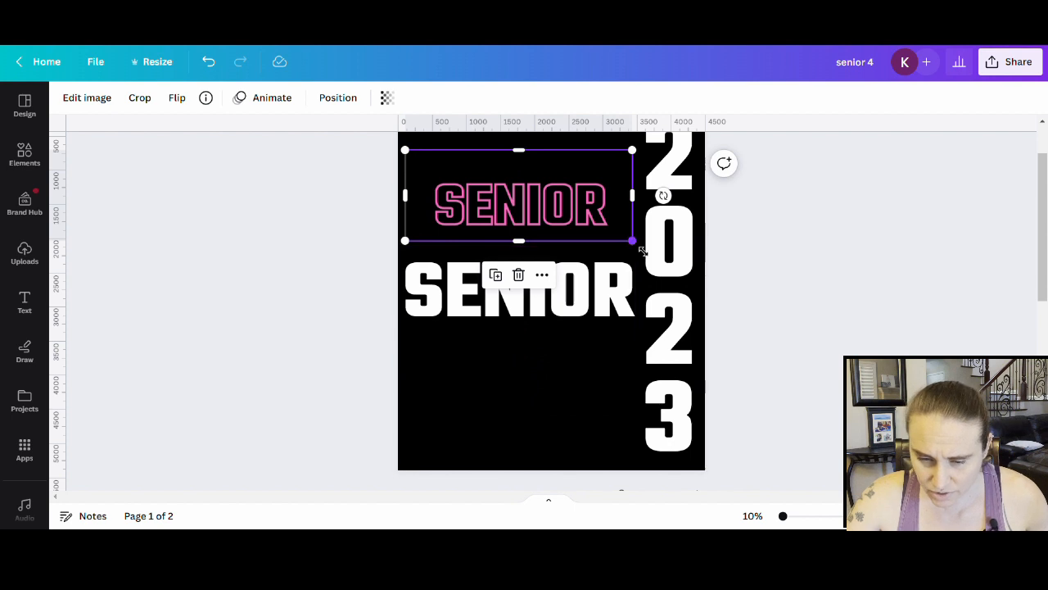
pyautogui.moveTo(636, 250); pyautogui.dragTo(700, 317)
pyautogui.moveTo(406, 271); pyautogui.dragTo(405, 280)
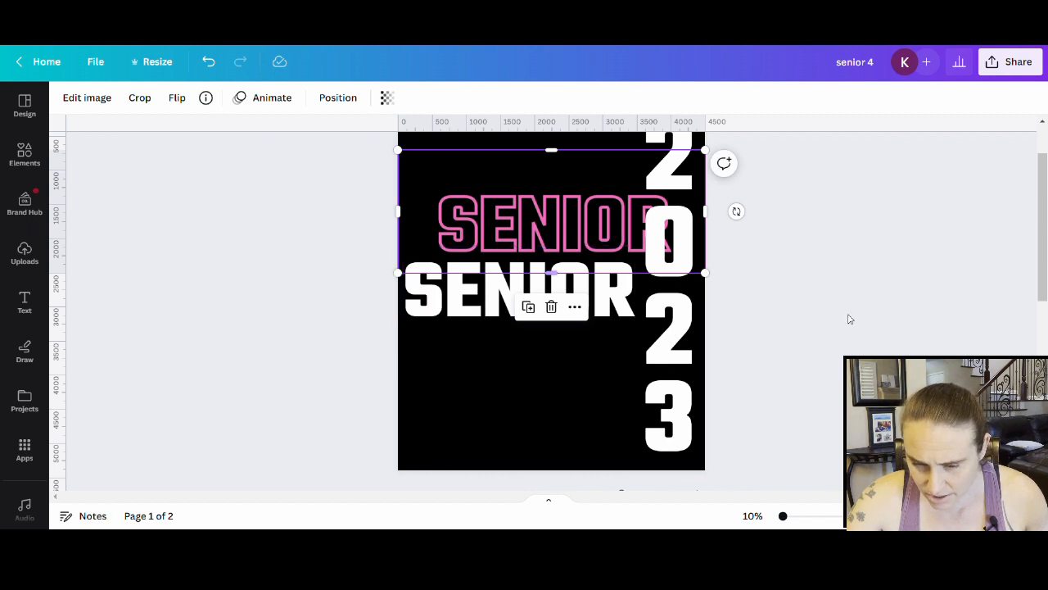
# Step: Position the pink hollow SENIOR directly above the solid white SENIOR and place a duplicate of it directly below
pyautogui.click(836, 285)
pyautogui.moveTo(521, 221); pyautogui.dragTo(488, 229)
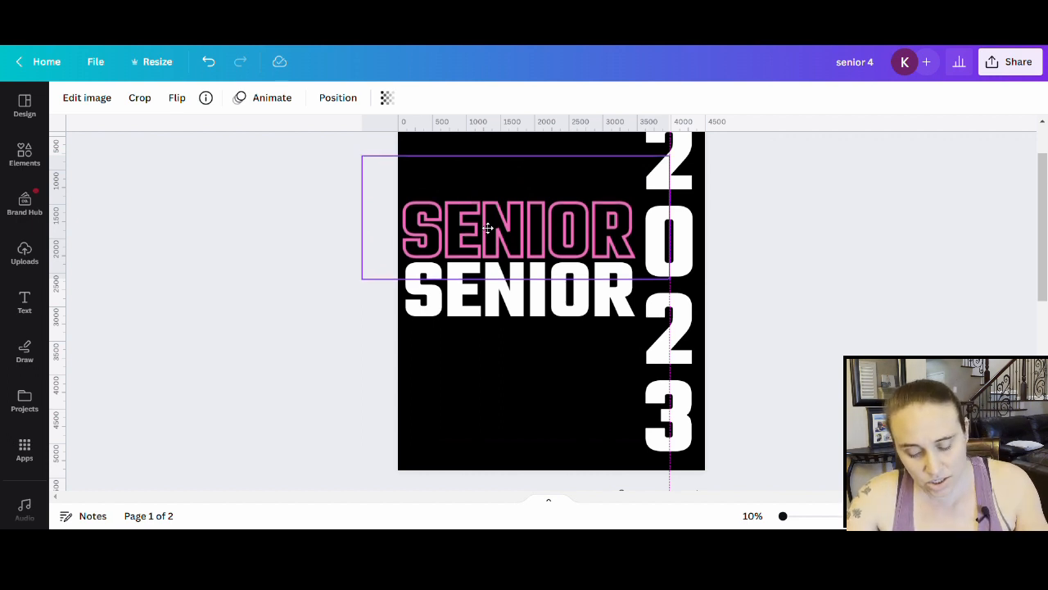
pyautogui.moveTo(488, 228); pyautogui.dragTo(513, 341)
# Step: Crop the upper pink SENIOR to its top half and the lower pink SENIOR to its bottom half
pyautogui.click(524, 233)
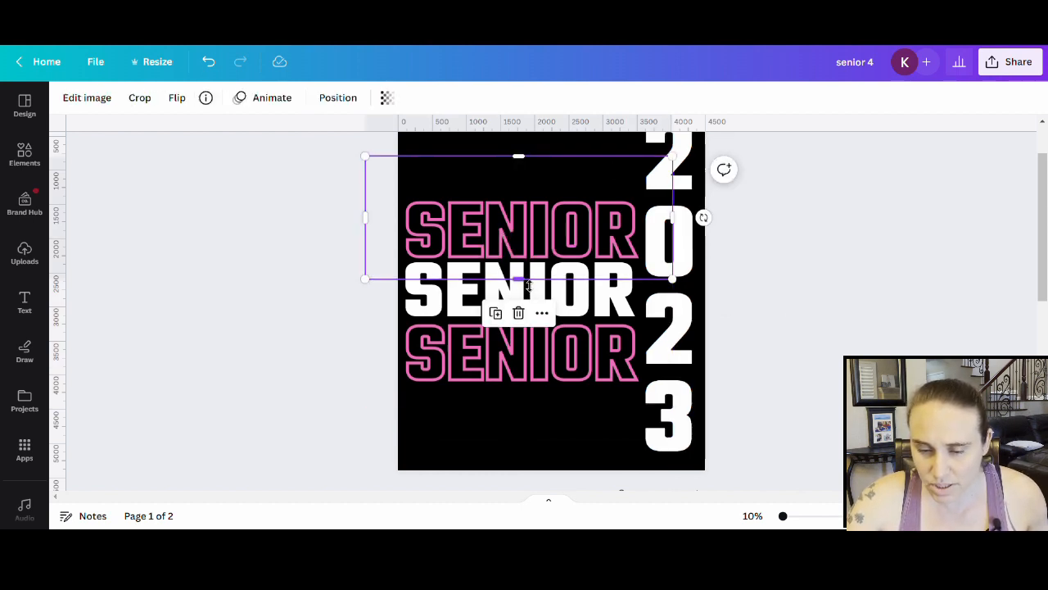
pyautogui.moveTo(529, 285); pyautogui.dragTo(533, 238)
pyautogui.click(551, 336)
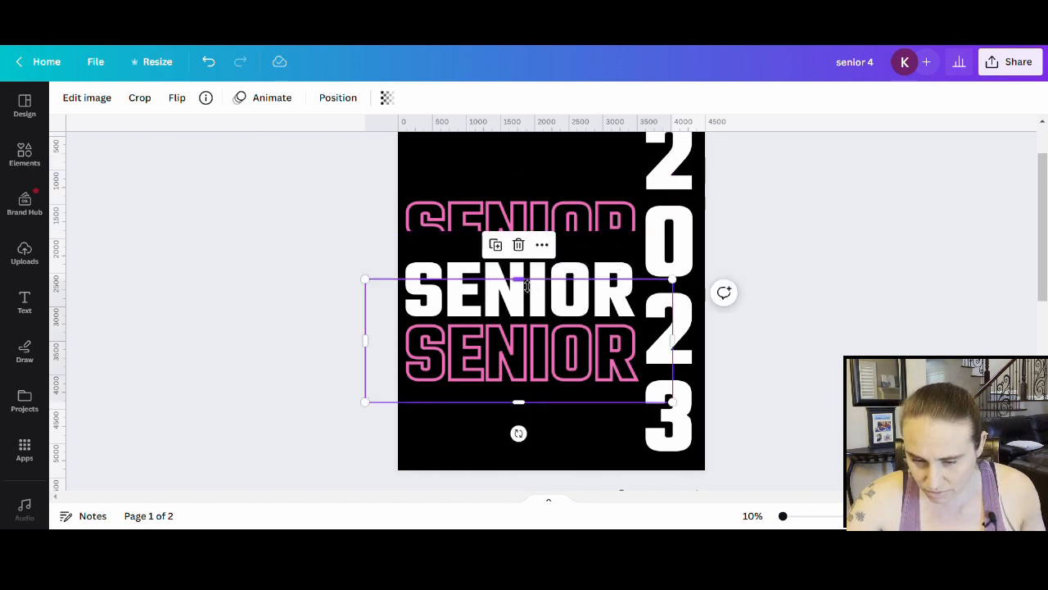
pyautogui.moveTo(525, 282); pyautogui.dragTo(527, 361)
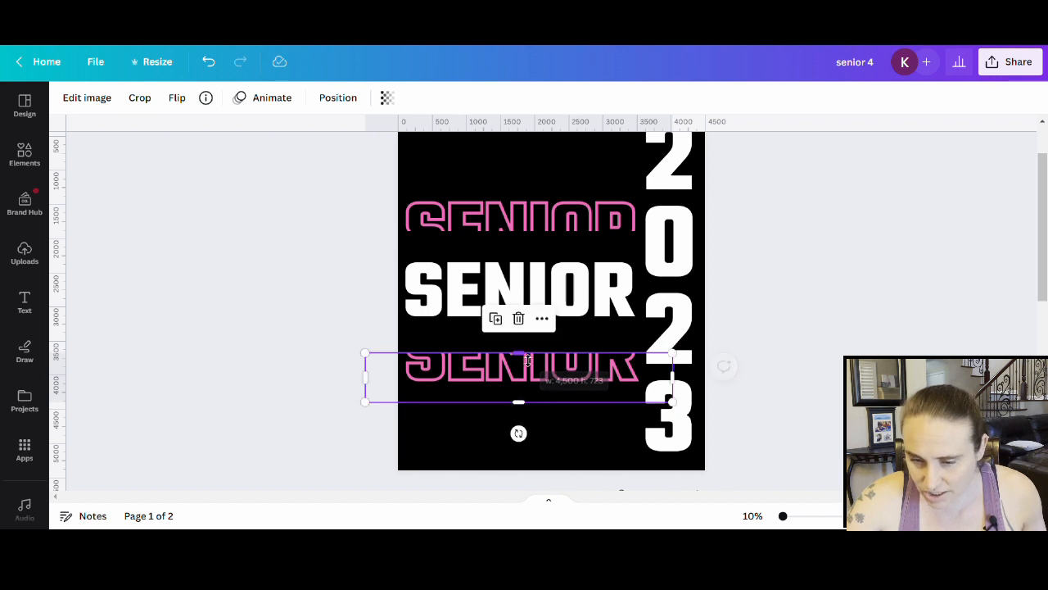
pyautogui.click(918, 347)
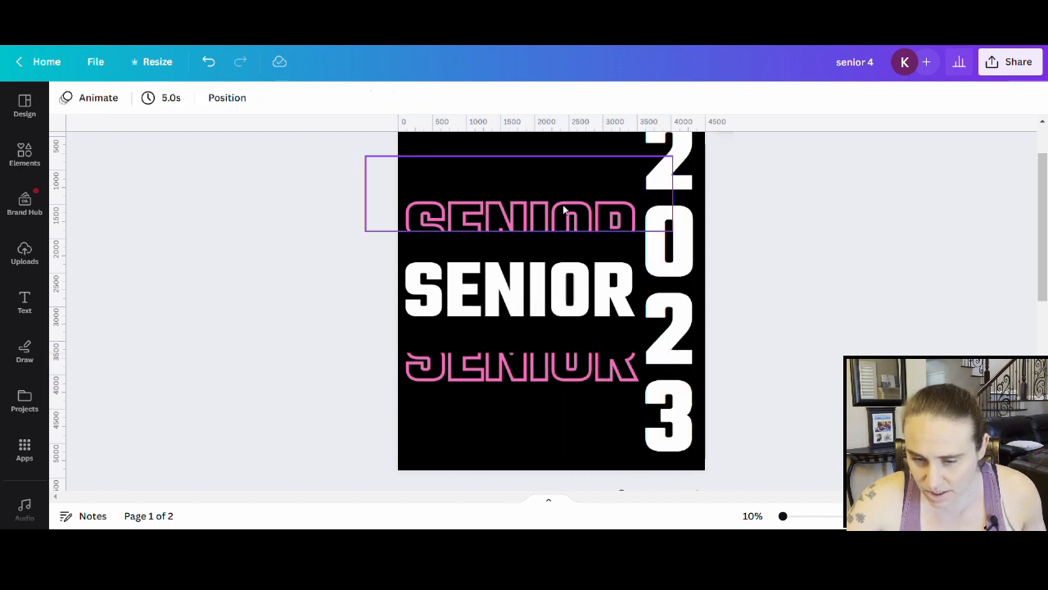
# Step: Move both cropped pink SENIOR halves up against the top and bottom edges of the solid white SENIOR
pyautogui.moveTo(565, 211); pyautogui.dragTo(566, 238)
pyautogui.click(726, 300)
pyautogui.moveTo(540, 373); pyautogui.dragTo(550, 351)
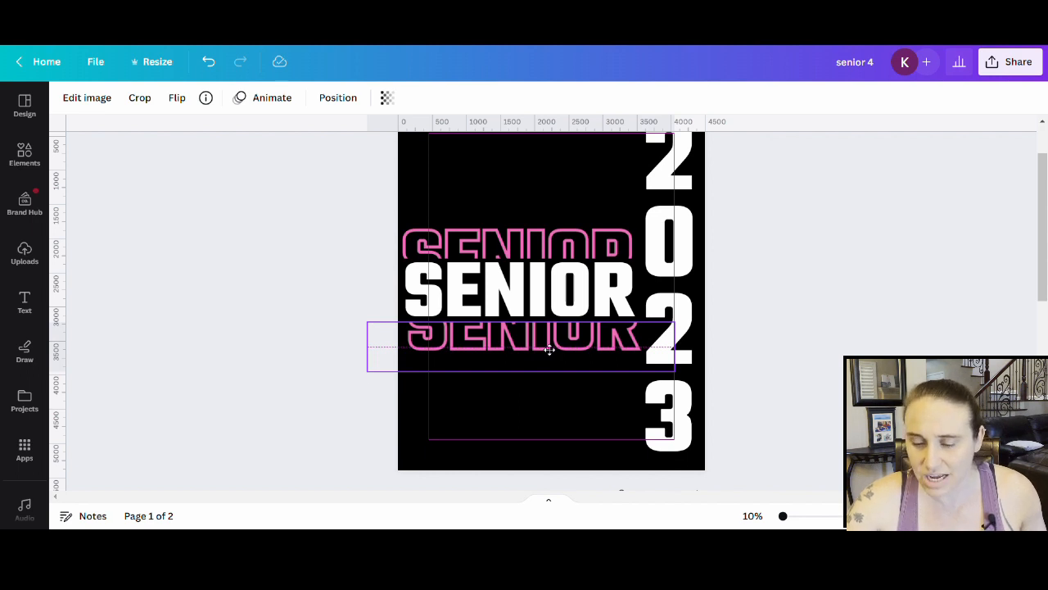
pyautogui.moveTo(550, 350); pyautogui.dragTo(546, 348)
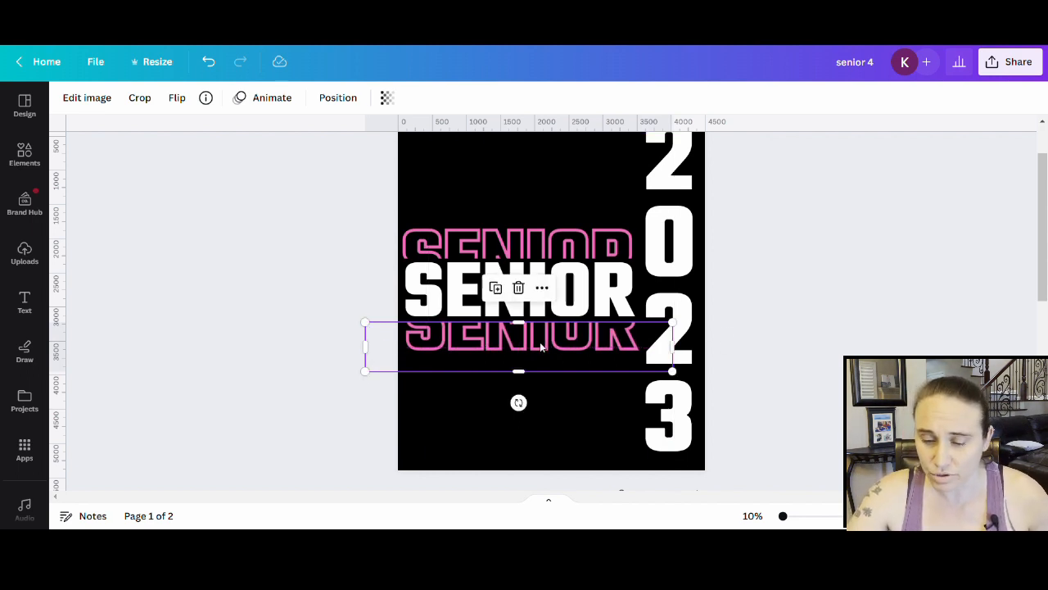
pyautogui.click(900, 335)
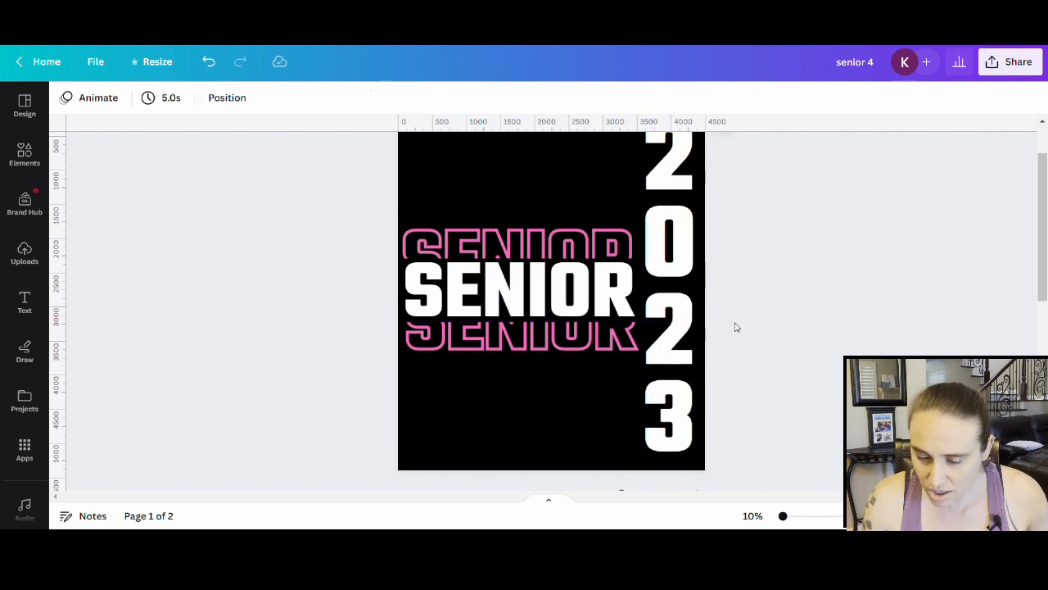
# Step: Nudge the lower pink SENIOR half slightly left and up to align it with the solid SENIOR
pyautogui.click(596, 350)
pyautogui.press('Left')
pyautogui.press('Left')
pyautogui.press('Left')
pyautogui.press('Left')
pyautogui.press('Left')
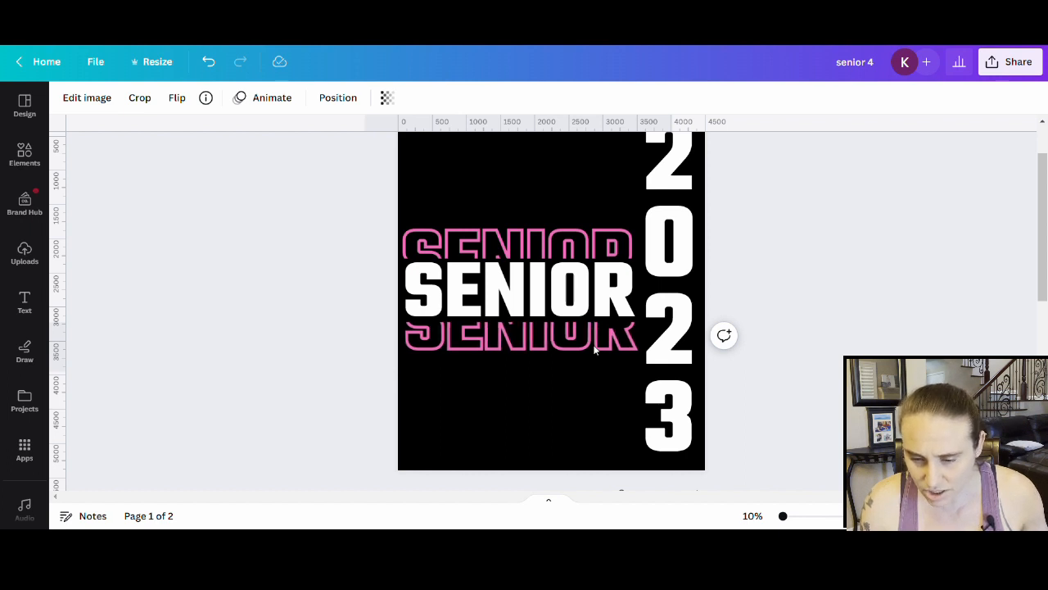
pyautogui.press('Left')
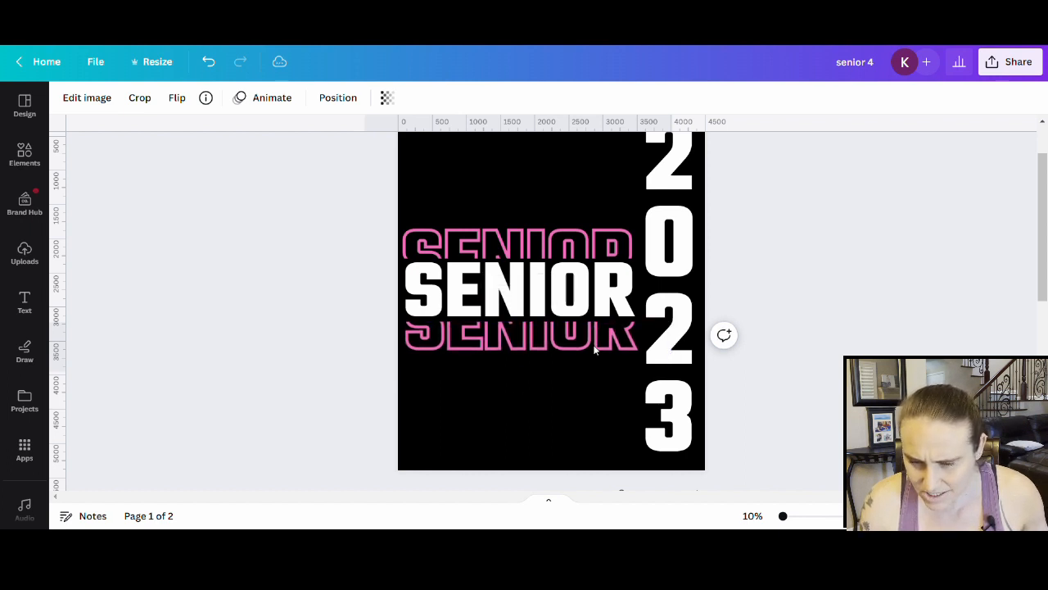
pyautogui.press('Up')
pyautogui.press('Up')
pyautogui.press('Up')
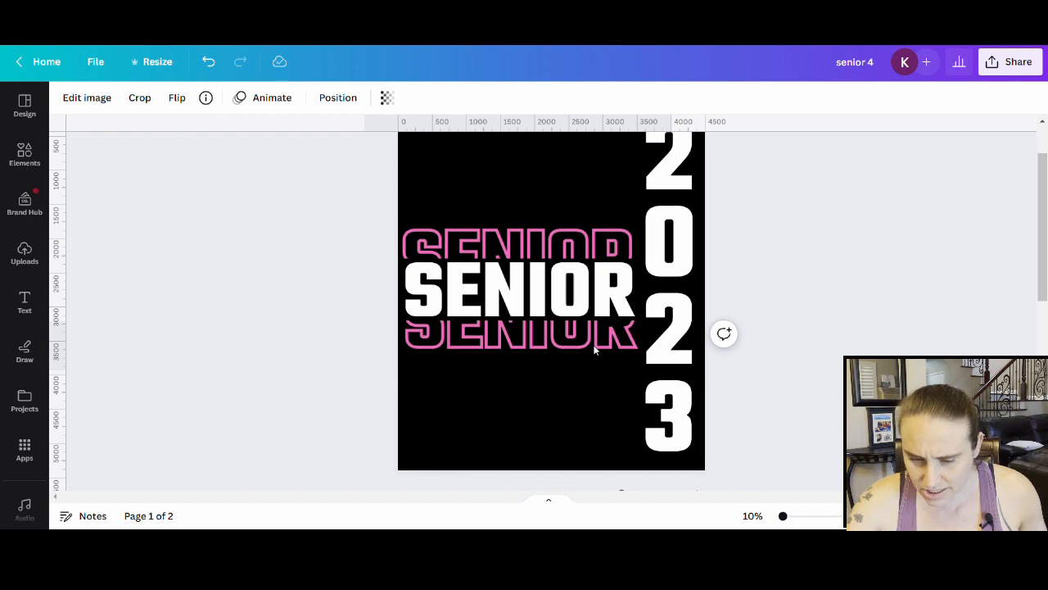
pyautogui.press('Left')
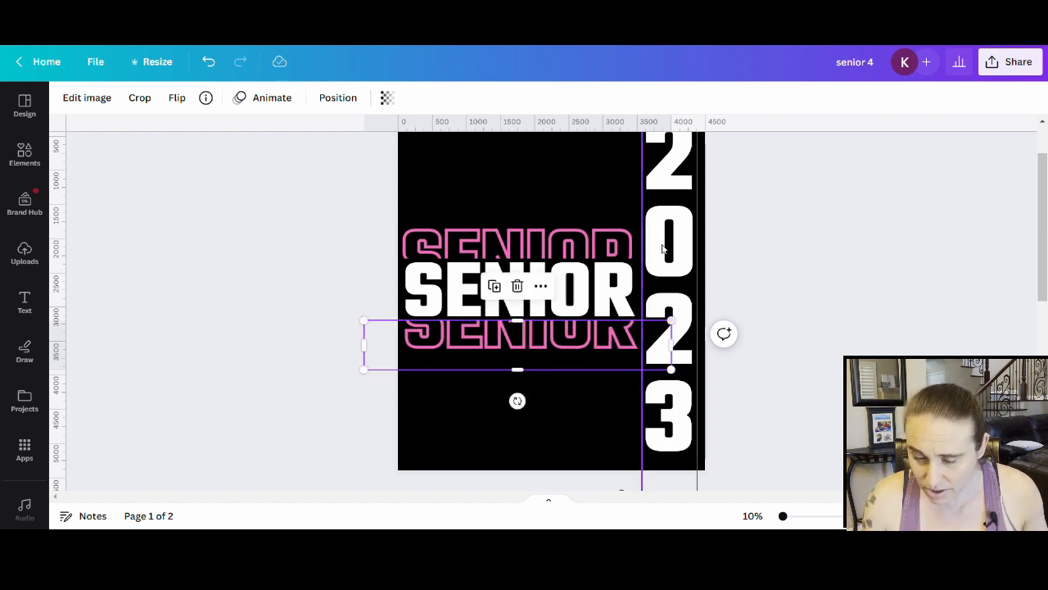
pyautogui.click(875, 330)
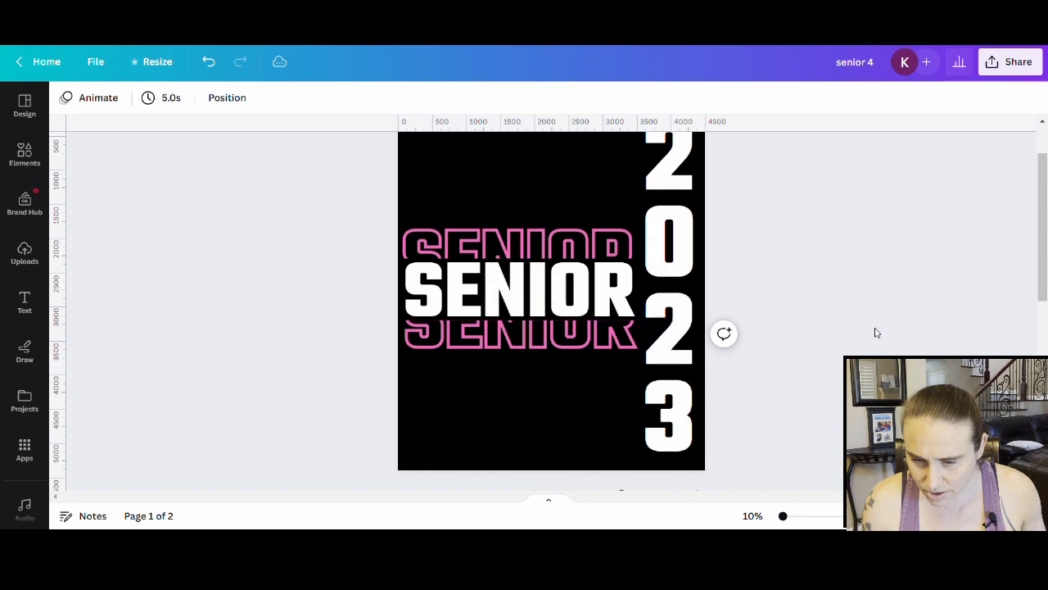
# Step: Nudge the upper pink SENIOR half slightly down and right to align it with the solid white SENIOR
pyautogui.click(567, 226)
pyautogui.press('Down')
pyautogui.press('Down')
pyautogui.press('Down')
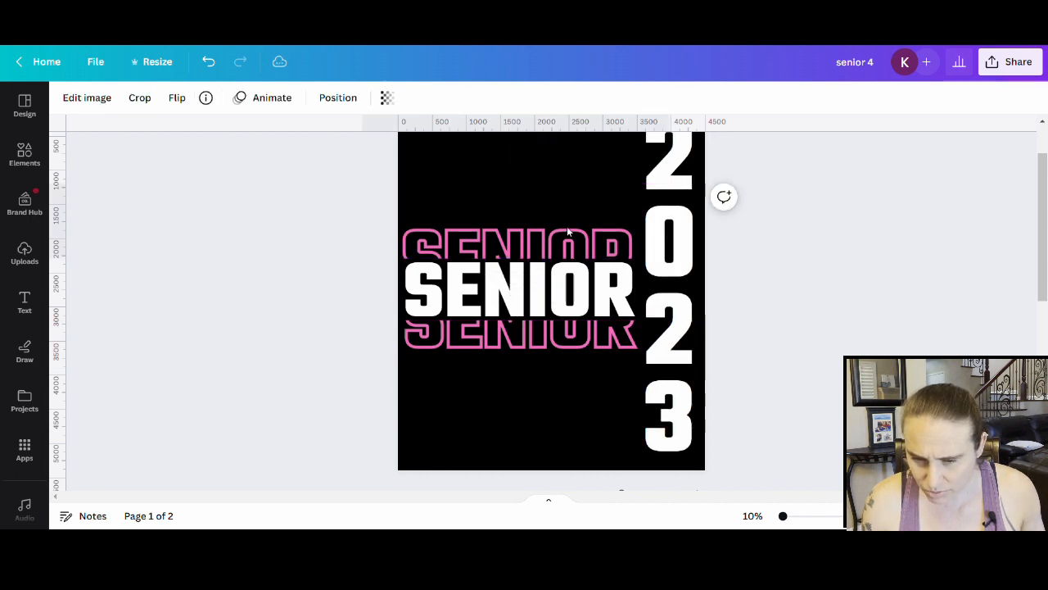
pyautogui.press('Right')
pyautogui.press('Right')
pyautogui.press('Right')
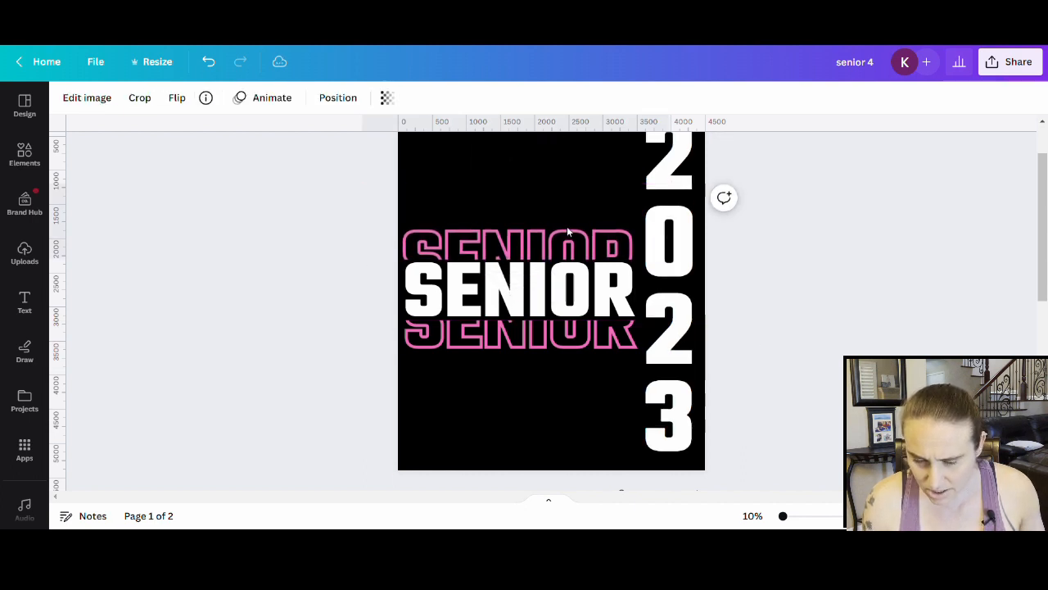
pyautogui.press('Right')
pyautogui.press('Right')
pyautogui.press('Right')
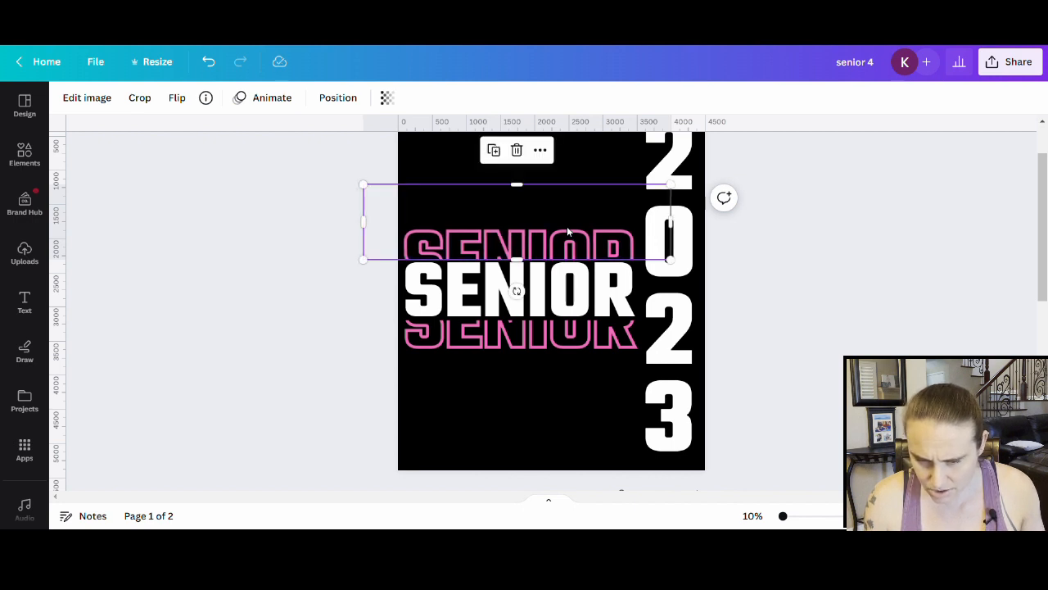
pyautogui.press('Right')
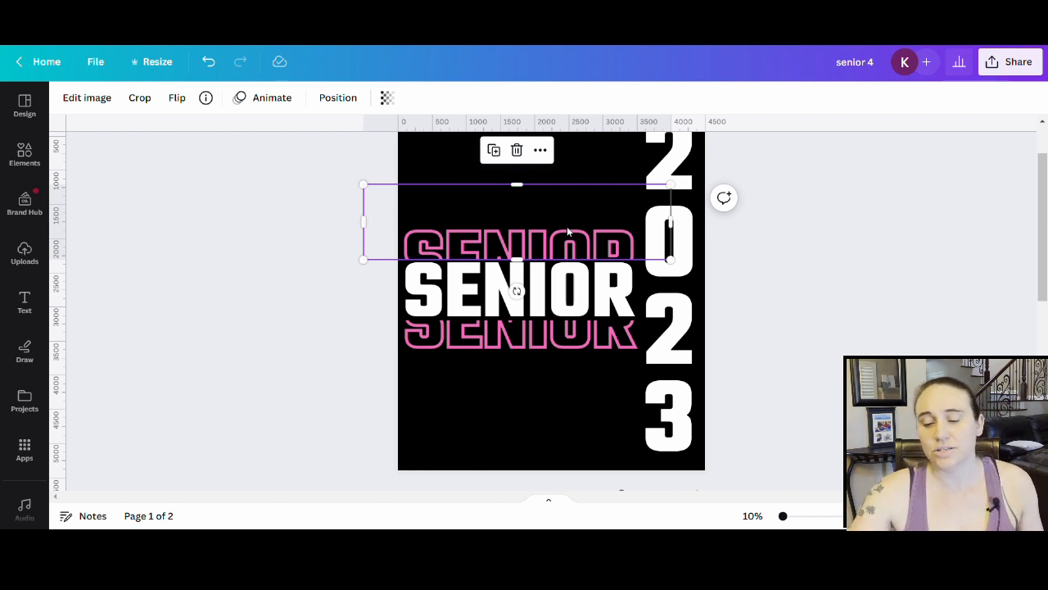
pyautogui.click(882, 313)
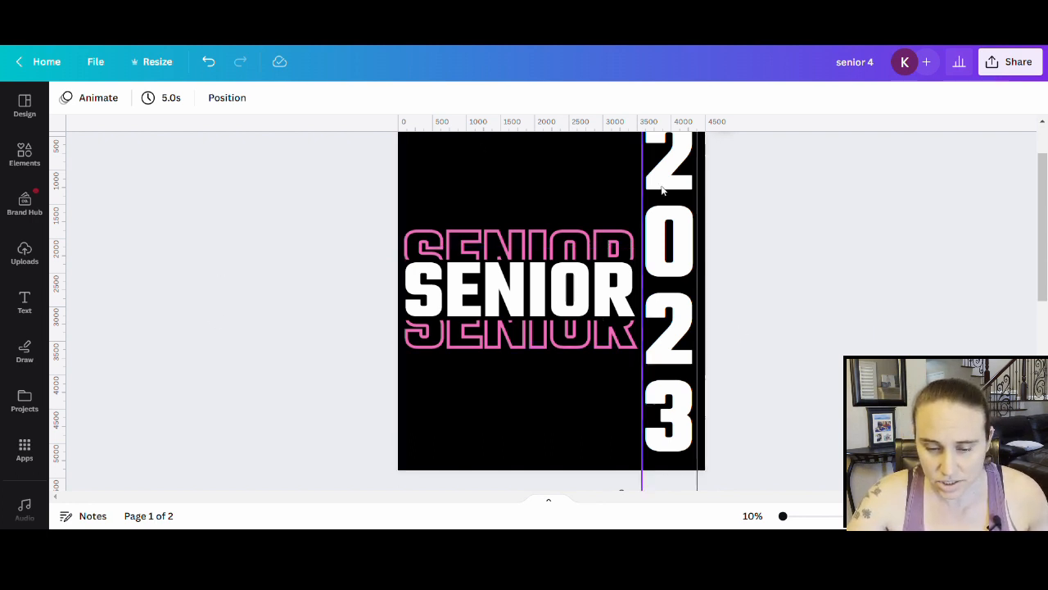
# Step: Add the uploaded lighter pink hollow SENIOR image to page 1 and crop away the empty area below its lettering
pyautogui.click(25, 254)
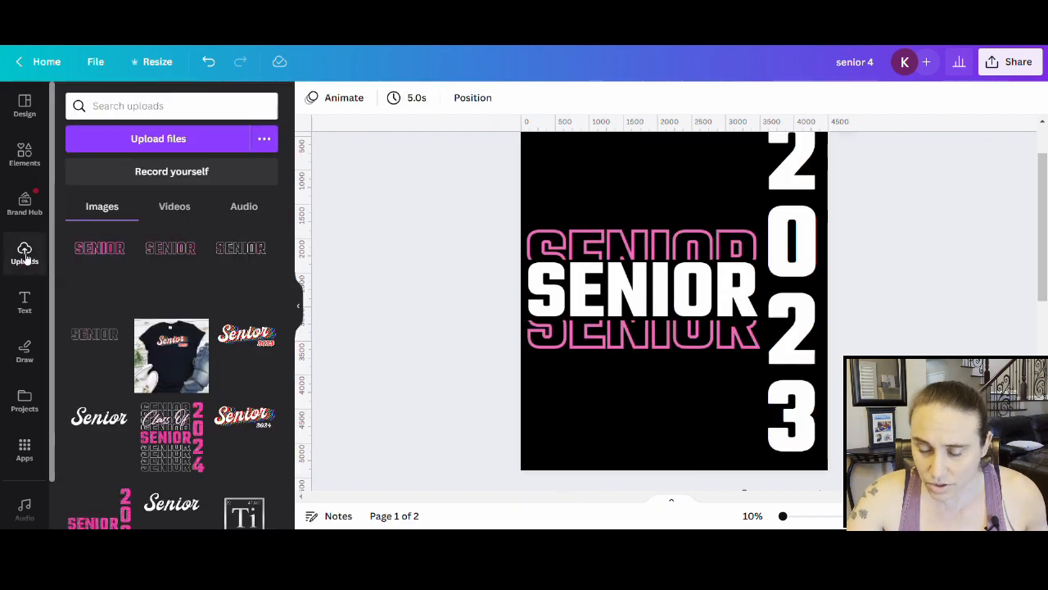
pyautogui.click(173, 251)
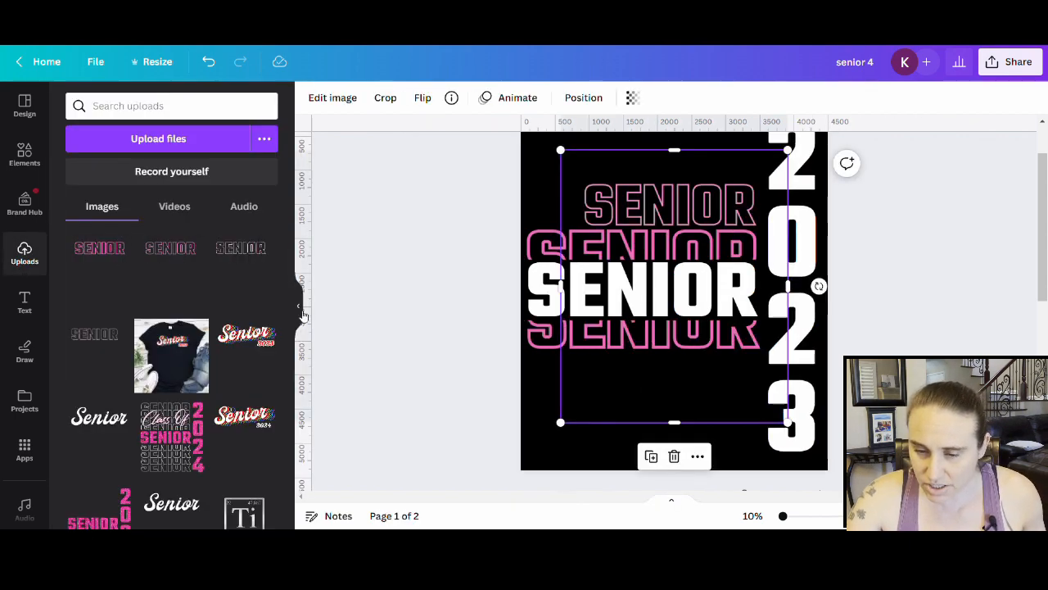
pyautogui.click(298, 305)
pyautogui.click(512, 446)
pyautogui.click(529, 200)
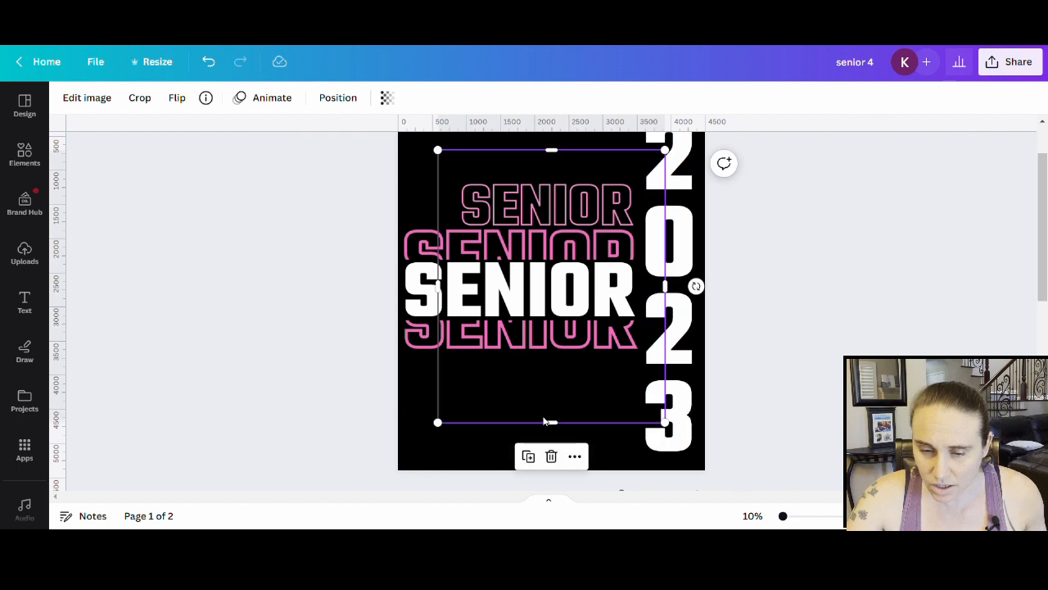
pyautogui.moveTo(557, 433); pyautogui.dragTo(557, 240)
pyautogui.click(797, 318)
# Step: Enlarge the lighter pink SENIOR to the full page width and place one copy above and one below the existing stack
pyautogui.moveTo(510, 200); pyautogui.dragTo(472, 181)
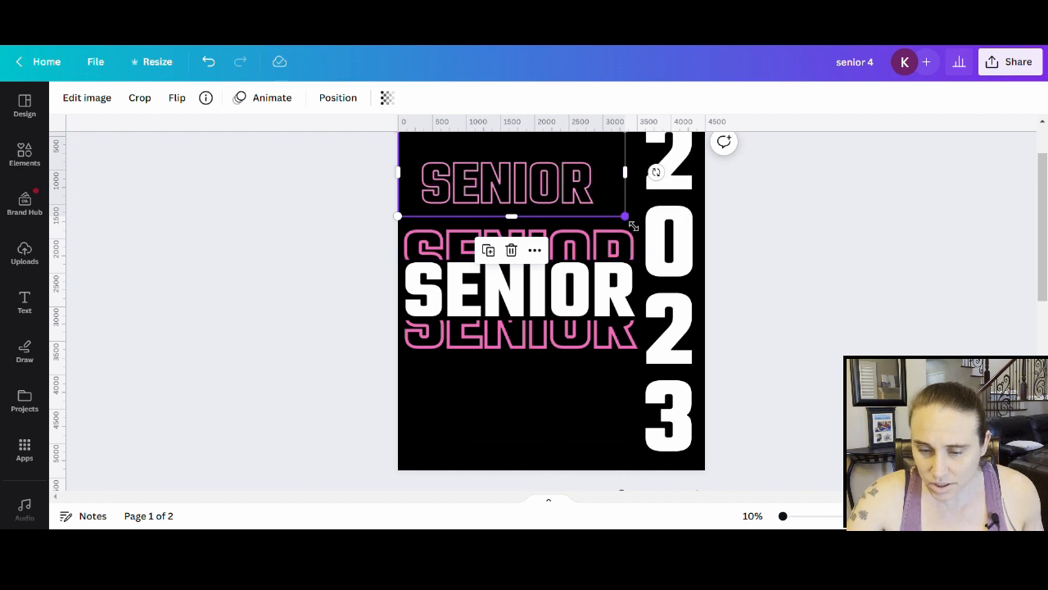
pyautogui.moveTo(627, 216); pyautogui.dragTo(704, 311)
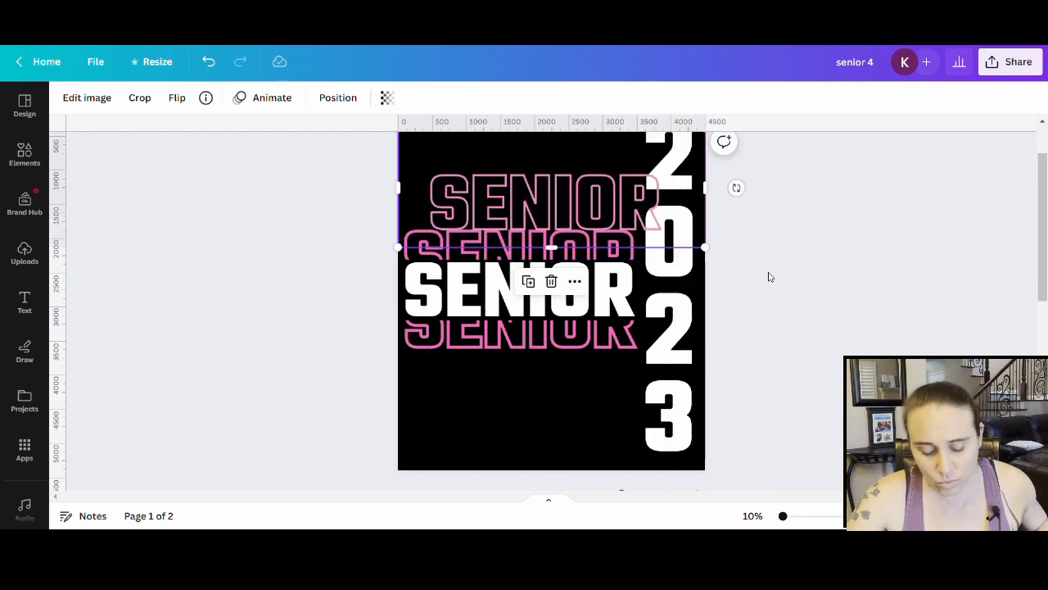
pyautogui.click(768, 276)
pyautogui.moveTo(571, 200); pyautogui.dragTo(560, 386)
pyautogui.click(827, 352)
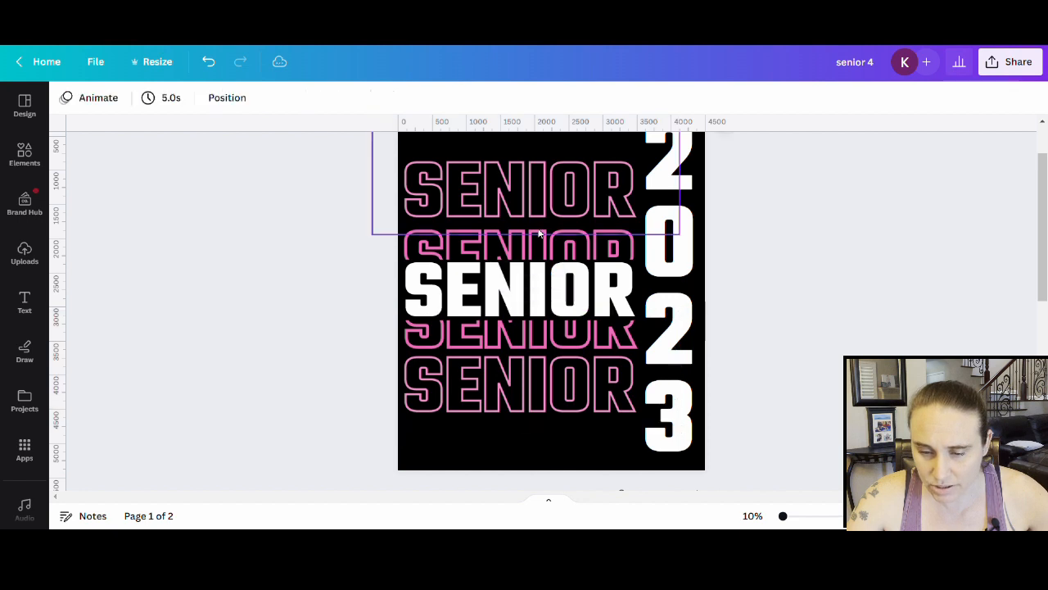
# Step: Crop the upper lighter pink SENIOR to its top half and the lower one to its bottom half
pyautogui.click(544, 197)
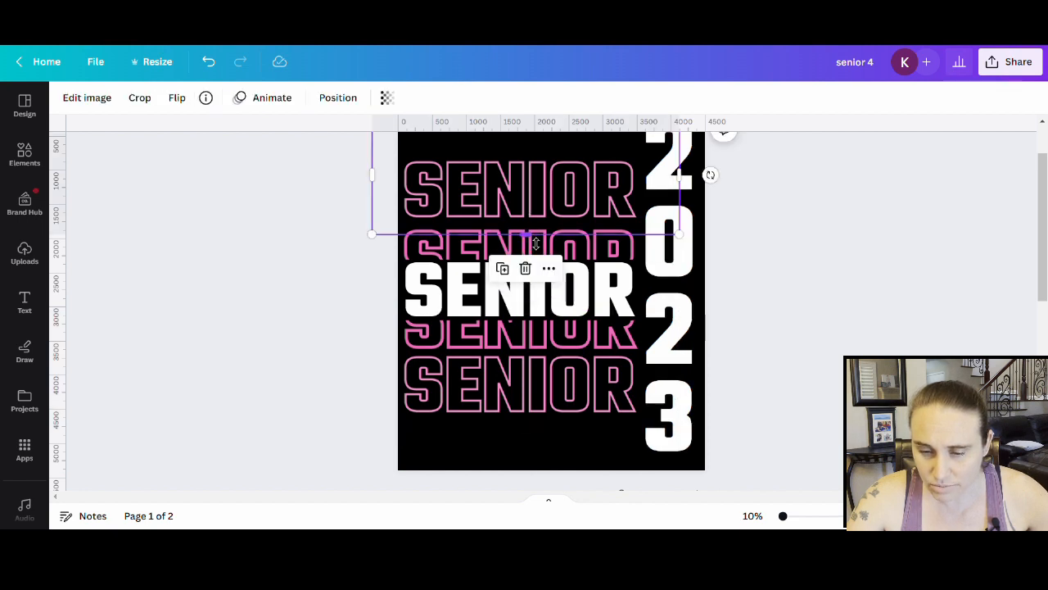
pyautogui.moveTo(533, 239); pyautogui.dragTo(543, 201)
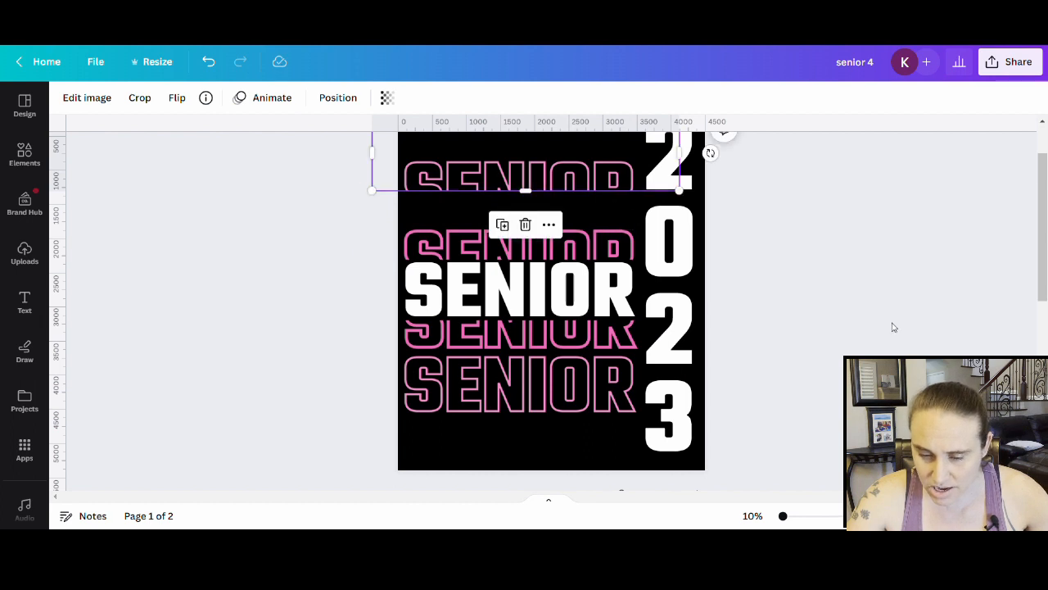
pyautogui.click(540, 435)
pyautogui.click(540, 328)
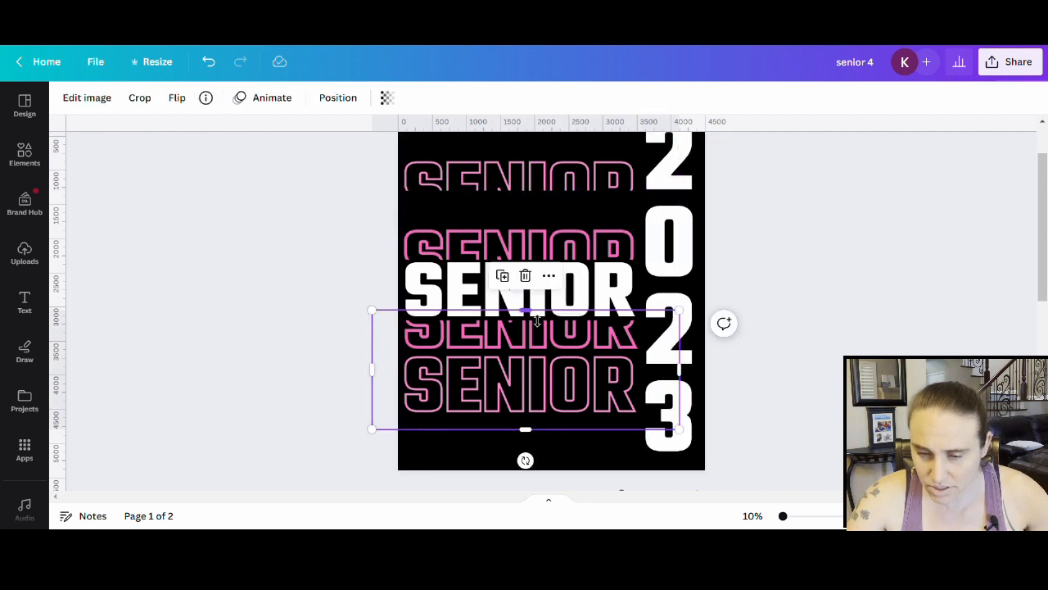
pyautogui.moveTo(537, 337); pyautogui.dragTo(532, 390)
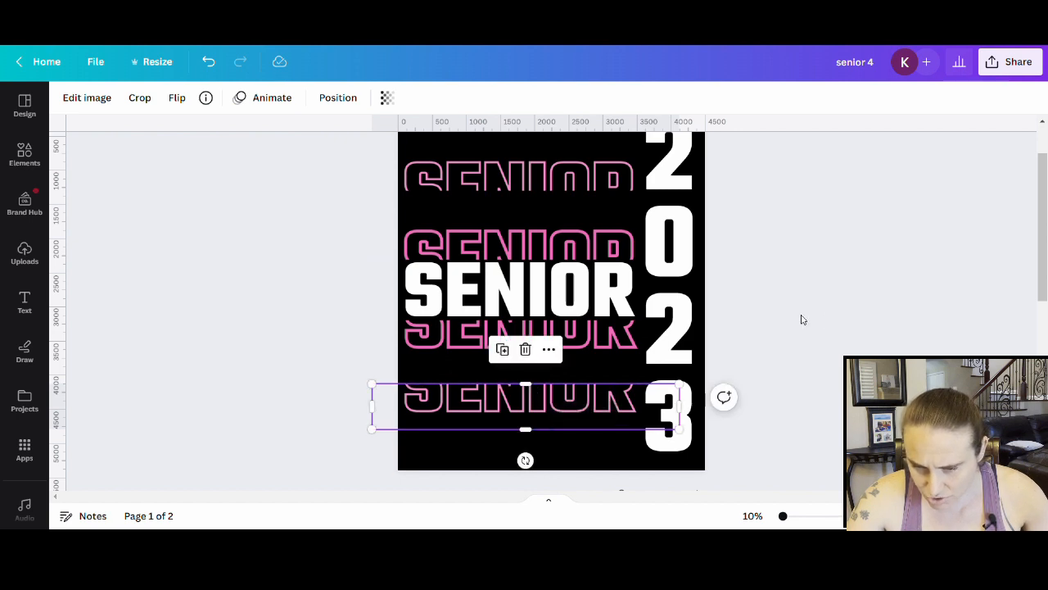
pyautogui.click(811, 326)
# Step: Move both lighter pink SENIOR halves up against the outer edges of the existing pink halves, aligned with the stack
pyautogui.scroll(2, 540, 225)
pyautogui.moveTo(524, 236); pyautogui.dragTo(536, 272)
pyautogui.click(794, 386)
pyautogui.scroll(-2, 793, 386)
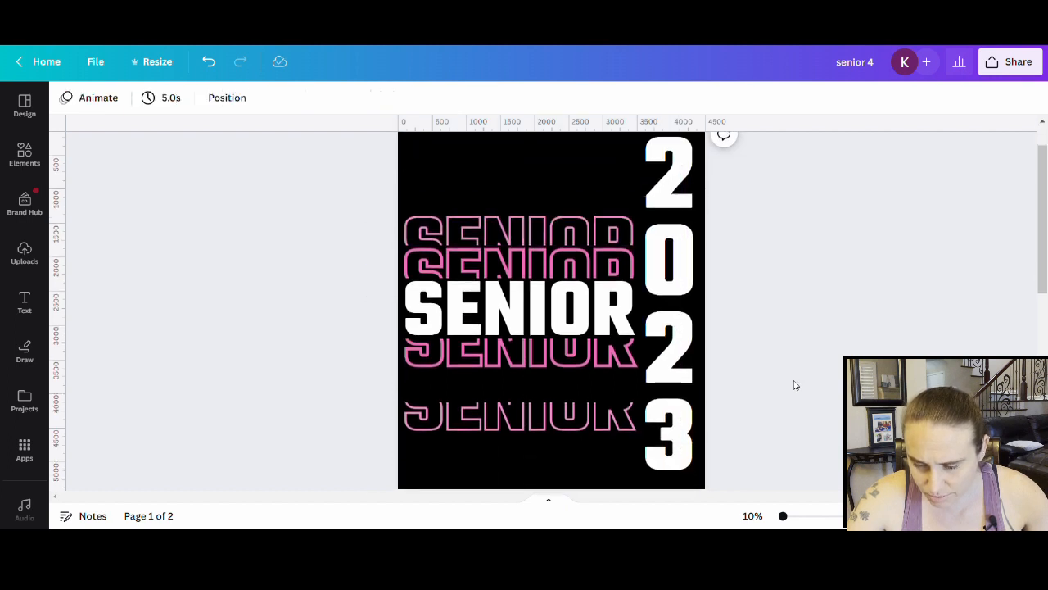
pyautogui.moveTo(511, 427); pyautogui.dragTo(539, 381)
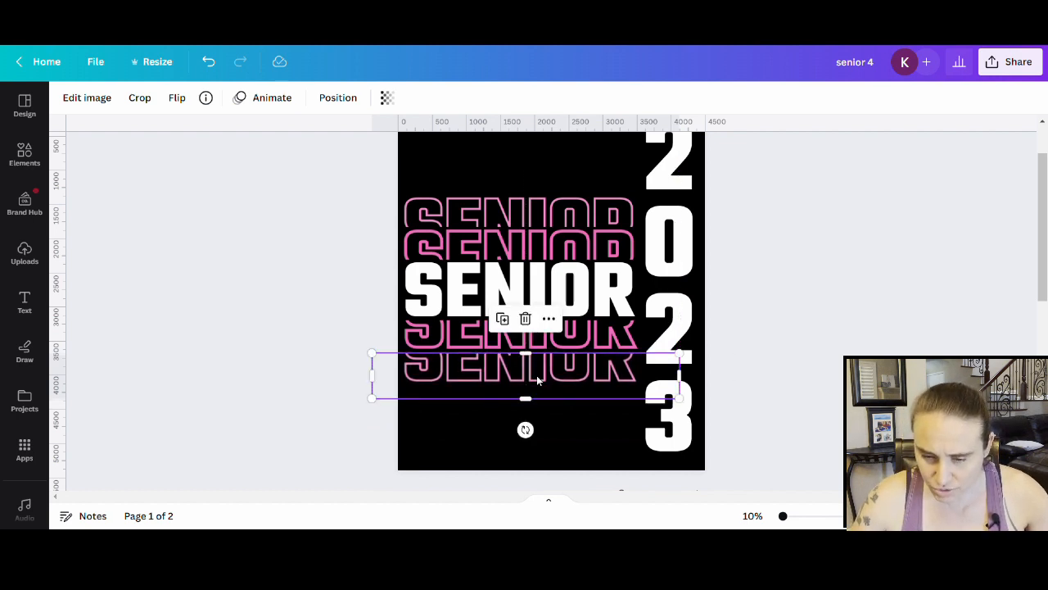
pyautogui.press('Escape')
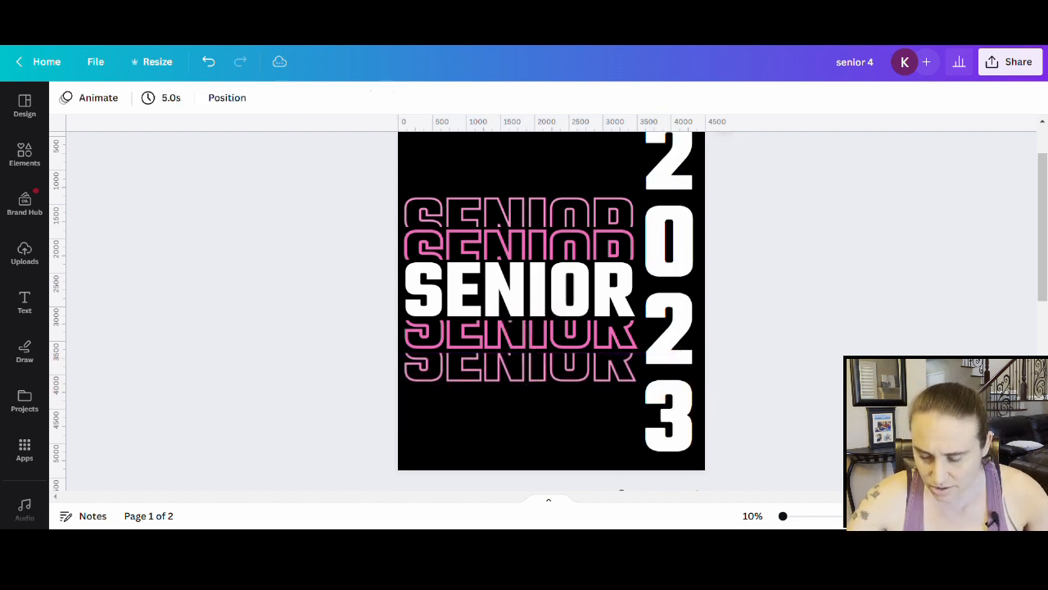
pyautogui.click(613, 376)
pyautogui.moveTo(613, 377); pyautogui.dragTo(613, 375)
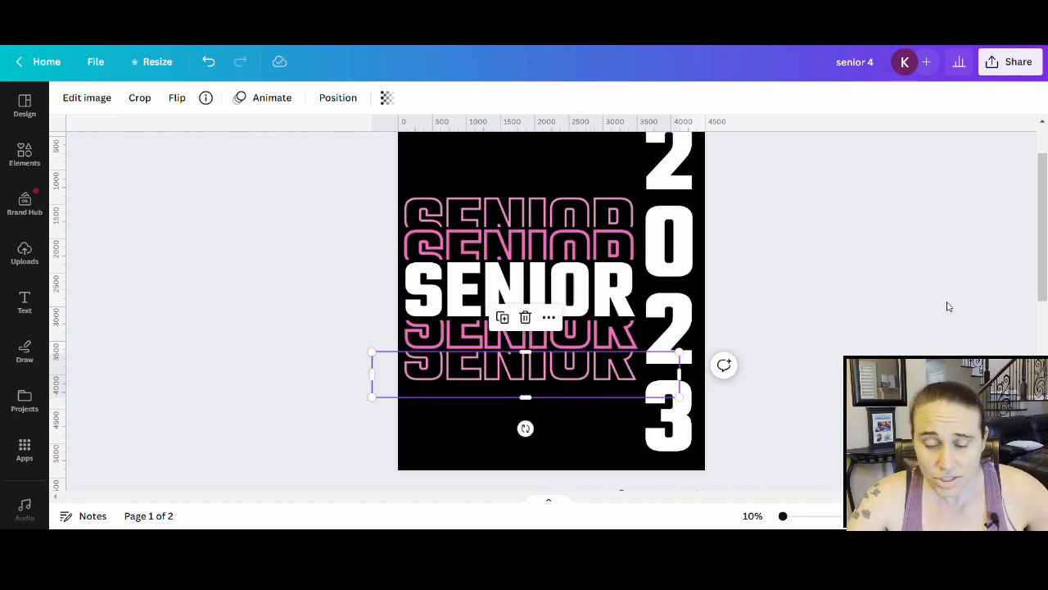
pyautogui.click(860, 308)
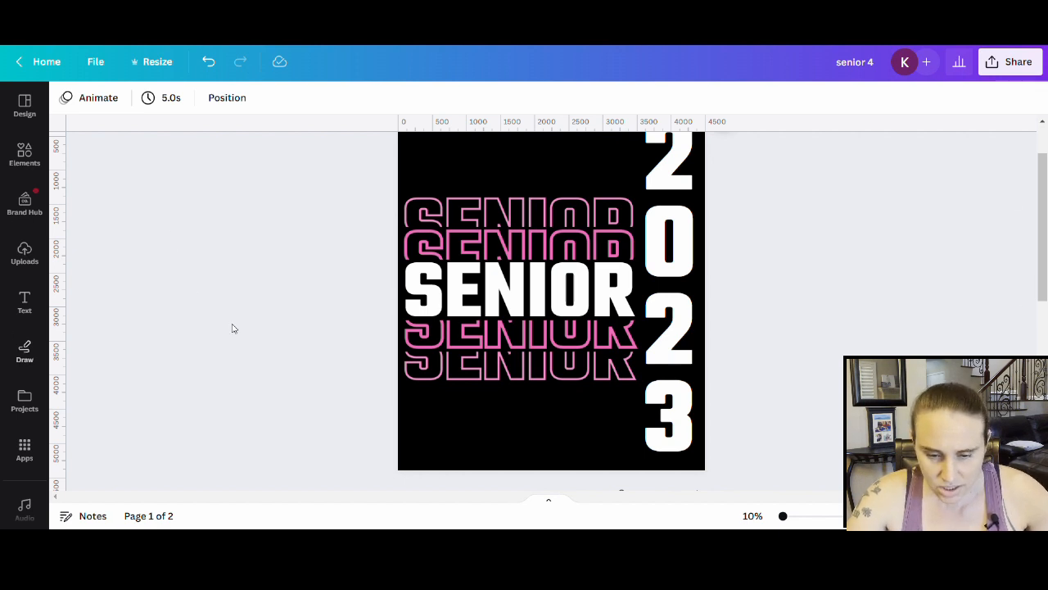
# Step: Examine the full stack of graduated SENIOR halves around the solid SENIOR and the vertical 2023 on page 1
pyautogui.scroll(-3, 508, 295)
pyautogui.click(508, 297)
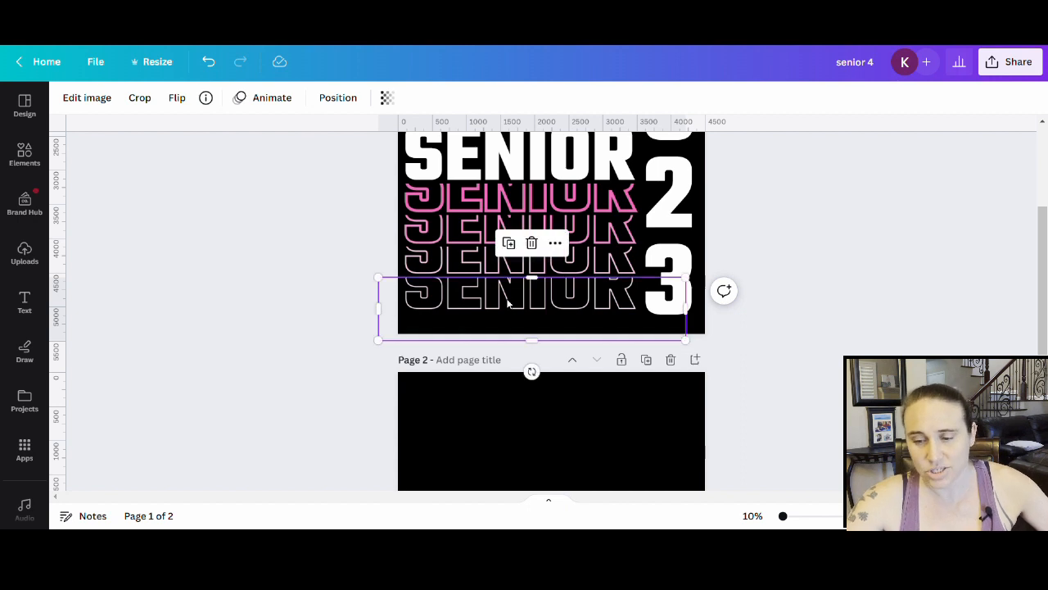
pyautogui.click(885, 260)
pyautogui.scroll(2, 904, 307)
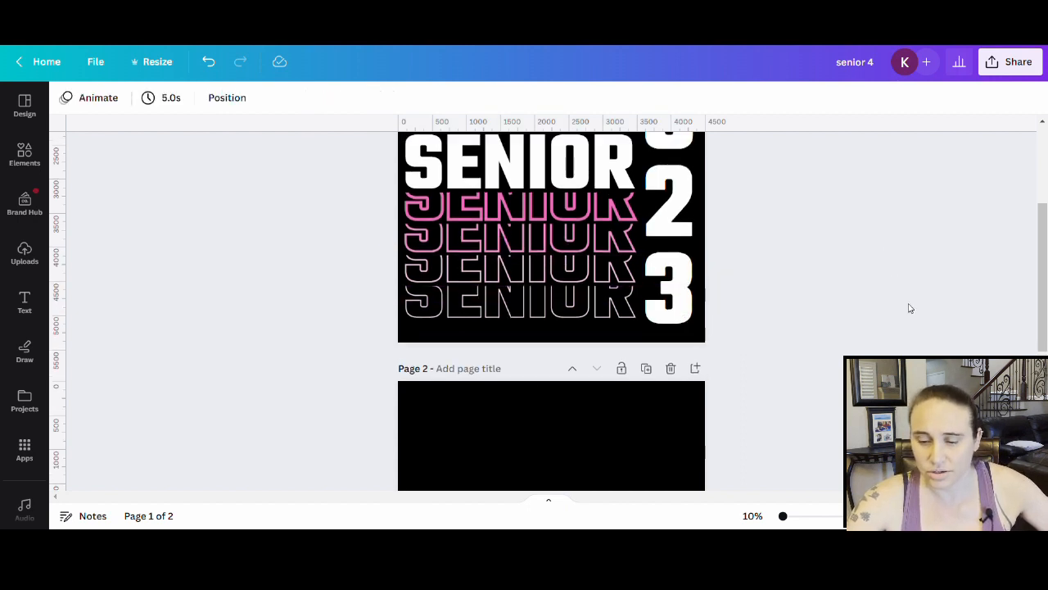
pyautogui.scroll(2, 900, 307)
pyautogui.scroll(-3, 892, 301)
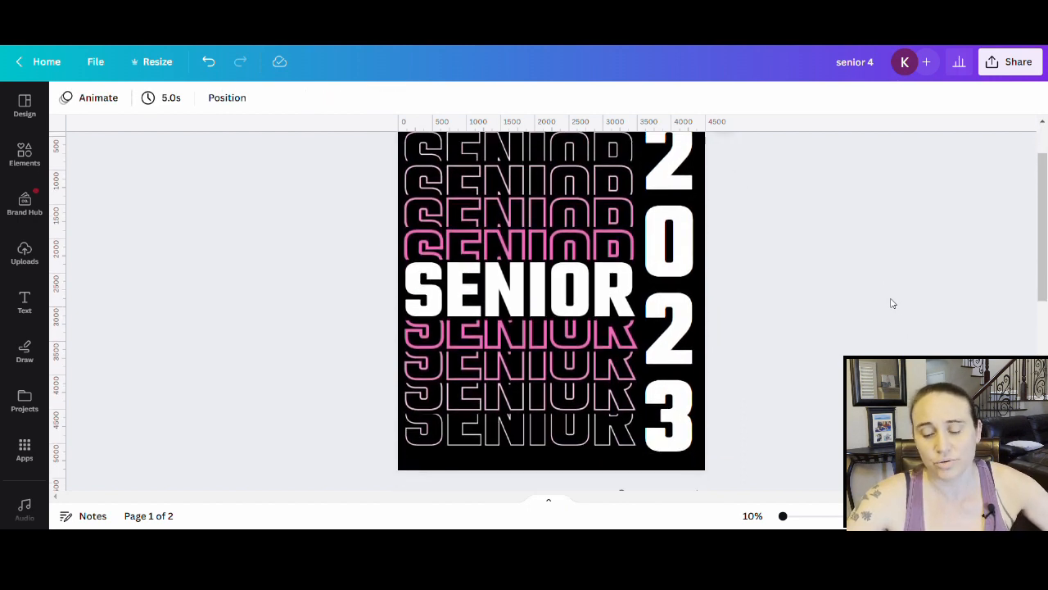
pyautogui.scroll(3, 892, 303)
pyautogui.scroll(-4, 879, 292)
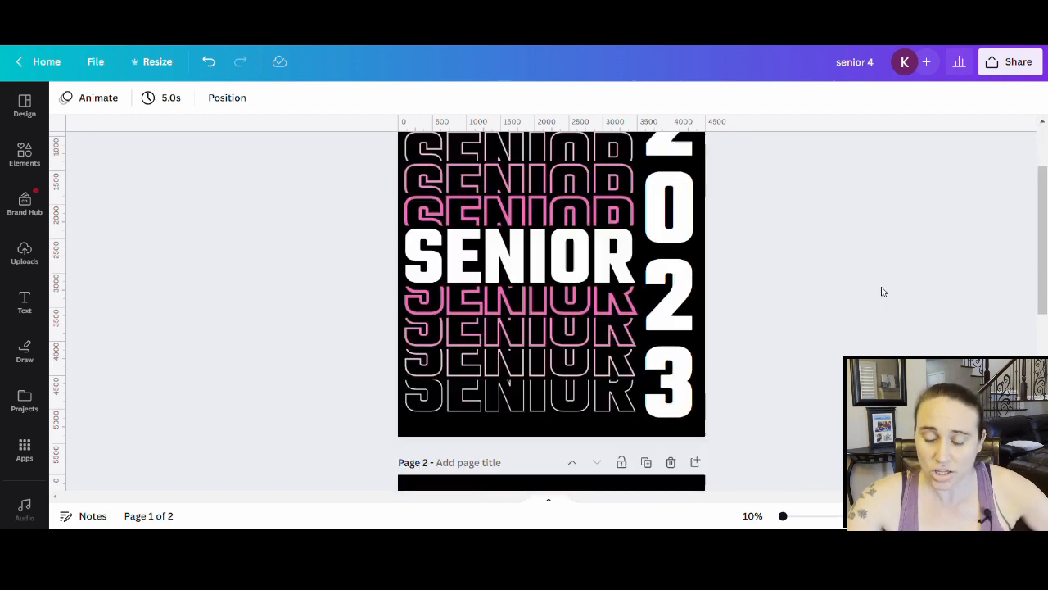
pyautogui.scroll(4, 871, 283)
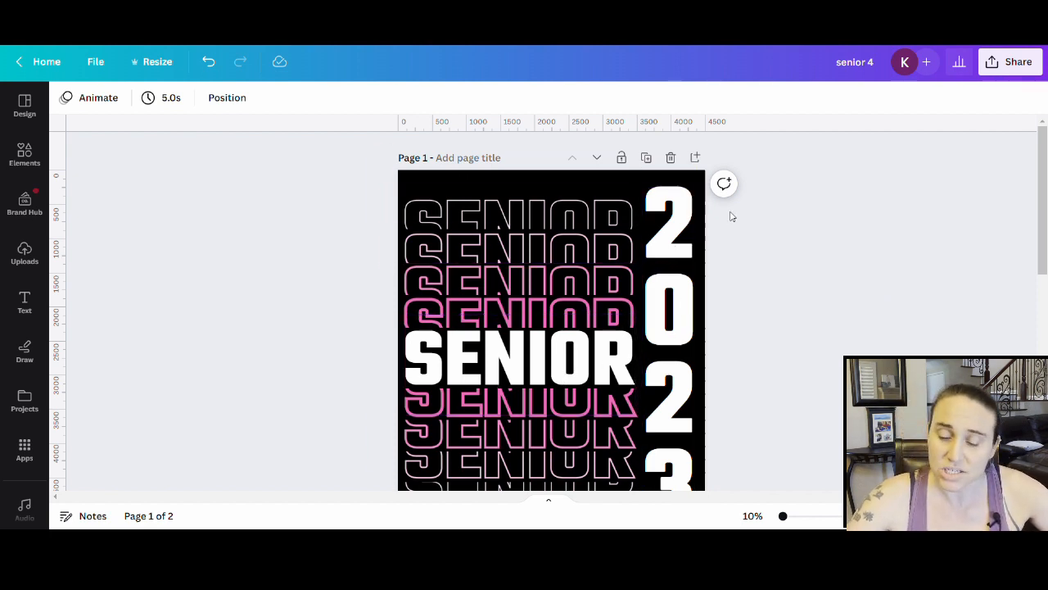
pyautogui.scroll(-2, 697, 306)
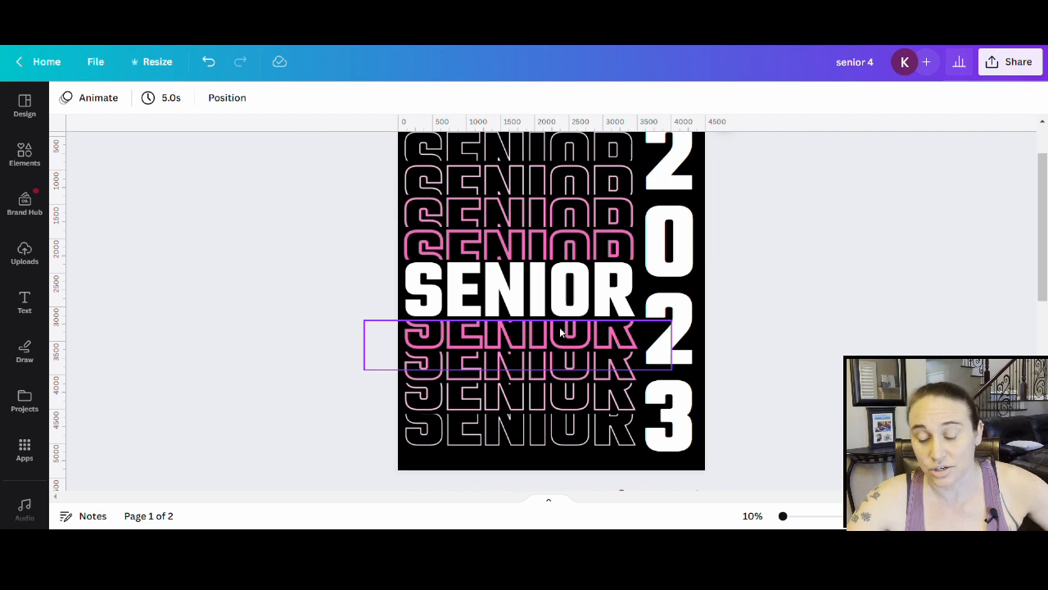
pyautogui.scroll(2, 524, 384)
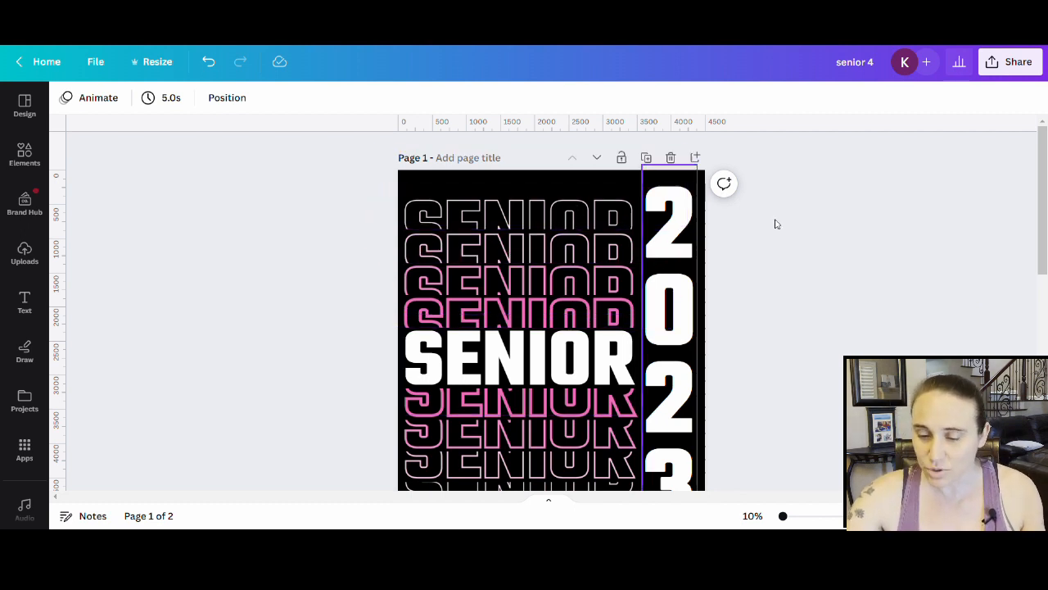
pyautogui.scroll(-2, 836, 361)
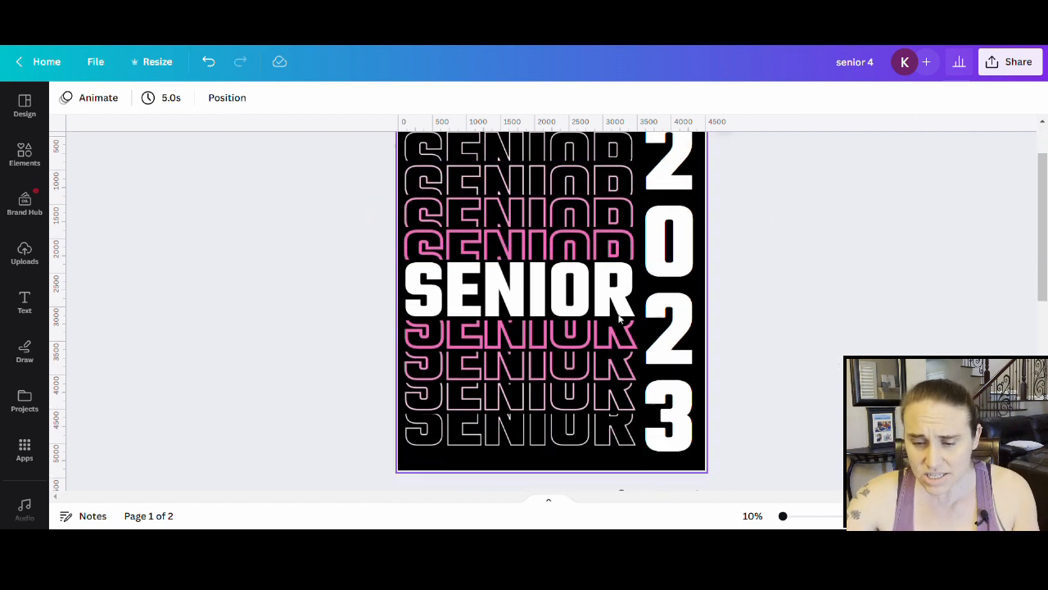
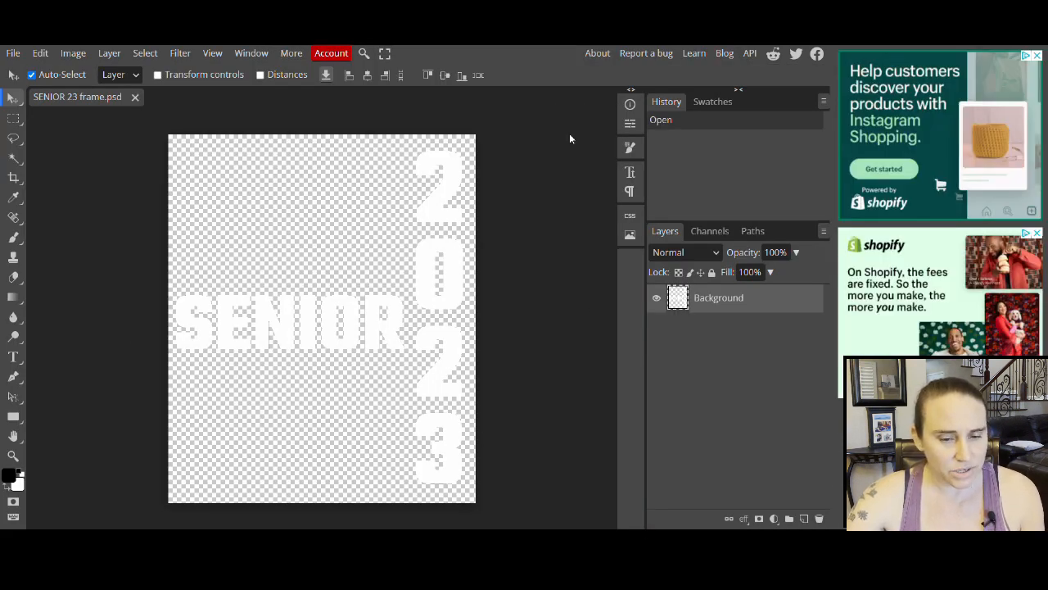
# Step: In Photopea, place the pink glitter mask image over the SENIOR 23 frame and apply it as a clipping mask to the lettering
pyautogui.click(12, 55)
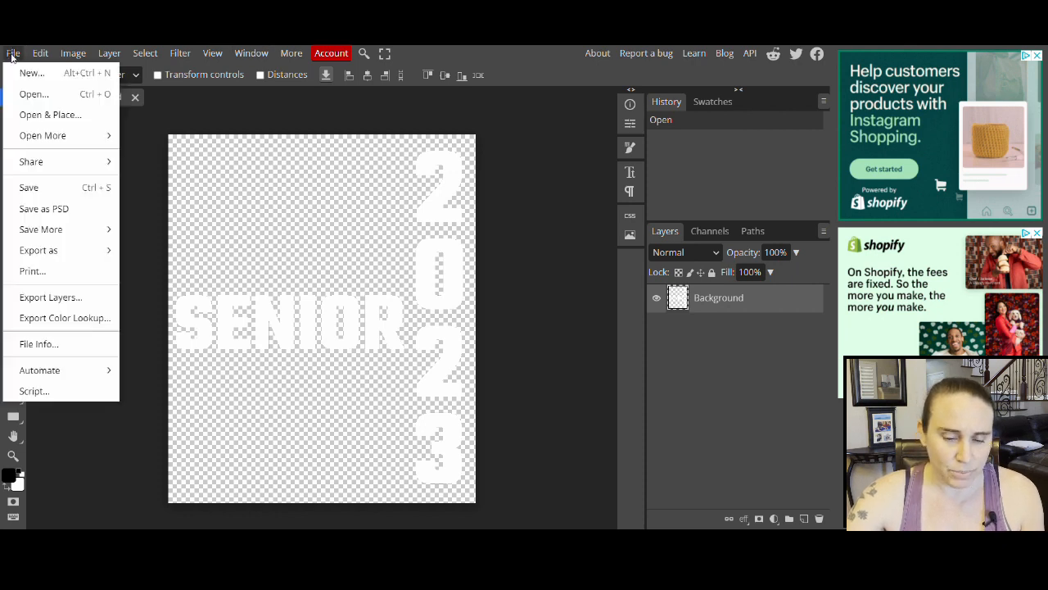
pyautogui.click(45, 118)
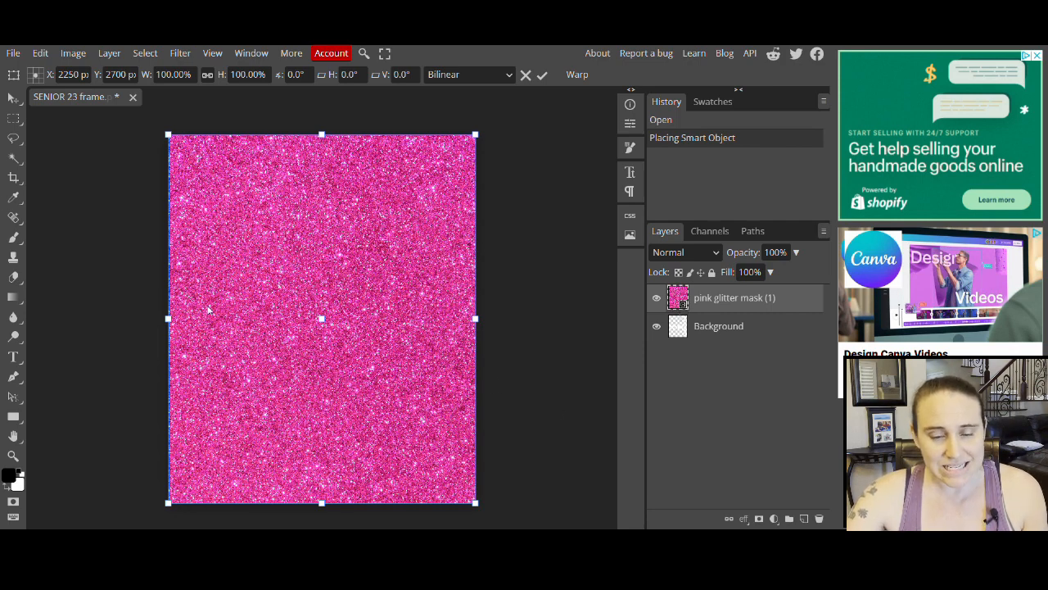
pyautogui.click(109, 53)
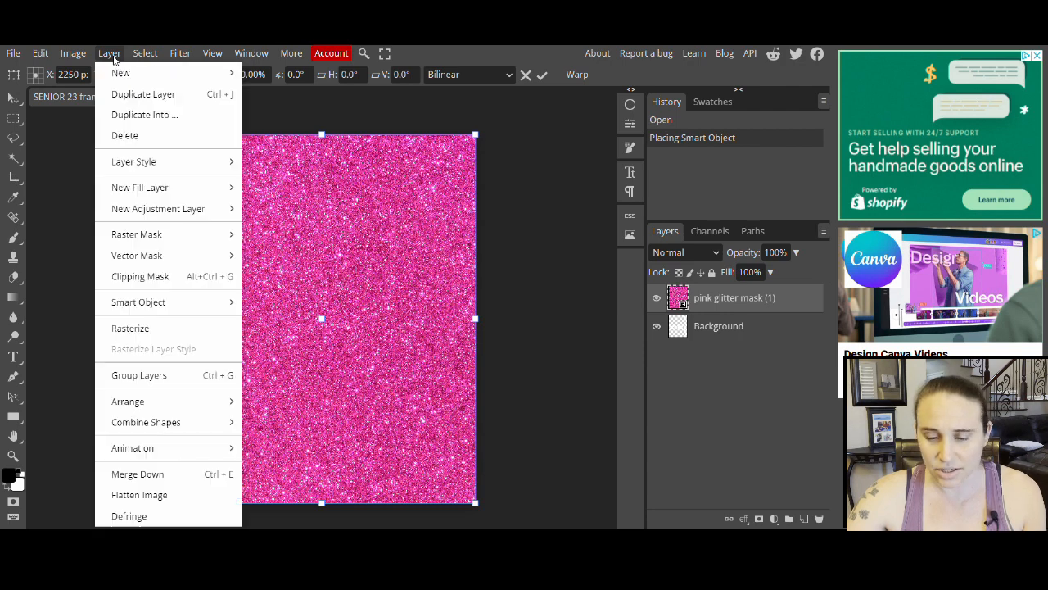
pyautogui.click(161, 281)
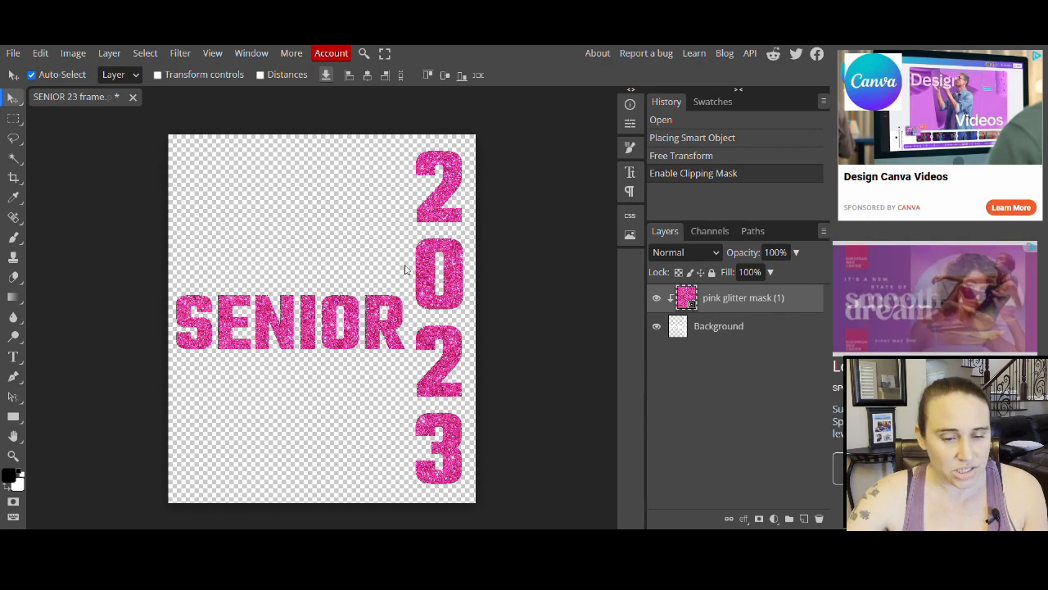
pyautogui.click(13, 52)
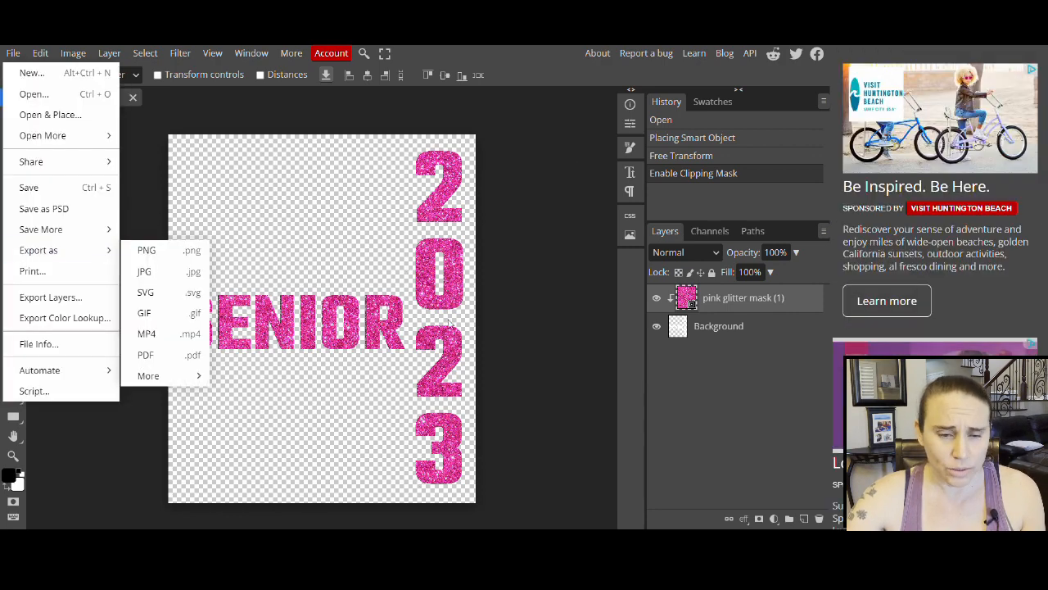
pyautogui.click(577, 374)
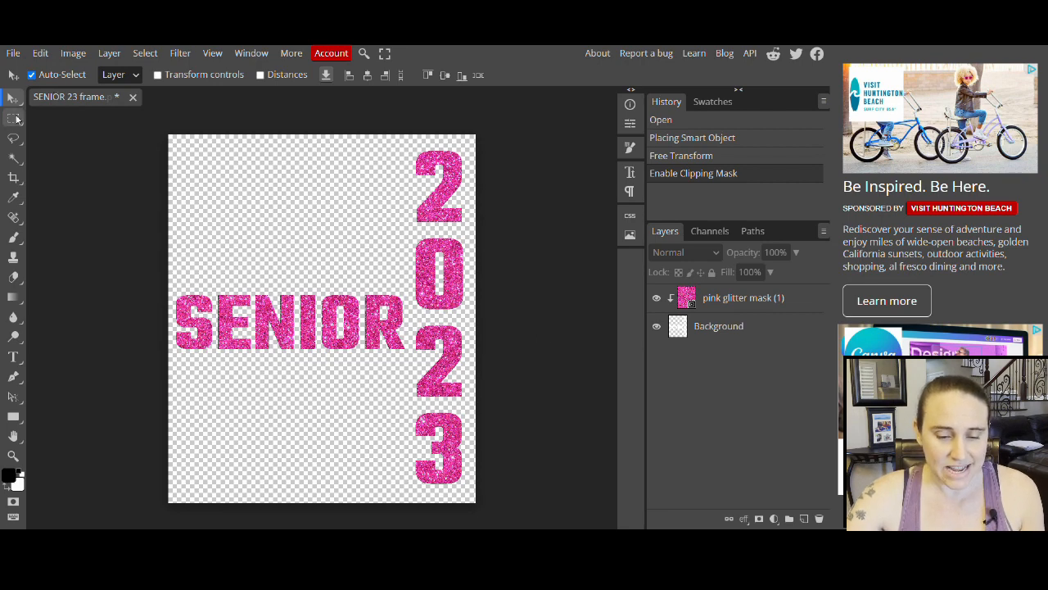
# Step: Export the glitter-filled SENIOR 2023 lettering as a 4500 × 5400 px PNG at 100% quality
pyautogui.click(14, 54)
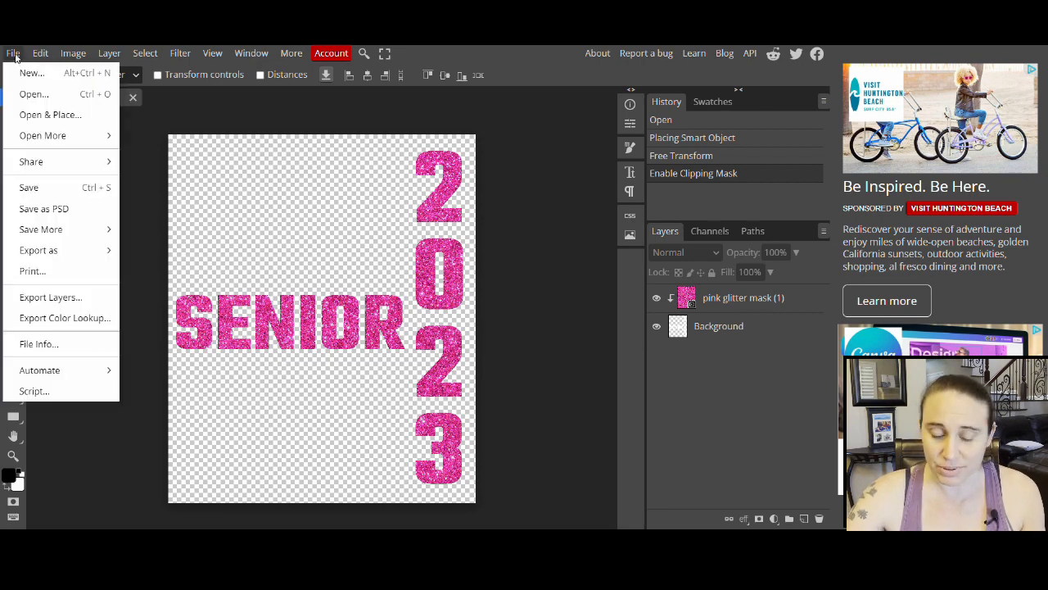
pyautogui.moveTo(49, 257)
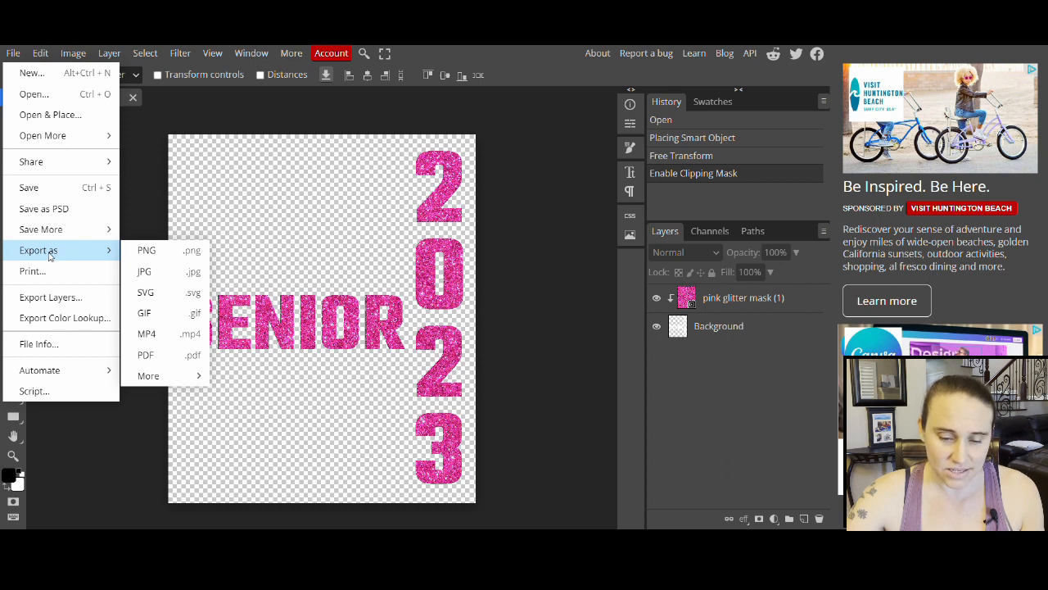
pyautogui.click(161, 257)
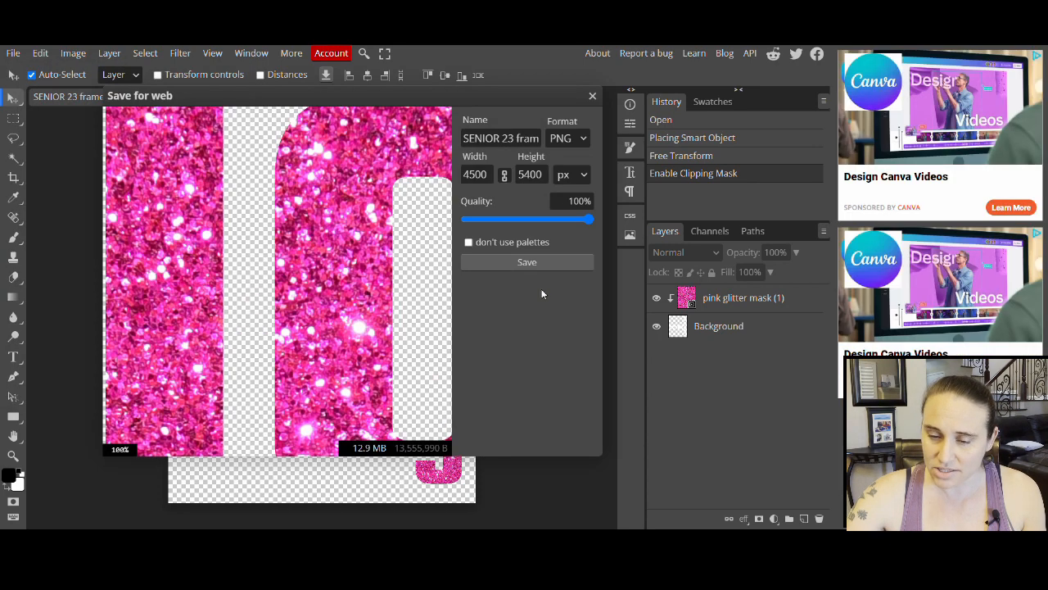
pyautogui.click(485, 144)
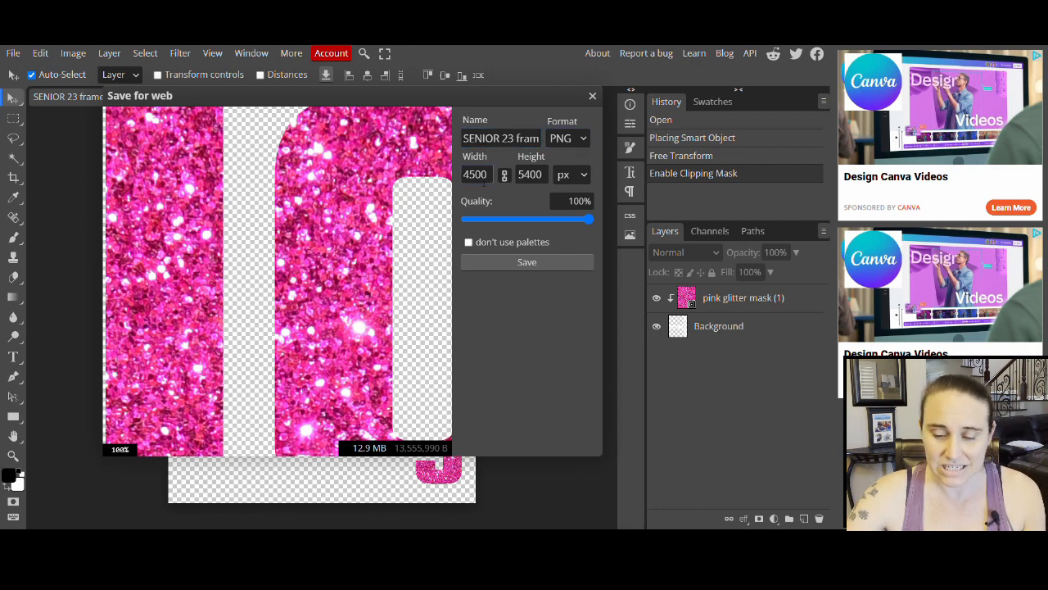
pyautogui.click(508, 263)
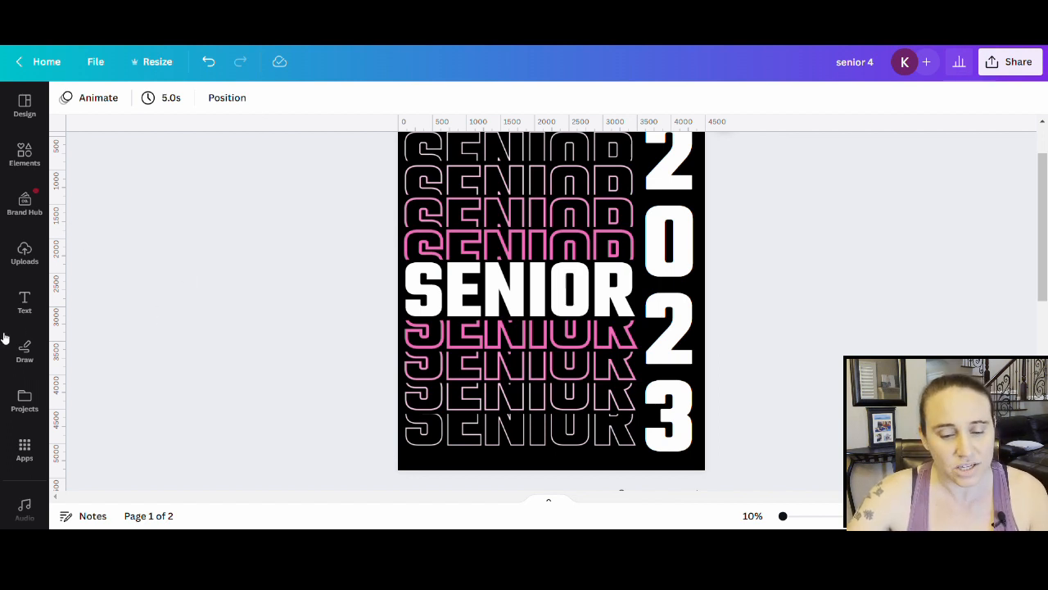
# Step: Switch to Canva, add the uploaded glitter SENIOR 2023 image to page 1, and shift it clear of the white 2023
pyautogui.click(25, 253)
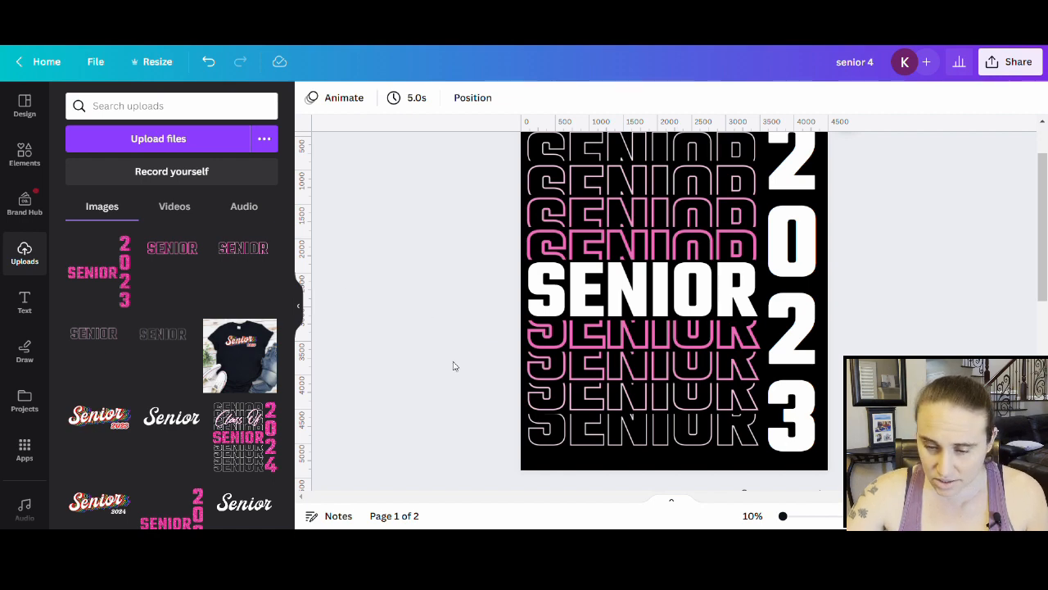
pyautogui.click(112, 282)
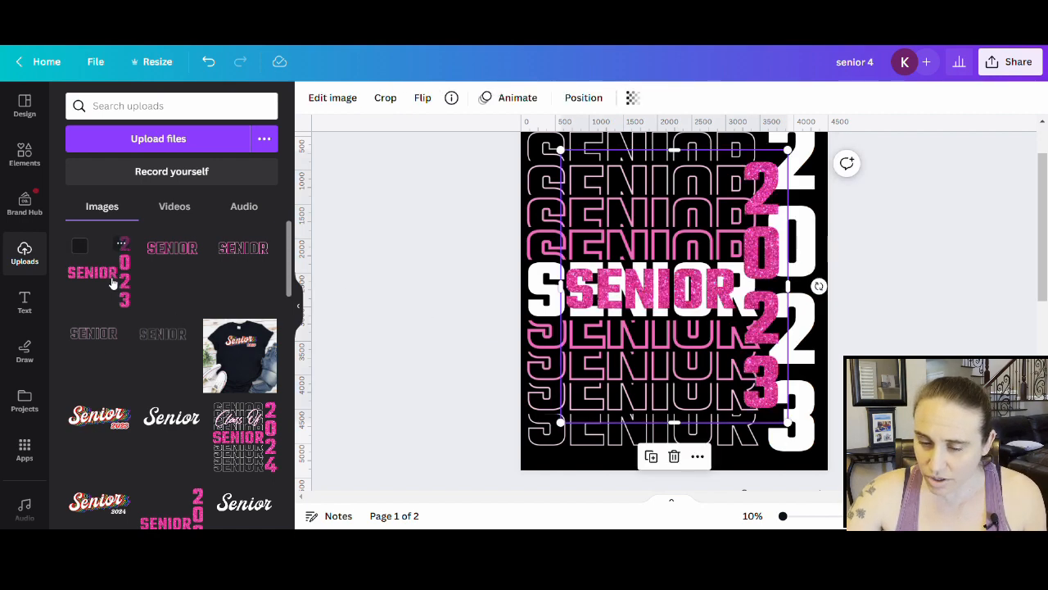
pyautogui.click(299, 306)
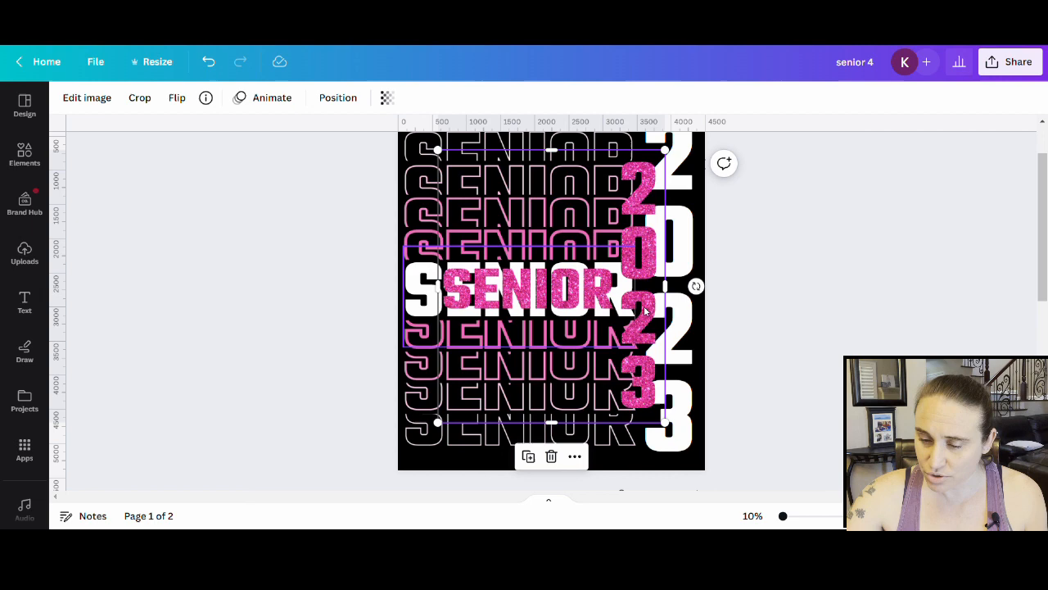
pyautogui.click(817, 308)
pyautogui.moveTo(644, 328); pyautogui.dragTo(612, 315)
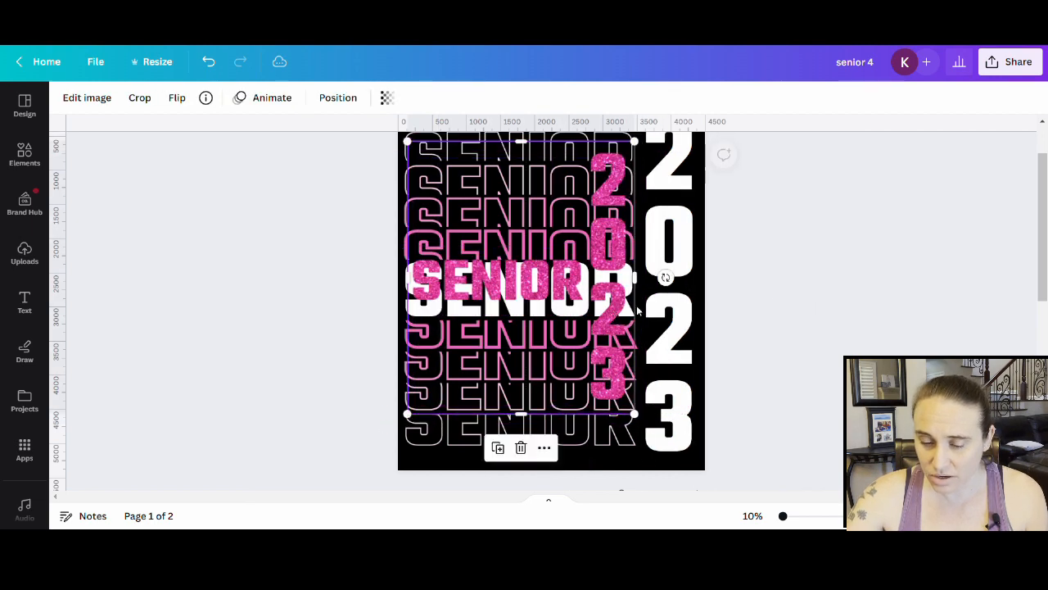
# Step: Delete the solid white 2023 and the solid white SENIOR from page 1
pyautogui.click(680, 414)
pyautogui.press('Delete')
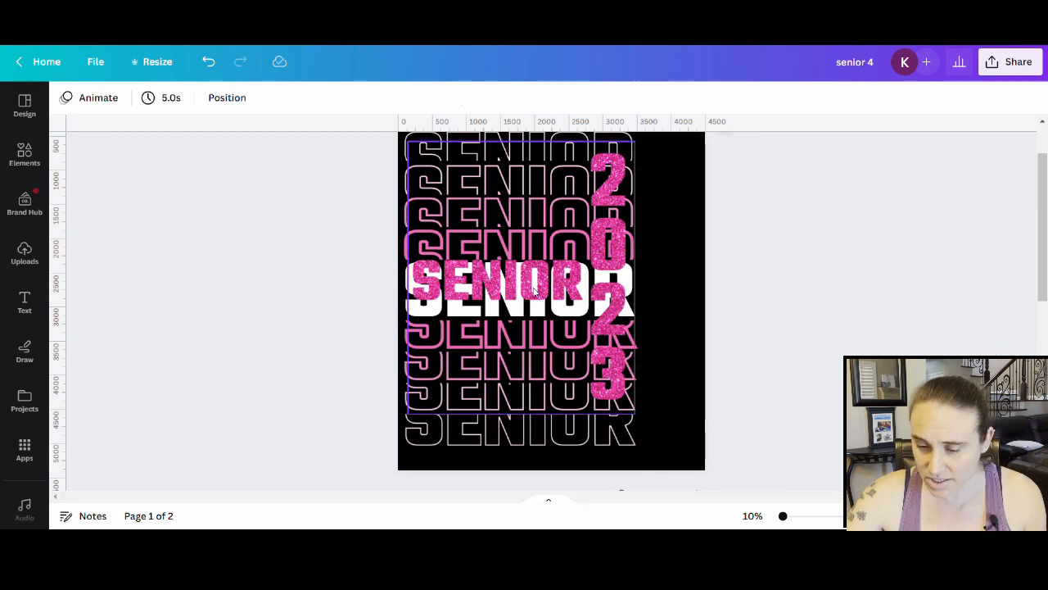
pyautogui.moveTo(534, 290); pyautogui.dragTo(625, 359)
pyautogui.moveTo(429, 295); pyautogui.dragTo(25, 274)
# Step: Align the glitter SENIOR 2023 image with the page's right edge and enlarge it to the full 4500 px page width
pyautogui.moveTo(665, 349); pyautogui.dragTo(636, 258)
pyautogui.scroll(1, 636, 258)
pyautogui.moveTo(673, 321); pyautogui.dragTo(681, 307)
pyautogui.scroll(-1, 589, 409)
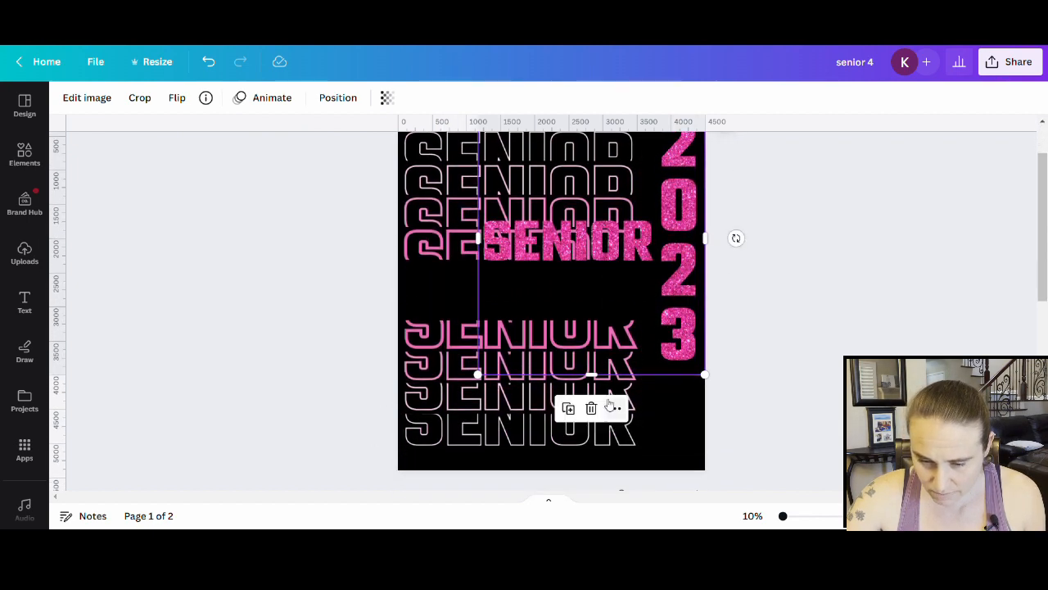
pyautogui.moveTo(601, 377); pyautogui.dragTo(392, 464)
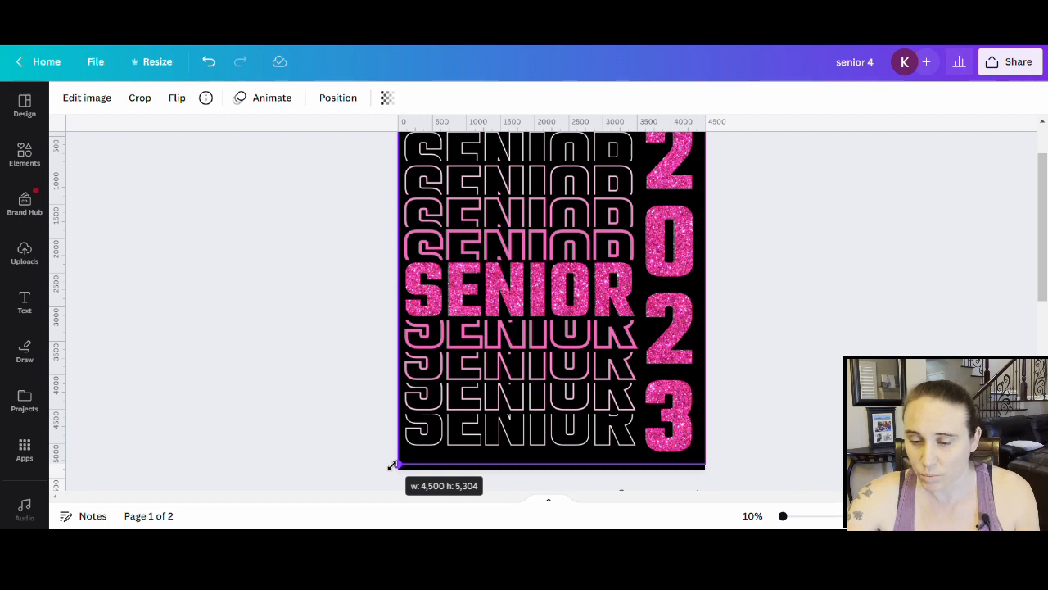
pyautogui.moveTo(392, 465); pyautogui.dragTo(385, 462)
# Step: Examine the page 1 design from top to bottom, checking the vertical 2023 against the SENIOR stack
pyautogui.scroll(2, 776, 359)
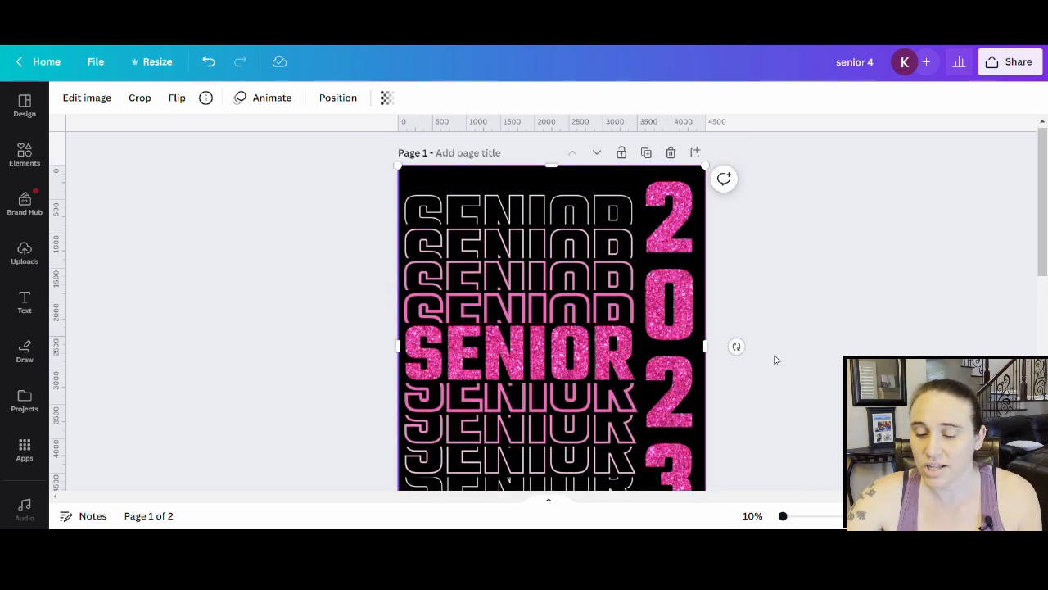
pyautogui.click(767, 322)
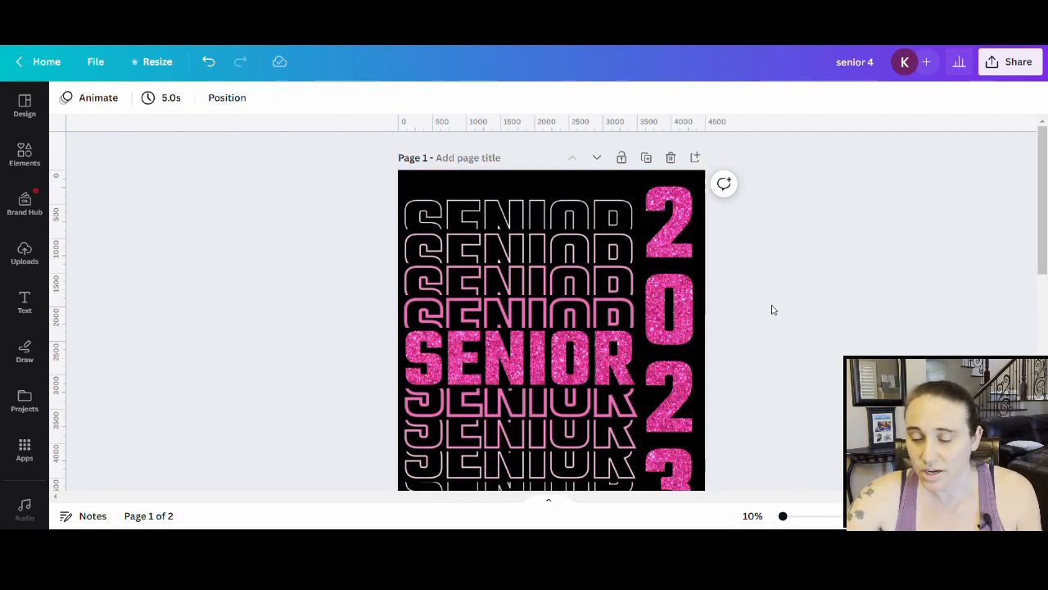
pyautogui.scroll(-1, 779, 278)
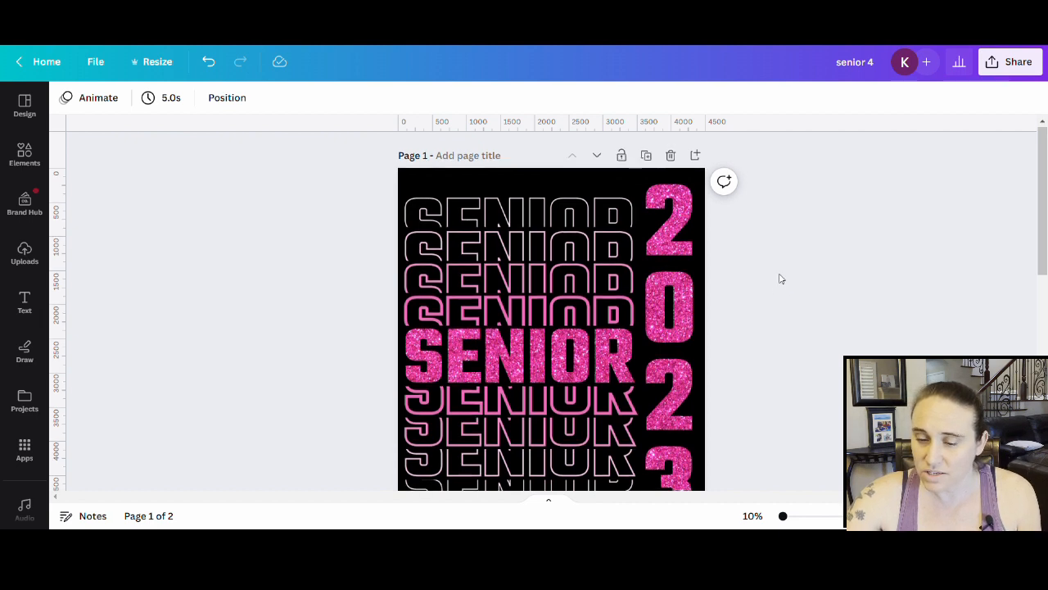
pyautogui.scroll(1, 793, 281)
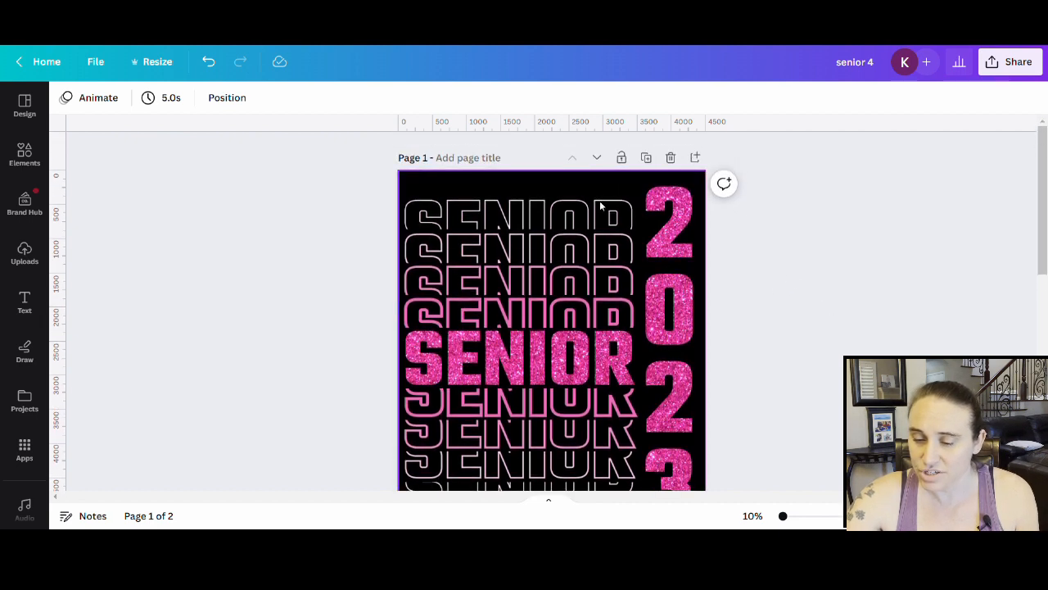
pyautogui.scroll(-2, 601, 272)
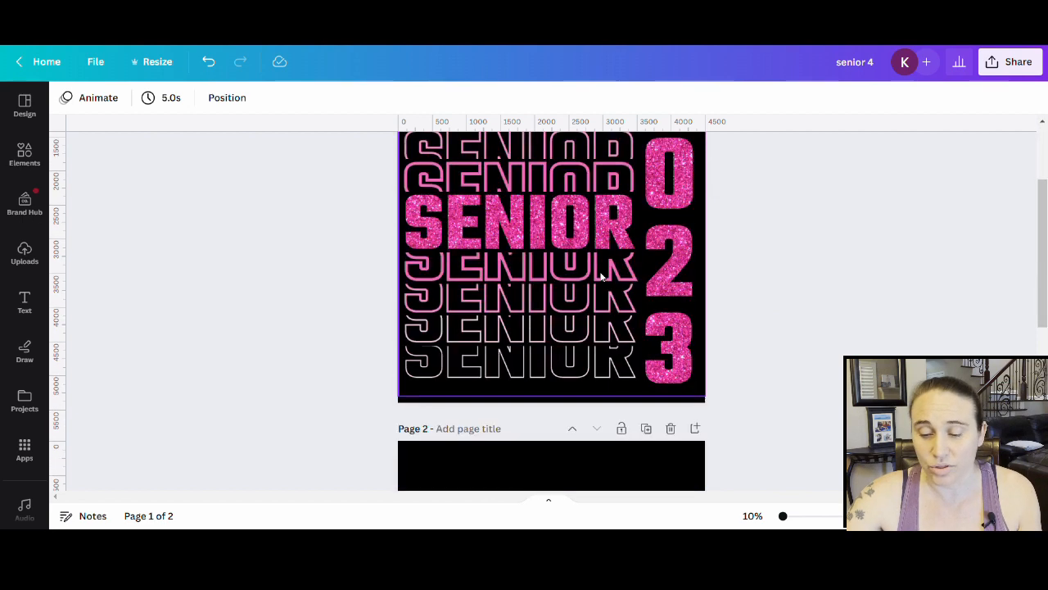
pyautogui.scroll(2, 782, 375)
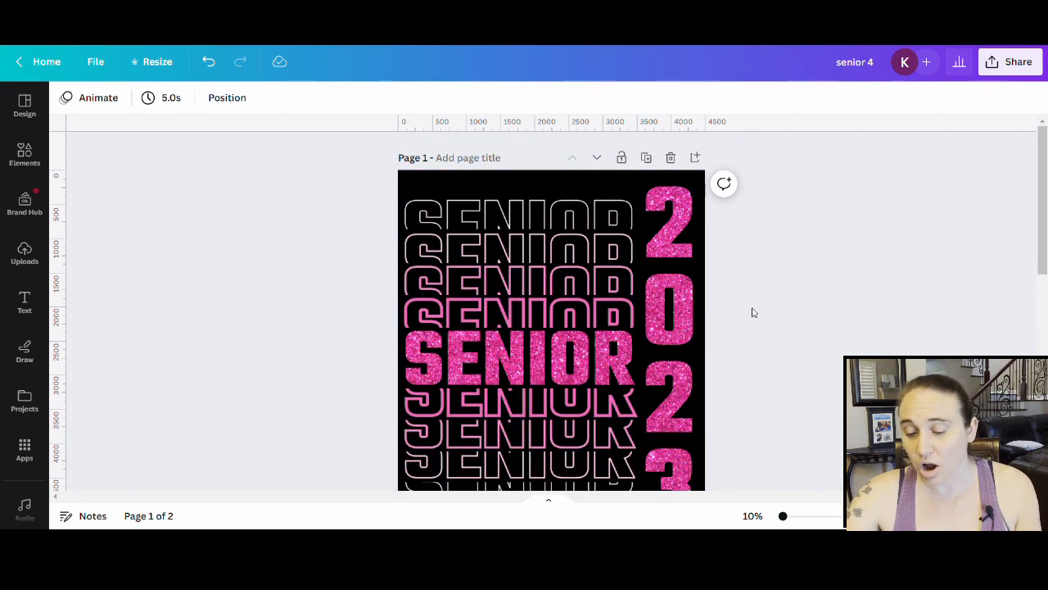
pyautogui.scroll(-1, 581, 449)
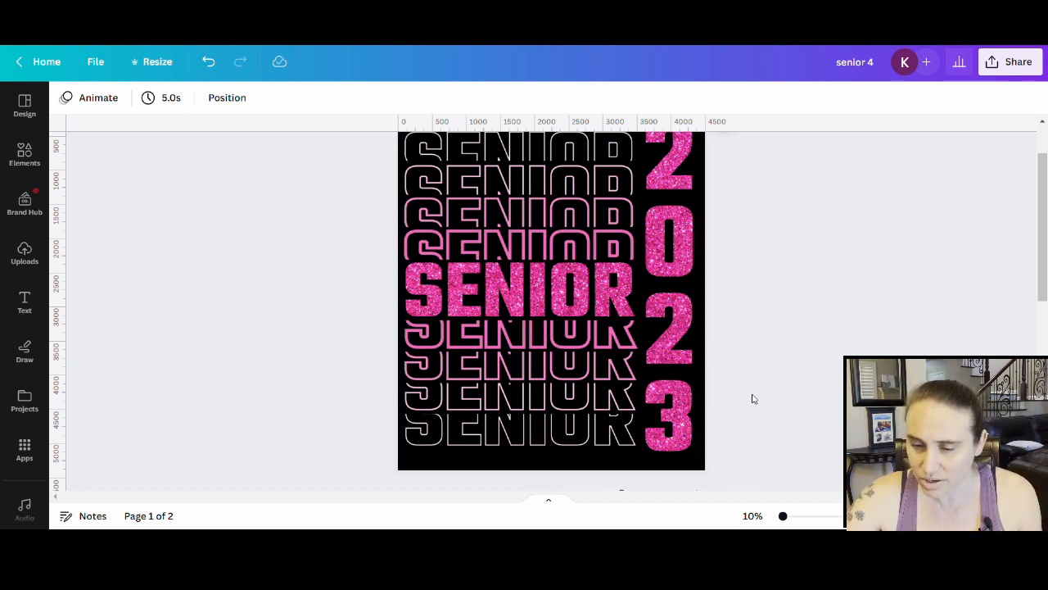
pyautogui.scroll(2, 754, 399)
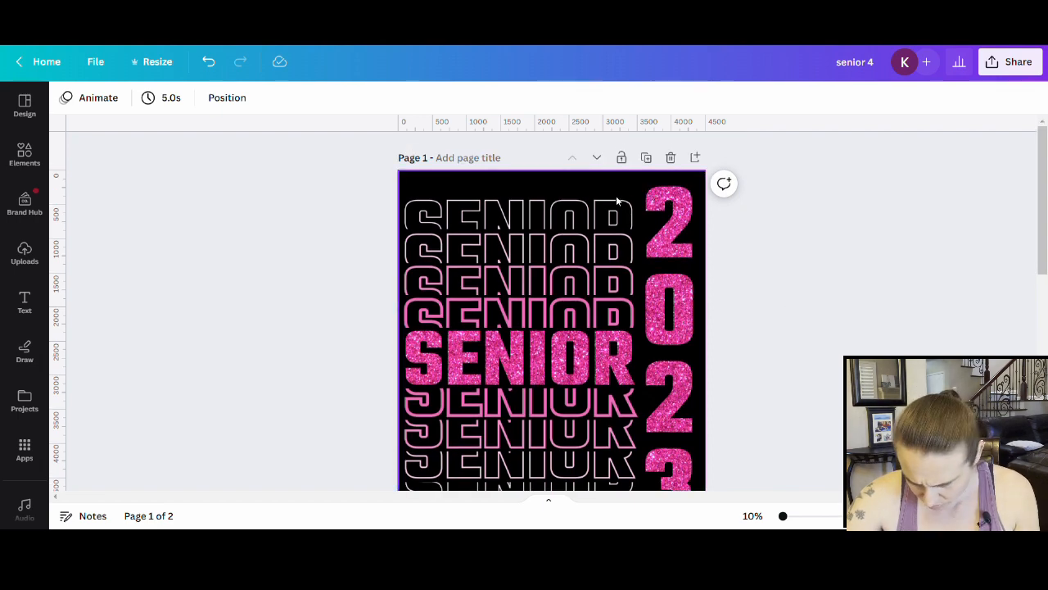
pyautogui.scroll(-6, 624, 186)
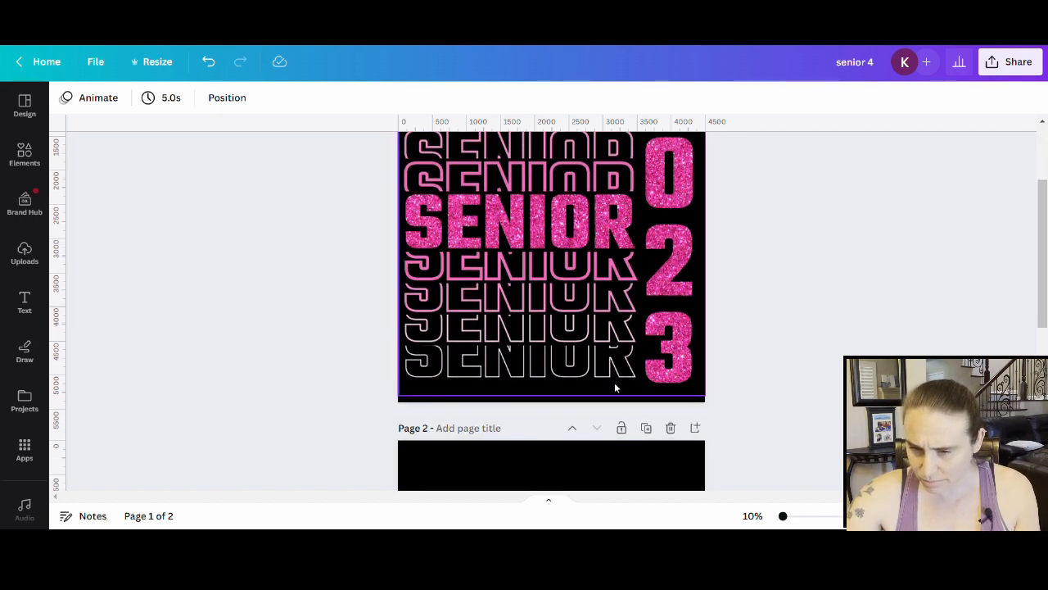
pyautogui.scroll(4, 651, 389)
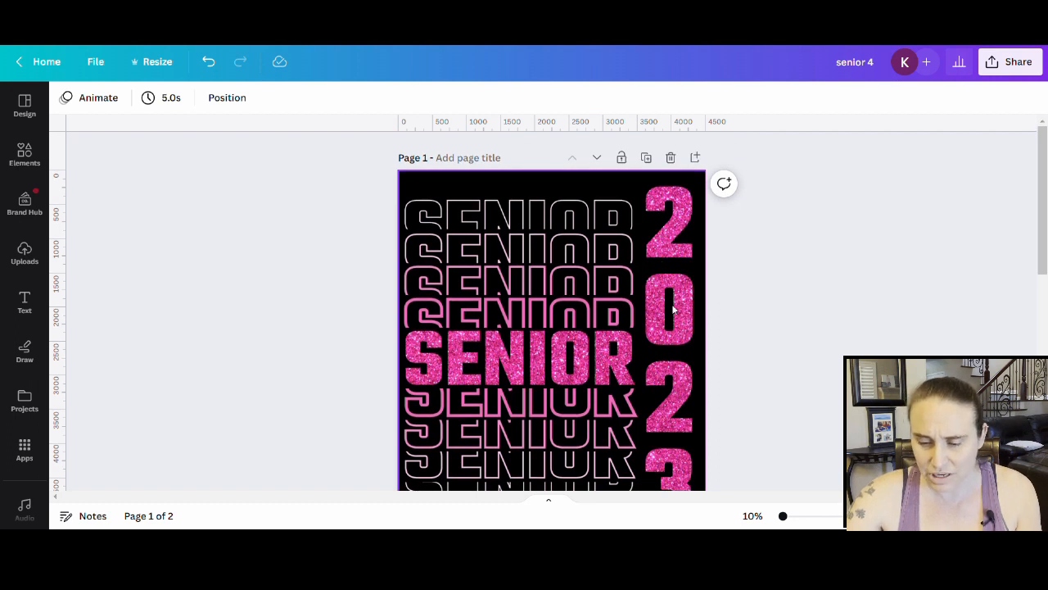
# Step: Duplicate the glitter image in place, crop the copy to the vertical 2023, and crop the original to the solid SENIOR
pyautogui.click(678, 365)
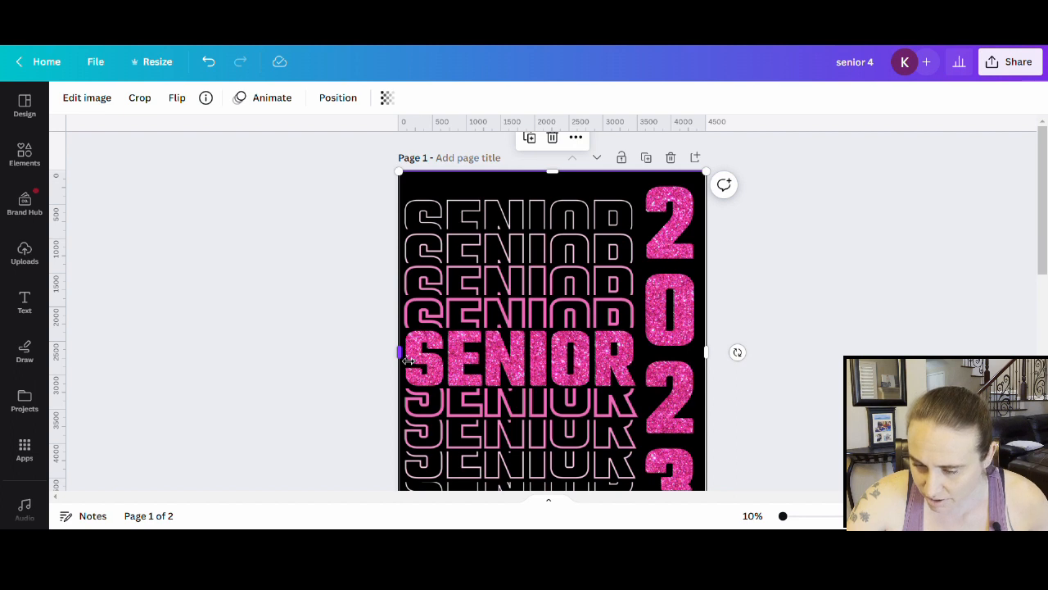
pyautogui.moveTo(408, 361); pyautogui.dragTo(648, 381)
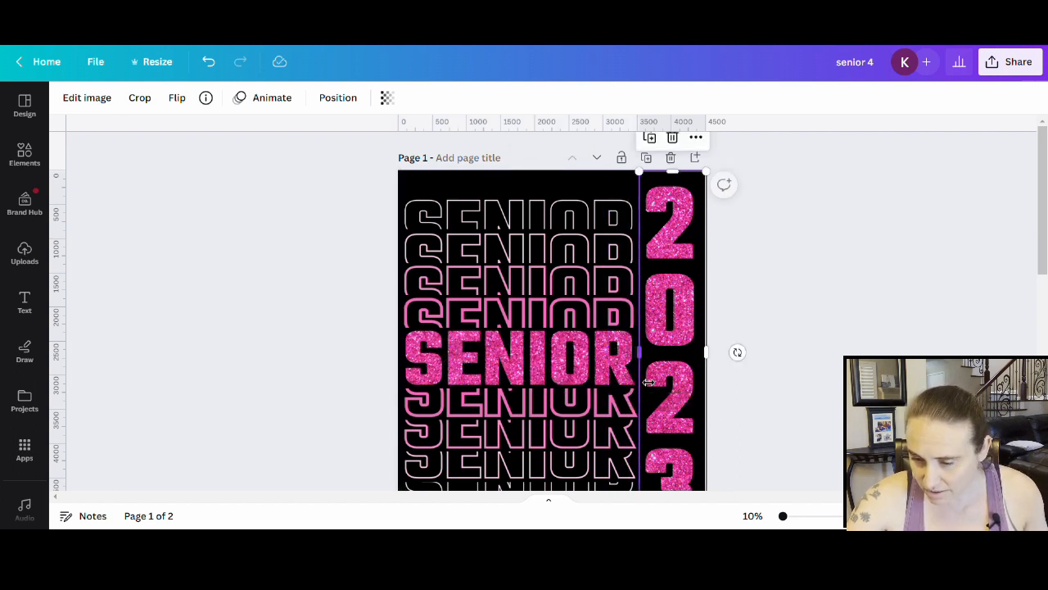
pyautogui.click(604, 376)
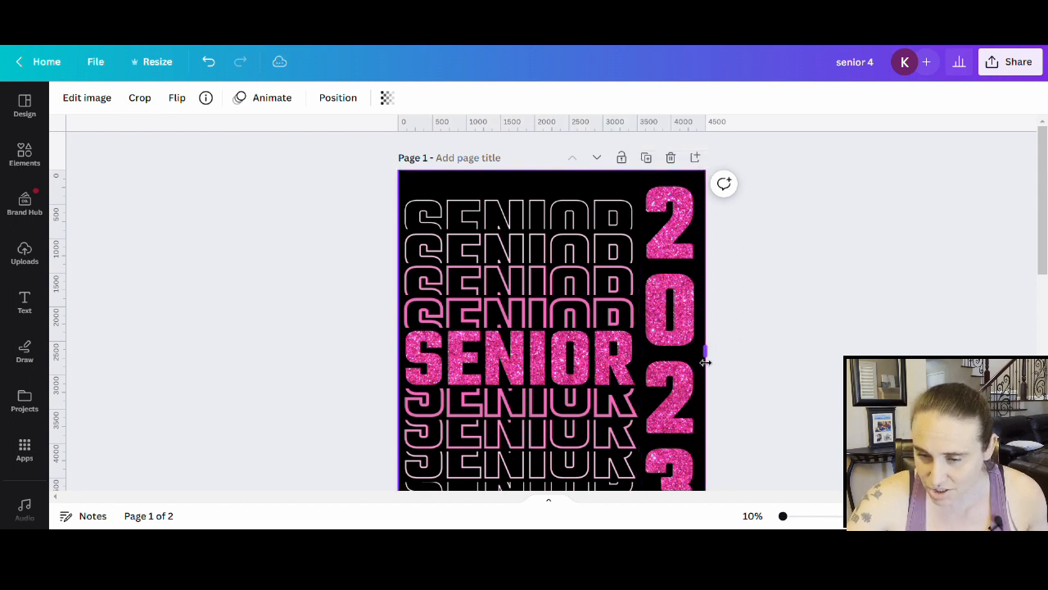
pyautogui.moveTo(705, 357); pyautogui.dragTo(652, 363)
pyautogui.click(789, 344)
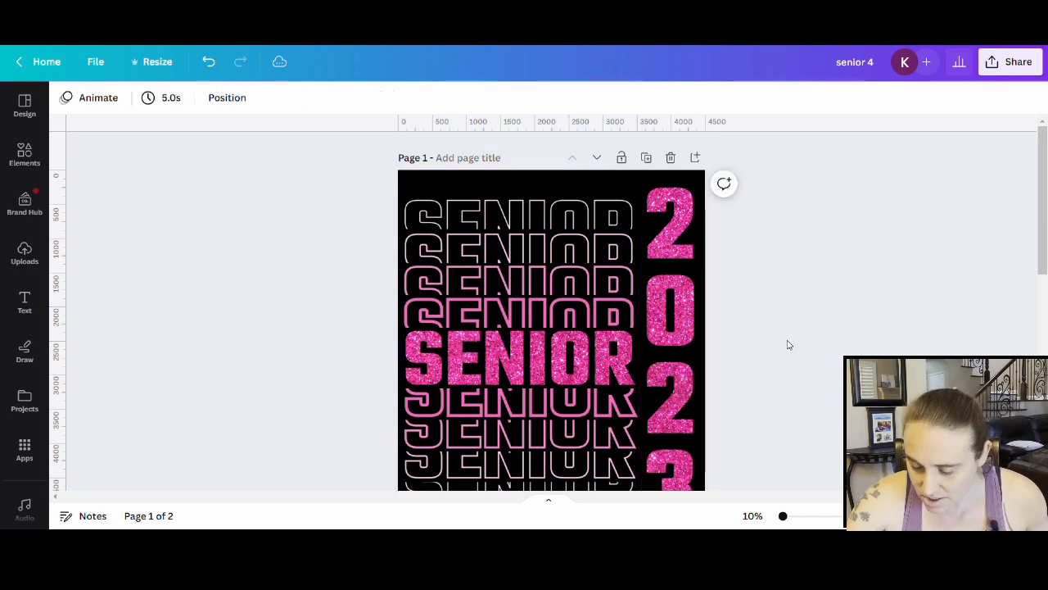
# Step: Nudge the cropped glitter 2023 slightly down on page 1
pyautogui.scroll(-3, 784, 347)
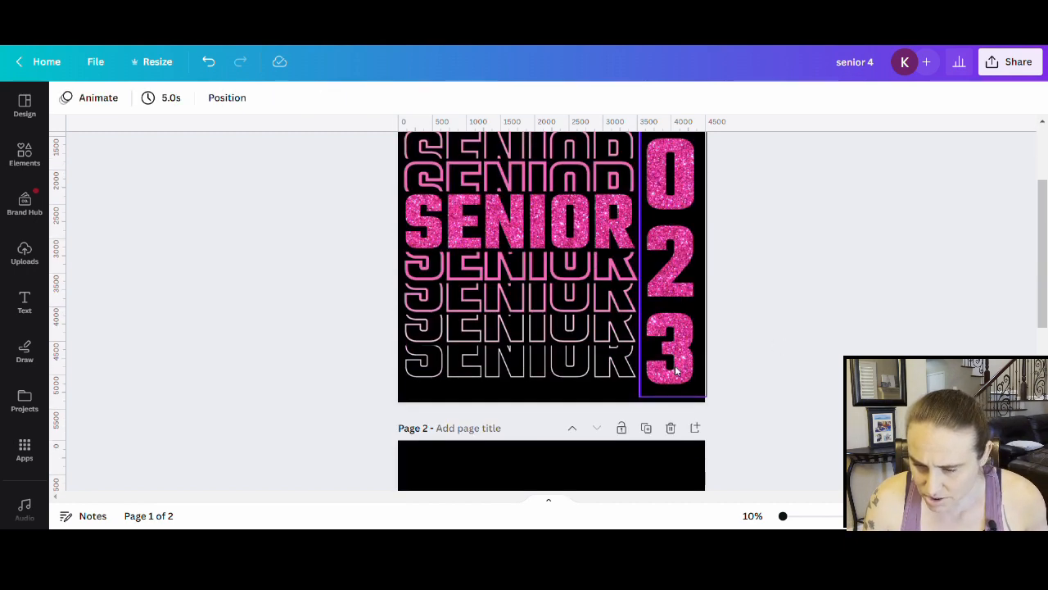
pyautogui.click(676, 371)
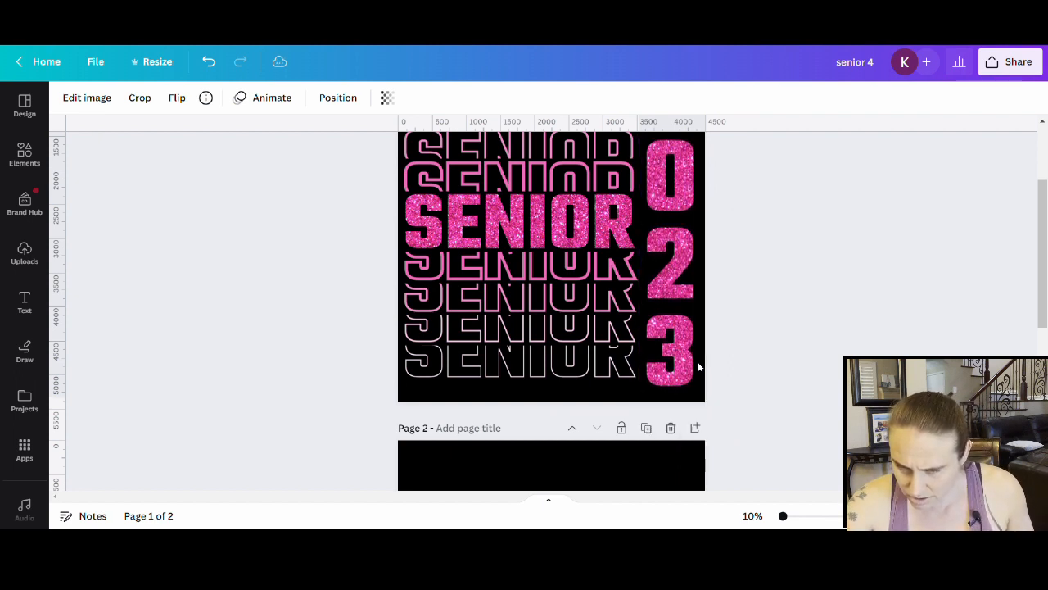
pyautogui.click(697, 367)
pyautogui.scroll(3, 765, 328)
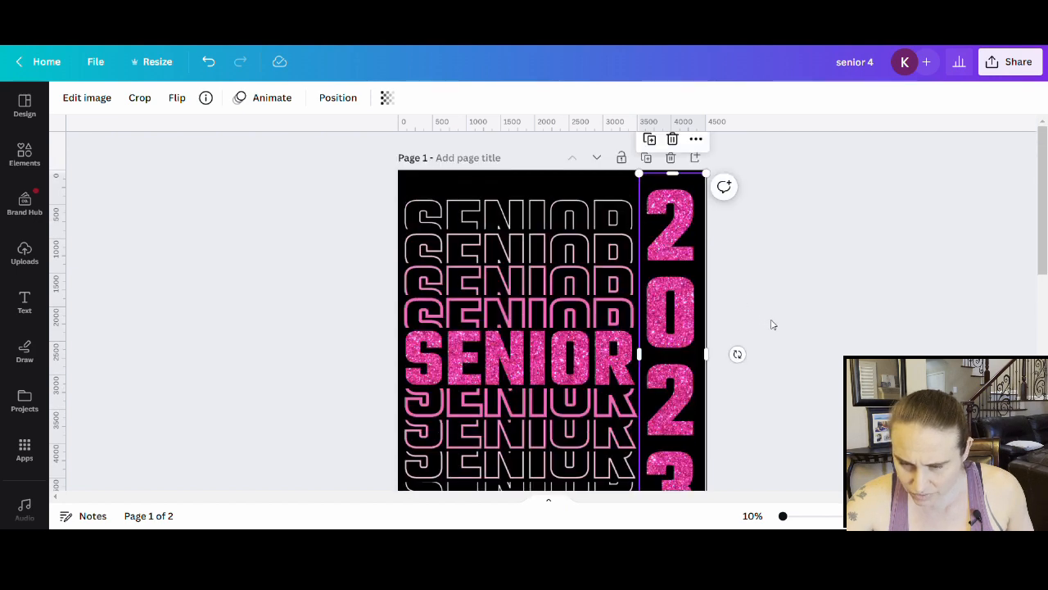
pyautogui.click(832, 327)
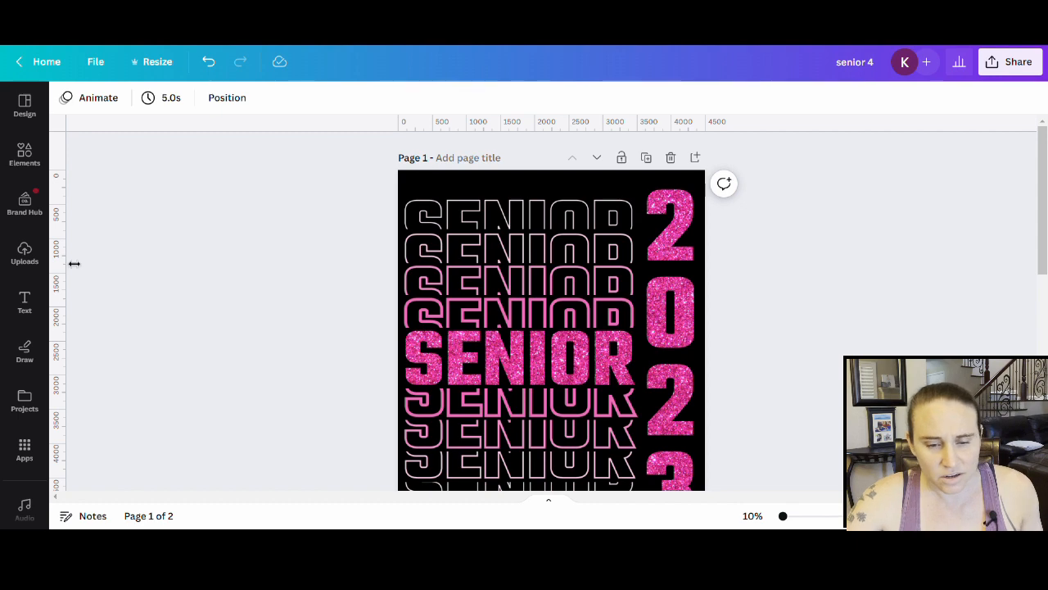
# Step: Place horizontal ruler guides along the top and bottom edges of the vertical 2023
pyautogui.click(96, 64)
pyautogui.moveTo(115, 236)
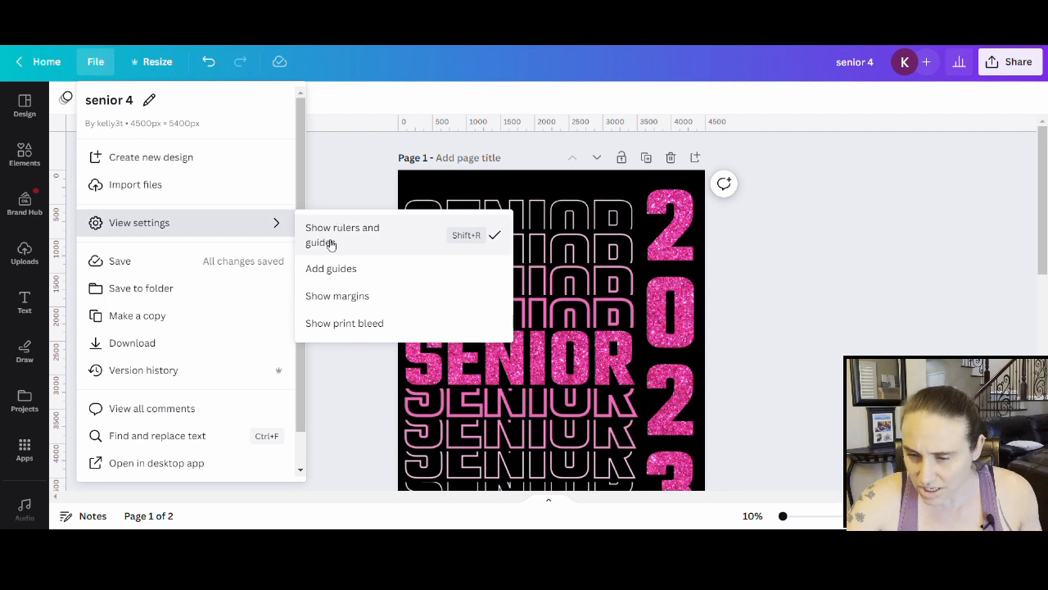
pyautogui.click(345, 171)
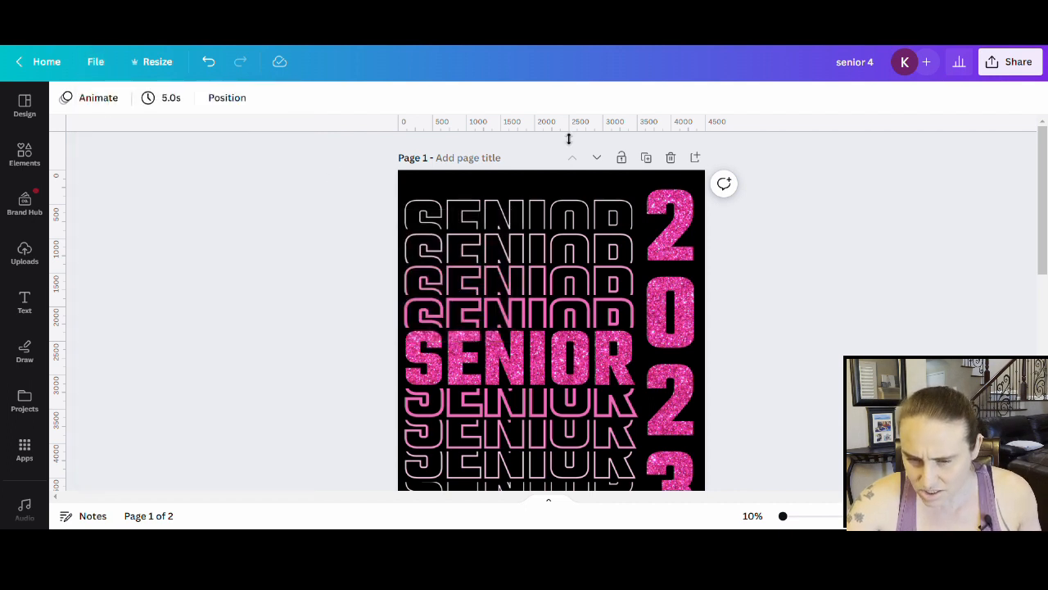
pyautogui.moveTo(570, 152); pyautogui.dragTo(570, 193)
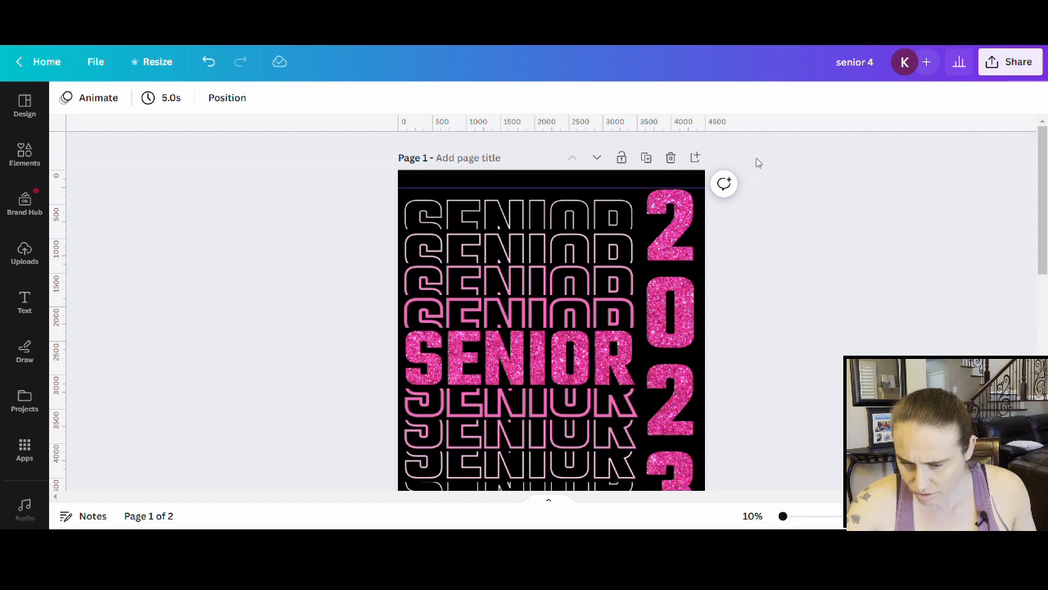
pyautogui.scroll(-2, 786, 164)
pyautogui.moveTo(797, 136); pyautogui.dragTo(793, 454)
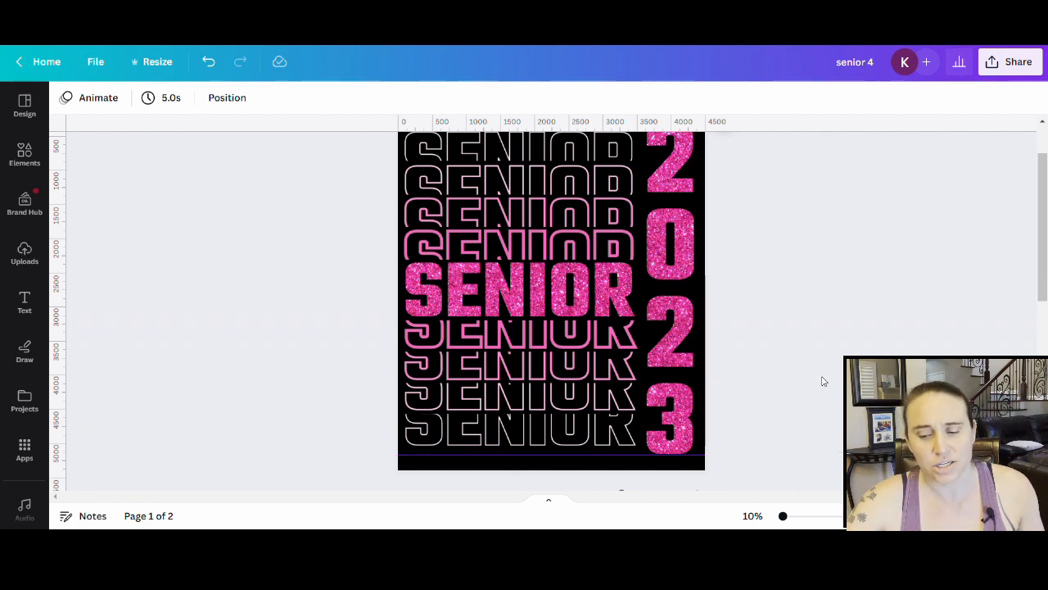
pyautogui.scroll(2, 822, 379)
pyautogui.scroll(-3, 822, 378)
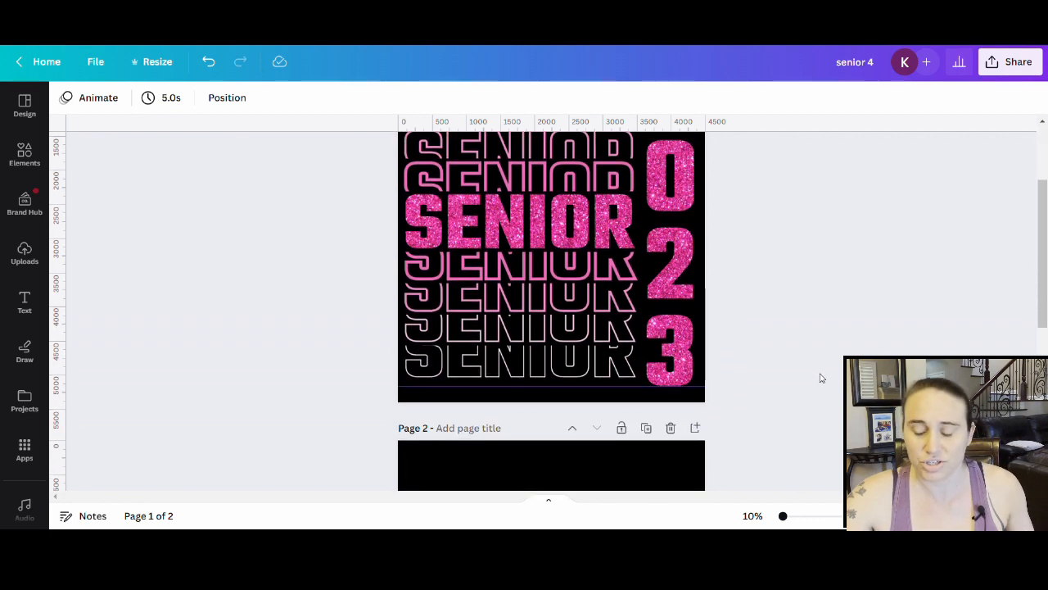
# Step: Remove the horizontal ruler guides from the top and bottom edges of the vertical 2023 on page 1
pyautogui.scroll(3, 820, 377)
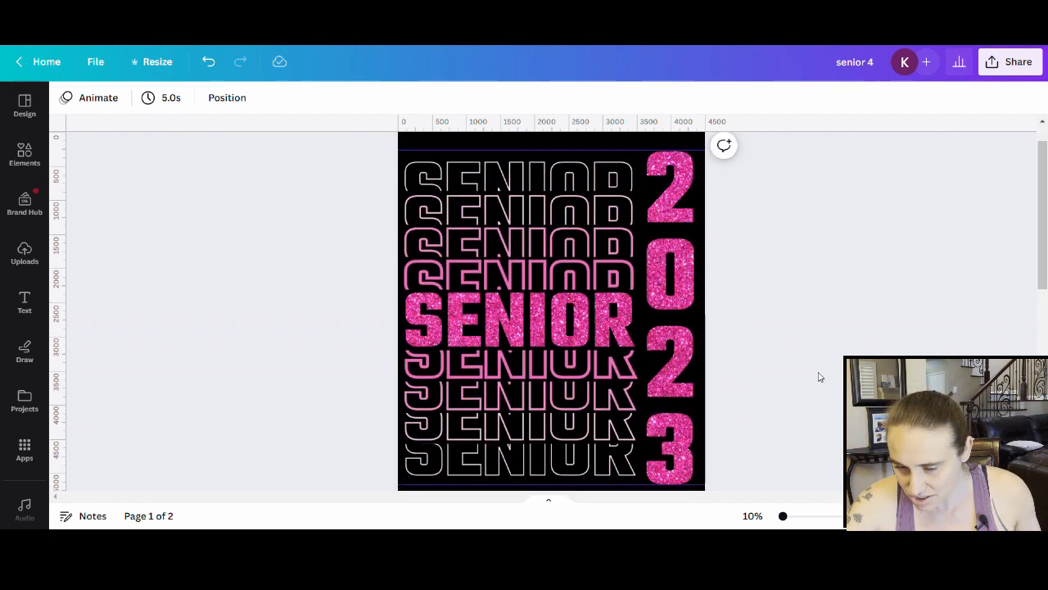
pyautogui.scroll(-2, 817, 376)
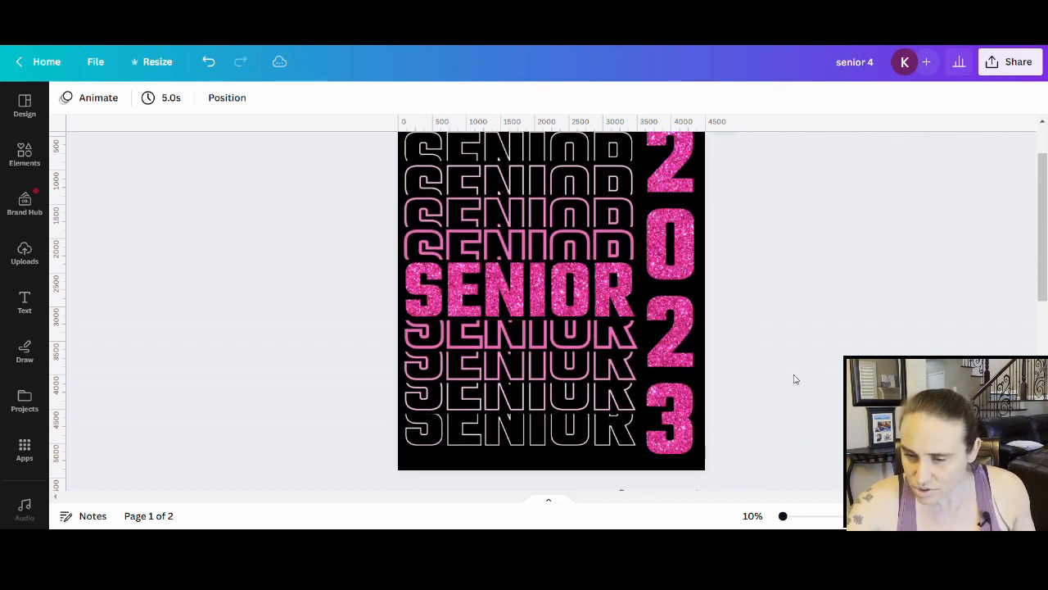
pyautogui.scroll(2, 792, 382)
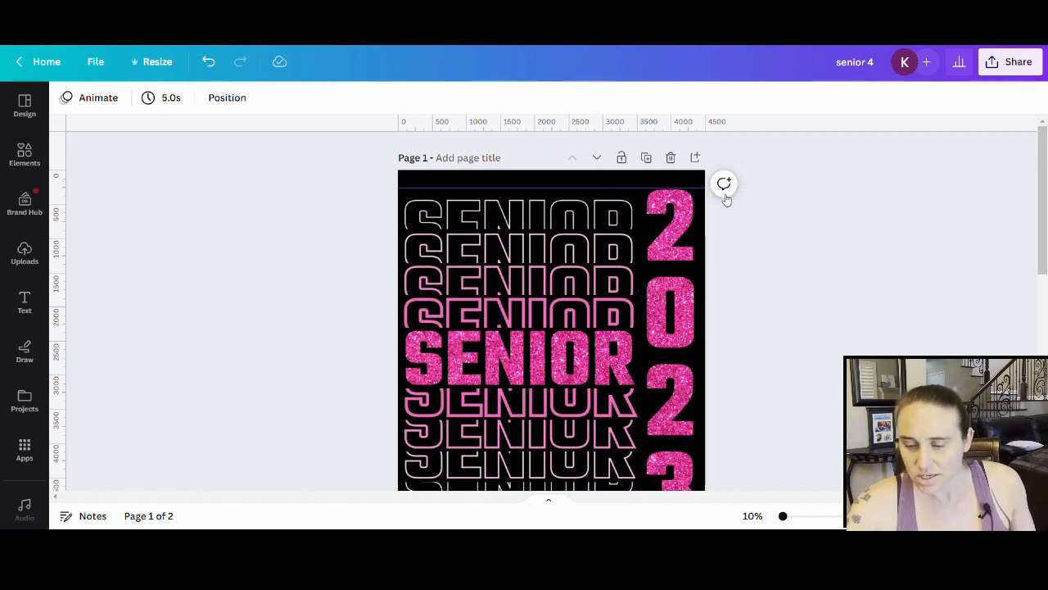
pyautogui.moveTo(726, 190); pyautogui.dragTo(730, 131)
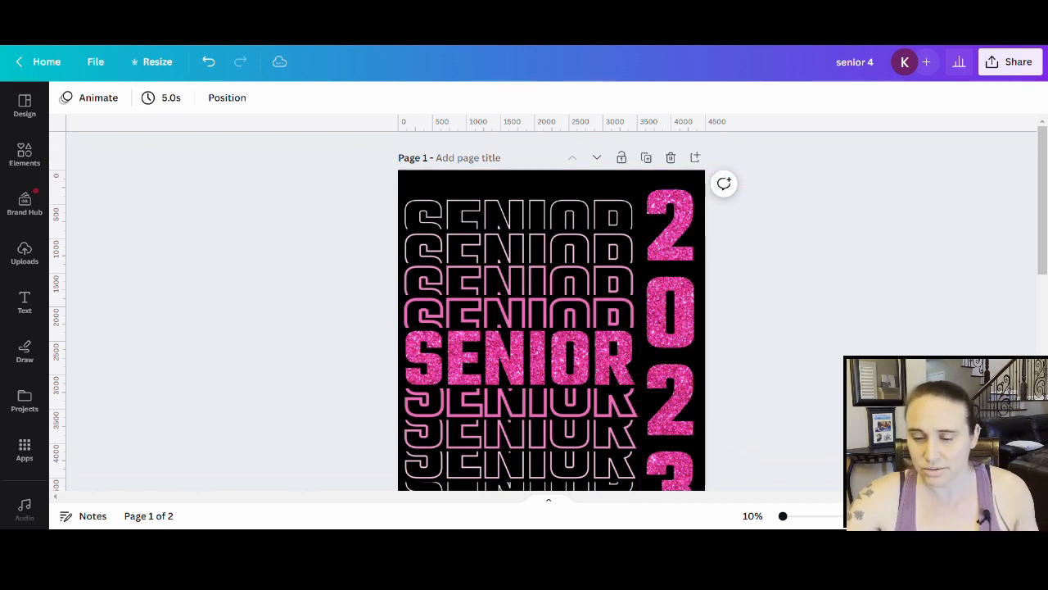
pyautogui.scroll(-2, 636, 235)
pyautogui.scroll(1, 635, 234)
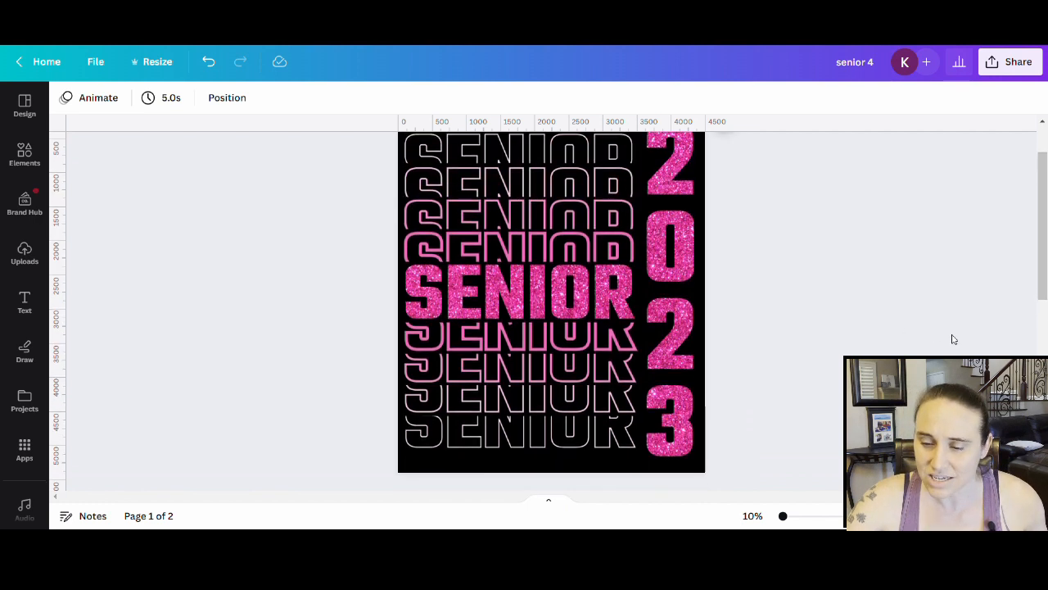
pyautogui.scroll(1, 952, 339)
pyautogui.scroll(-2, 754, 262)
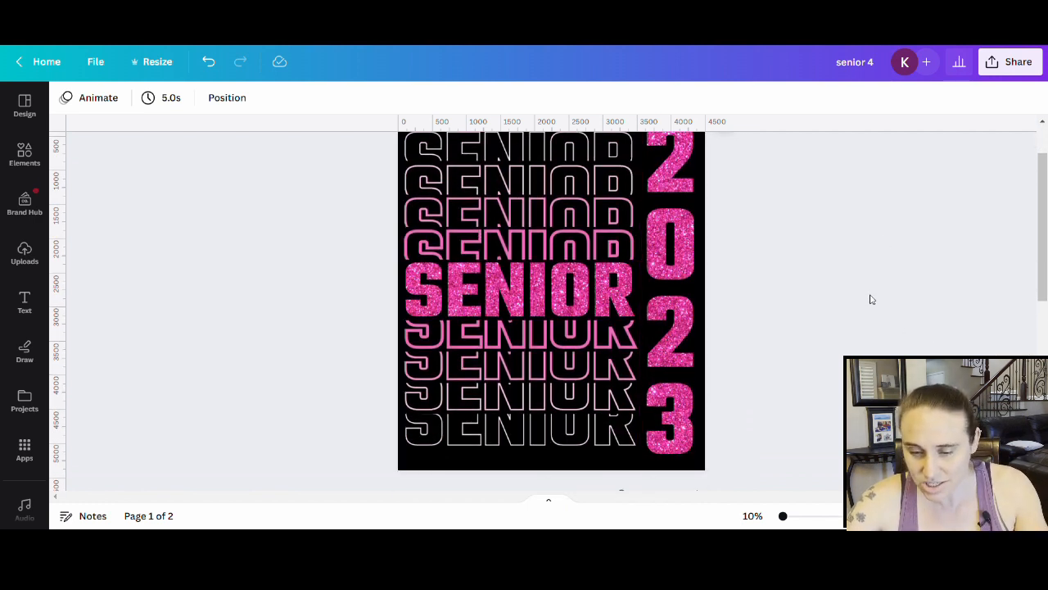
pyautogui.scroll(2, 866, 315)
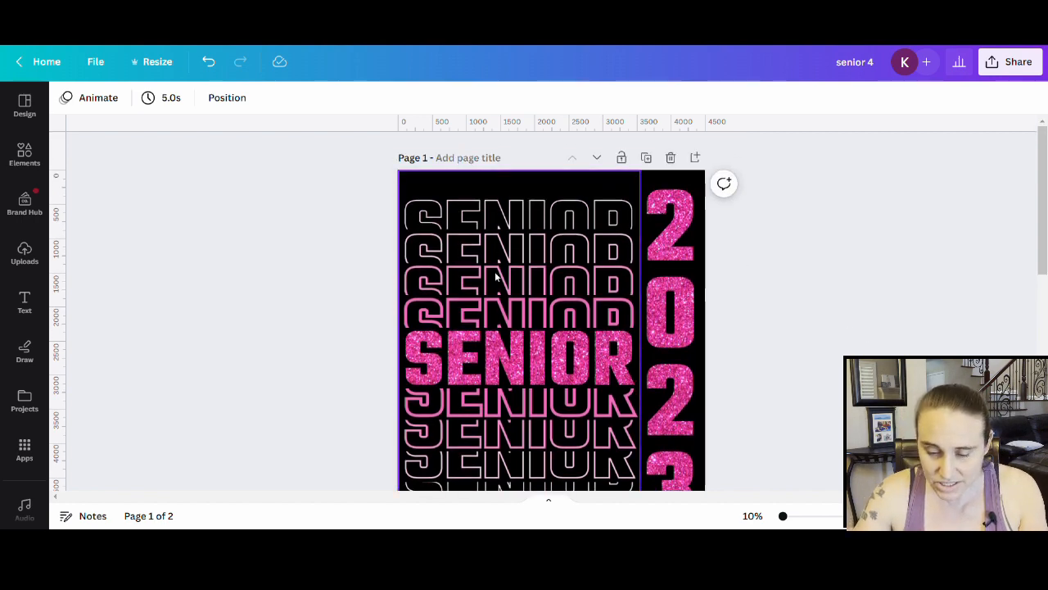
# Step: Add a "Class Of" text on page 1, enlarge it to about size 433, and place it over the upper hollow SENIOR rows
pyautogui.press('t')
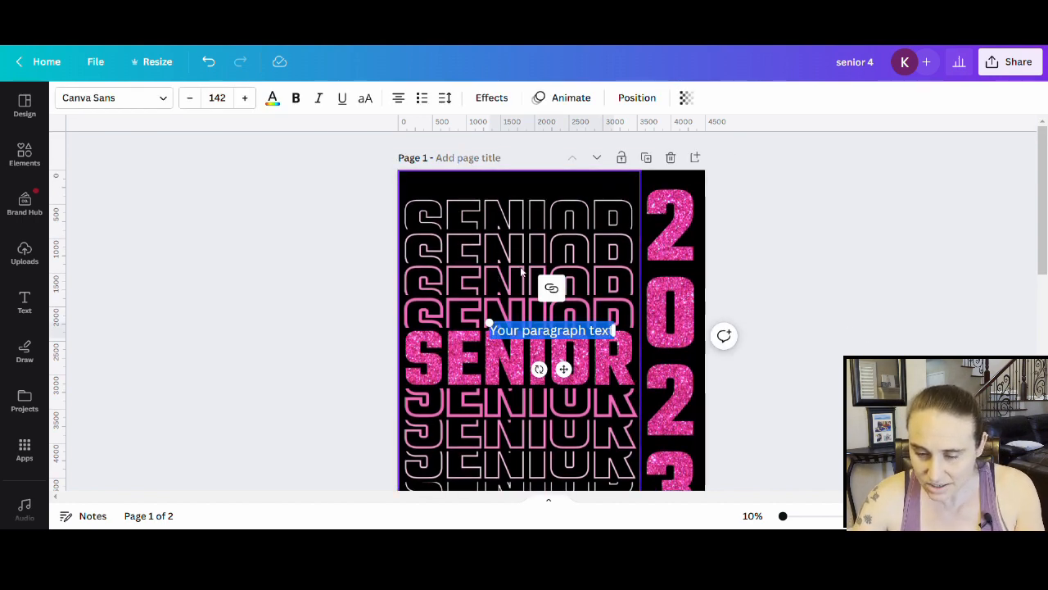
pyautogui.write('Cla')
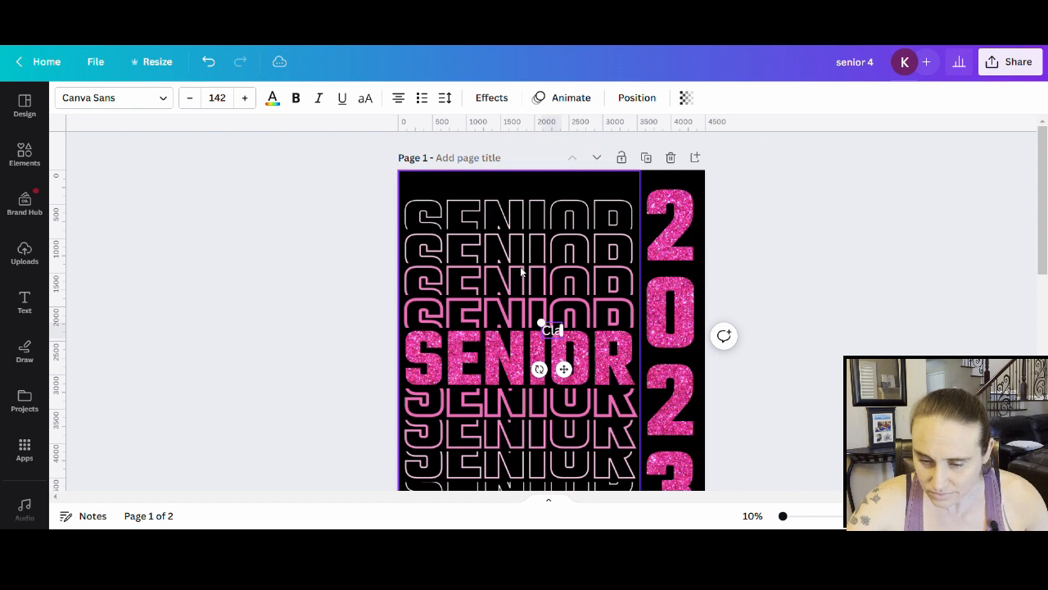
pyautogui.write('ss Of')
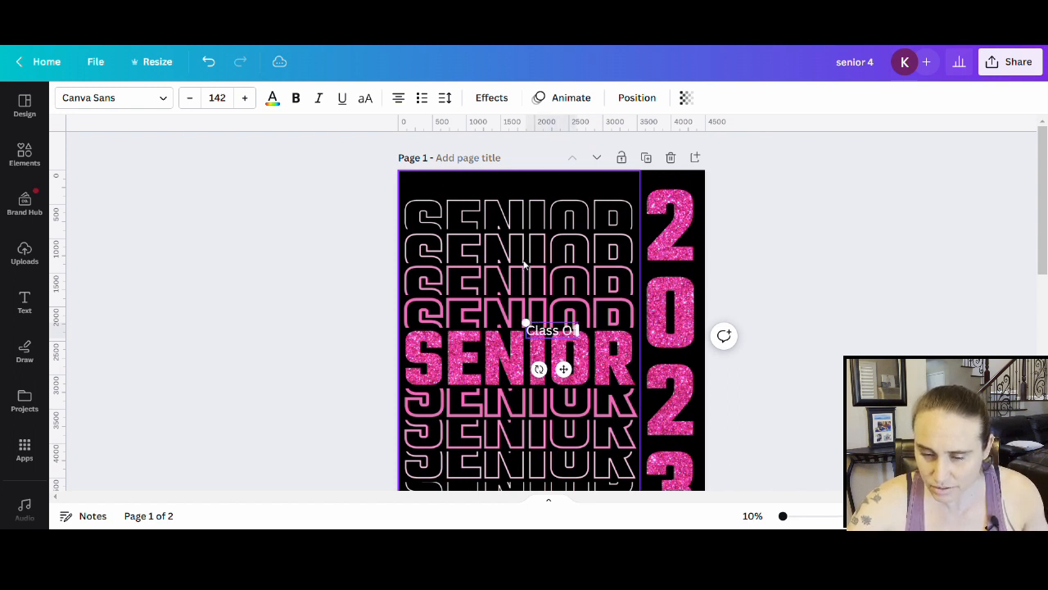
pyautogui.click(943, 298)
pyautogui.click(546, 334)
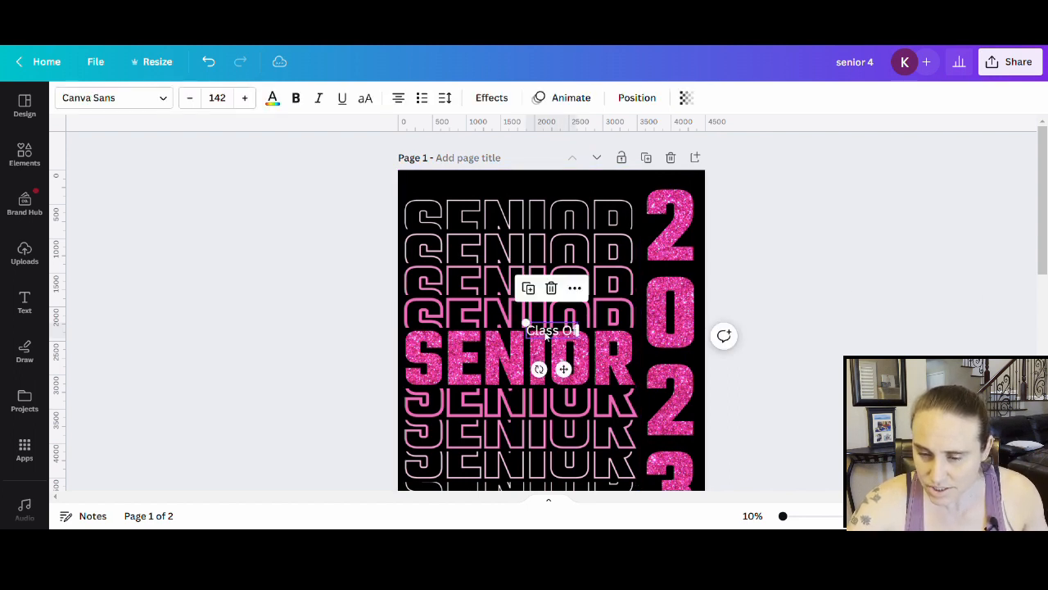
pyautogui.moveTo(546, 334); pyautogui.dragTo(651, 234)
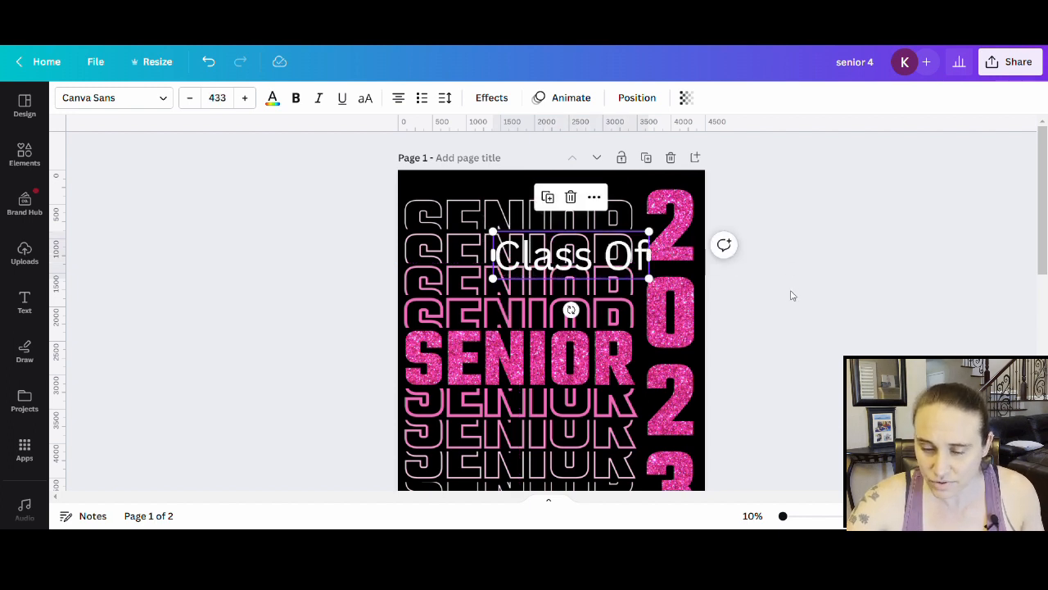
pyautogui.click(871, 325)
pyautogui.moveTo(571, 264); pyautogui.dragTo(536, 274)
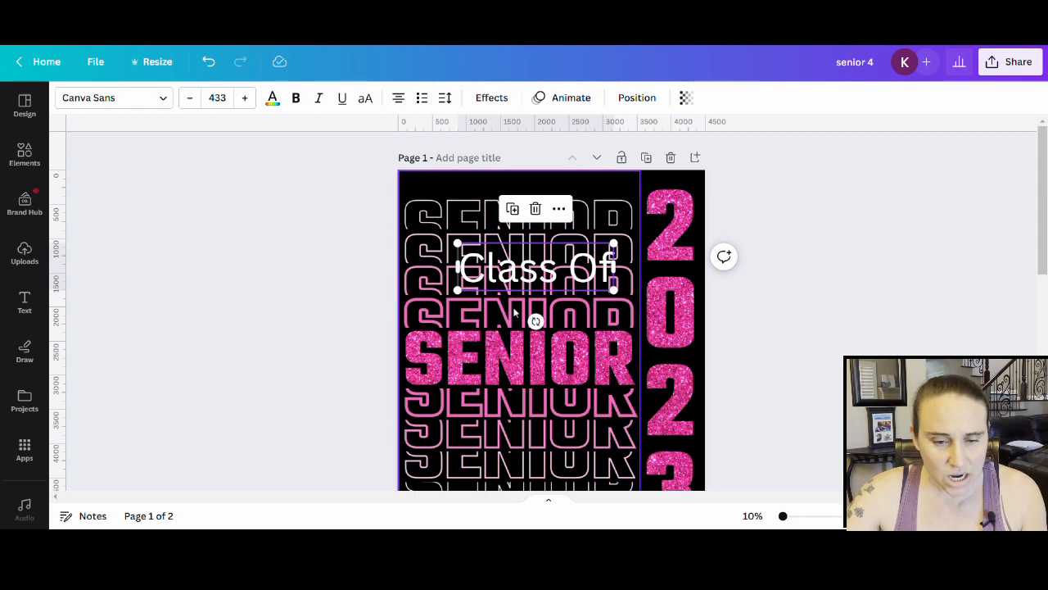
# Step: Search the fonts for columbian and apply the Columbian font to the "Class Of" text
pyautogui.click(164, 99)
pyautogui.click(166, 147)
pyautogui.press('BackSpace')
pyautogui.press('BackSpace')
pyautogui.press('BackSpace')
pyautogui.press('BackSpace')
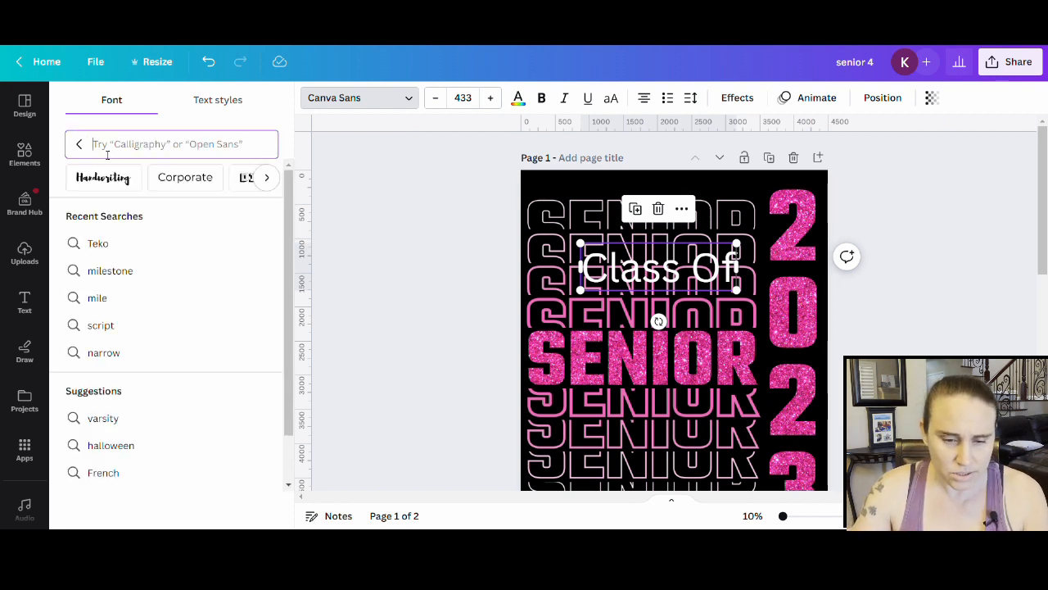
pyautogui.write('col')
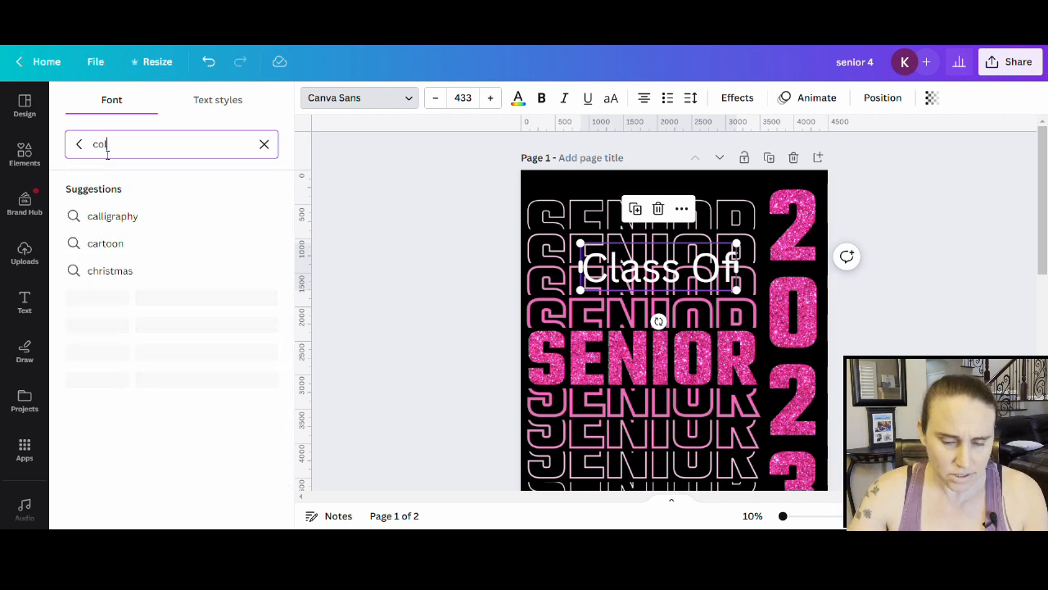
pyautogui.write('um')
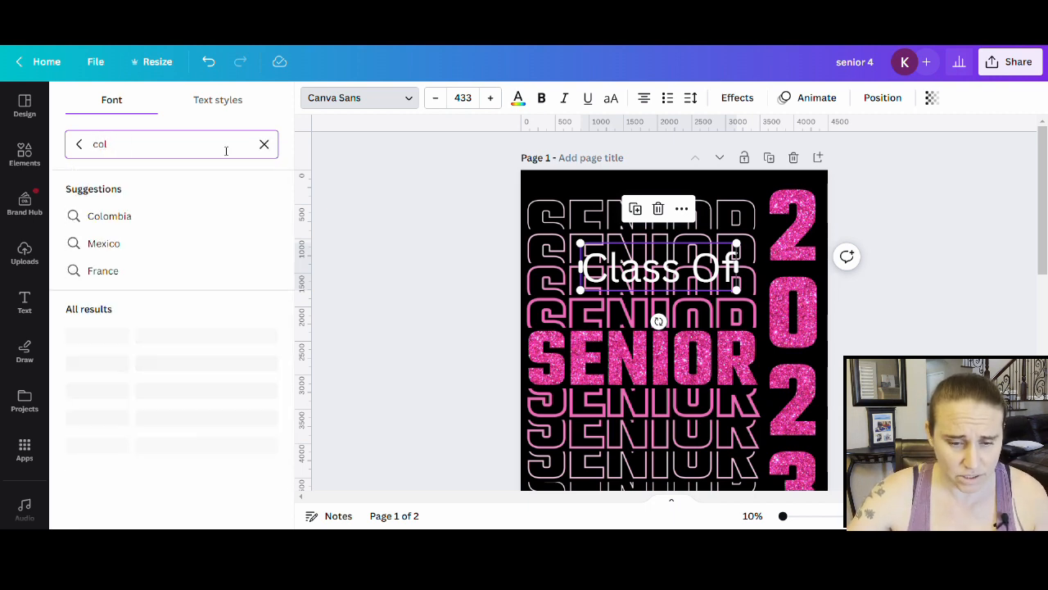
pyautogui.write('umbian')
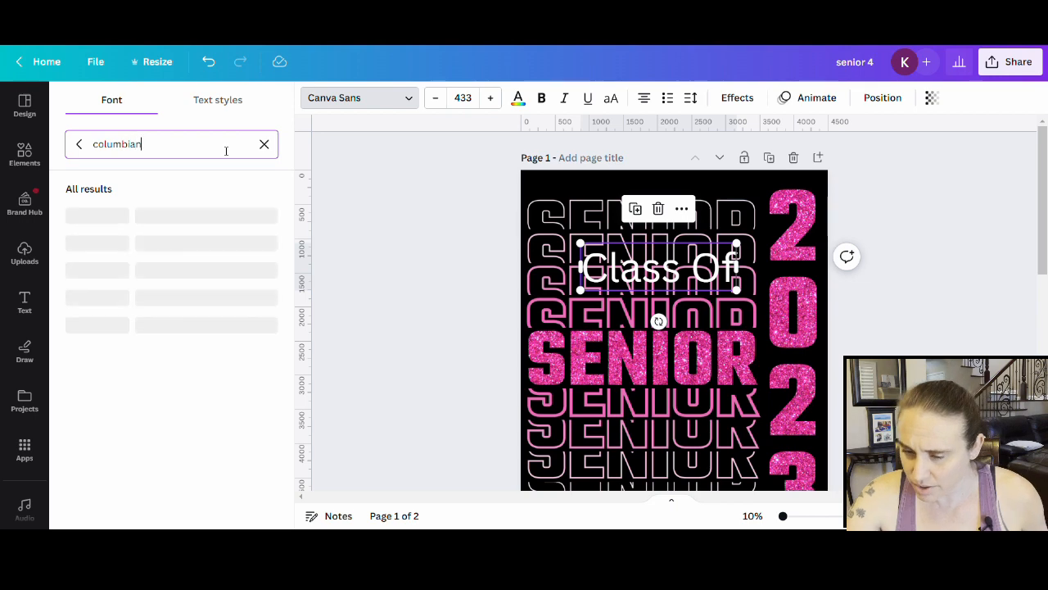
pyautogui.click(140, 216)
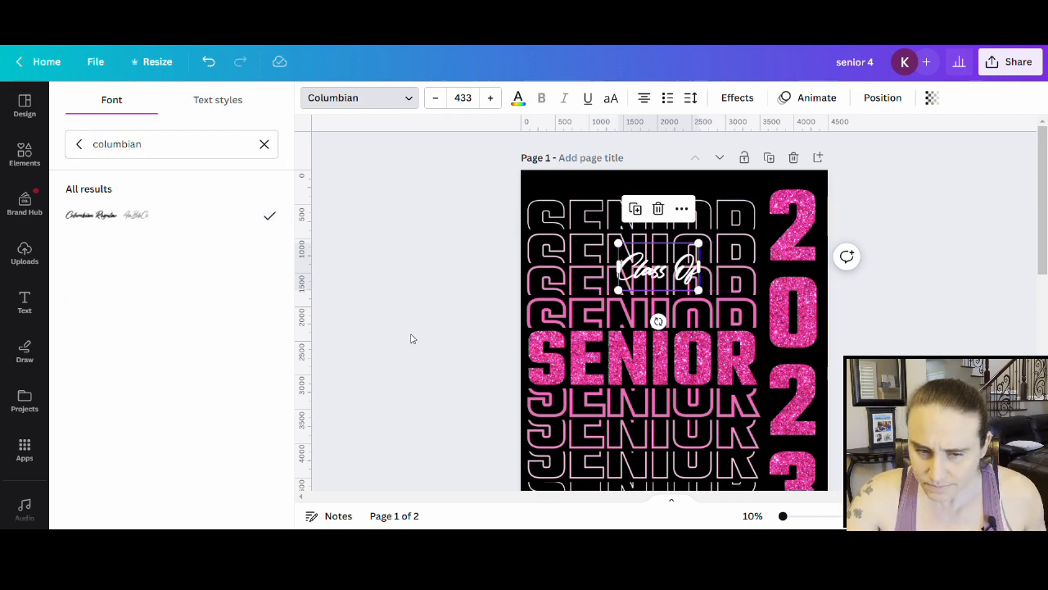
pyautogui.press('c')
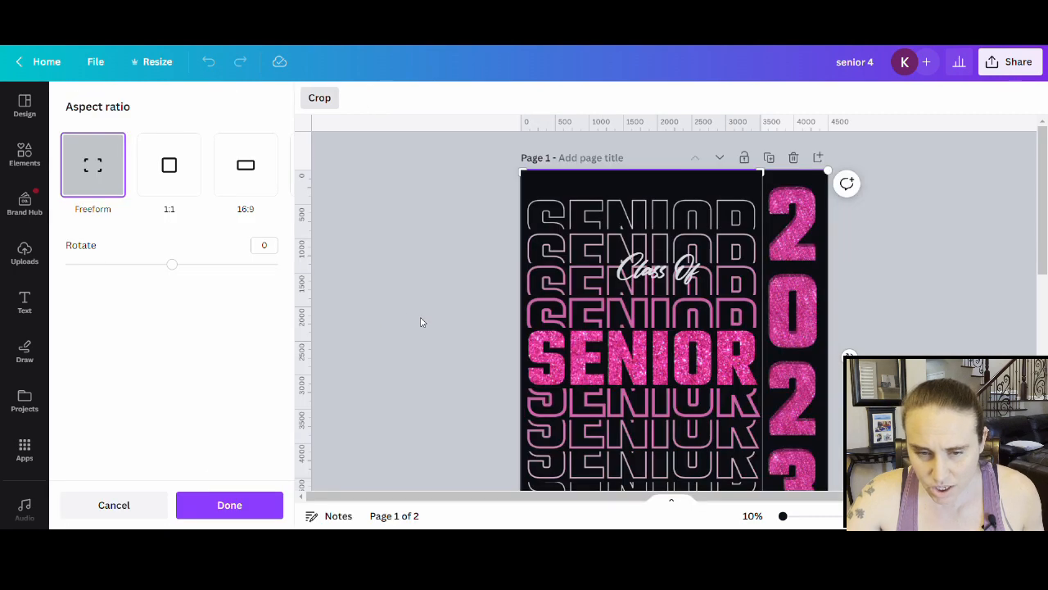
pyautogui.click(262, 504)
pyautogui.click(227, 317)
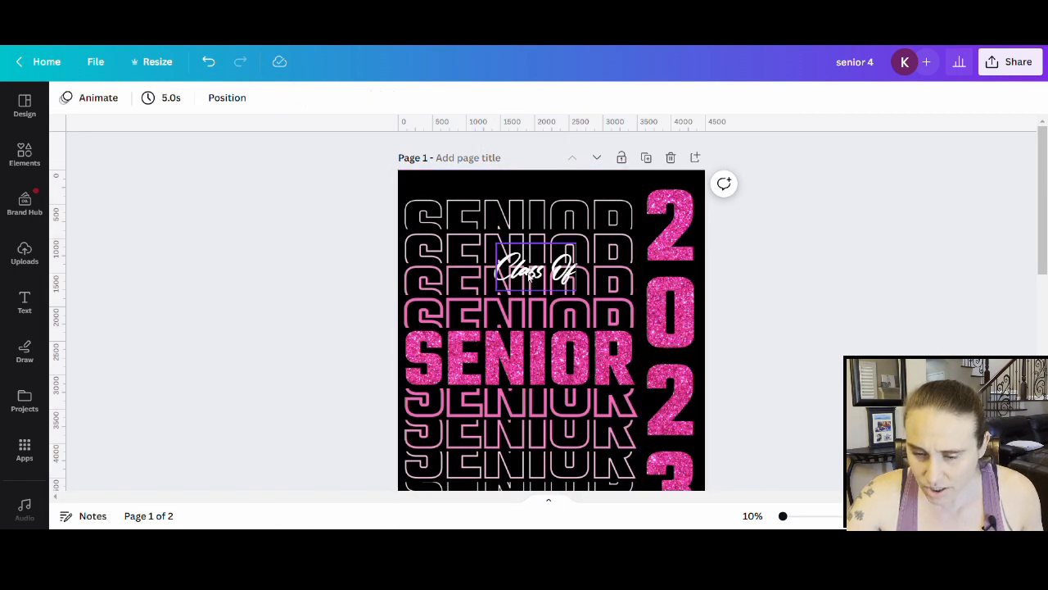
# Step: Enlarge "Class Of" to about size 1224, tilt it slightly counterclockwise, and position it across the upper hollow SENIOR rows
pyautogui.click(528, 277)
pyautogui.moveTo(496, 290); pyautogui.dragTo(420, 334)
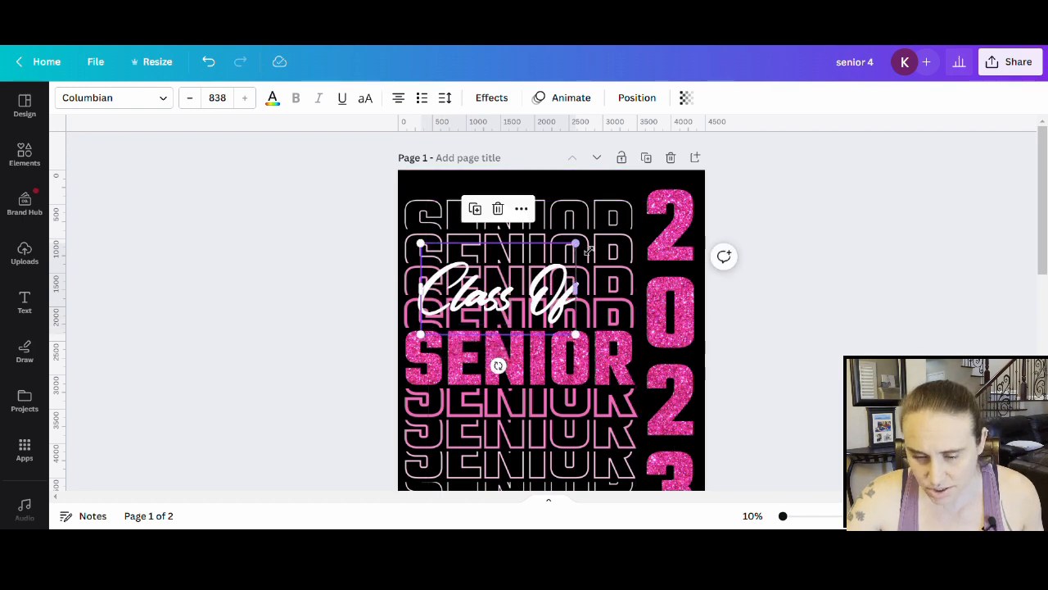
pyautogui.moveTo(577, 244); pyautogui.dragTo(669, 219)
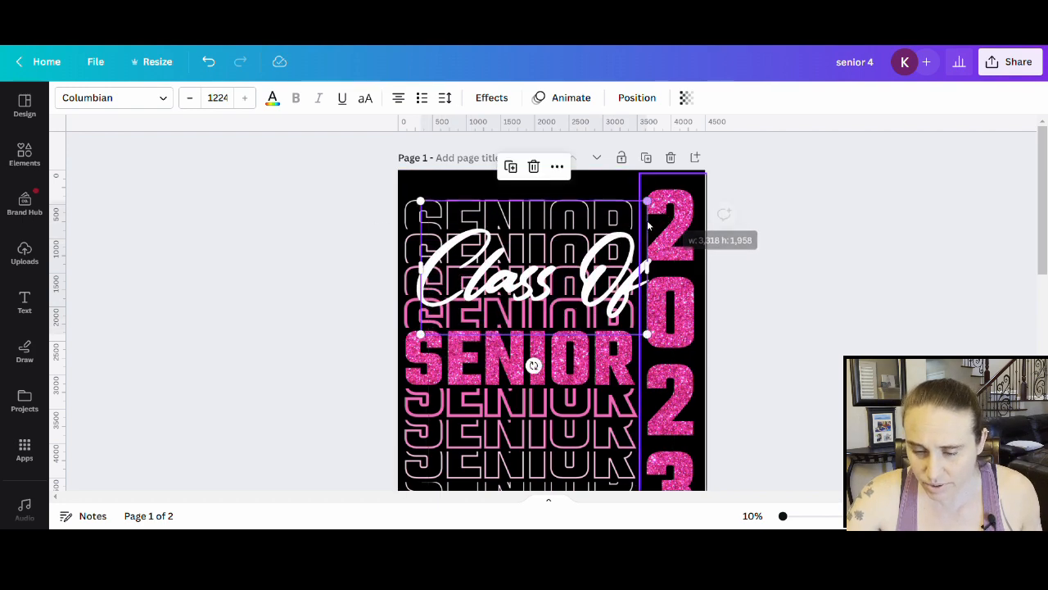
pyautogui.moveTo(534, 366); pyautogui.dragTo(565, 370)
pyautogui.moveTo(584, 270); pyautogui.dragTo(575, 264)
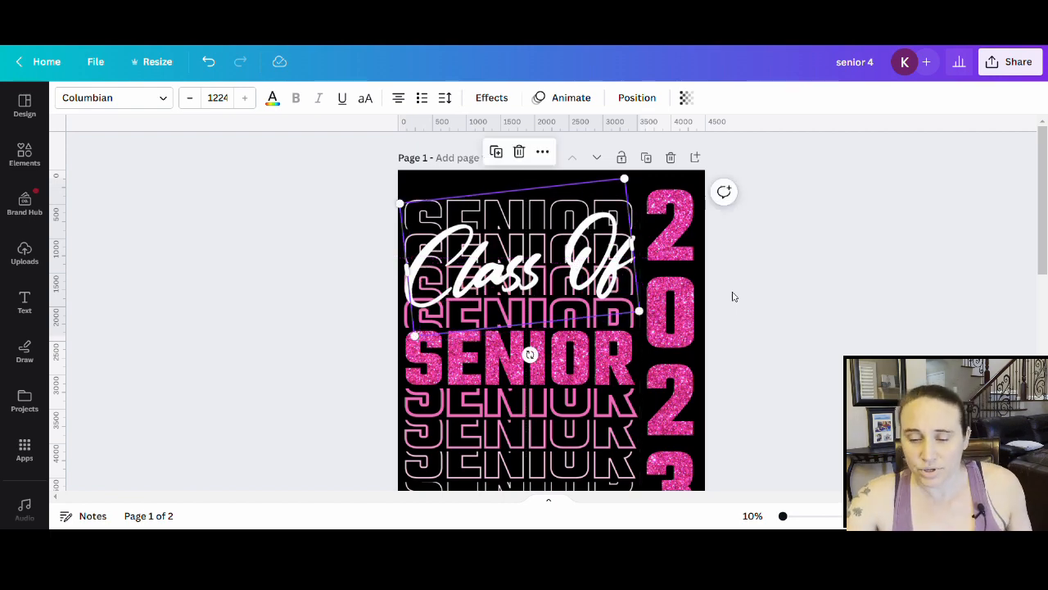
pyautogui.click(827, 361)
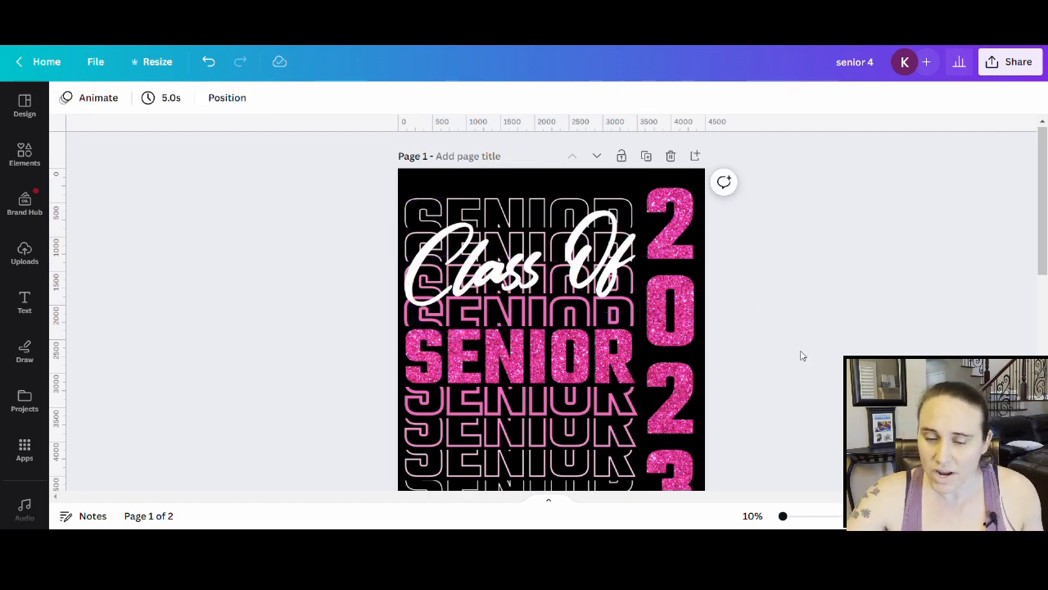
# Step: Apply the Outline effect to the "Class Of" text and color the outline black
pyautogui.scroll(-1, 800, 355)
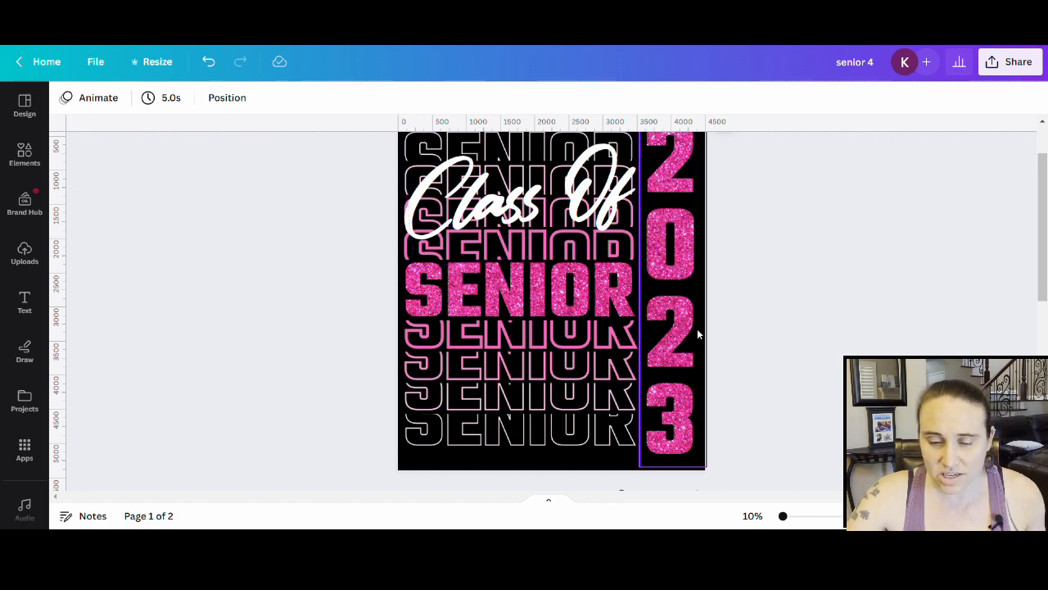
pyautogui.click(549, 207)
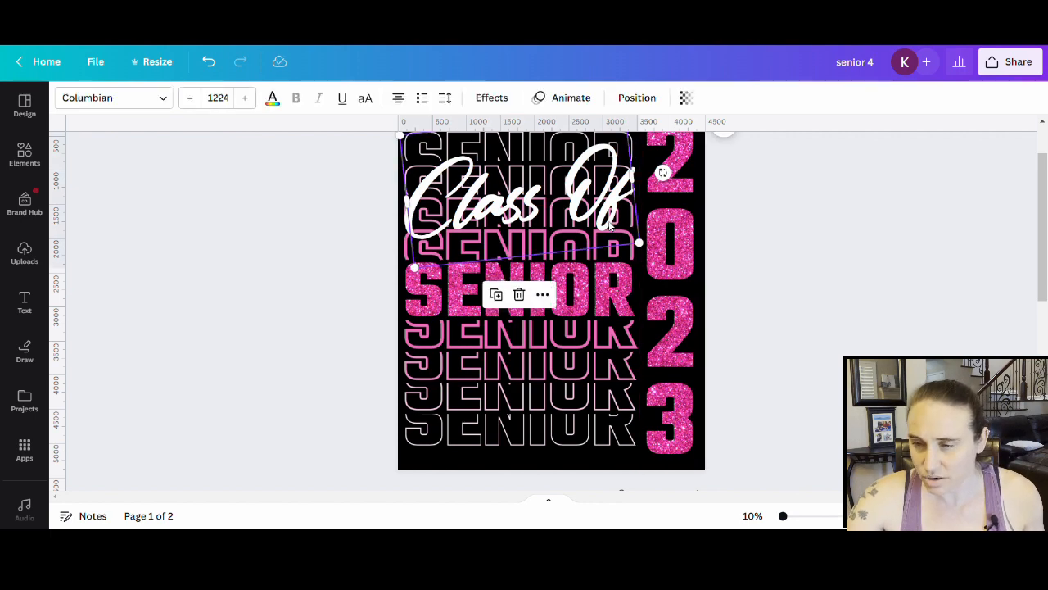
pyautogui.click(506, 99)
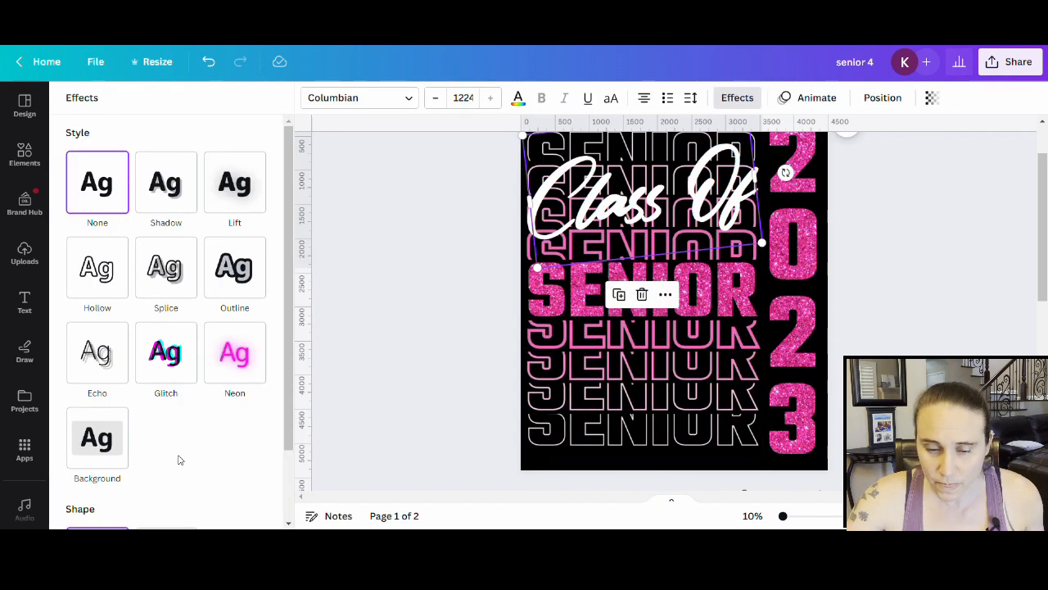
pyautogui.click(230, 266)
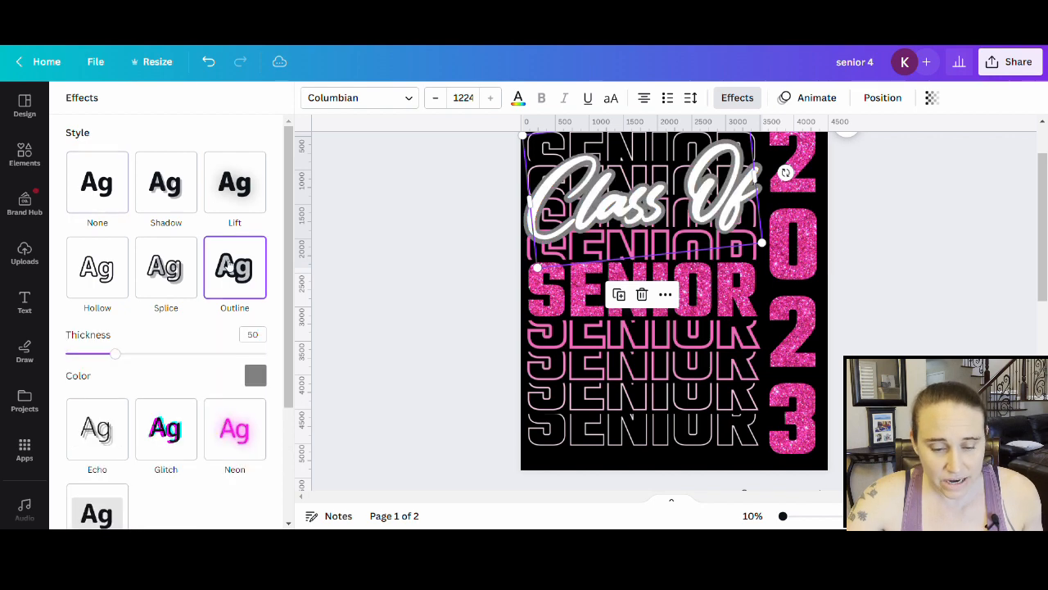
pyautogui.click(256, 377)
pyautogui.click(92, 350)
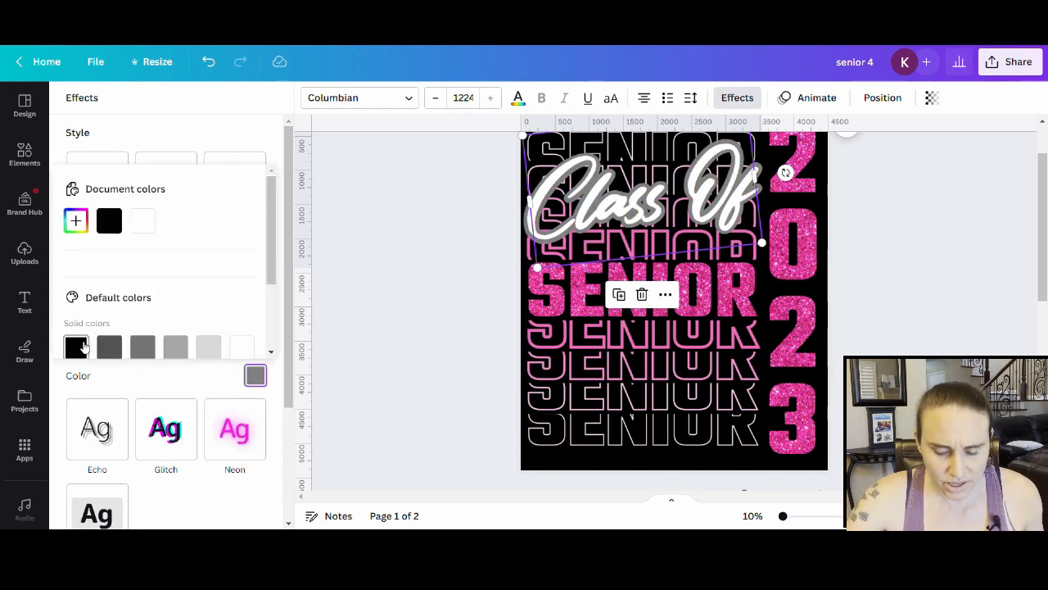
pyautogui.click(239, 123)
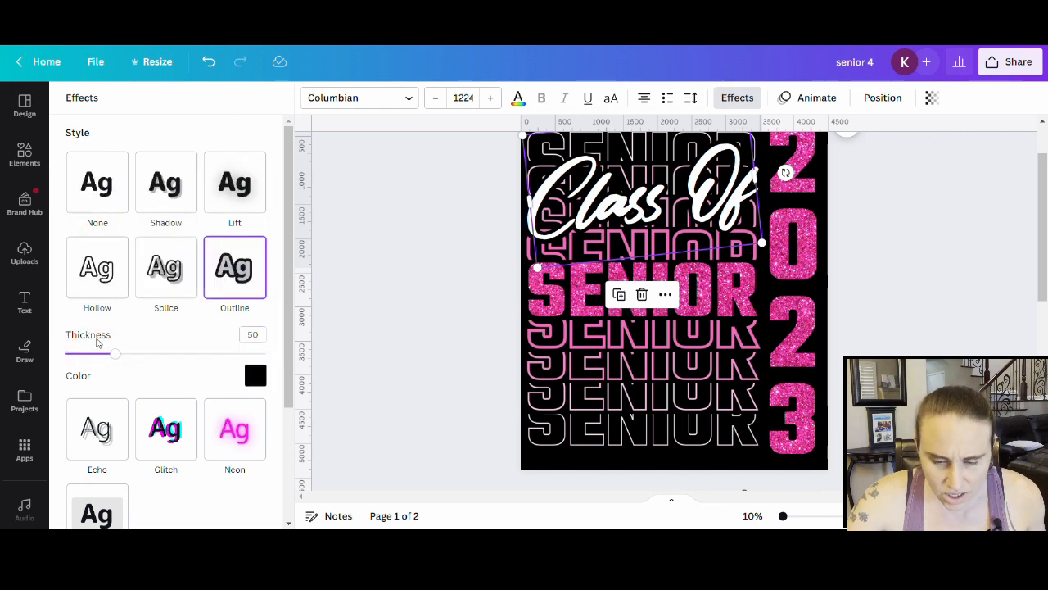
# Step: Set the outline thickness of the "Class Of" text to 14
pyautogui.click(84, 355)
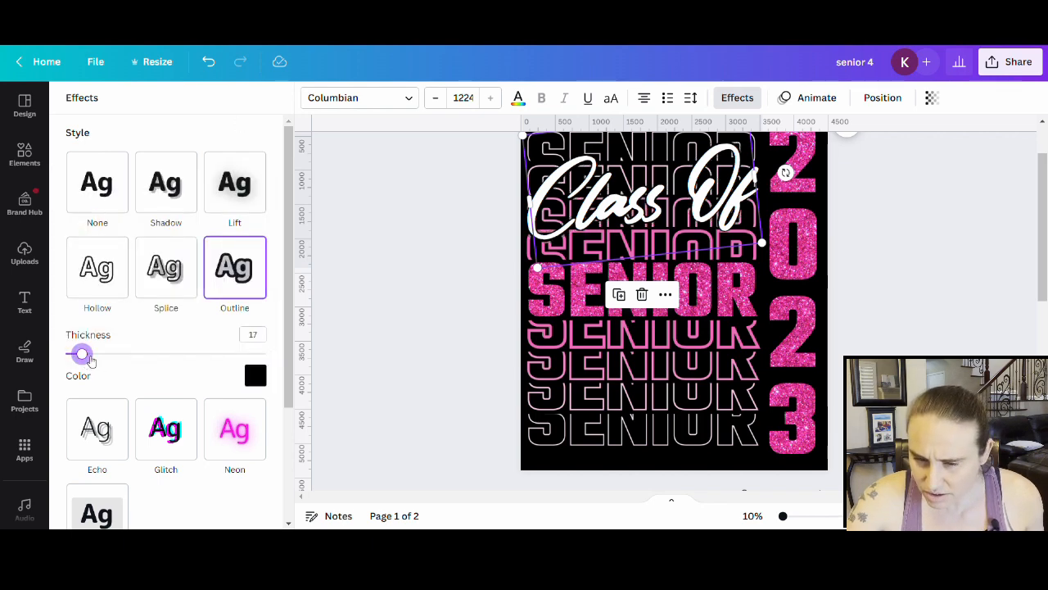
pyautogui.moveTo(91, 362); pyautogui.dragTo(59, 362)
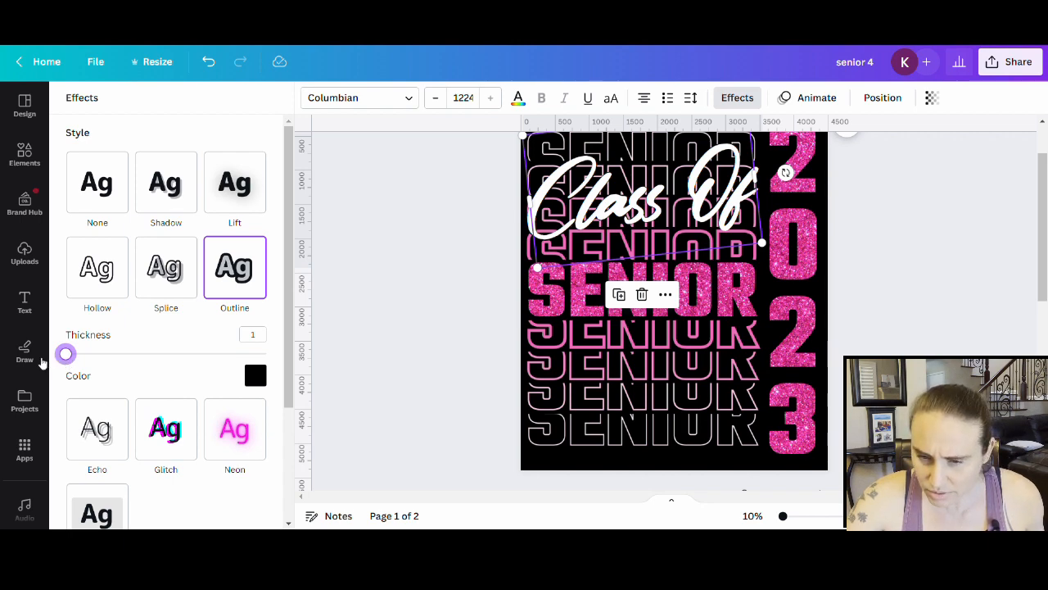
pyautogui.moveTo(66, 355); pyautogui.dragTo(82, 356)
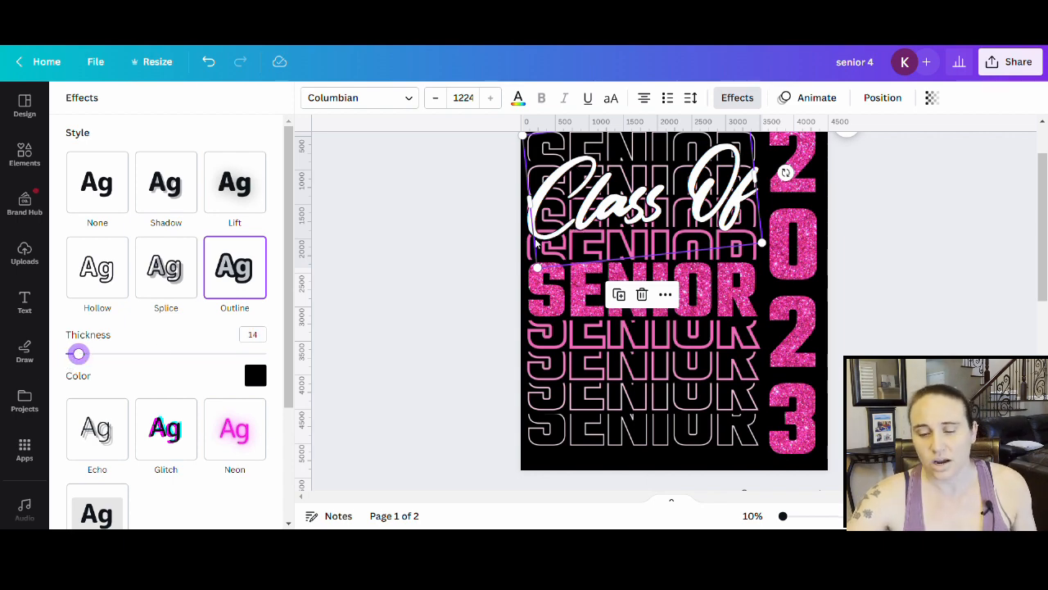
pyautogui.click(924, 265)
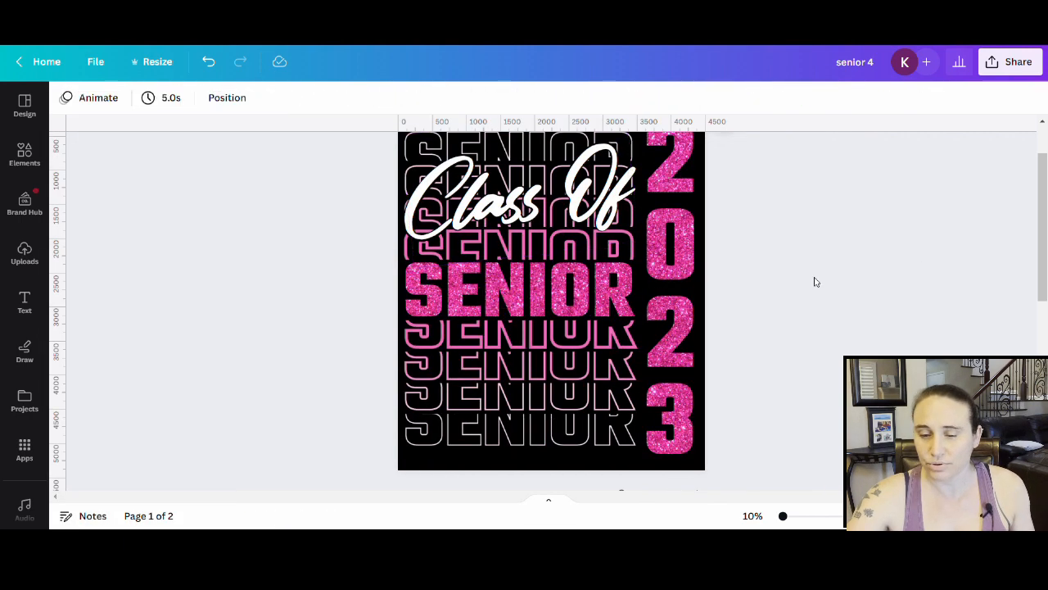
pyautogui.scroll(2, 815, 275)
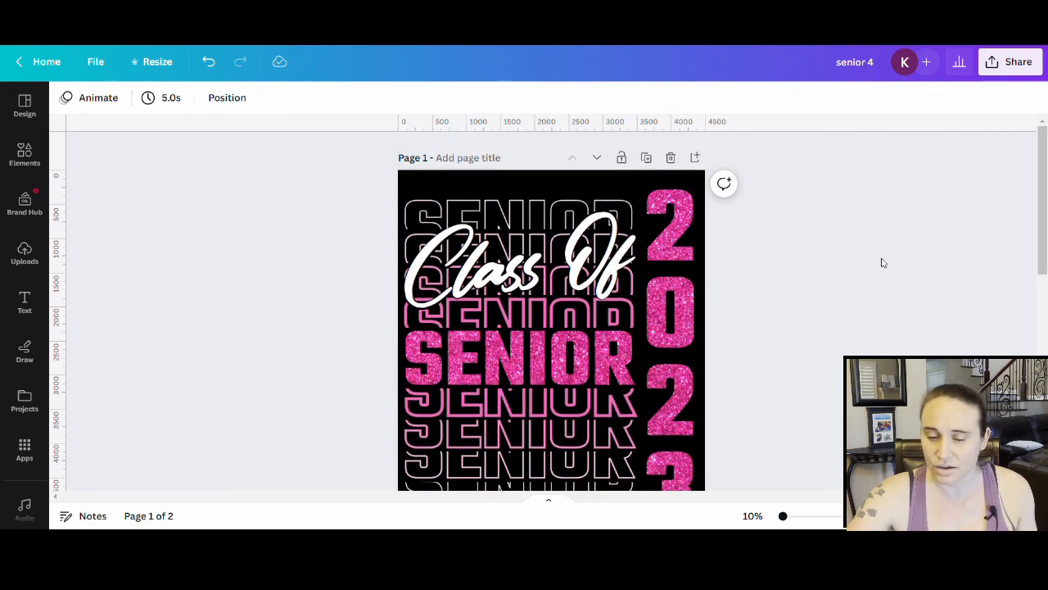
pyautogui.scroll(-2, 868, 271)
pyautogui.scroll(2, 864, 274)
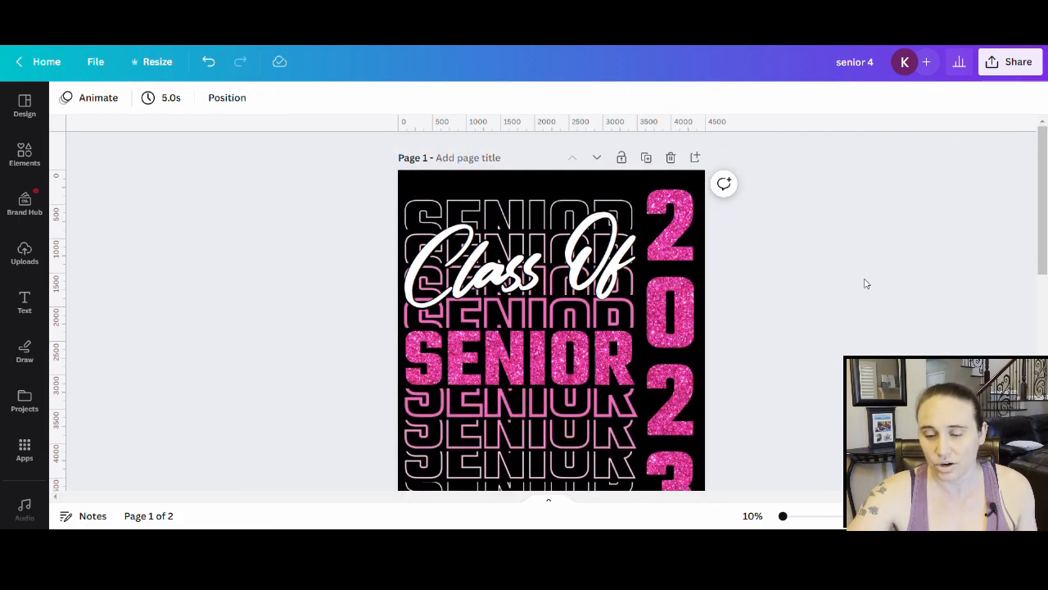
pyautogui.scroll(-2, 819, 254)
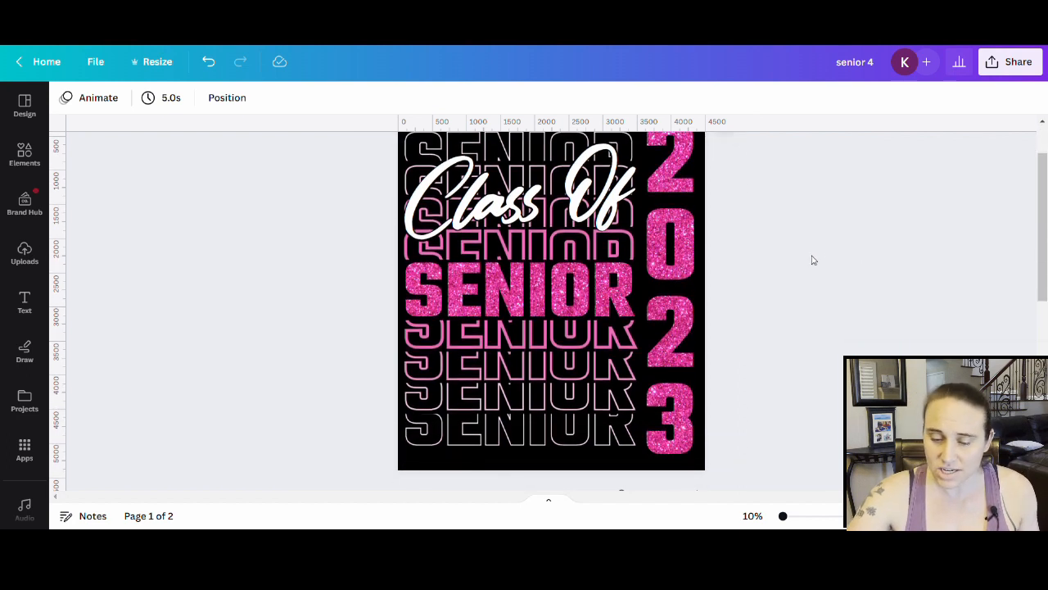
pyautogui.scroll(2, 814, 282)
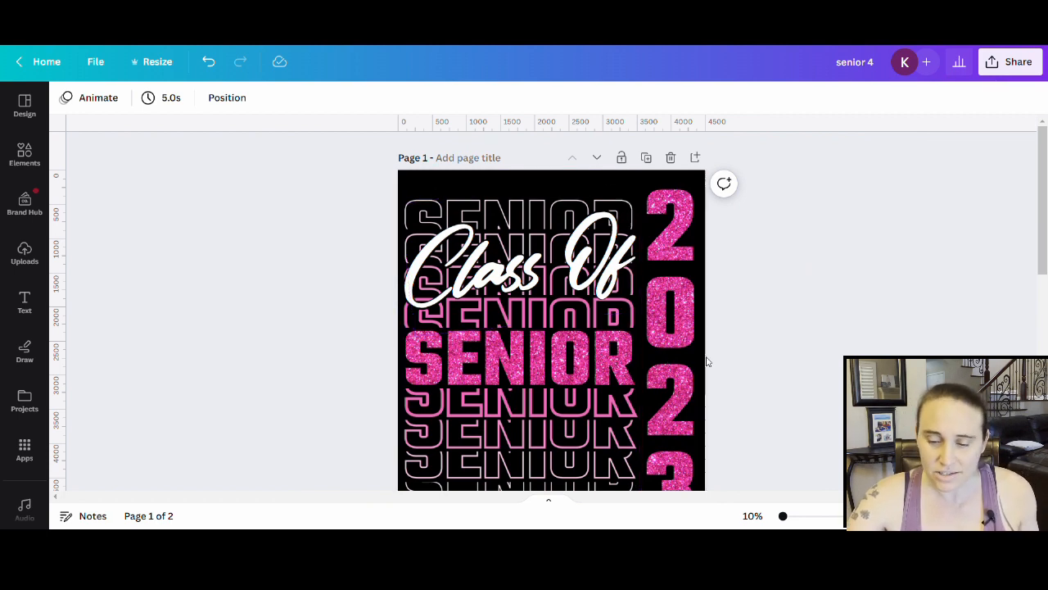
pyautogui.scroll(-3, 709, 360)
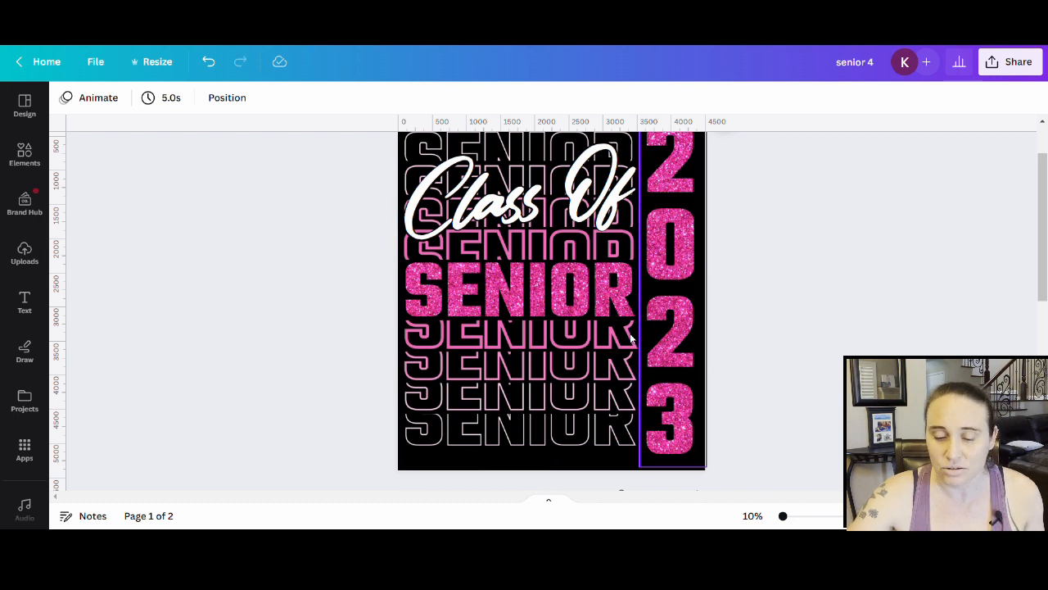
pyautogui.scroll(3, 631, 254)
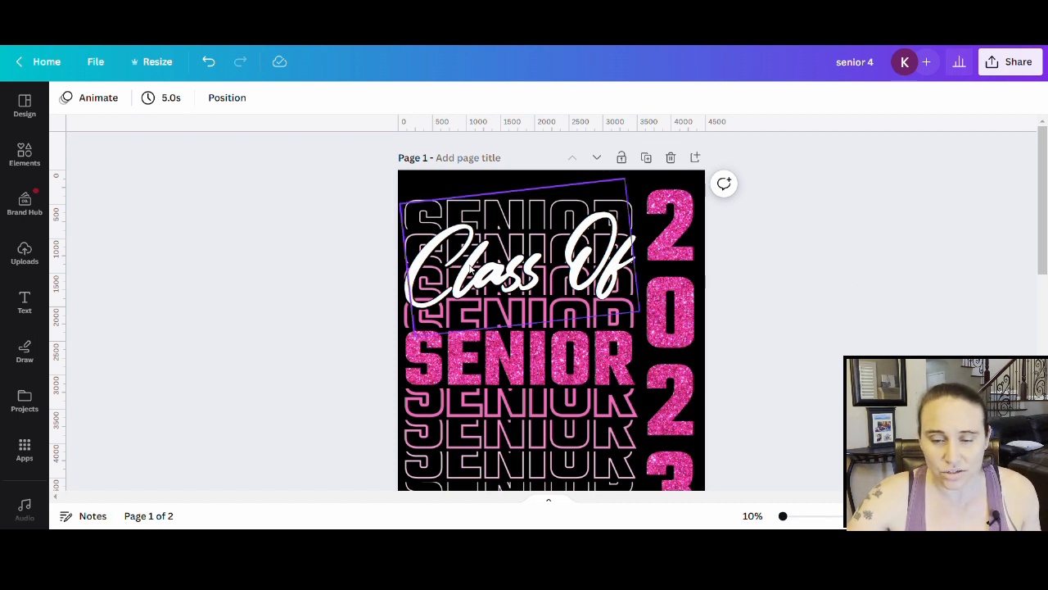
# Step: Recolor the "Class Of" text to a very pale pink, #FFEEF8, starting from the lightest pink photo color
pyautogui.click(589, 250)
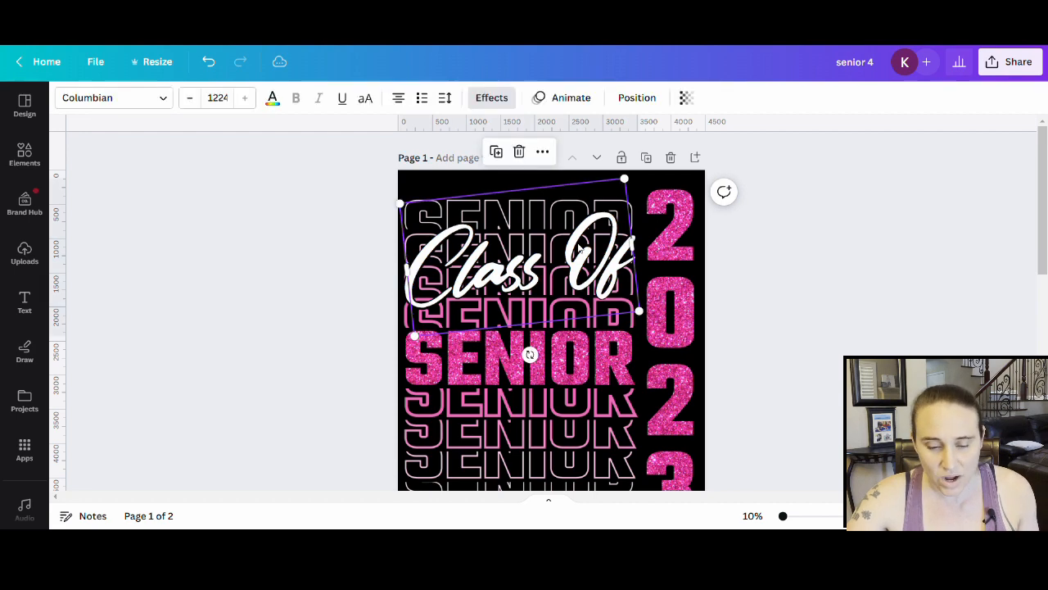
pyautogui.click(274, 102)
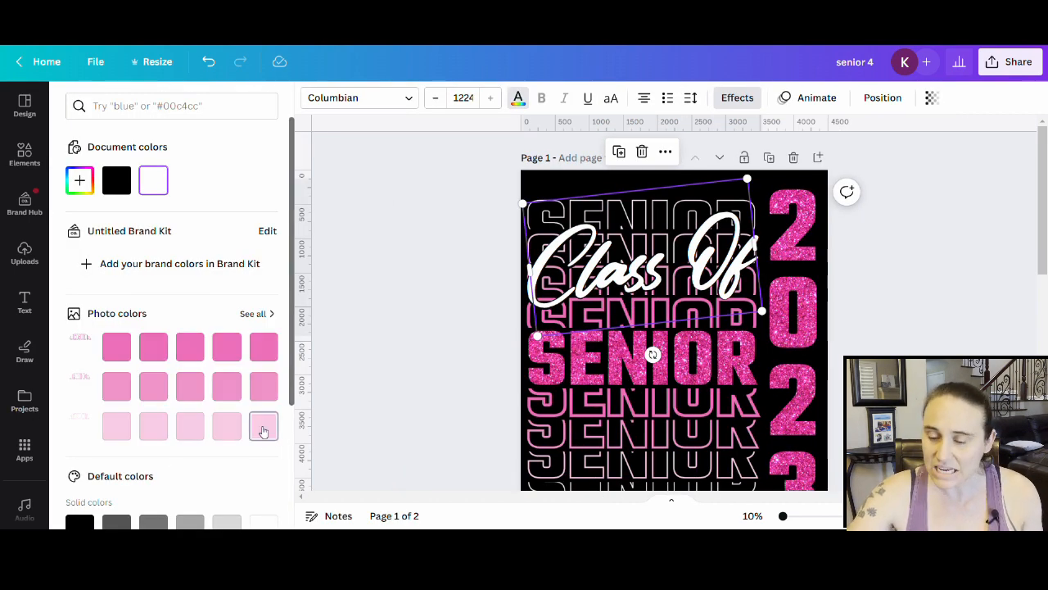
pyautogui.click(263, 426)
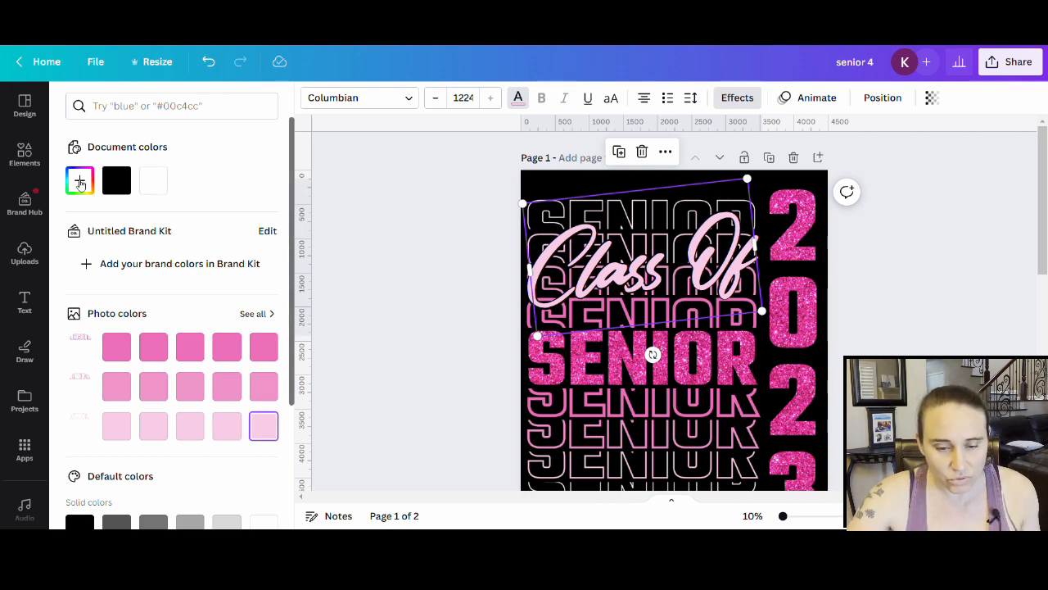
pyautogui.click(79, 180)
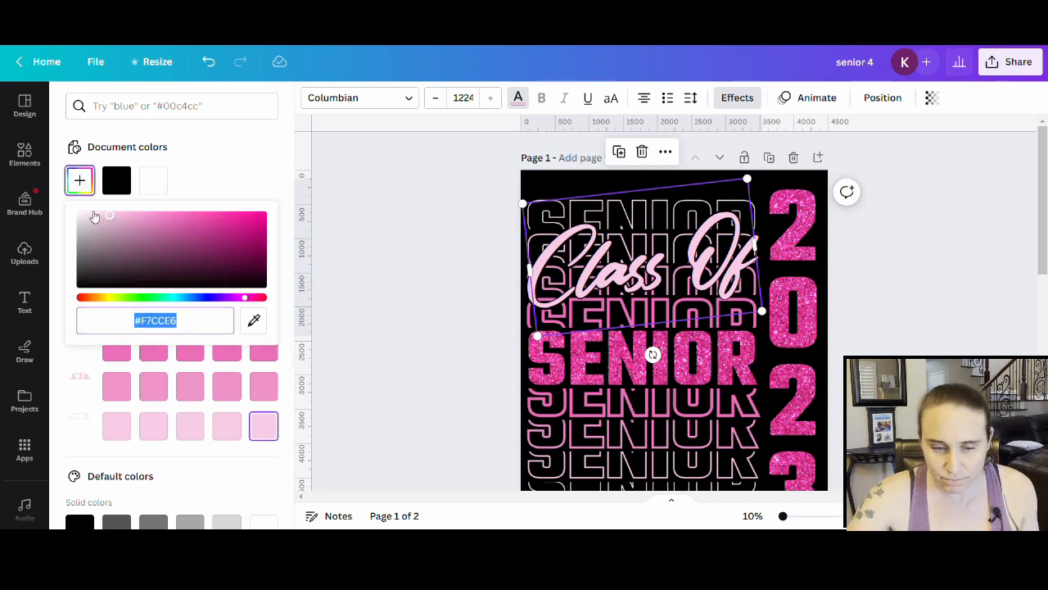
pyautogui.click(94, 216)
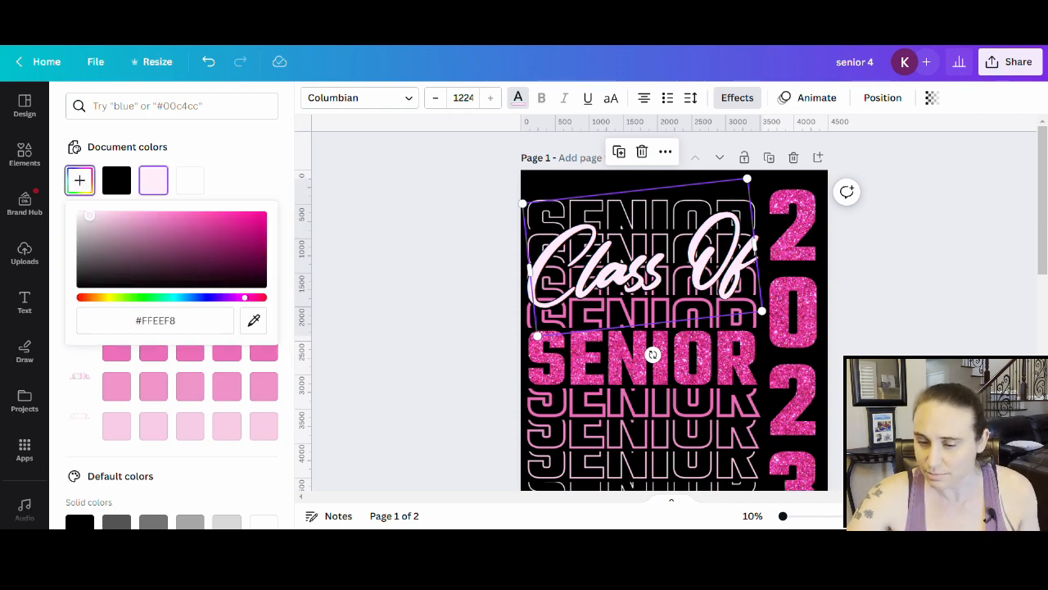
pyautogui.click(382, 267)
pyautogui.scroll(-2, 812, 304)
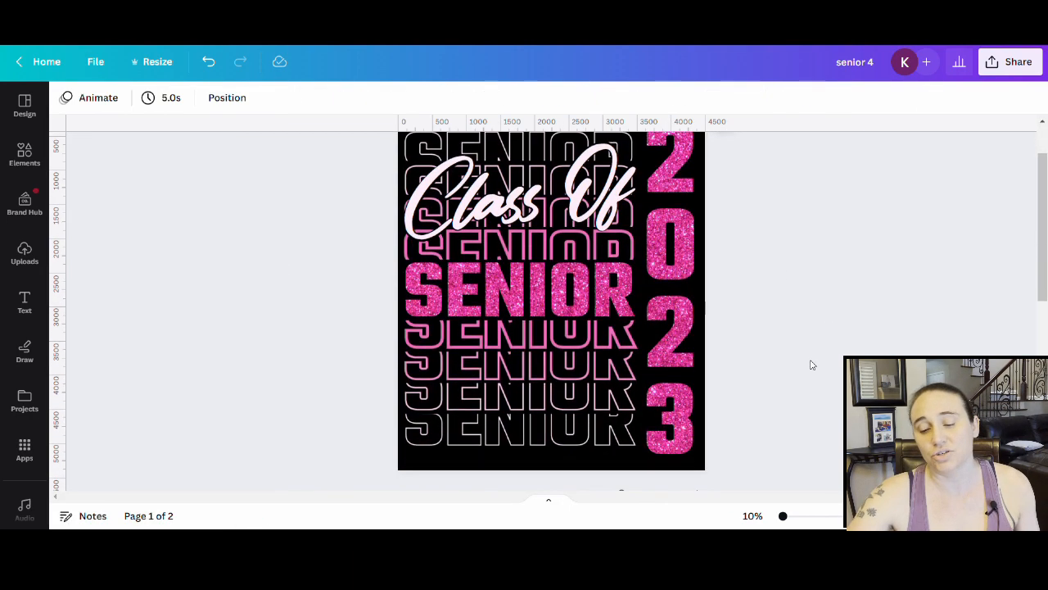
pyautogui.scroll(2, 788, 350)
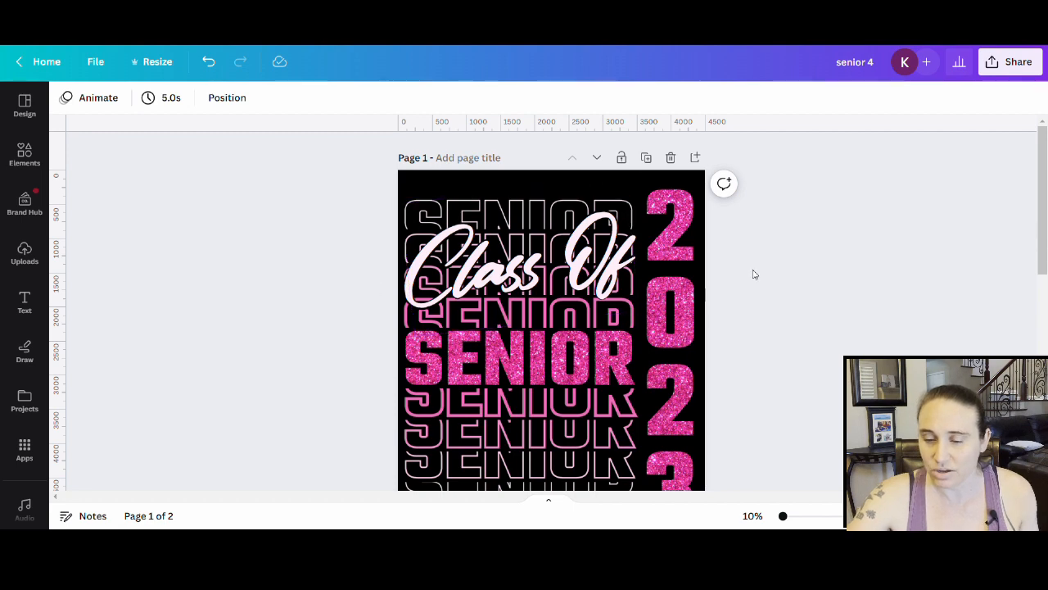
pyautogui.scroll(-2, 822, 282)
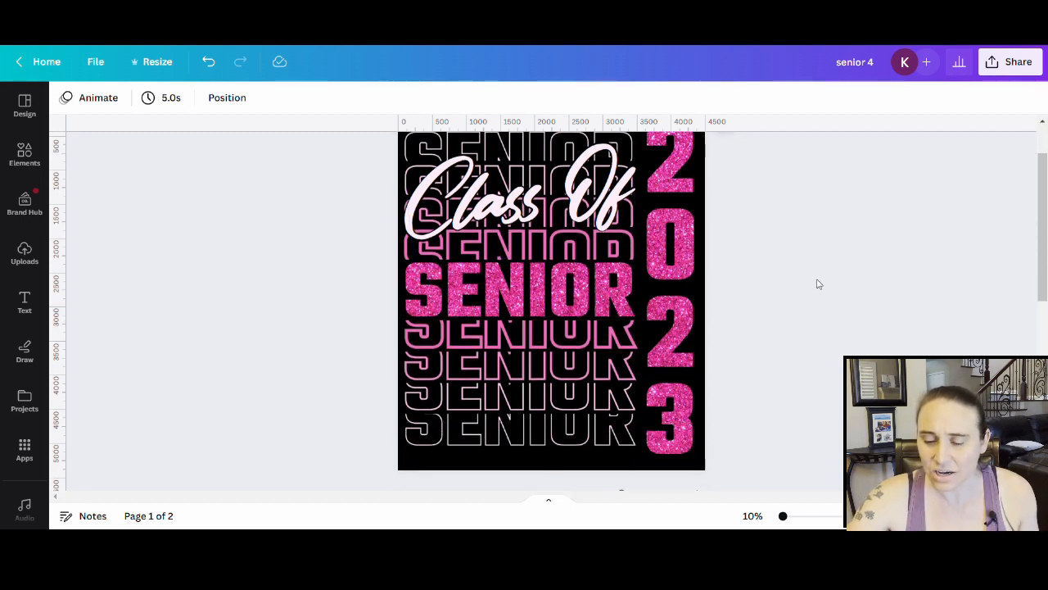
pyautogui.scroll(2, 825, 292)
pyautogui.scroll(-4, 800, 274)
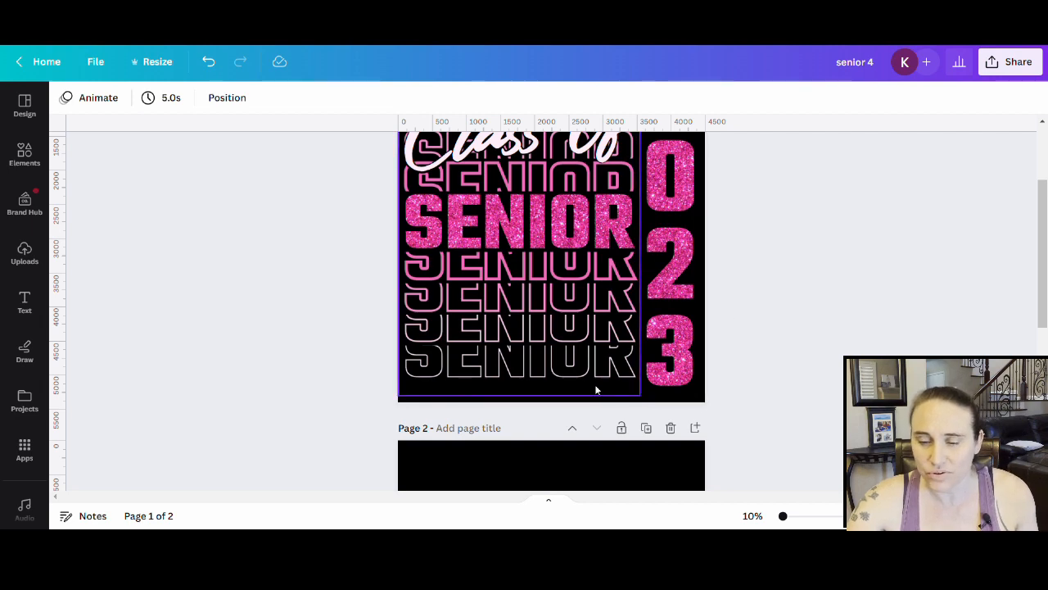
pyautogui.scroll(4, 861, 159)
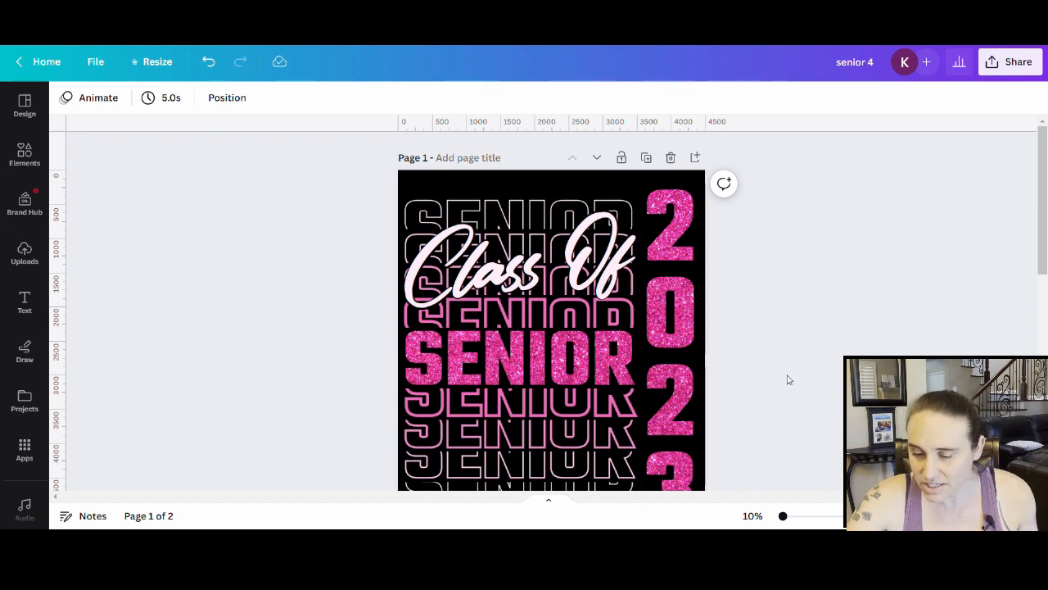
# Step: Nudge the vertical glitter 2023 image slightly left, closer to the stacked SENIOR lettering
pyautogui.scroll(-2, 786, 377)
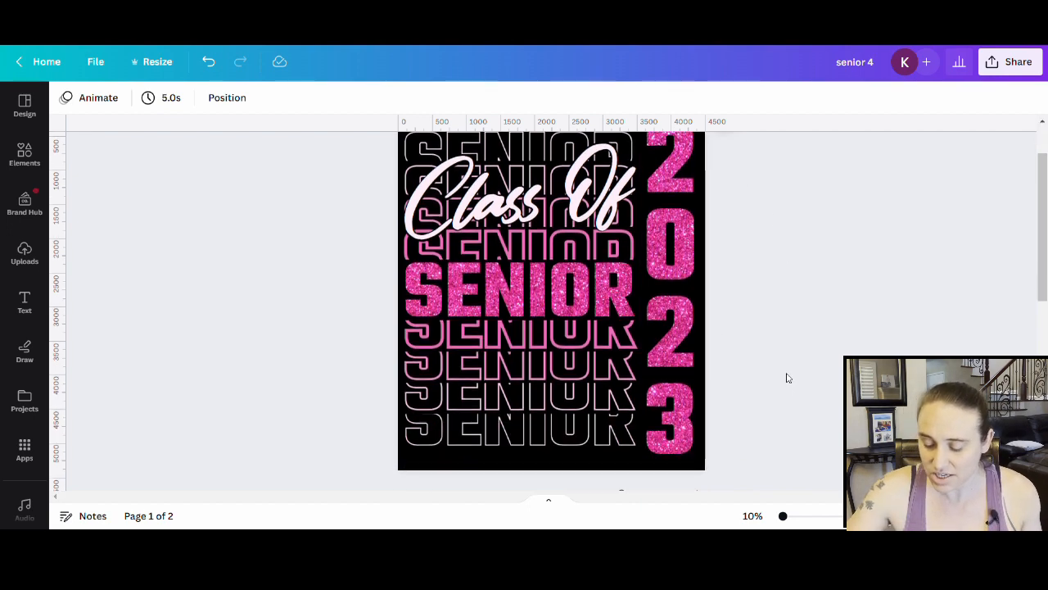
pyautogui.click(686, 397)
pyautogui.press('Left')
pyautogui.press('Left')
pyautogui.press('Left')
pyautogui.press('Left')
pyautogui.press('Left')
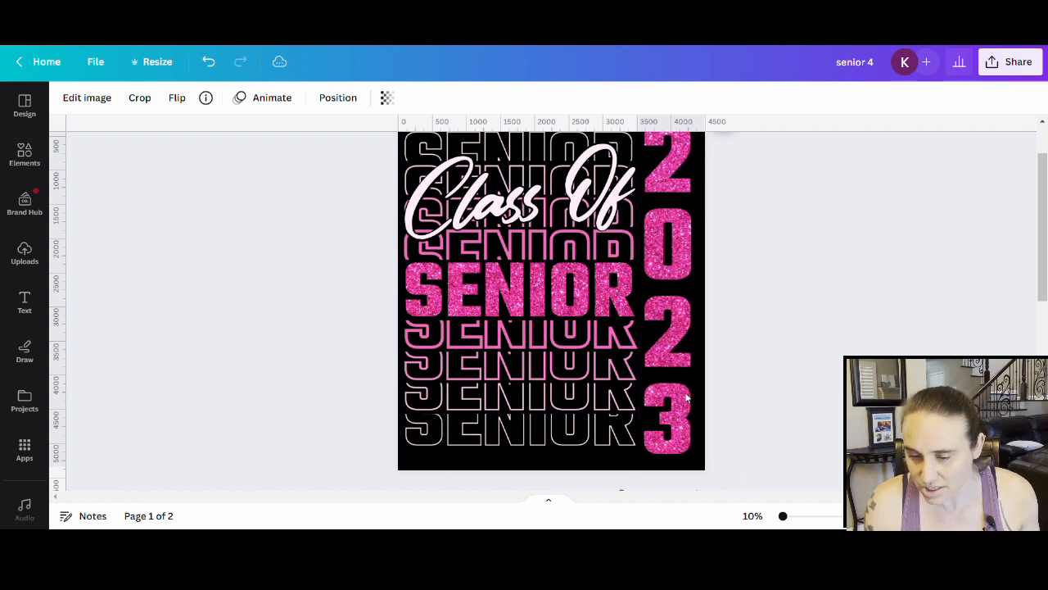
pyautogui.press('Left')
pyautogui.press('Left')
pyautogui.press('Left')
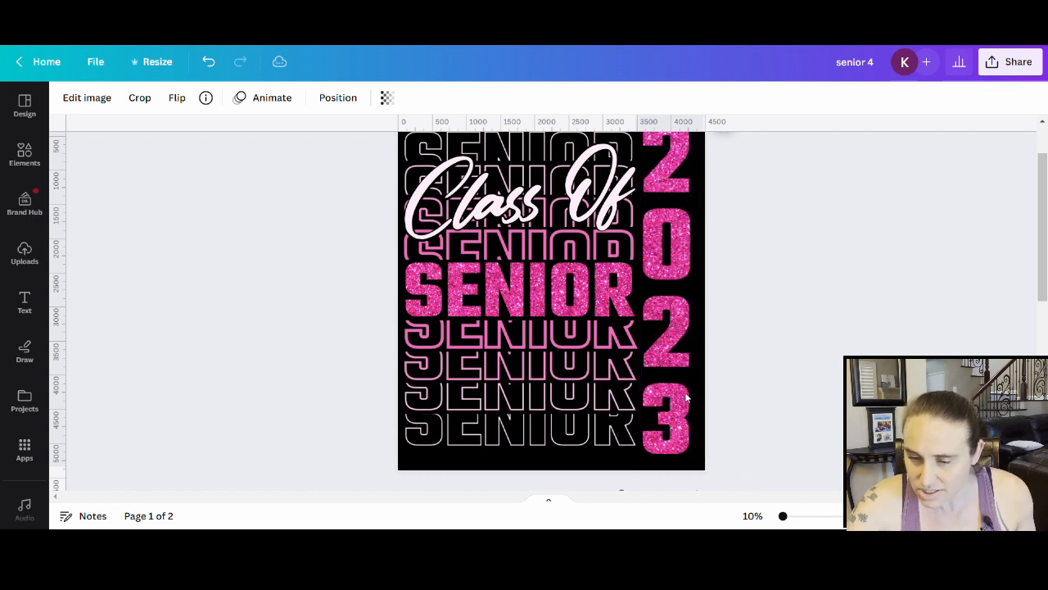
pyautogui.press('Left')
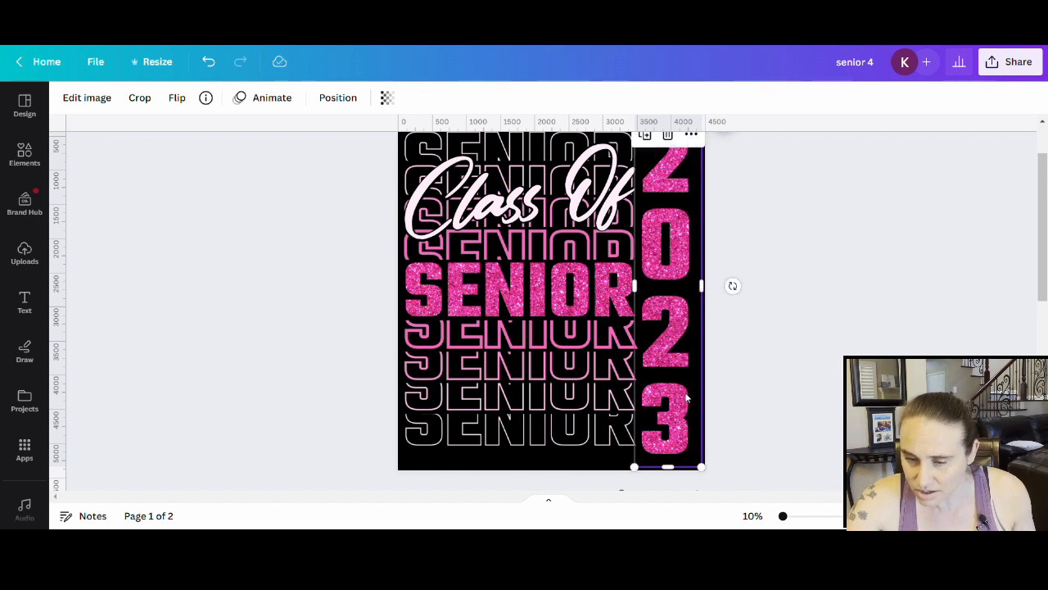
pyautogui.scroll(1, 687, 397)
pyautogui.press('Escape')
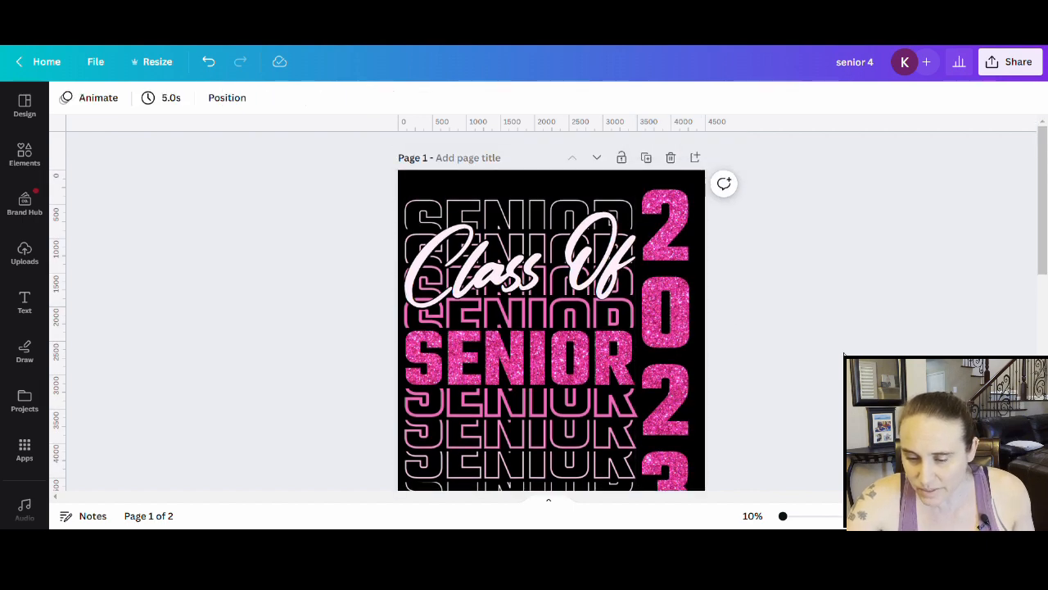
# Step: Select all the SENIOR rows, the "Class Of" text and the 2023 image on page 1 and group them
pyautogui.scroll(-2, 822, 336)
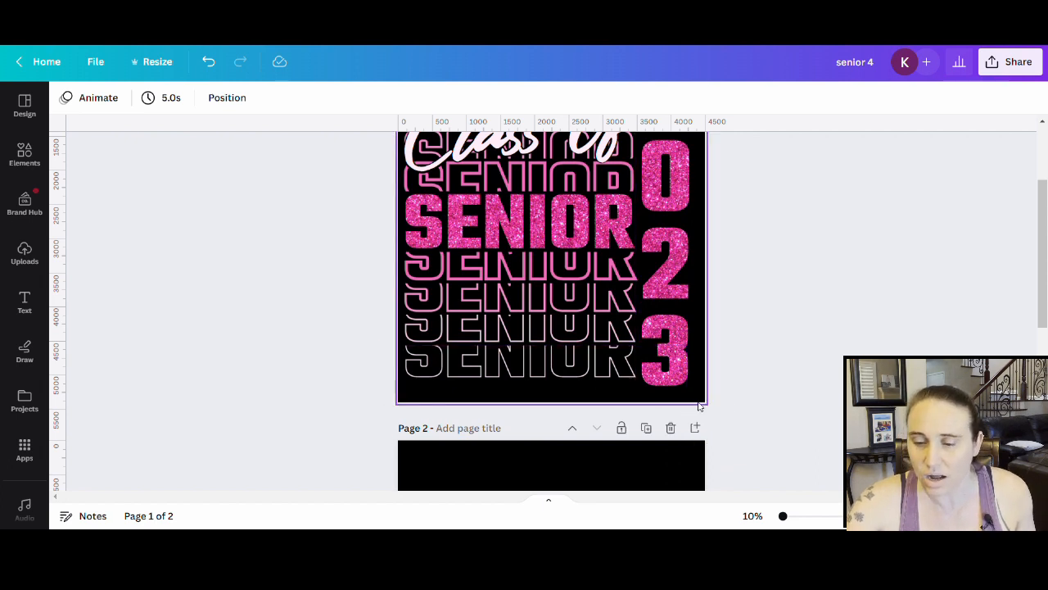
pyautogui.moveTo(696, 404); pyautogui.dragTo(365, 82)
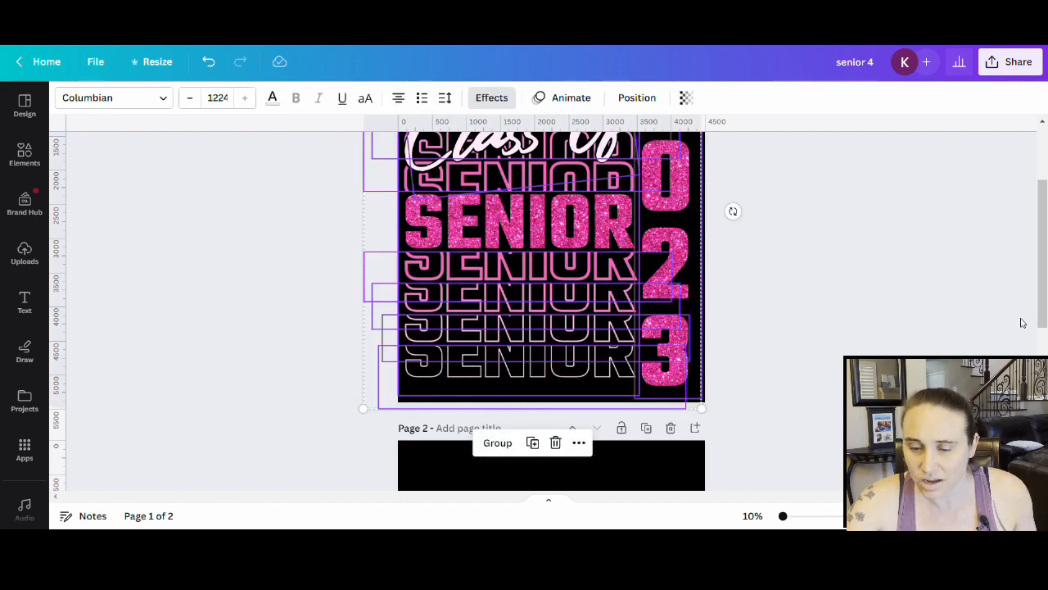
pyautogui.scroll(3, 733, 278)
pyautogui.scroll(-3, 947, 247)
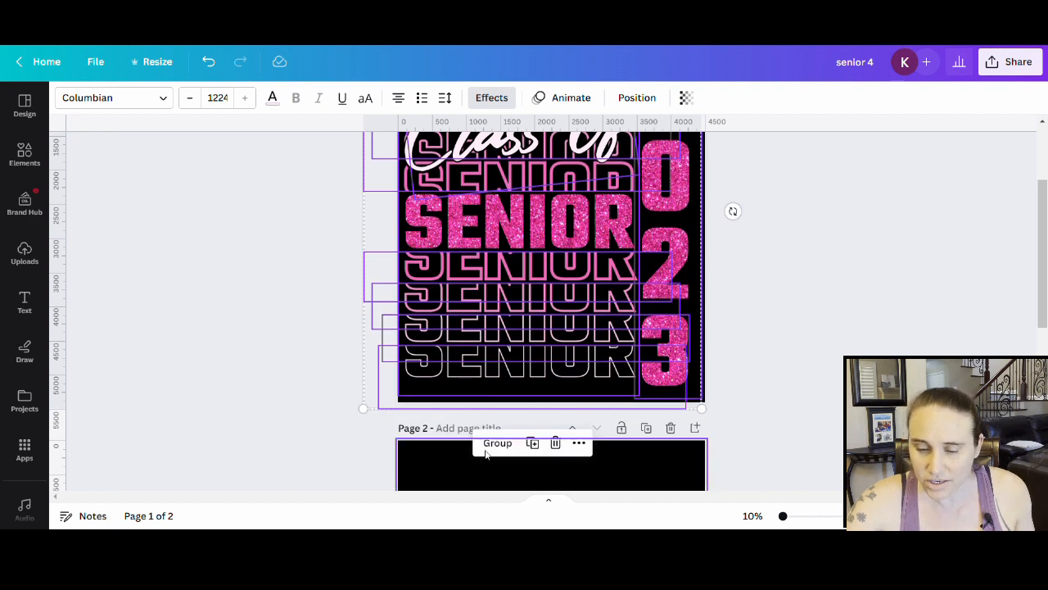
pyautogui.click(500, 447)
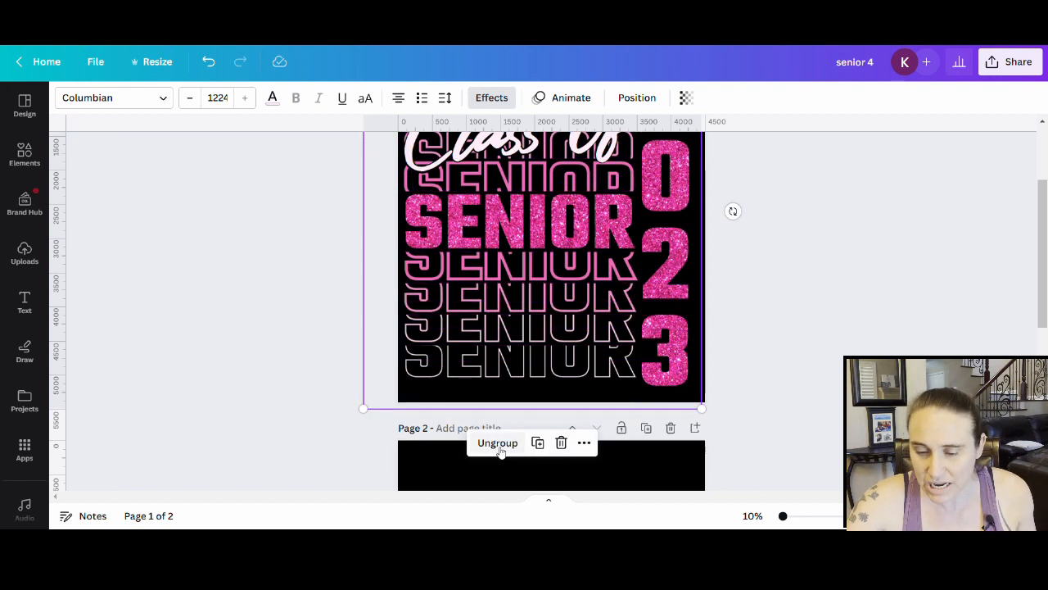
pyautogui.click(802, 367)
pyautogui.scroll(3, 803, 368)
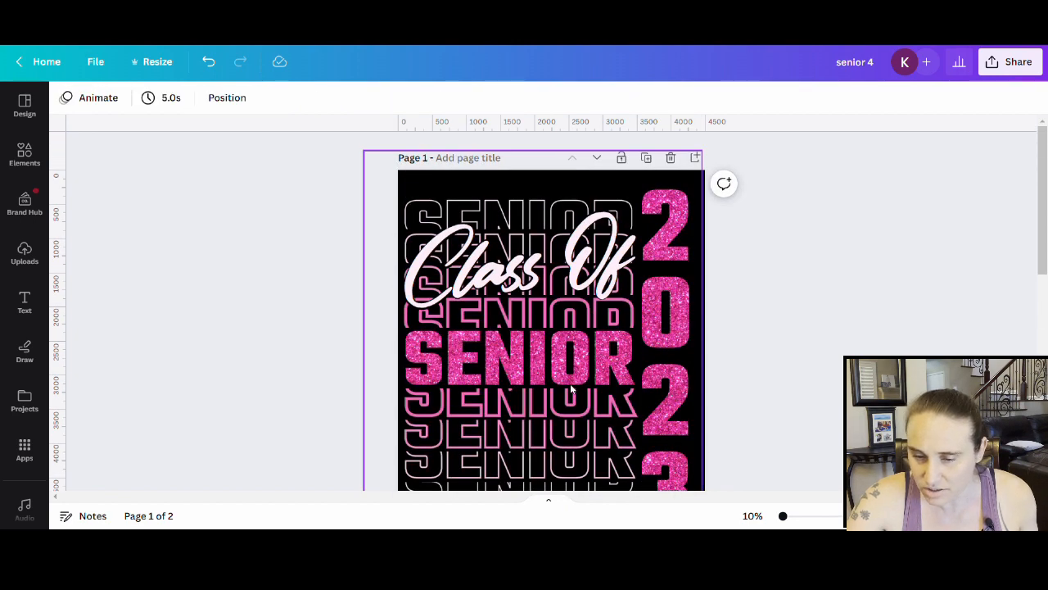
# Step: Move the grouped design slightly up and to the right so it sits centered on page 1
pyautogui.click(571, 390)
pyautogui.moveTo(572, 390); pyautogui.dragTo(577, 378)
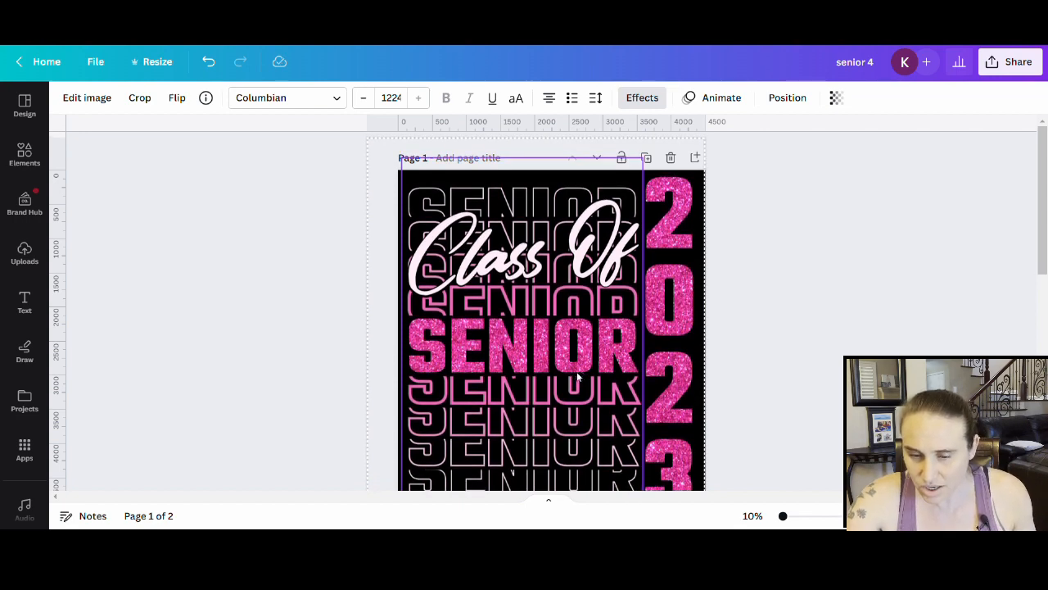
pyautogui.click(794, 380)
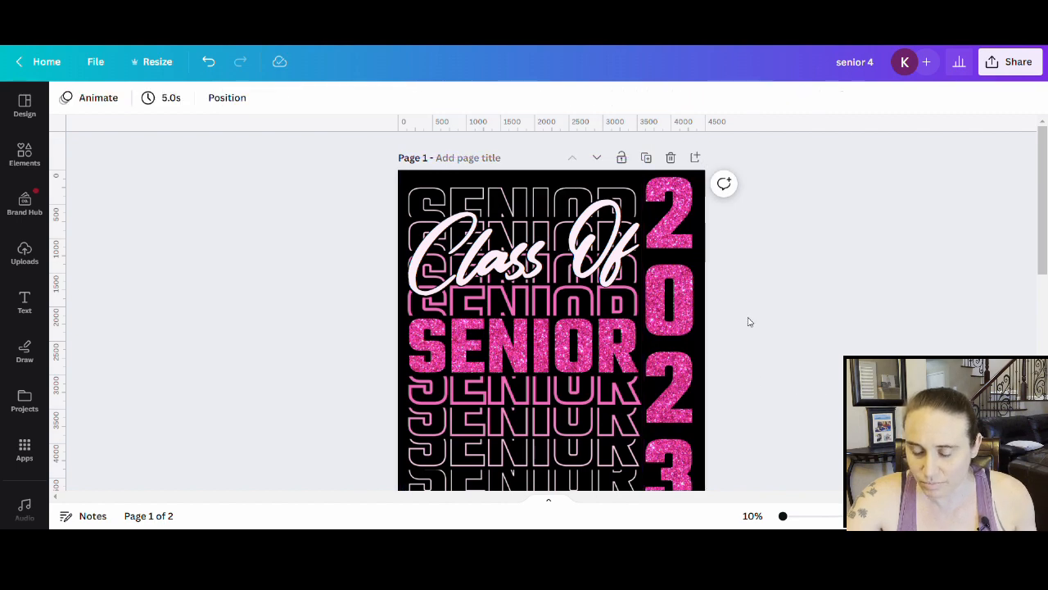
pyautogui.scroll(-3, 551, 327)
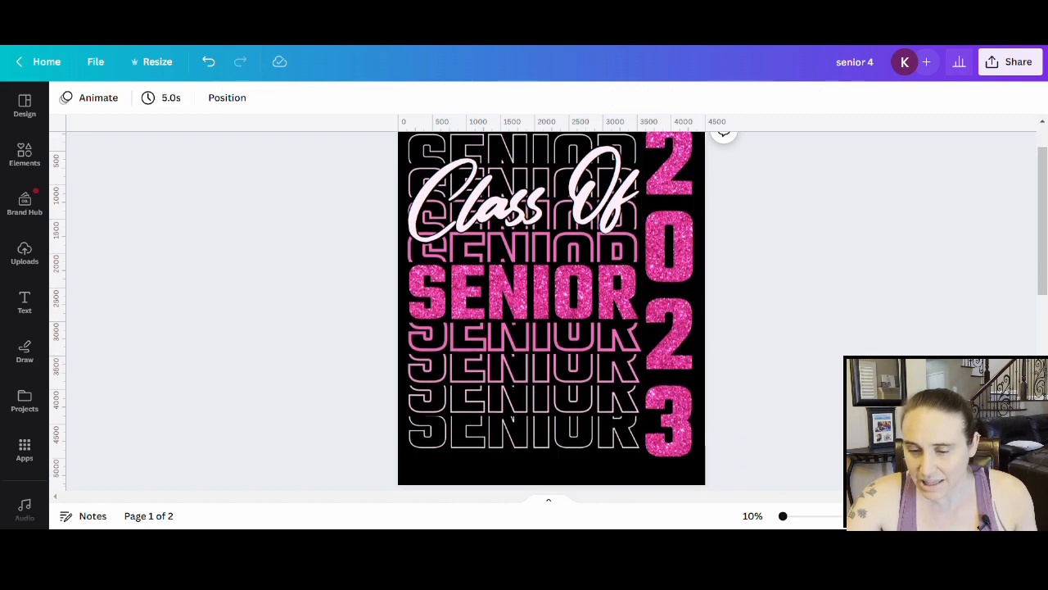
pyautogui.scroll(3, 899, 340)
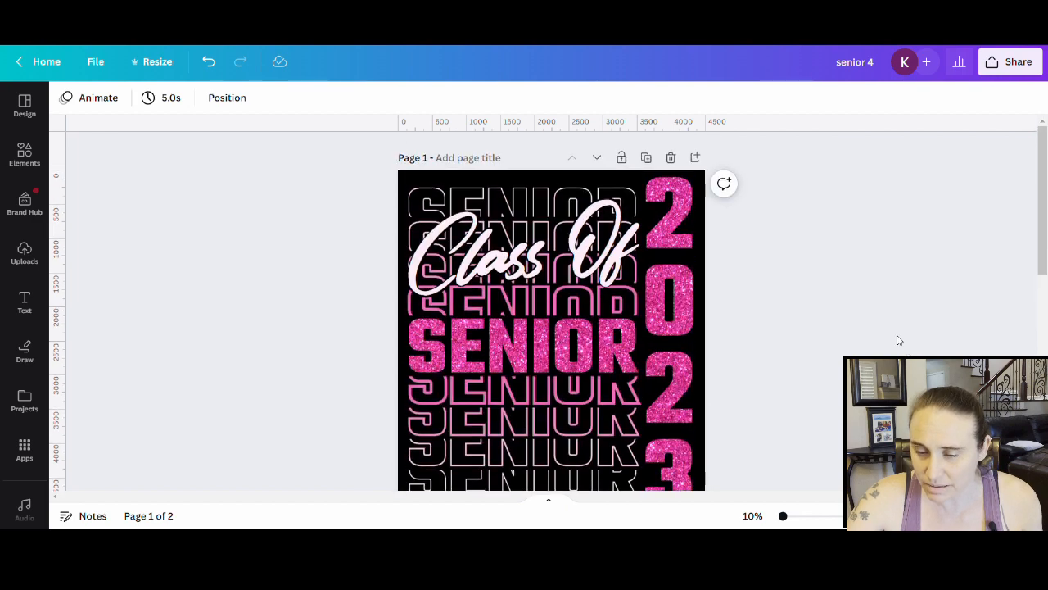
# Step: Delete the blank black second page from the design
pyautogui.scroll(-9, 851, 340)
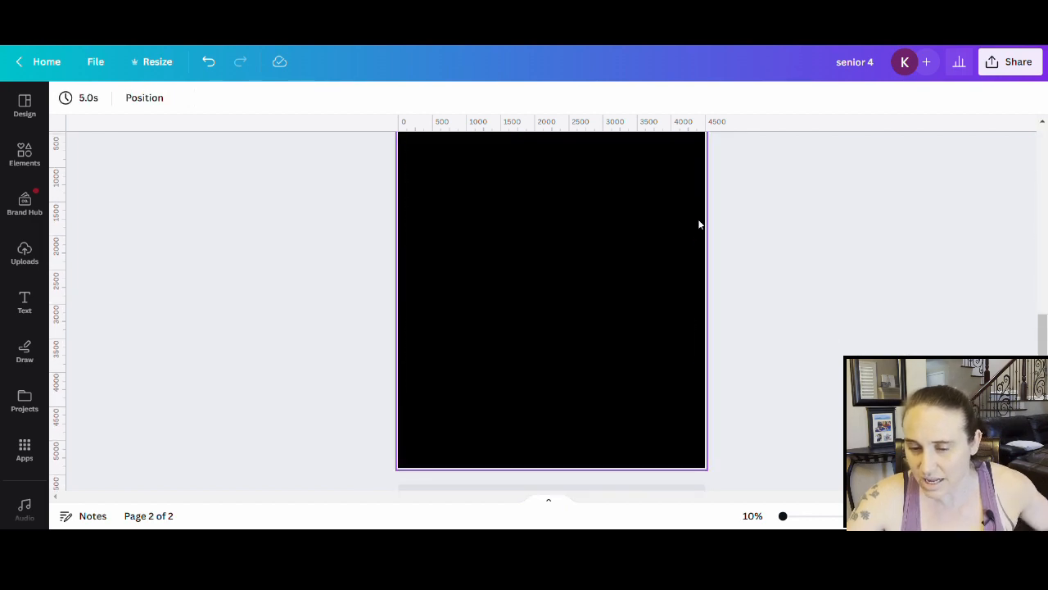
pyautogui.scroll(2, 647, 270)
pyautogui.click(669, 223)
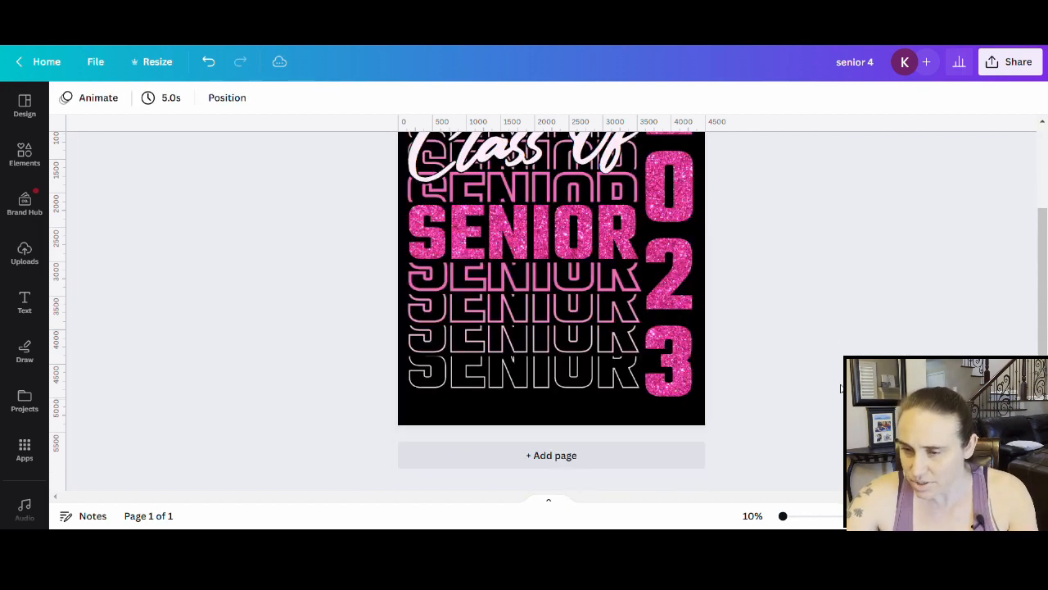
pyautogui.scroll(3, 852, 313)
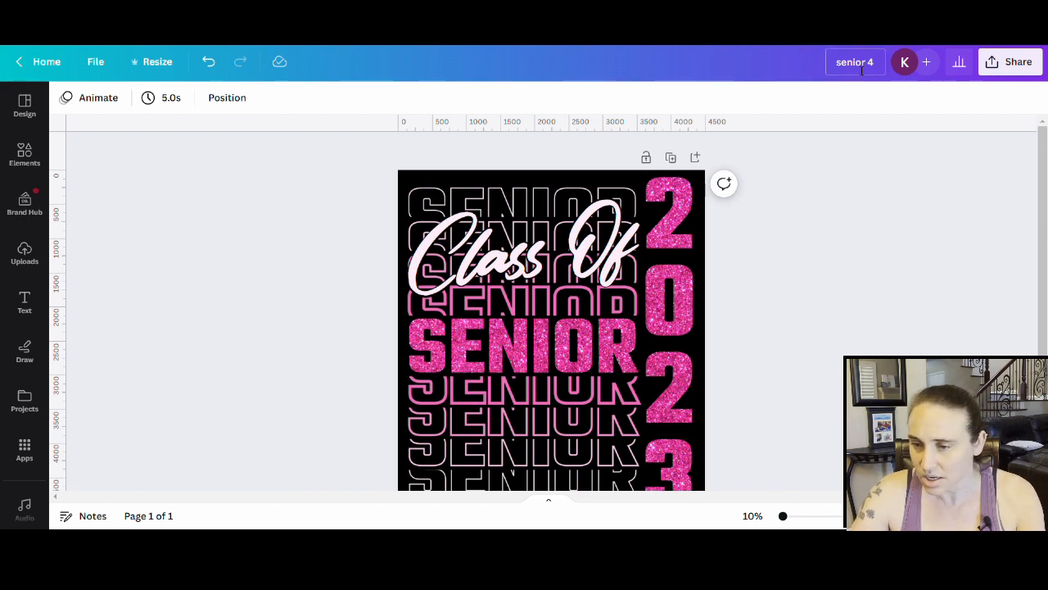
# Step: Rename the design as "senior 2023 pink glitter final"
pyautogui.click(834, 64)
pyautogui.write('senior ')
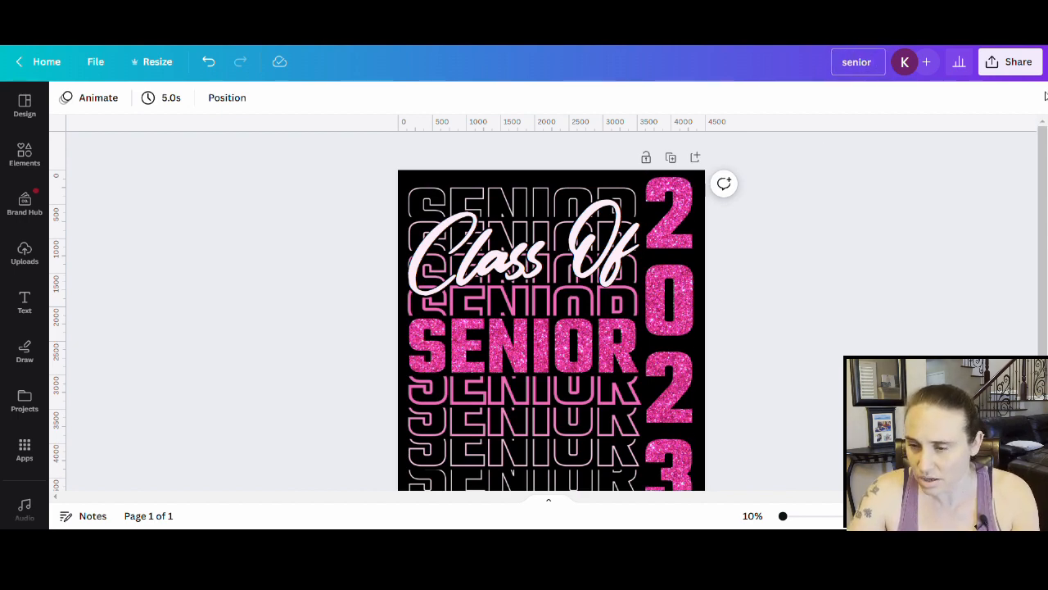
pyautogui.write('2023 pl')
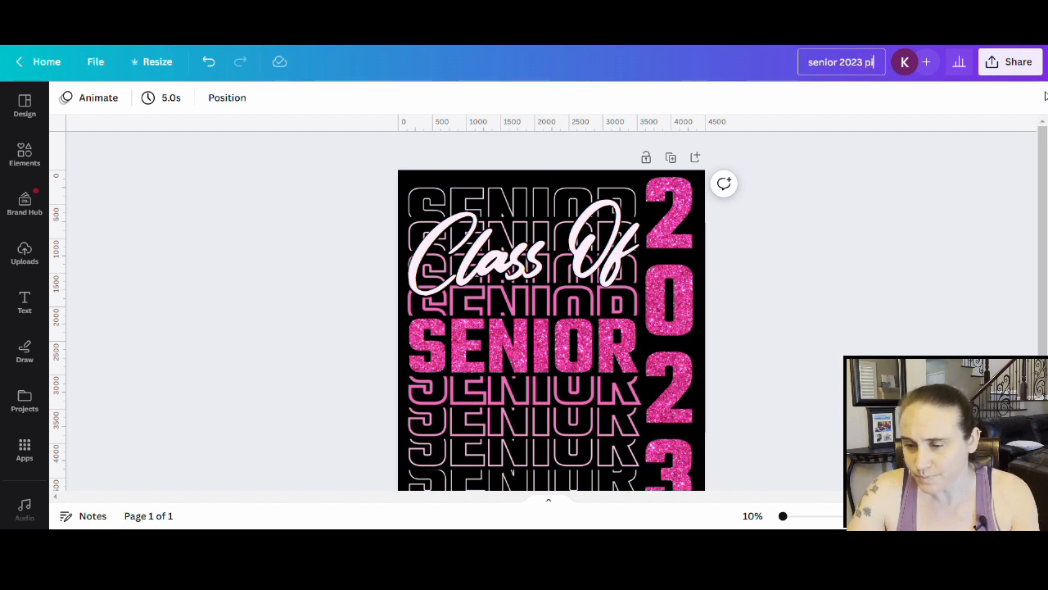
pyautogui.write('nk g')
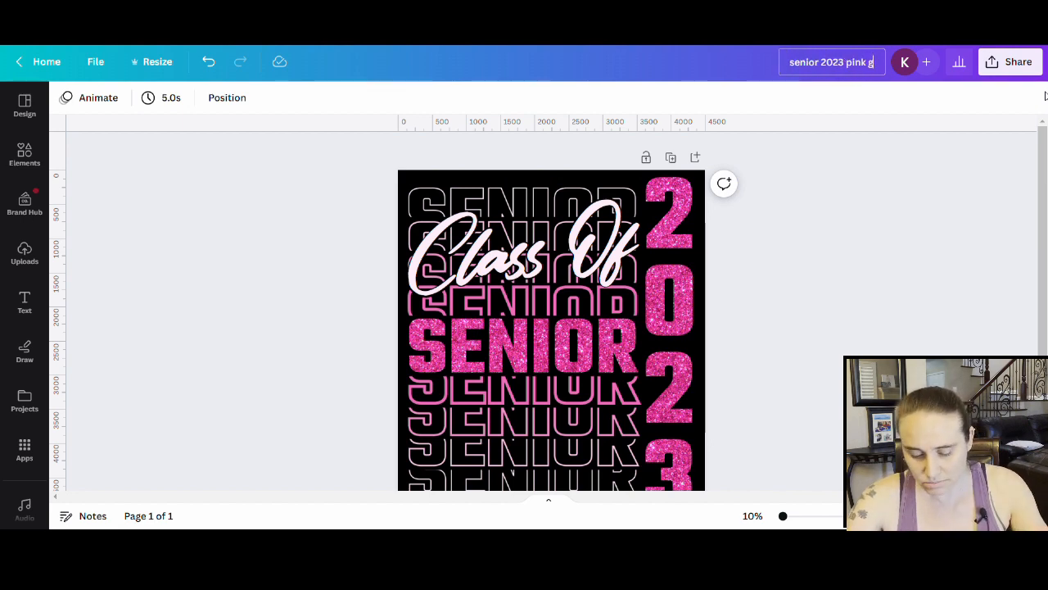
pyautogui.write('litter')
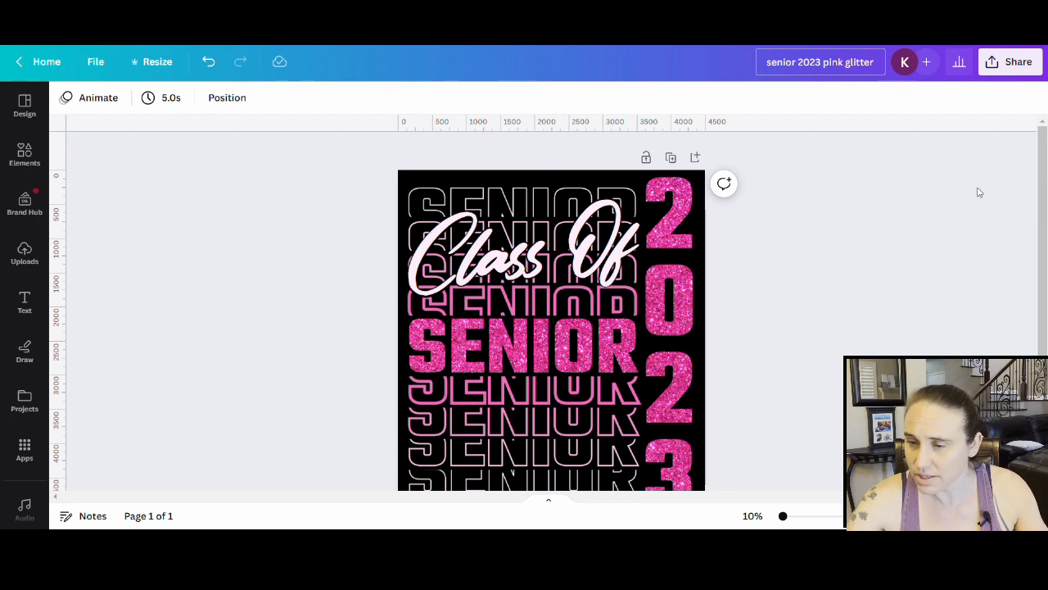
pyautogui.write(' fina')
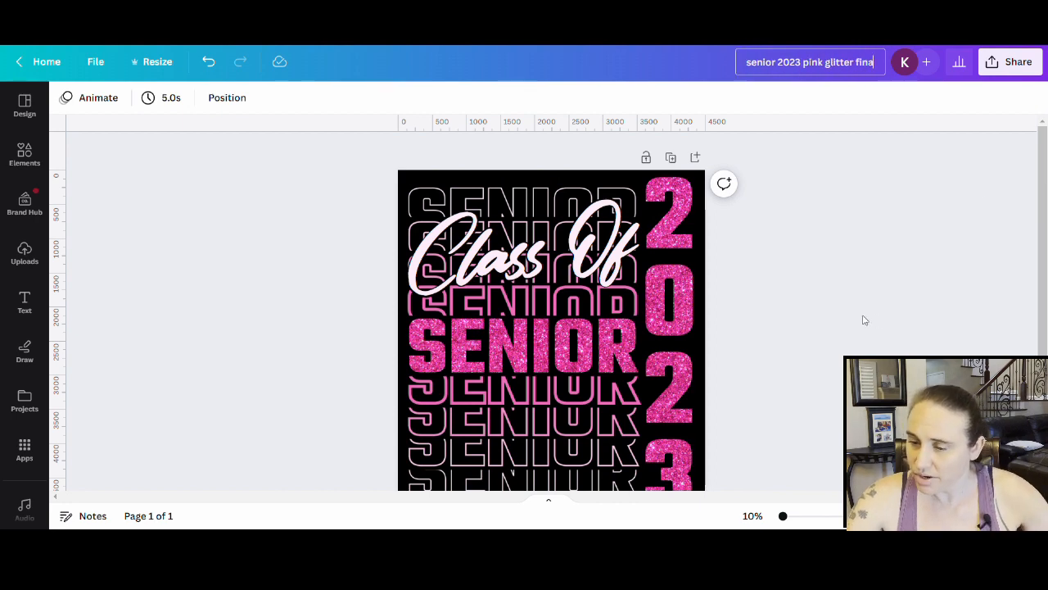
pyautogui.write('l')
pyautogui.press('Return')
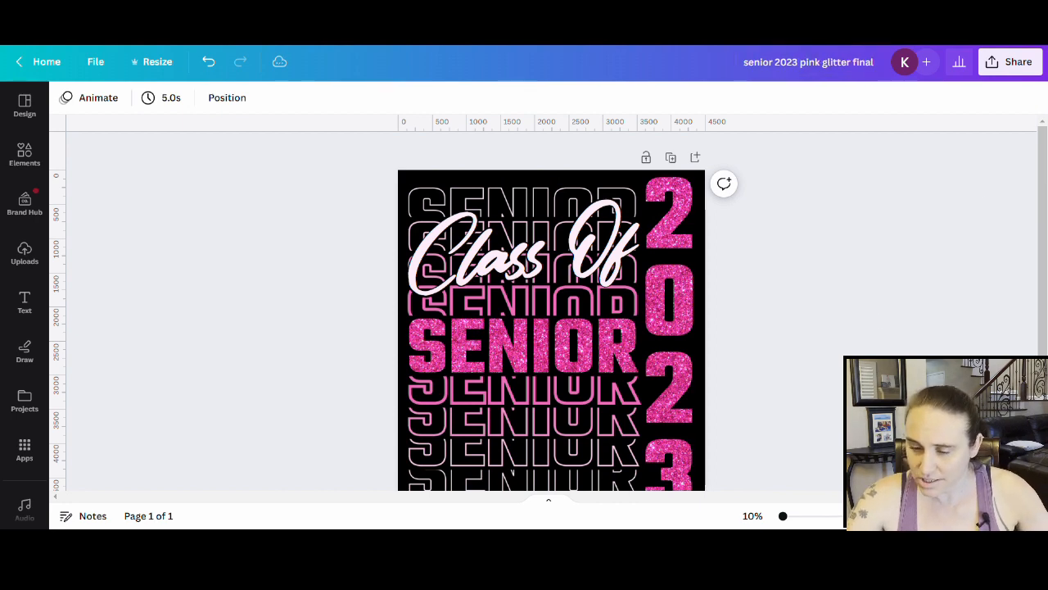
# Step: Download the design as a PNG at size 1 with a transparent background, and close the download results
pyautogui.click(1026, 69)
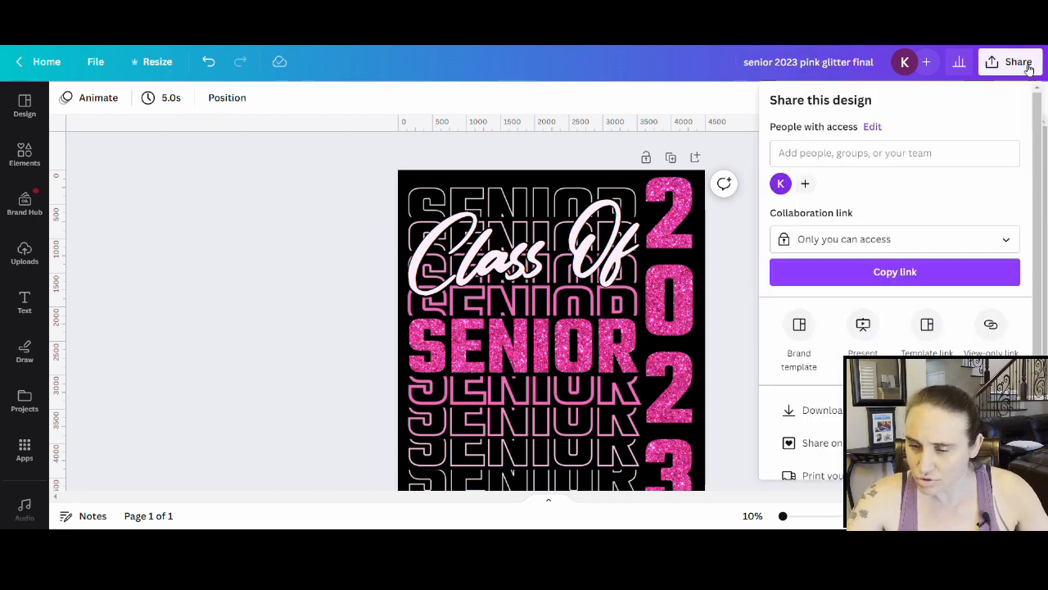
pyautogui.click(809, 410)
pyautogui.click(861, 242)
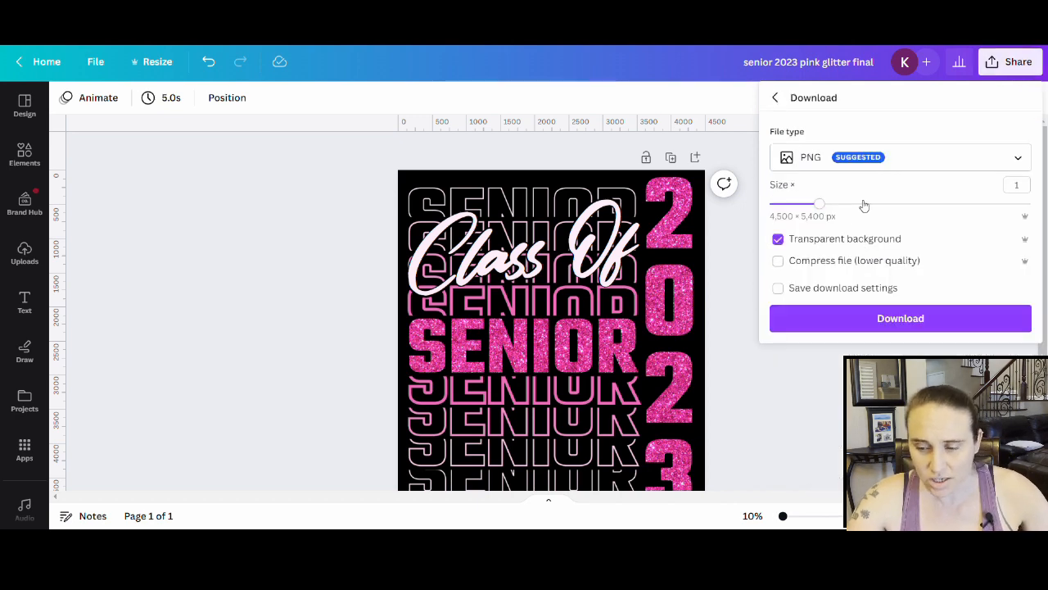
pyautogui.click(905, 319)
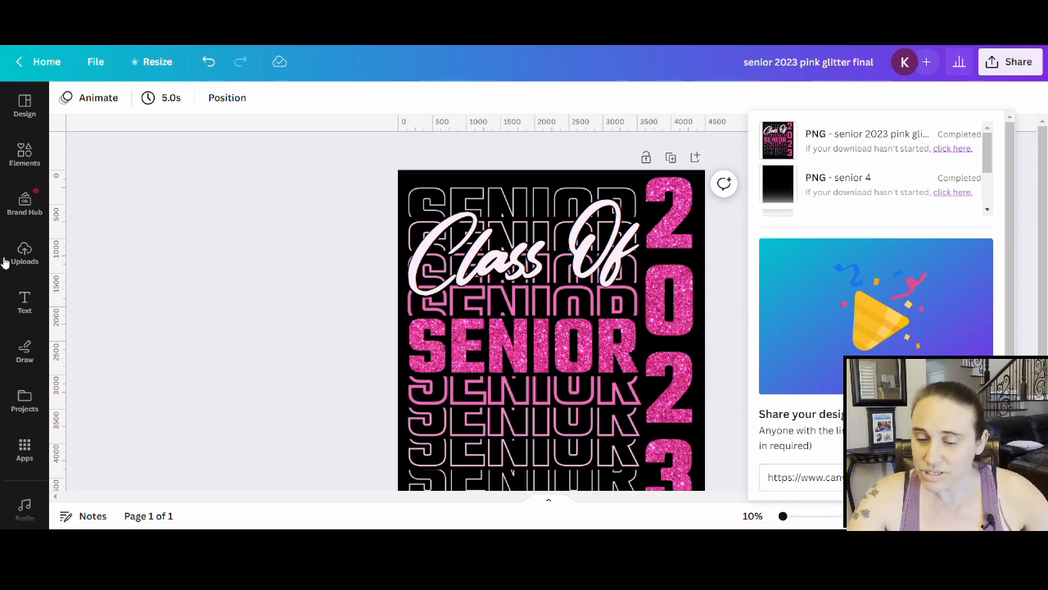
pyautogui.click(225, 262)
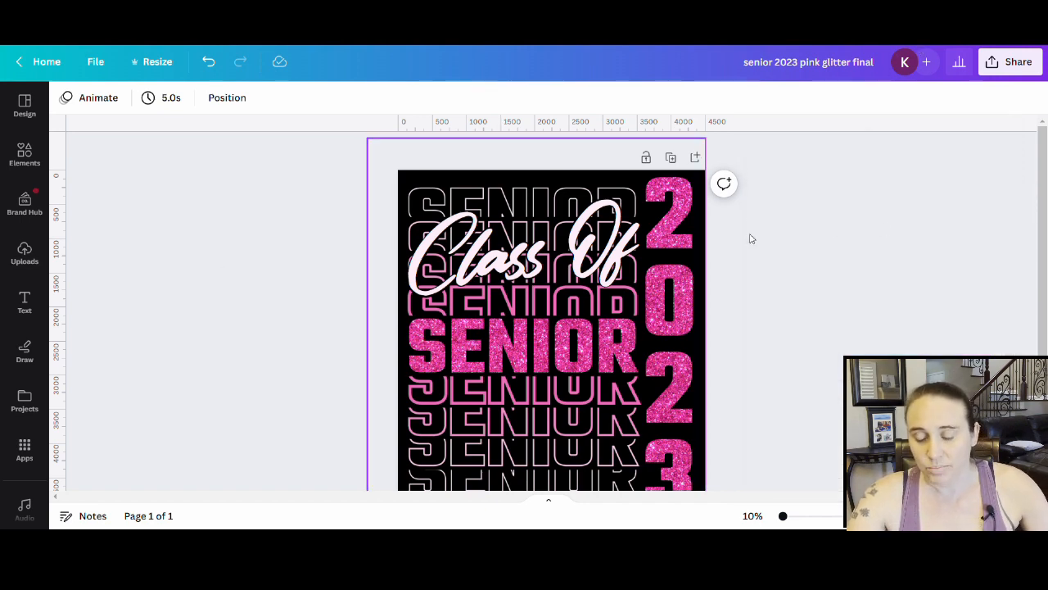
pyautogui.scroll(-3, 749, 238)
pyautogui.scroll(3, 721, 295)
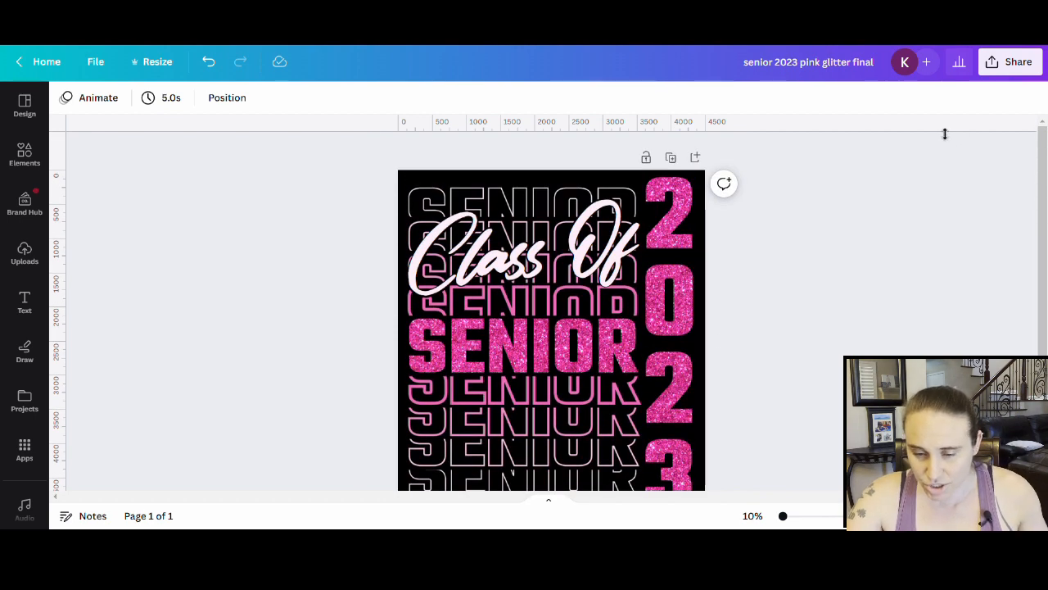